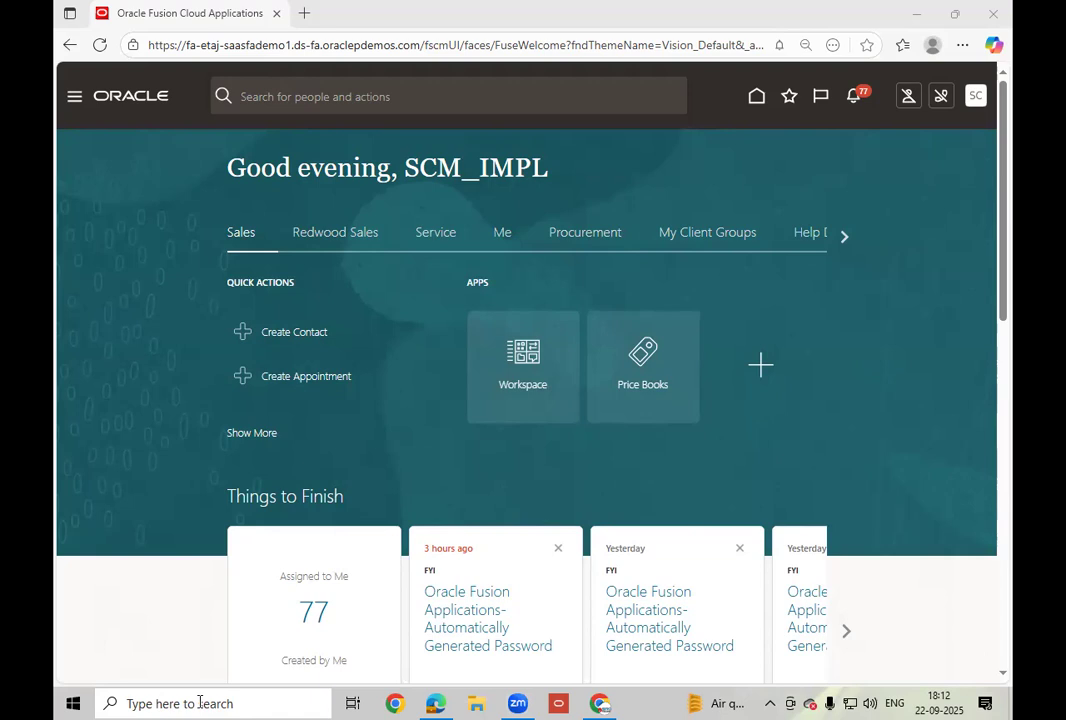
Search Windows for 'note' and launch a blank Notepad document.
click(199, 703)
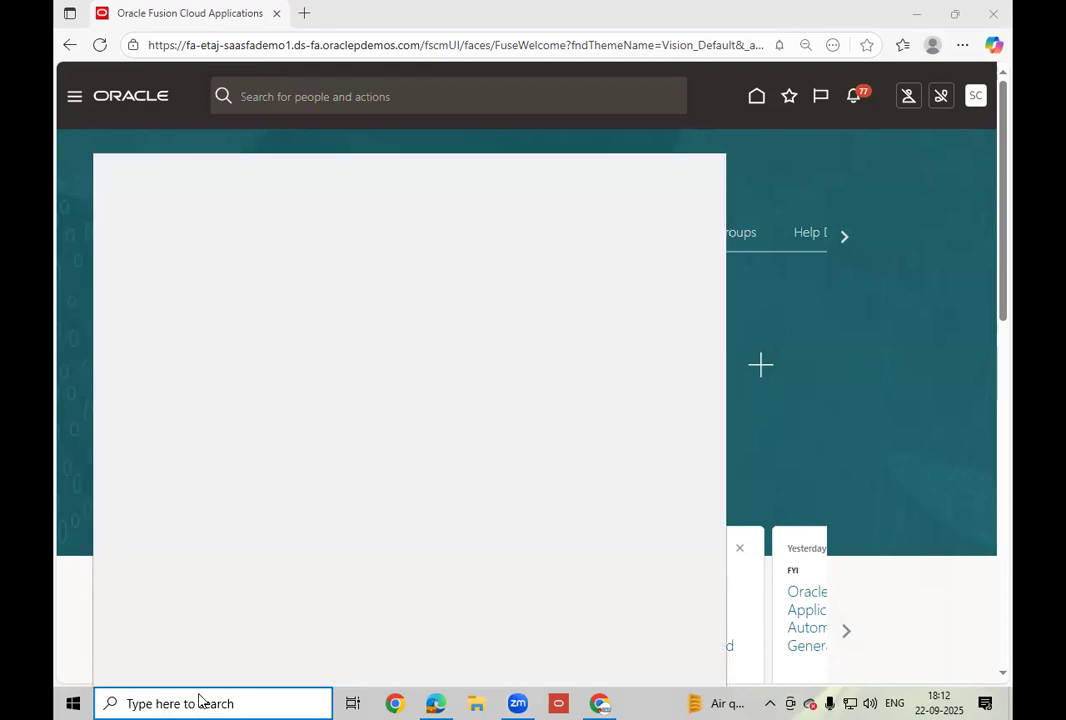
text(note)
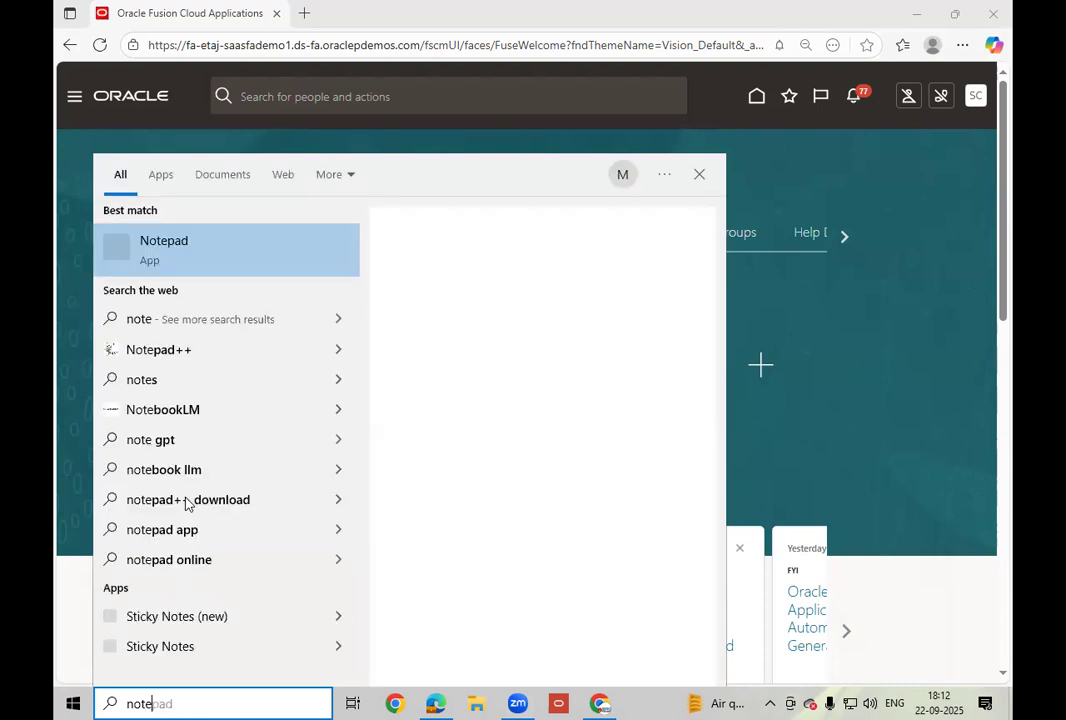
click(193, 262)
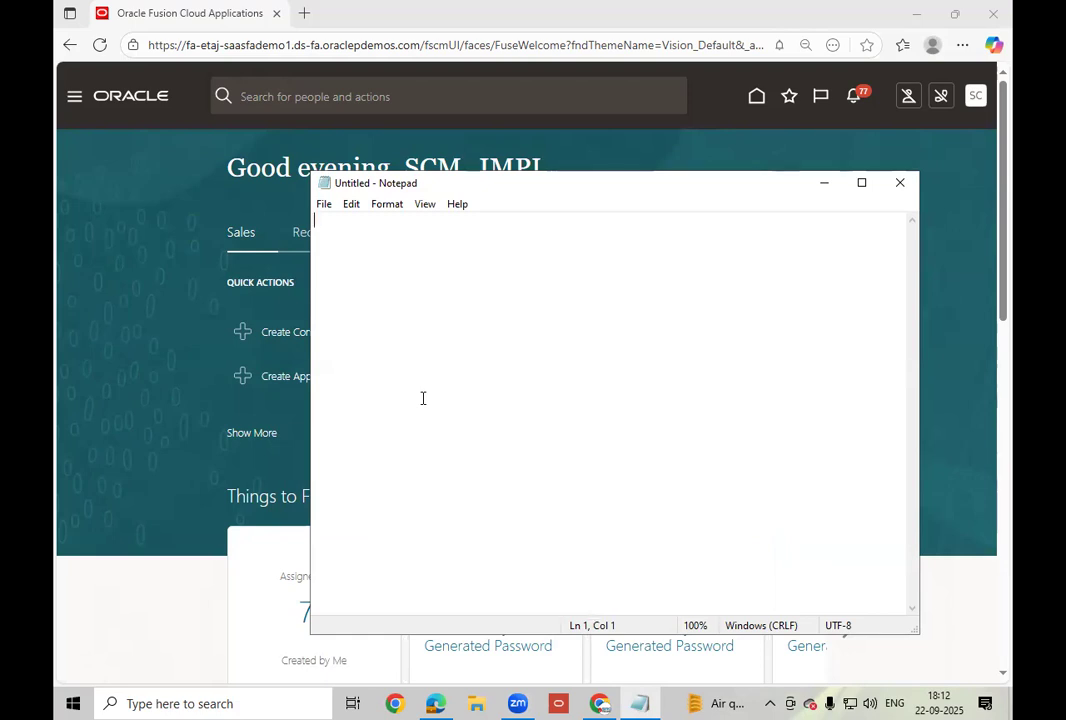
Type 'Supplier Portal' and, below it, 'Supplier User Acess', correcting the capital C.
text(Supplier Portal)
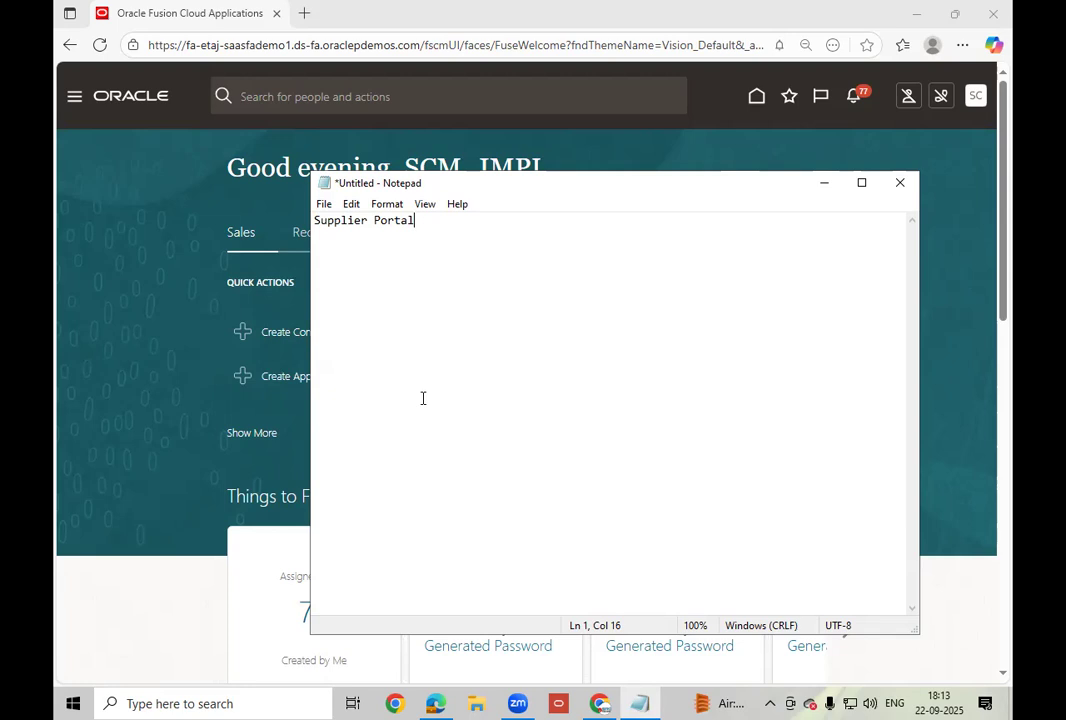
key(Left)
key(Left)
key(Left)
key(Left)
key(Left)
key(Left)
key(Left)
key(Left)
key(Left)
key(Left)
key(Left)
key(Left)
key(Left)
key(Left)
key(Left)
click(434, 226)
key(Return)
key(Return)
text(Supplier User )
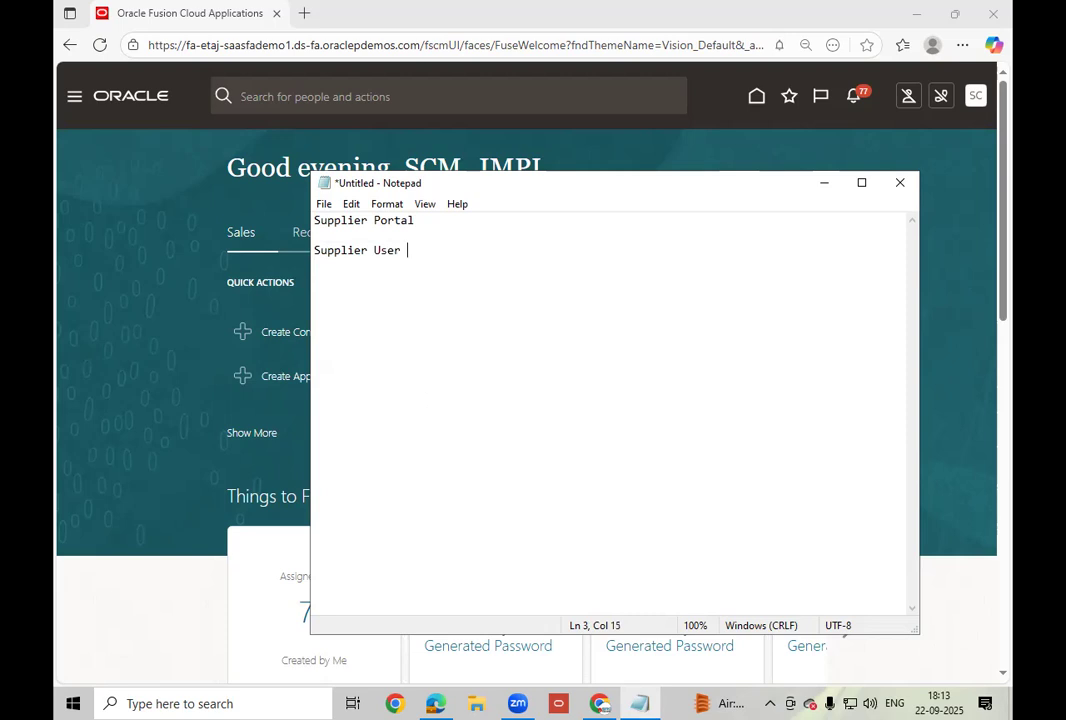
text(Acess)
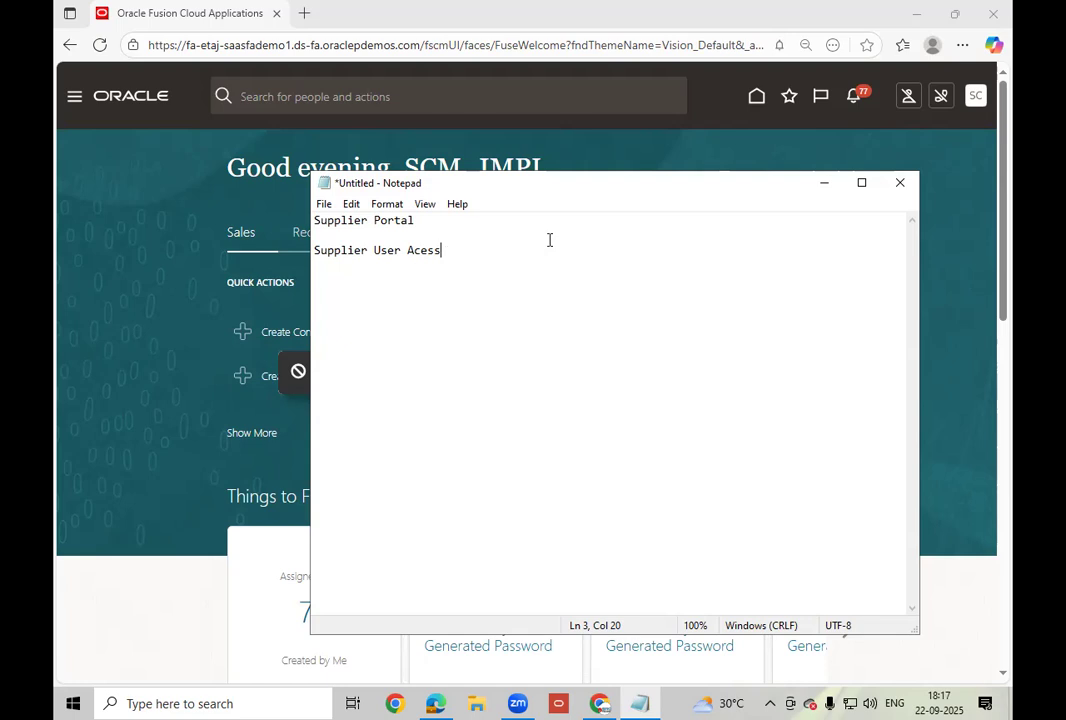
Minimize Notepad, go to Setup and Maintenance, and select the Procurement setup offering.
click(825, 184)
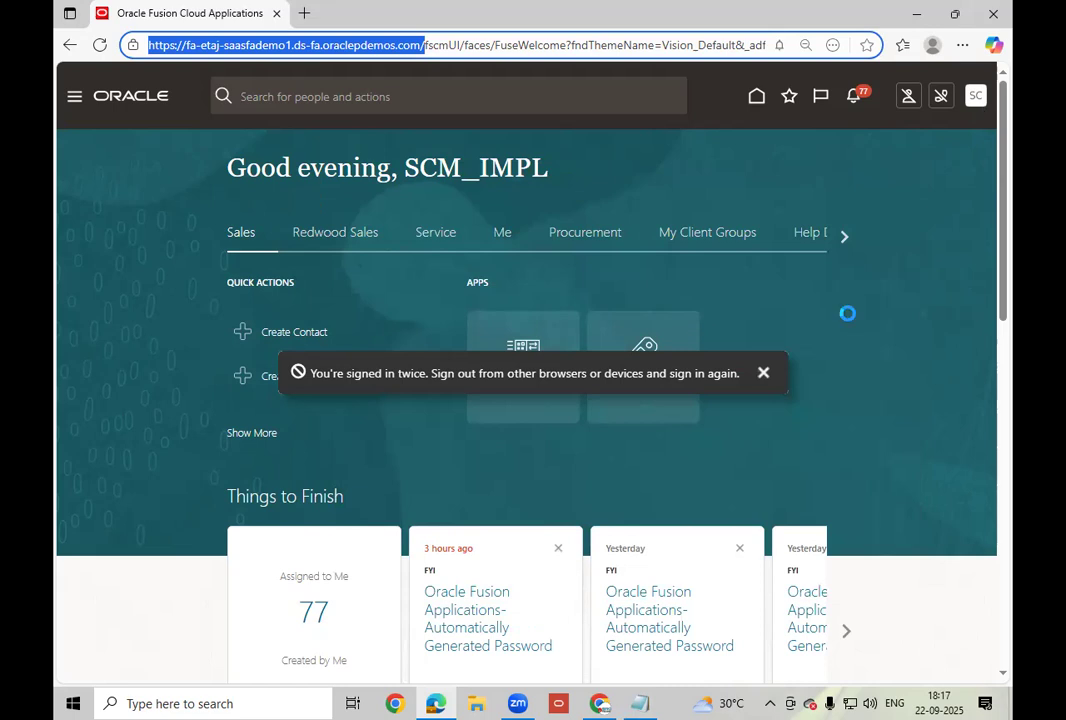
click(977, 104)
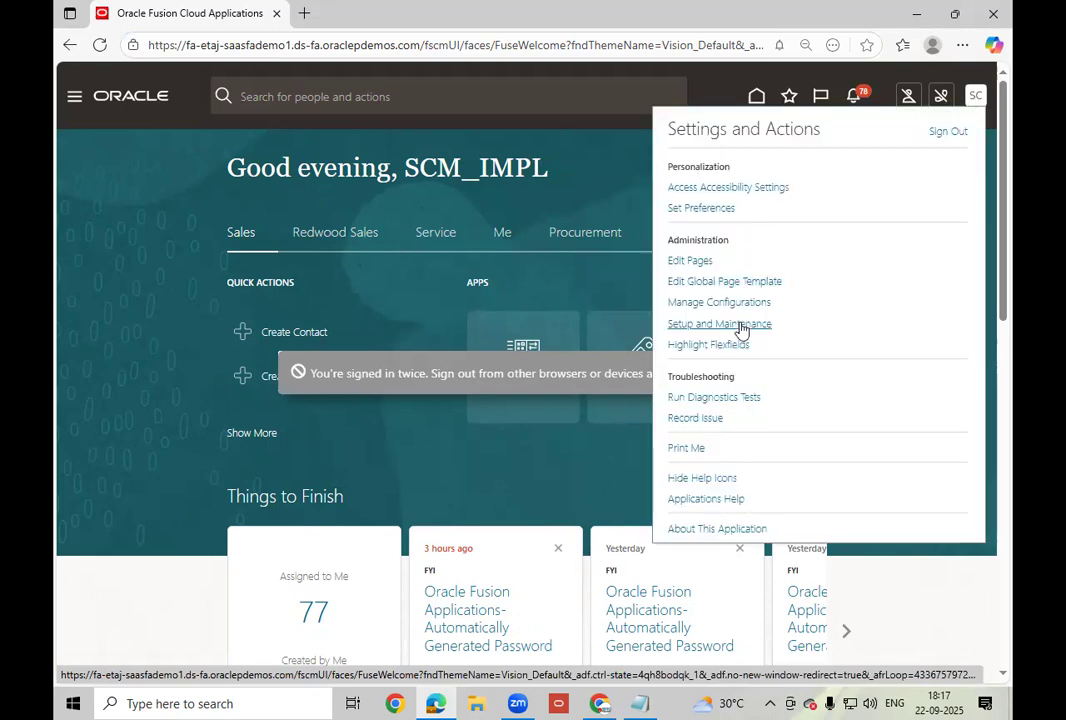
click(725, 321)
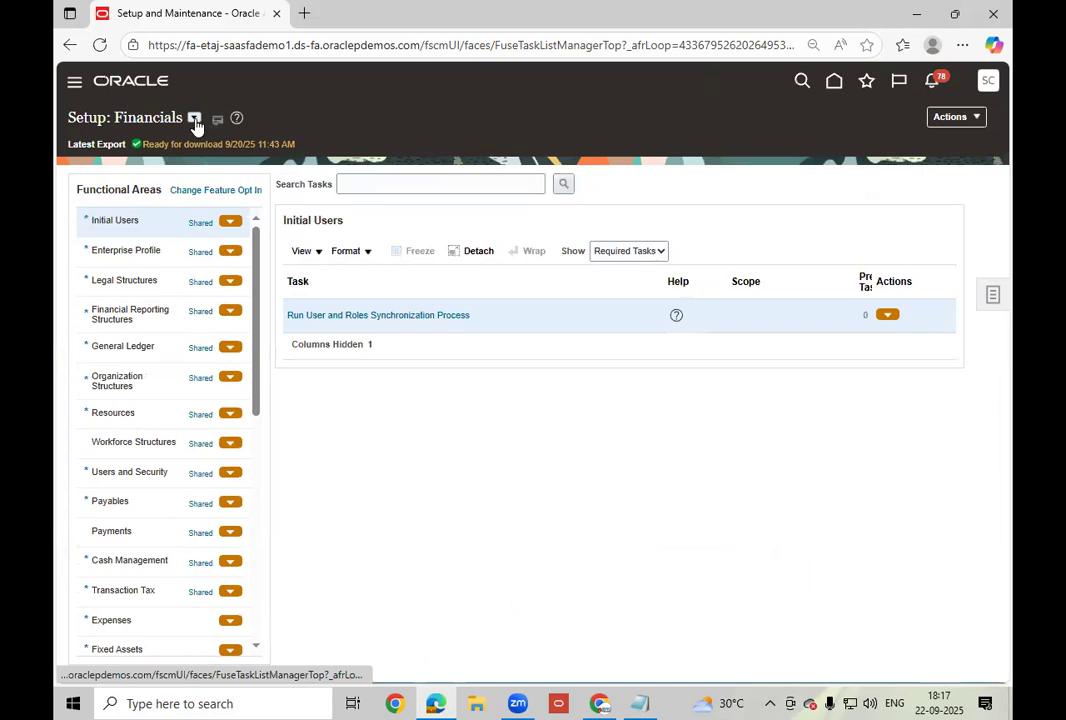
click(194, 118)
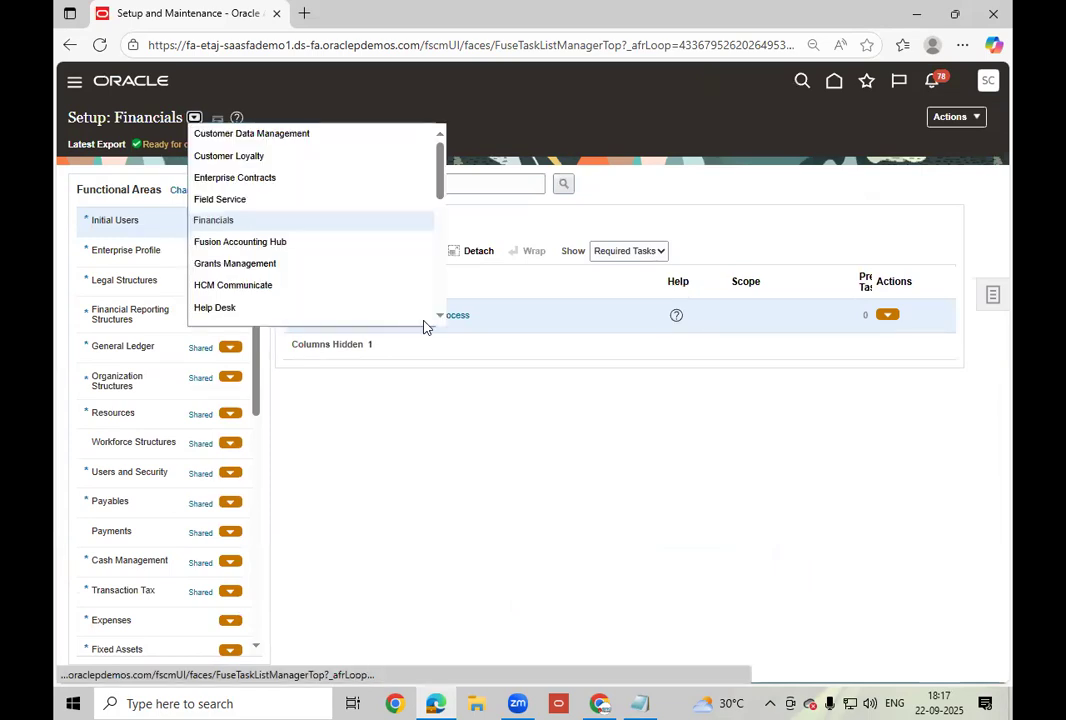
click(440, 316)
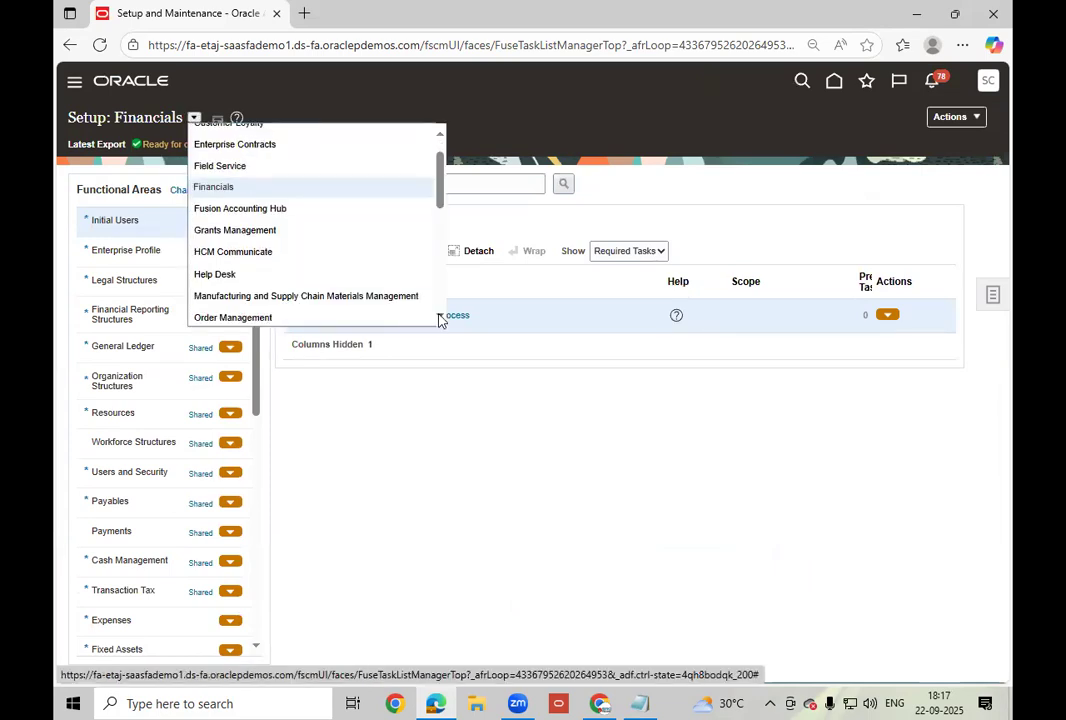
click(440, 316)
scroll(280, 275, down, 1)
click(246, 272)
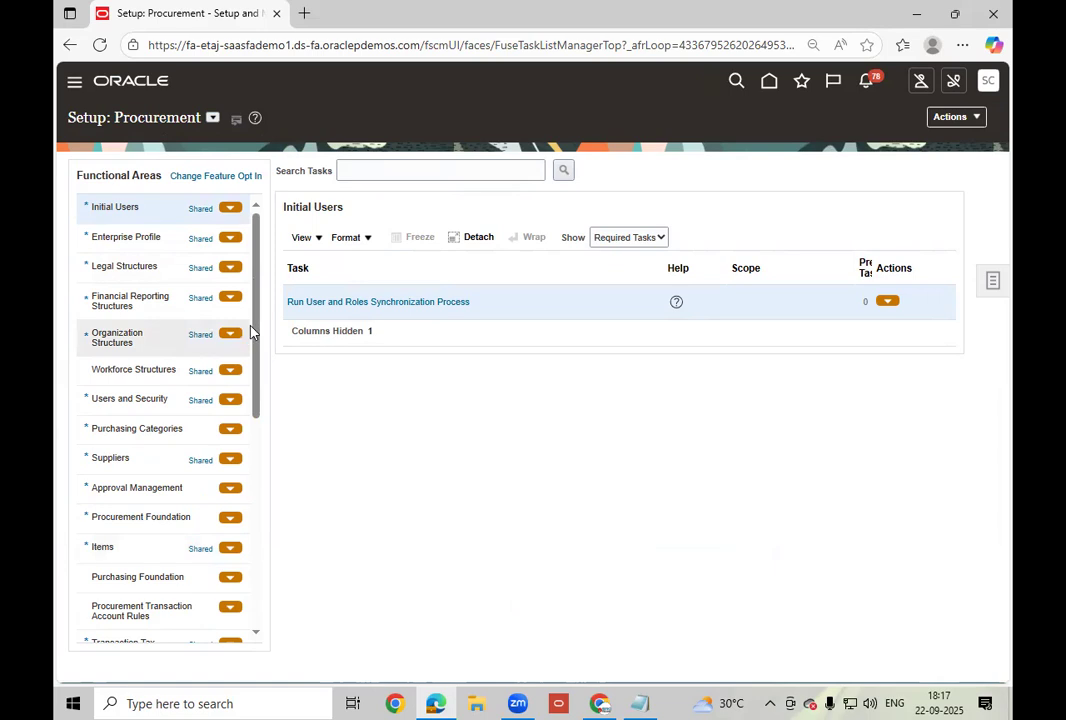
Show All Tasks for the Supplier Portal area and open Manage Supplier User Roles.
scroll(255, 400, down, 2)
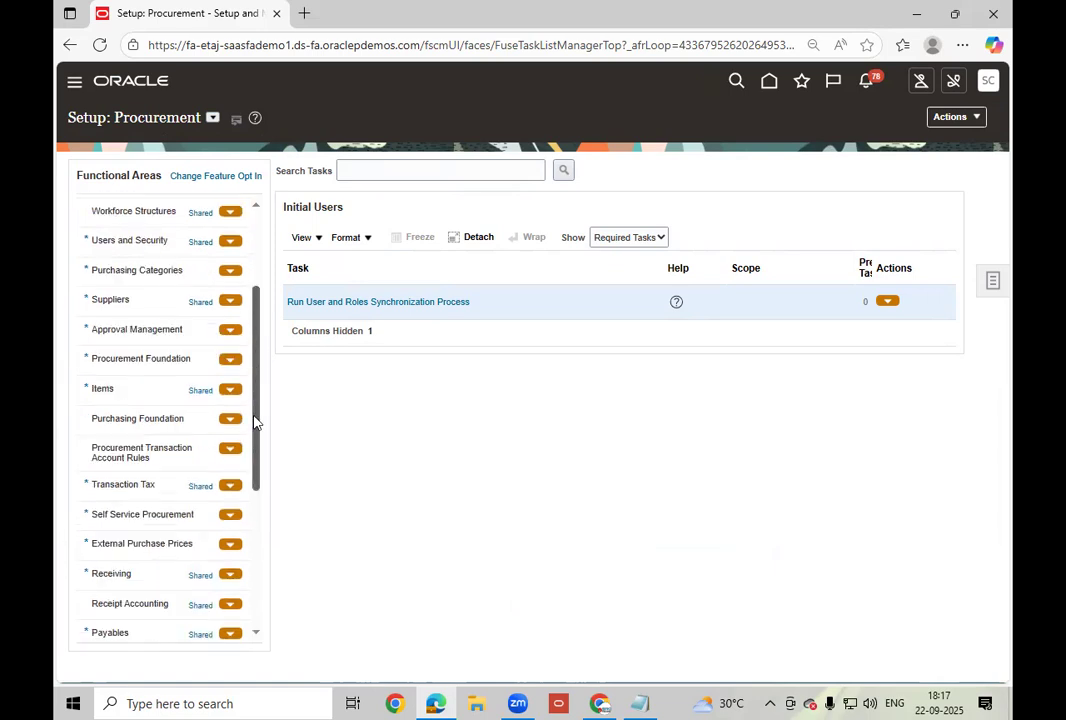
scroll(255, 424, down, 2)
scroll(255, 440, down, 1)
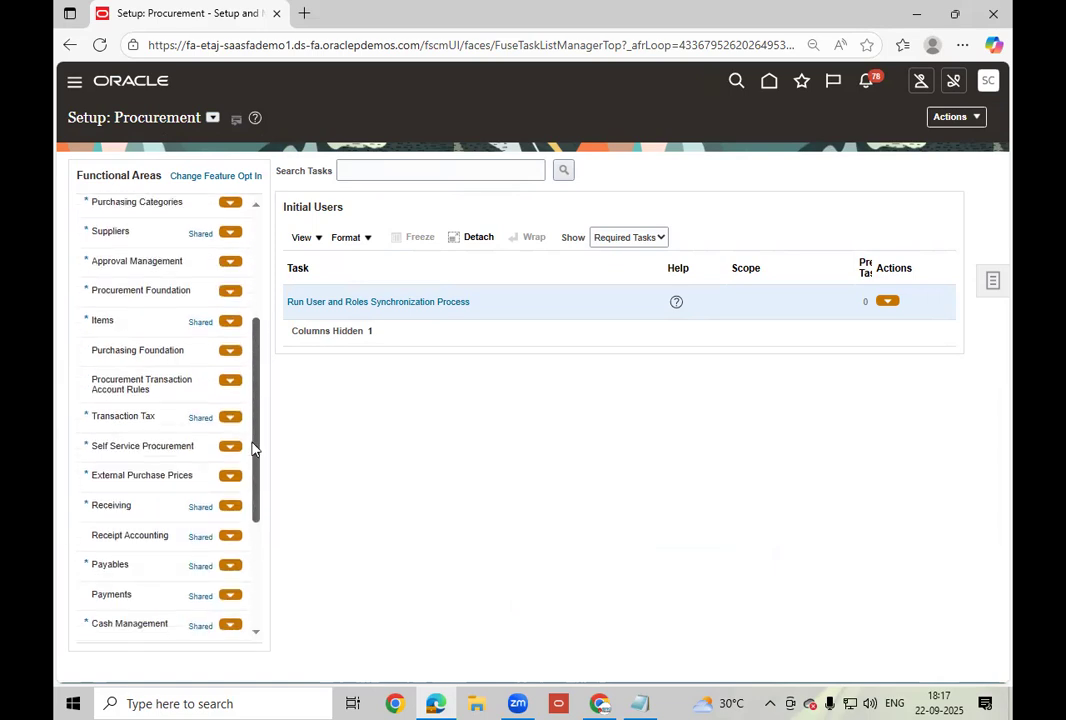
scroll(254, 455, down, 1)
scroll(255, 470, down, 1)
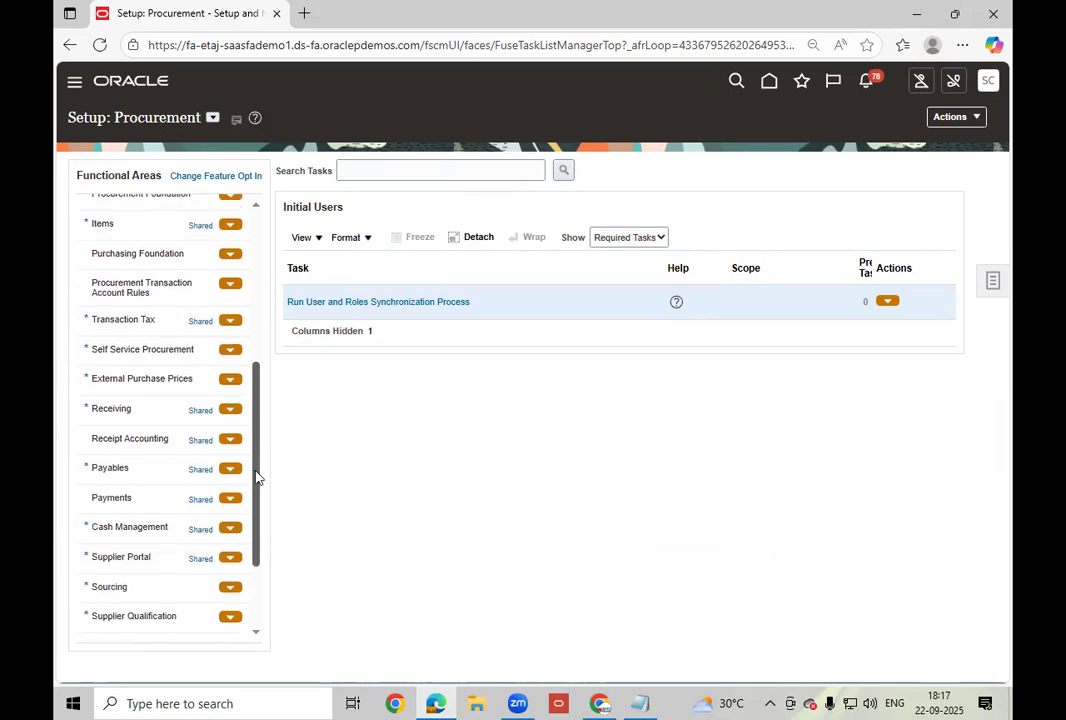
click(143, 557)
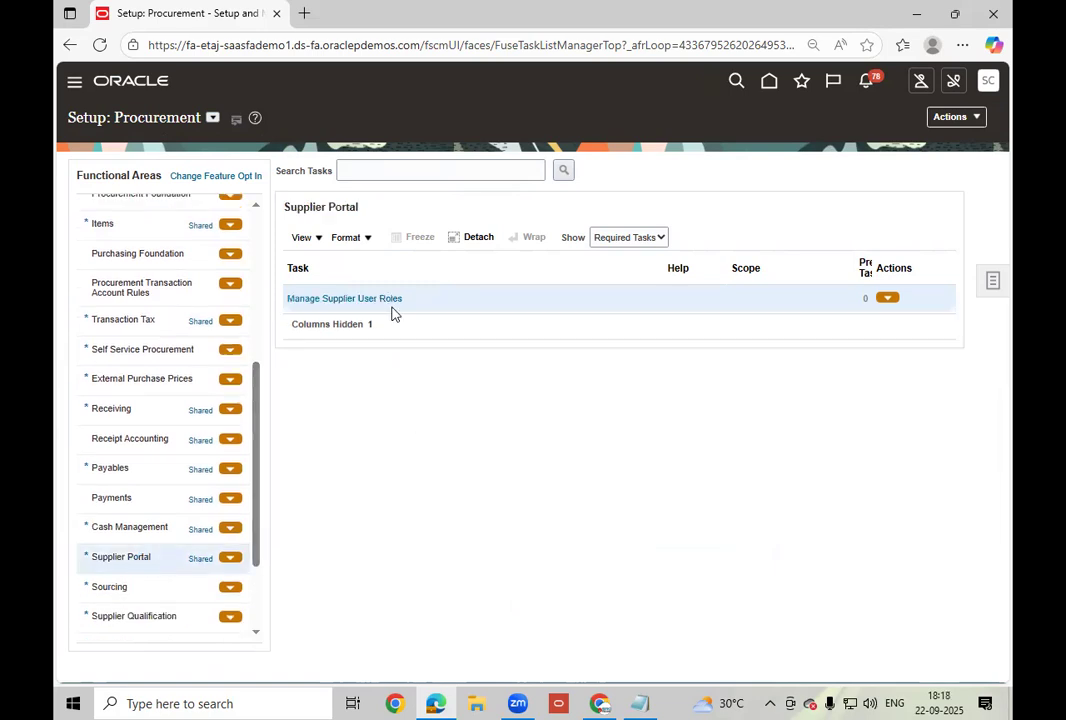
click(630, 240)
click(606, 260)
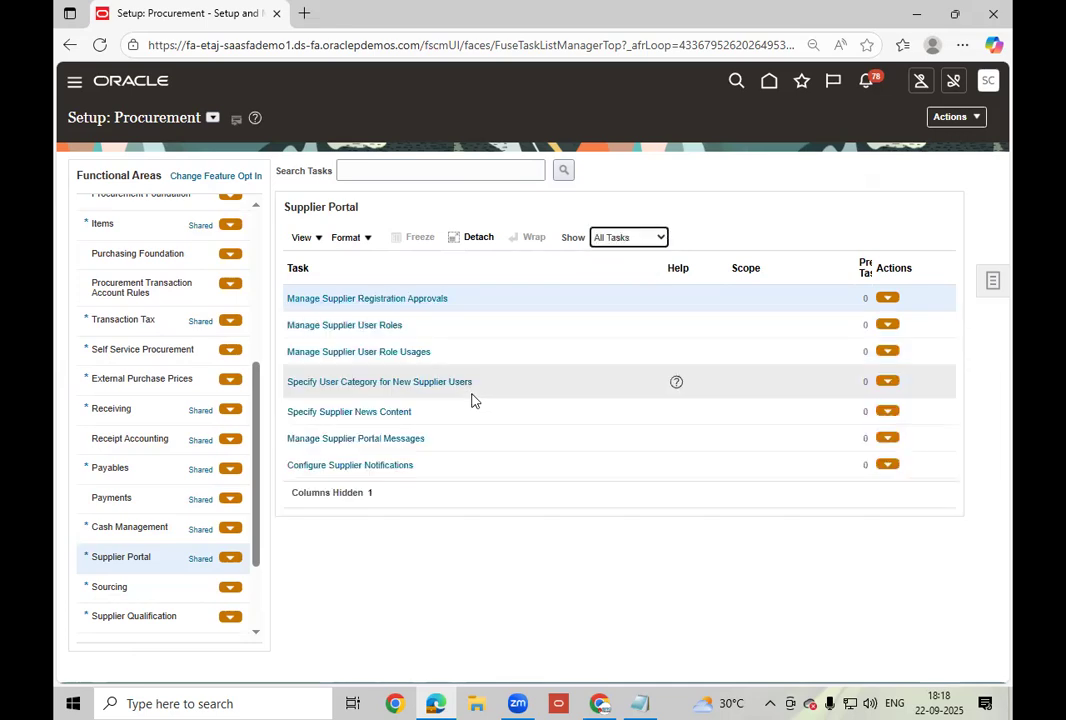
click(377, 330)
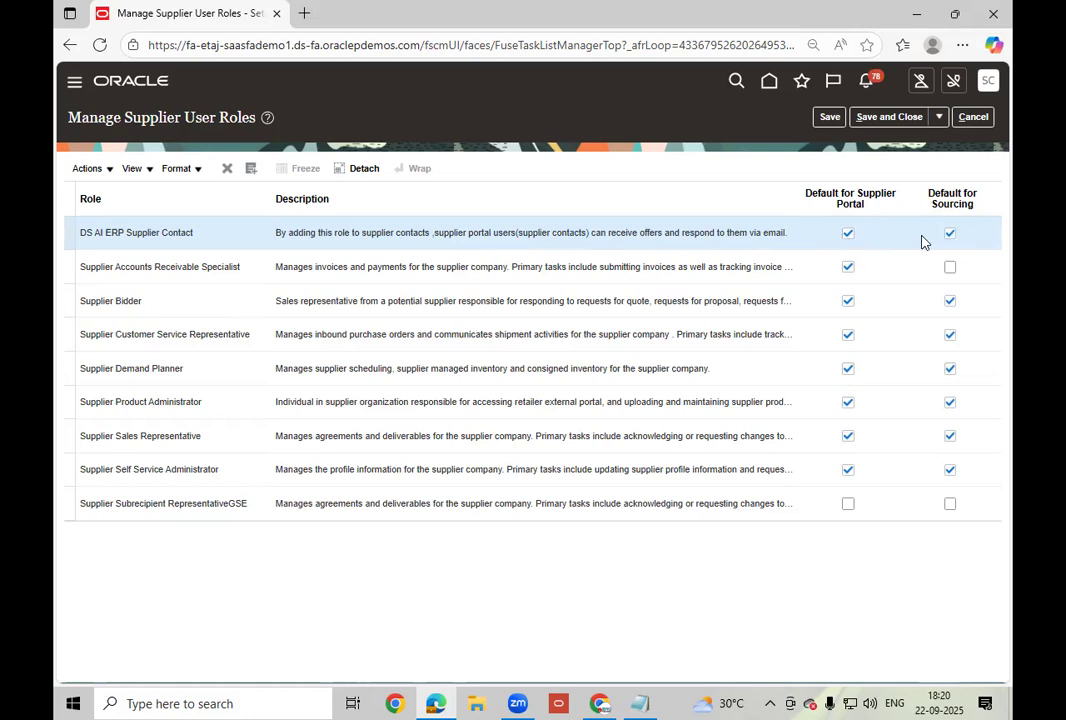
Select the Supplier Accounts Receivable Specialist role, then show Supplier Bidder's full description.
click(196, 270)
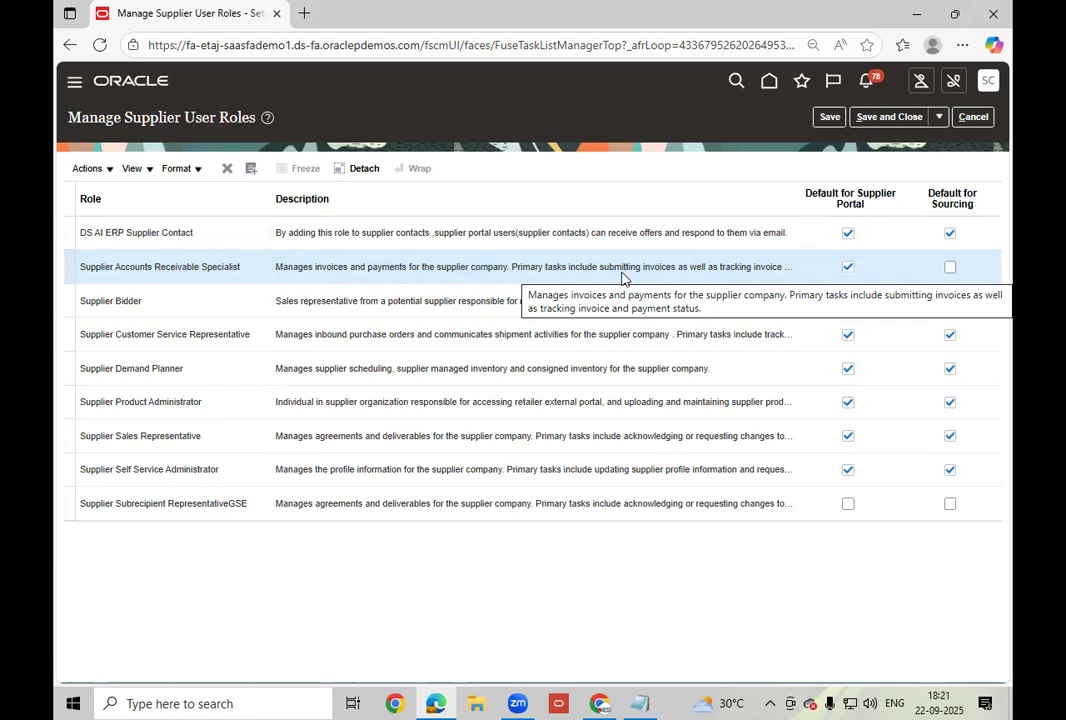
click(394, 305)
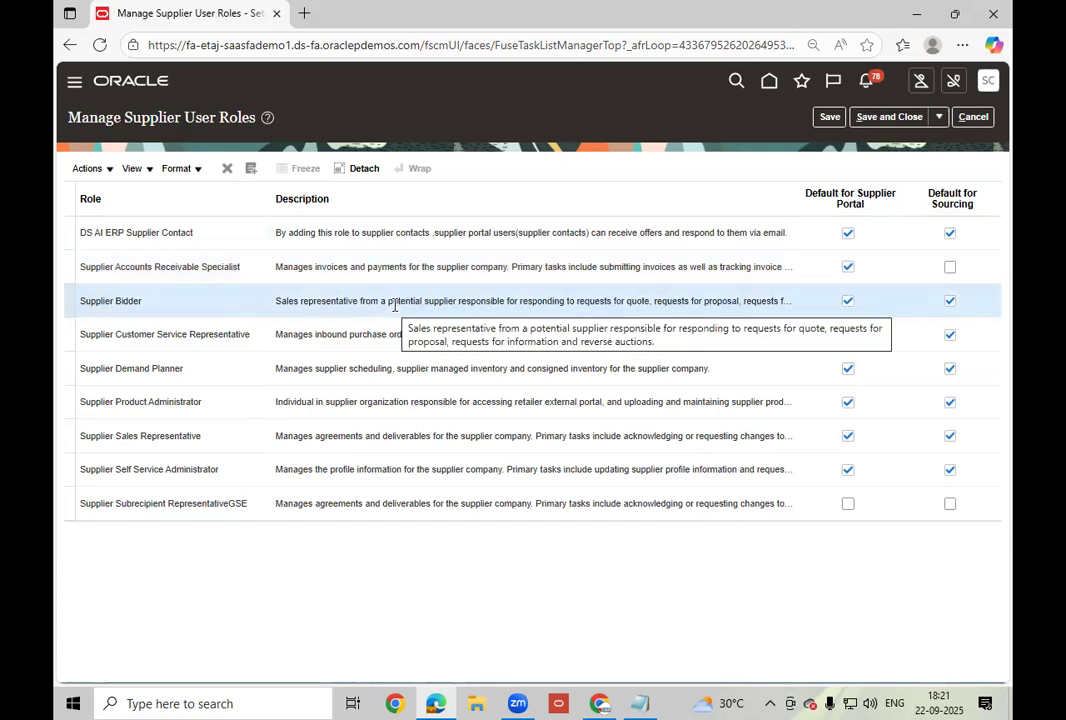
click(341, 302)
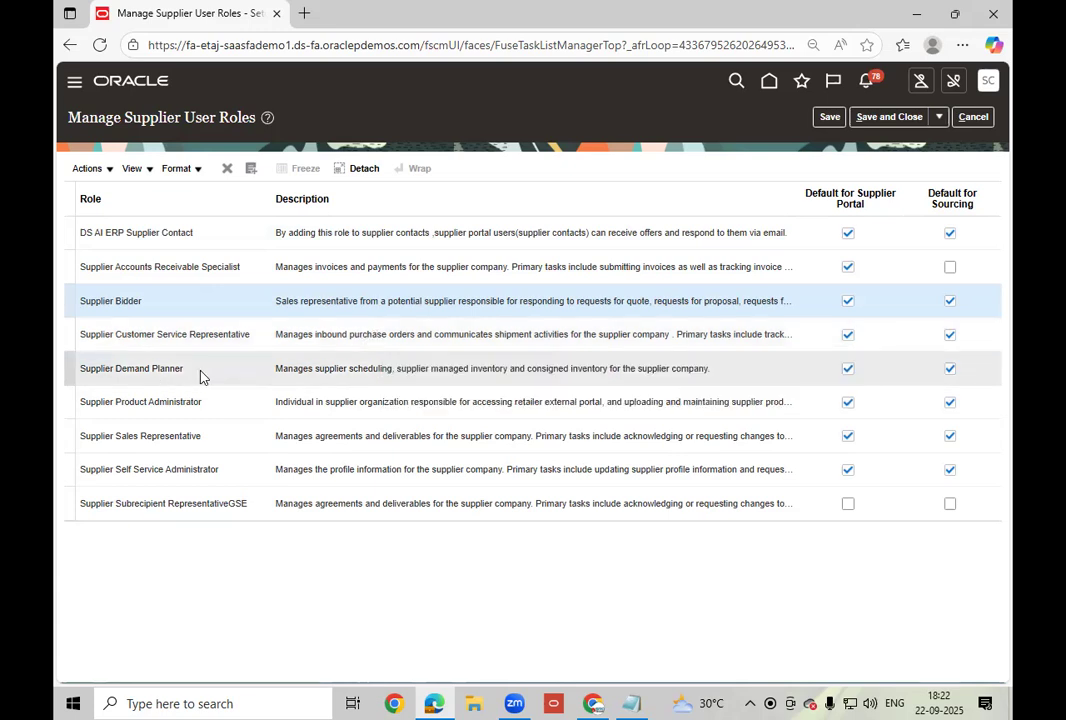
Check Supplier Demand Planner's 'consigned' inventory description and dismiss the signed-in-twice warning.
click(200, 376)
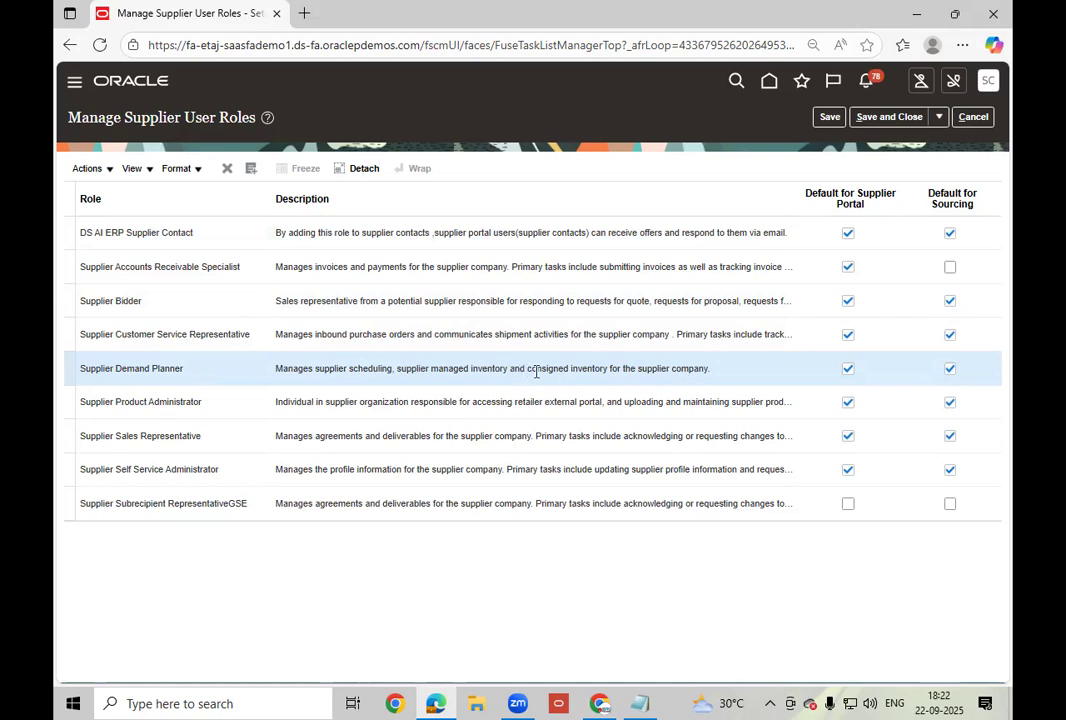
drag(528, 369, 600, 378)
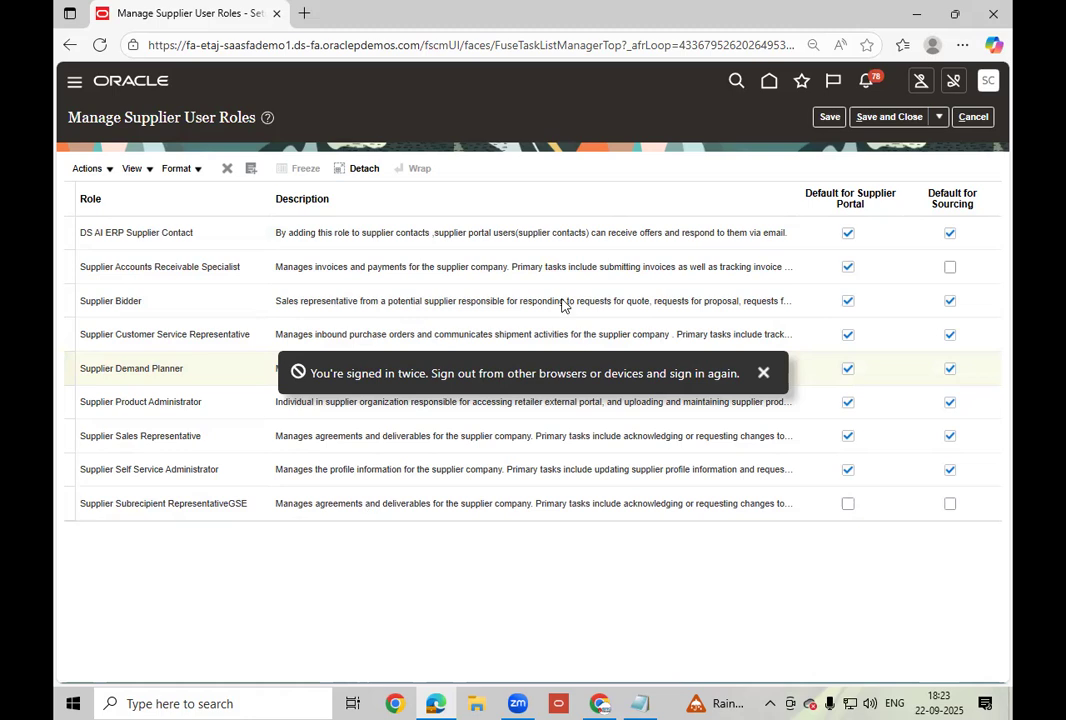
click(762, 374)
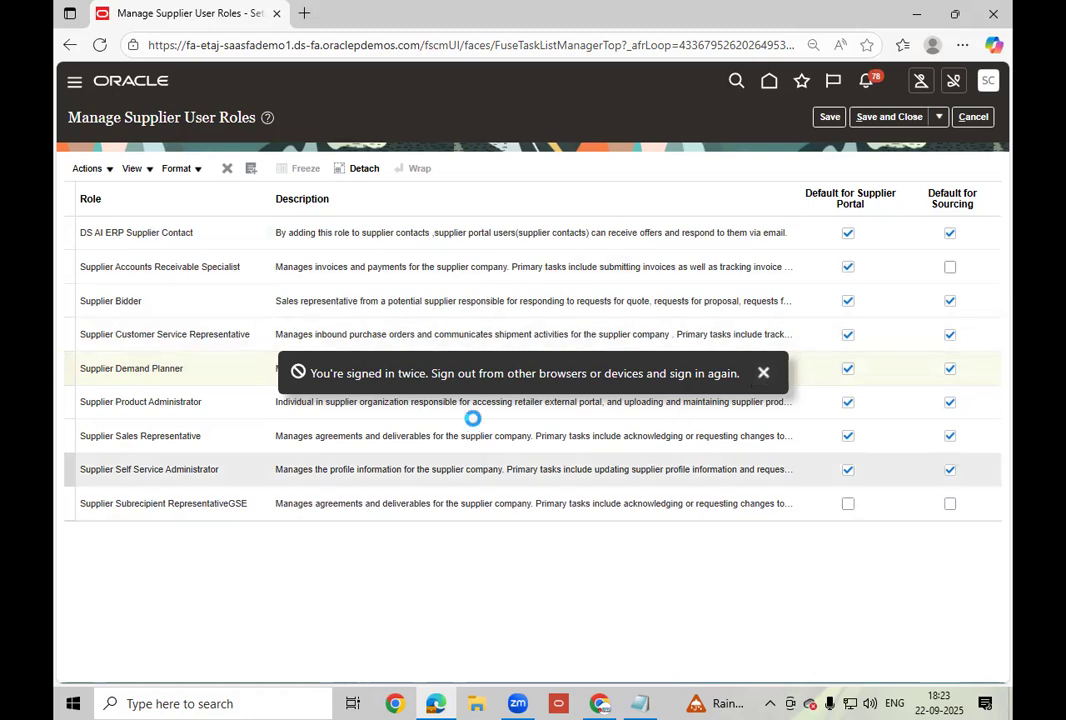
click(498, 383)
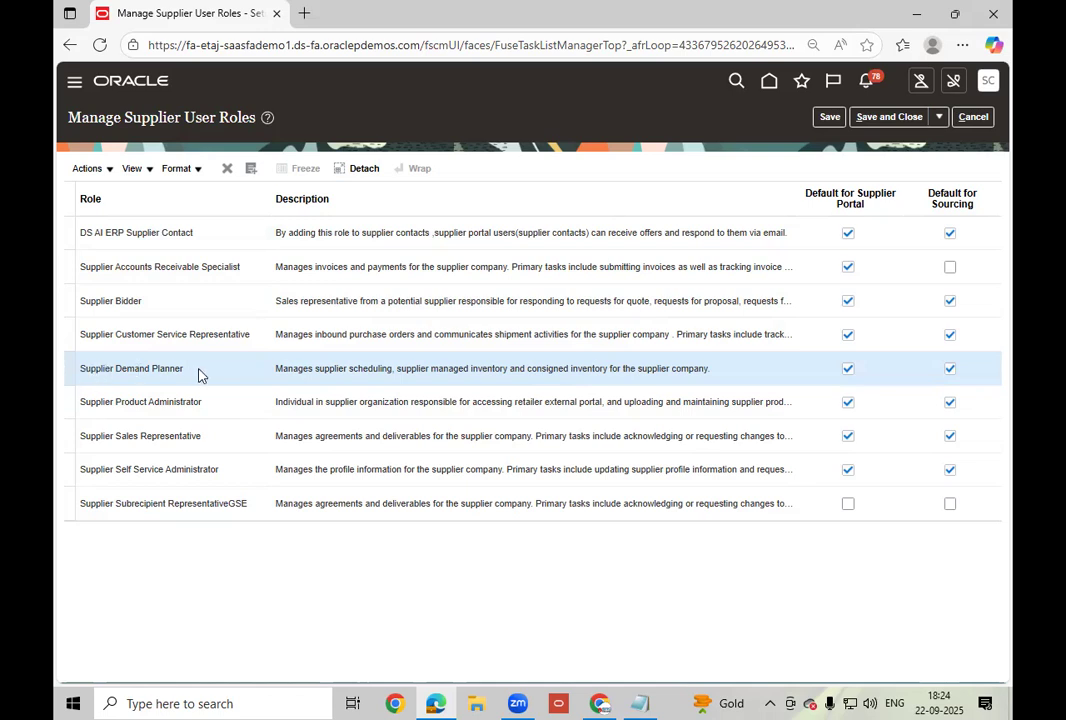
Select Supplier Product Administrator, then view Supplier Sales Representative's full description.
click(244, 403)
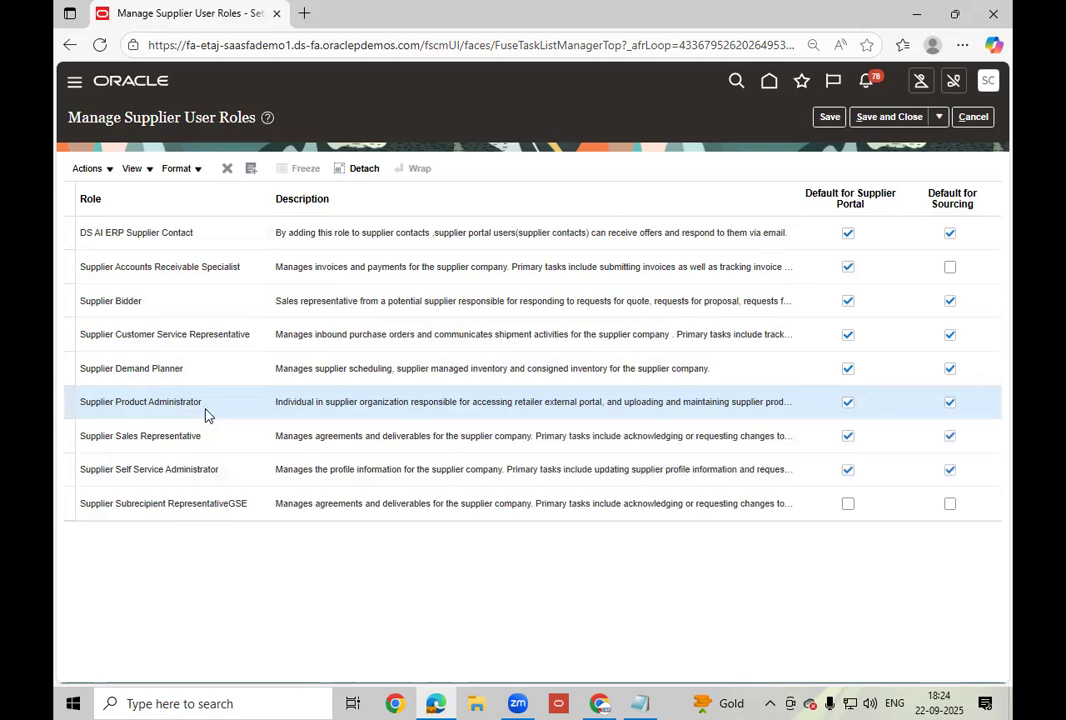
click(223, 443)
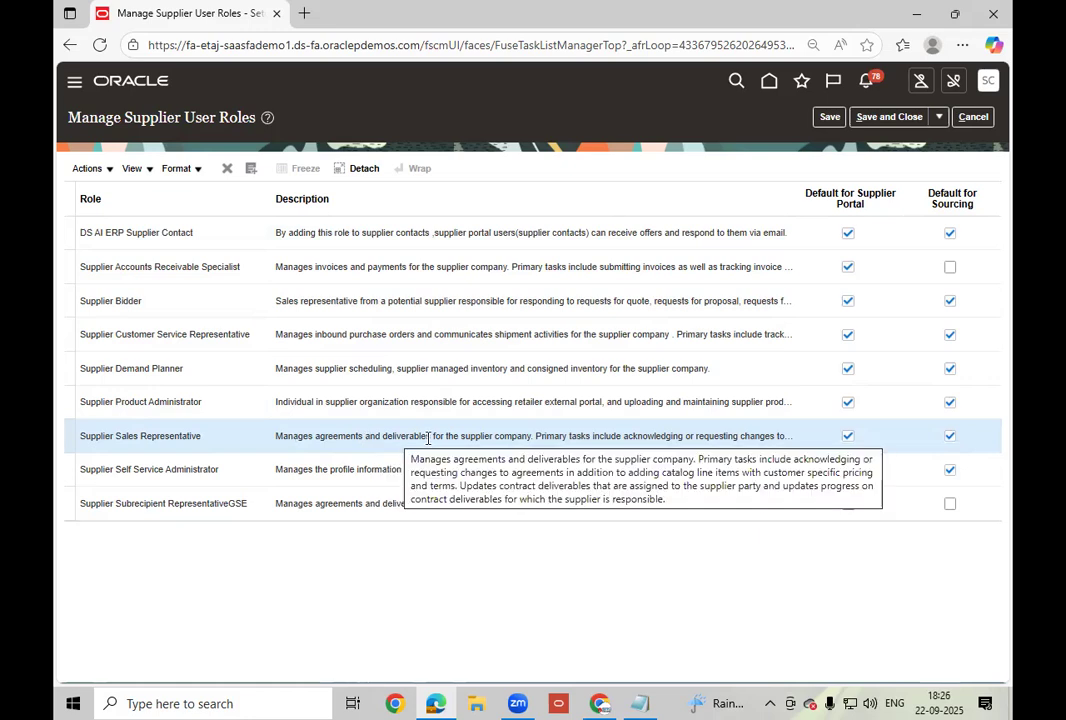
Review the Self Service Administrator and Subrecipient RepresentativeGSE roles, ticking Default for Supplier Portal on the latter.
click(325, 474)
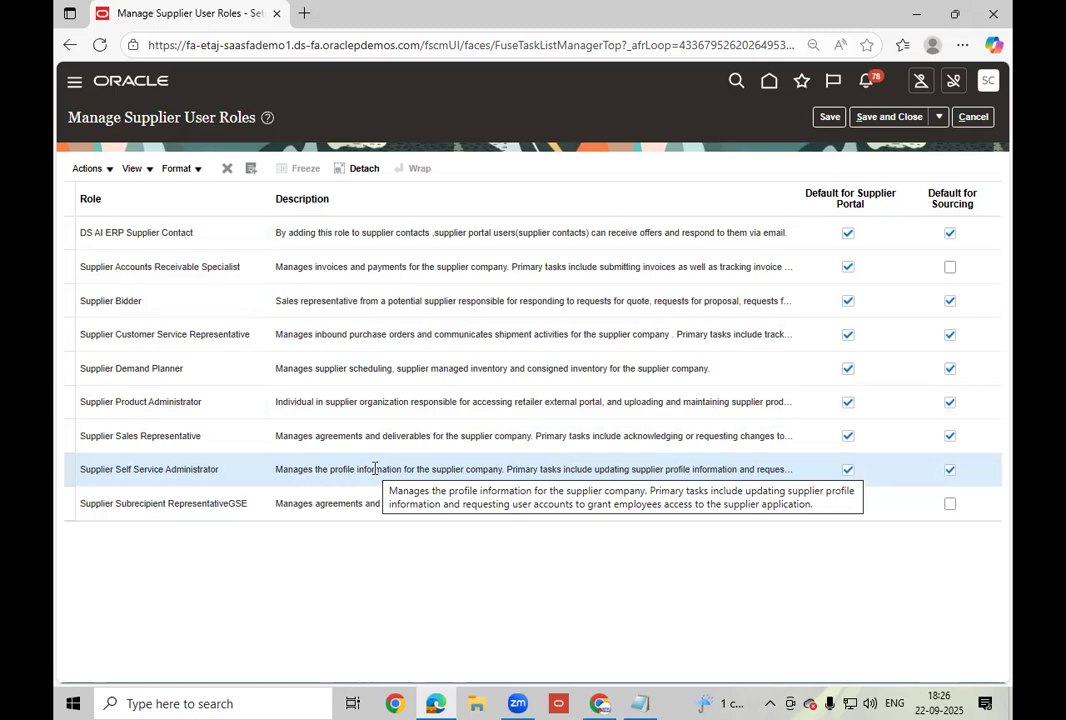
click(277, 508)
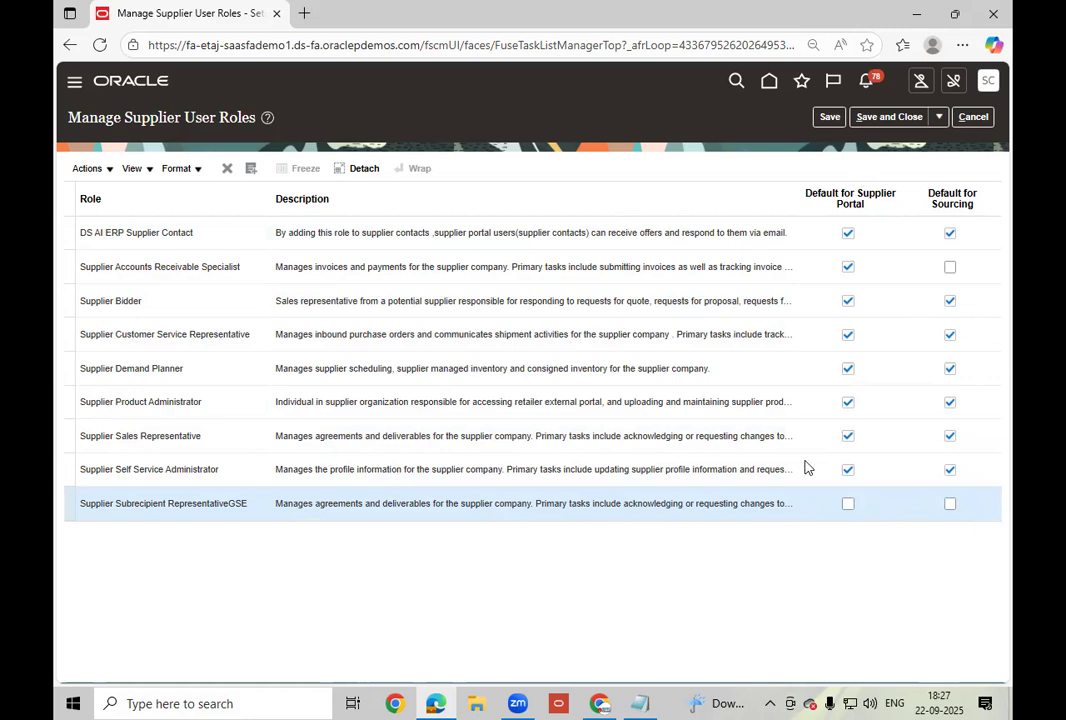
click(850, 506)
Tick Default for Sourcing for Subrecipient RepresentativeGSE and Accounts Receivable Specialist, then save.
click(951, 506)
click(950, 268)
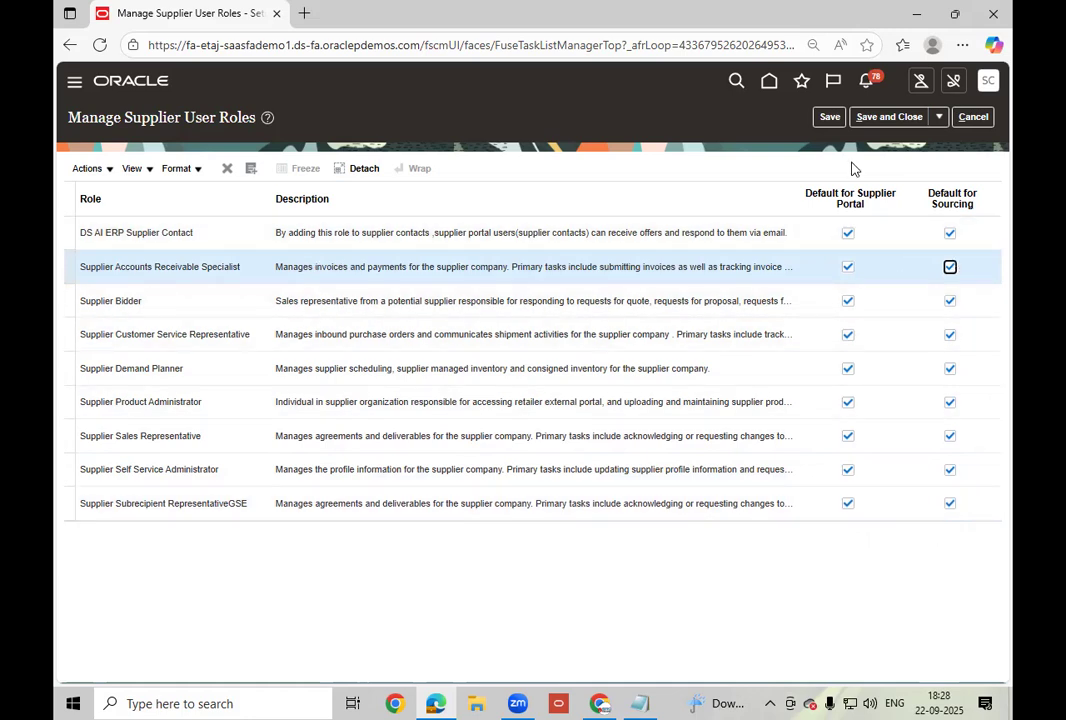
click(830, 120)
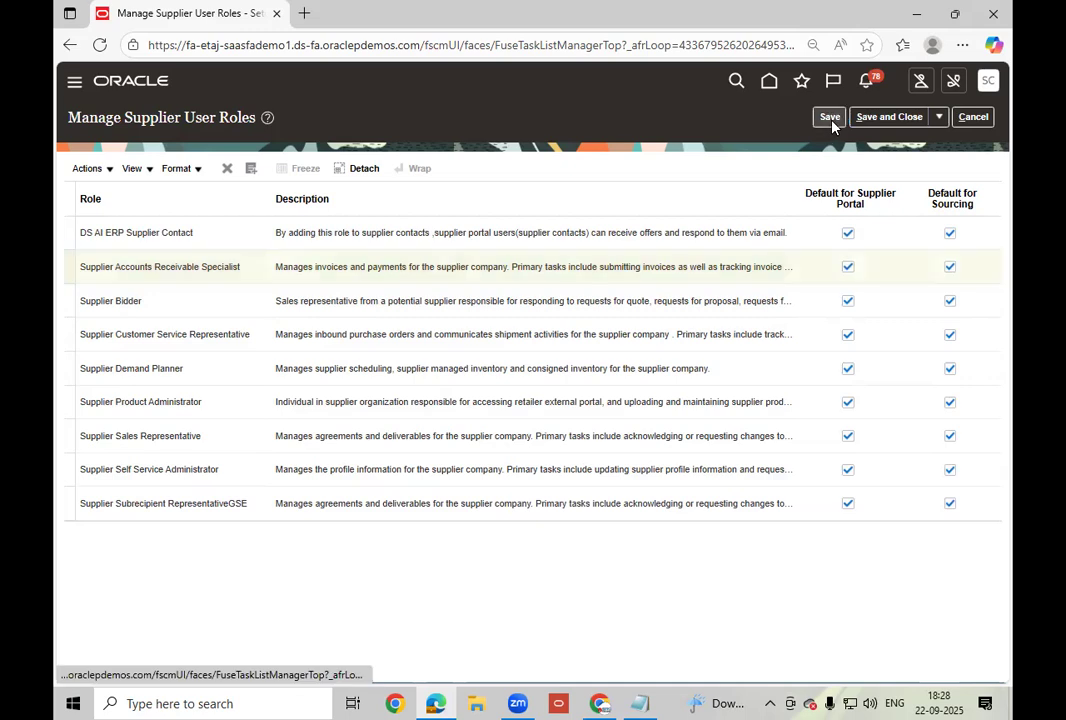
Save and close Manage Supplier User Roles, acknowledging the 'Your changes were saved' message.
click(882, 117)
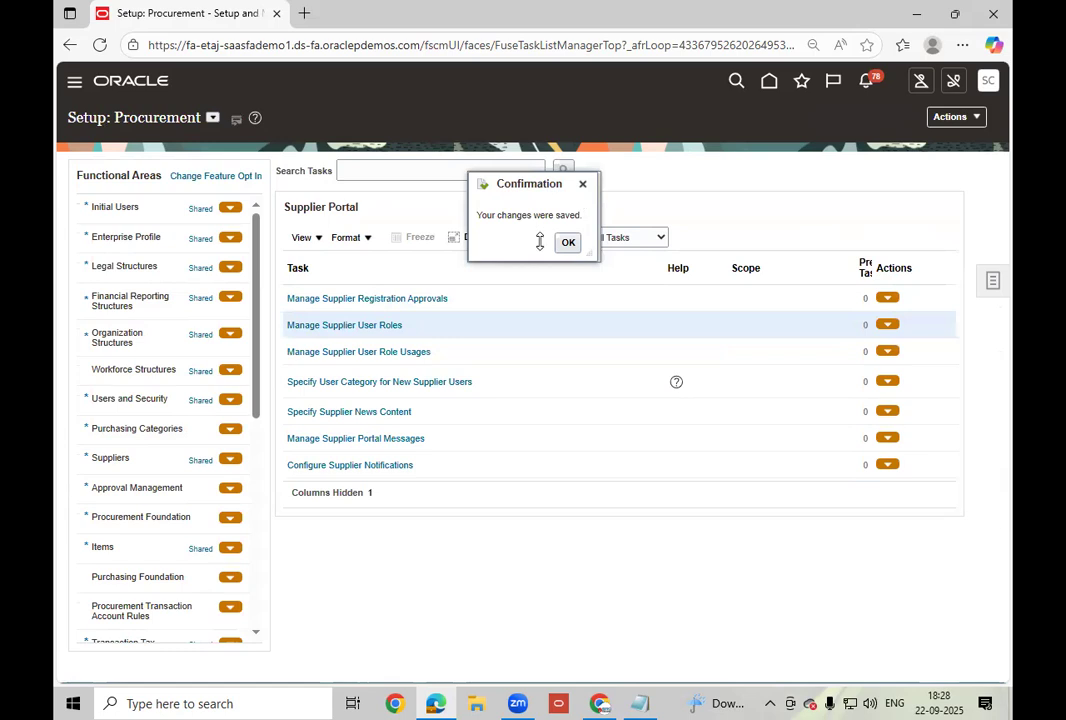
click(567, 242)
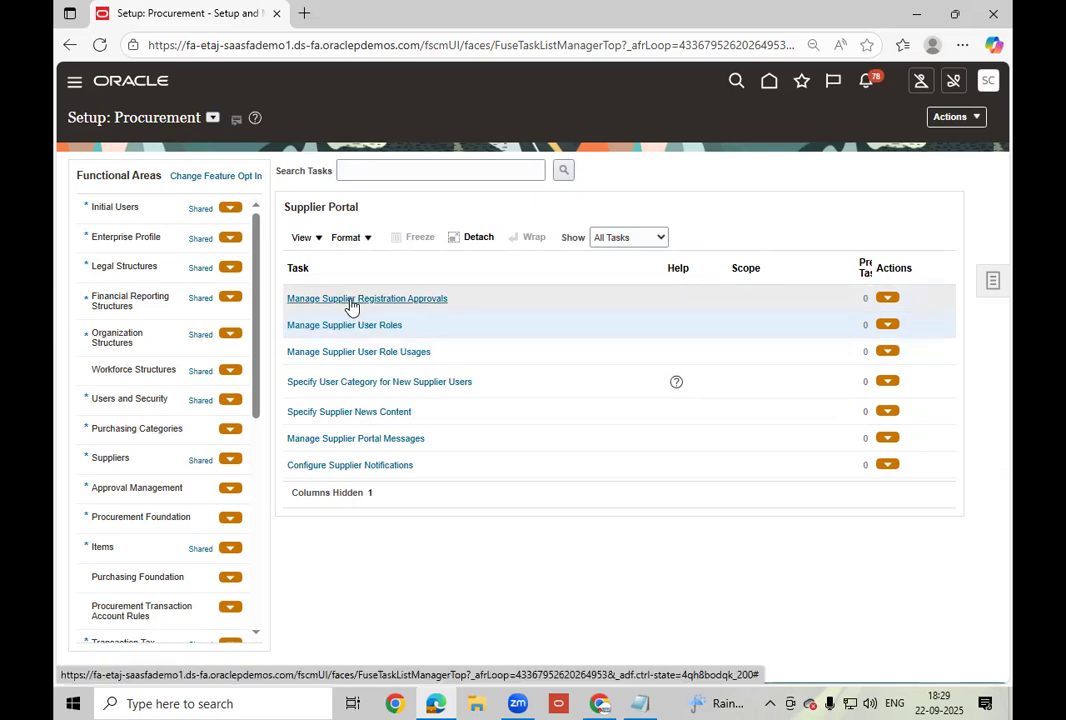
Review the first- and second-stage rules in Manage Supplier Registration Approvals, then close it with Done.
click(349, 298)
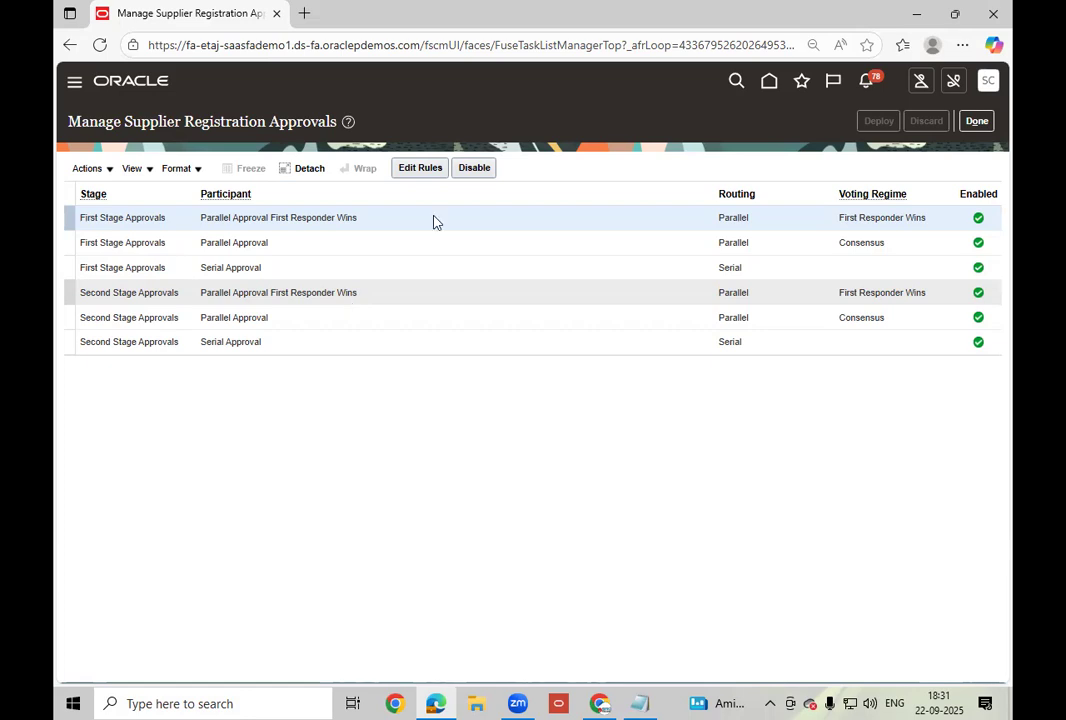
click(976, 121)
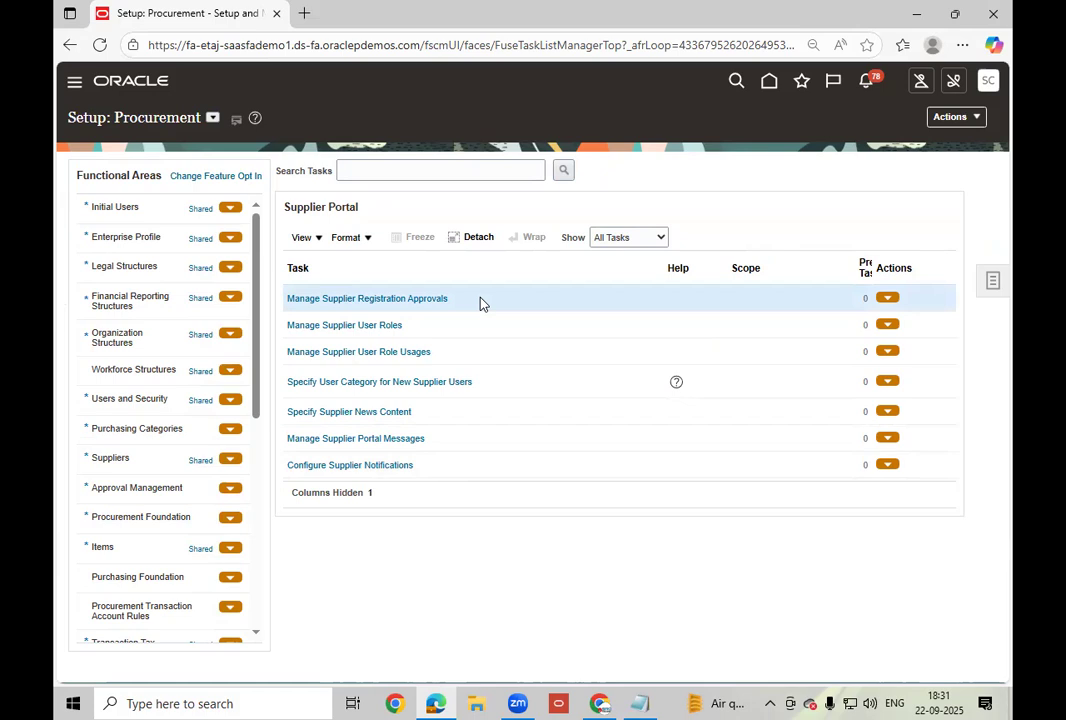
Go from Setup: Procurement to the Offerings page through the Actions menu.
click(957, 117)
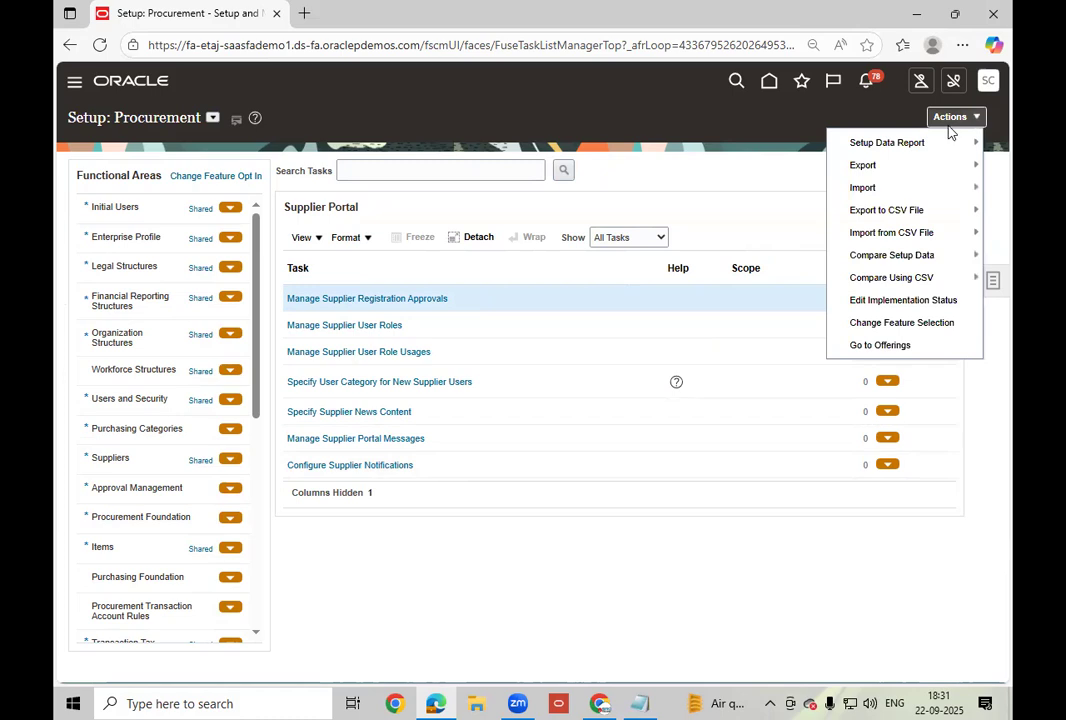
click(880, 345)
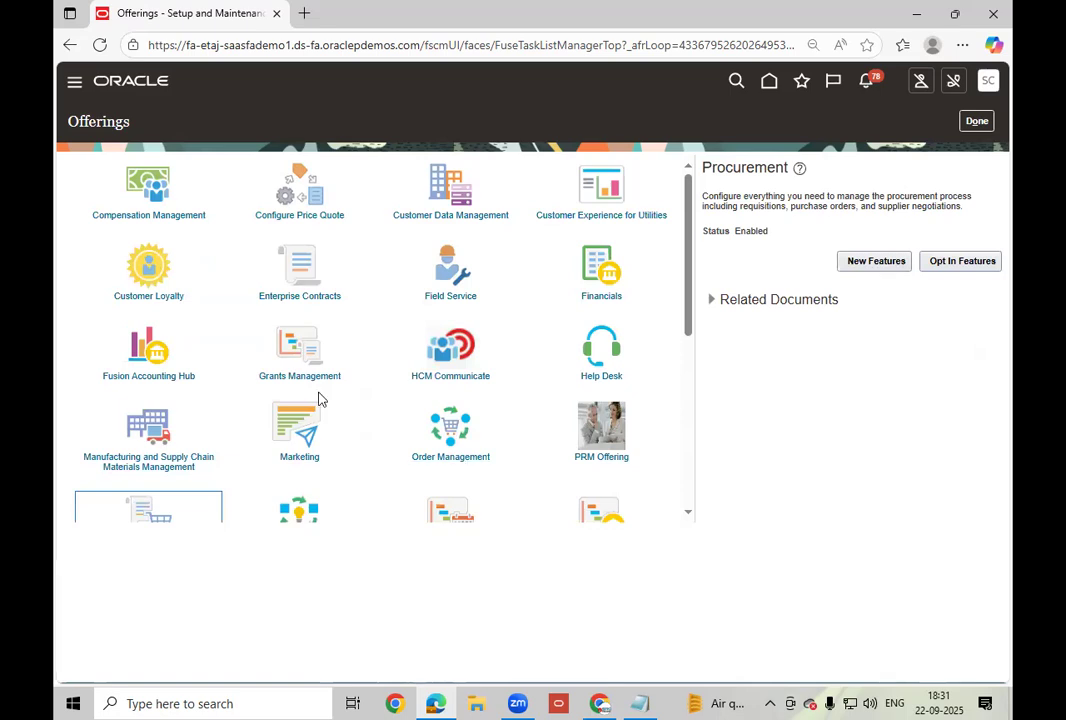
Select the Procurement offering in the Offerings grid and open its opt-in features.
scroll(320, 398, down, 2)
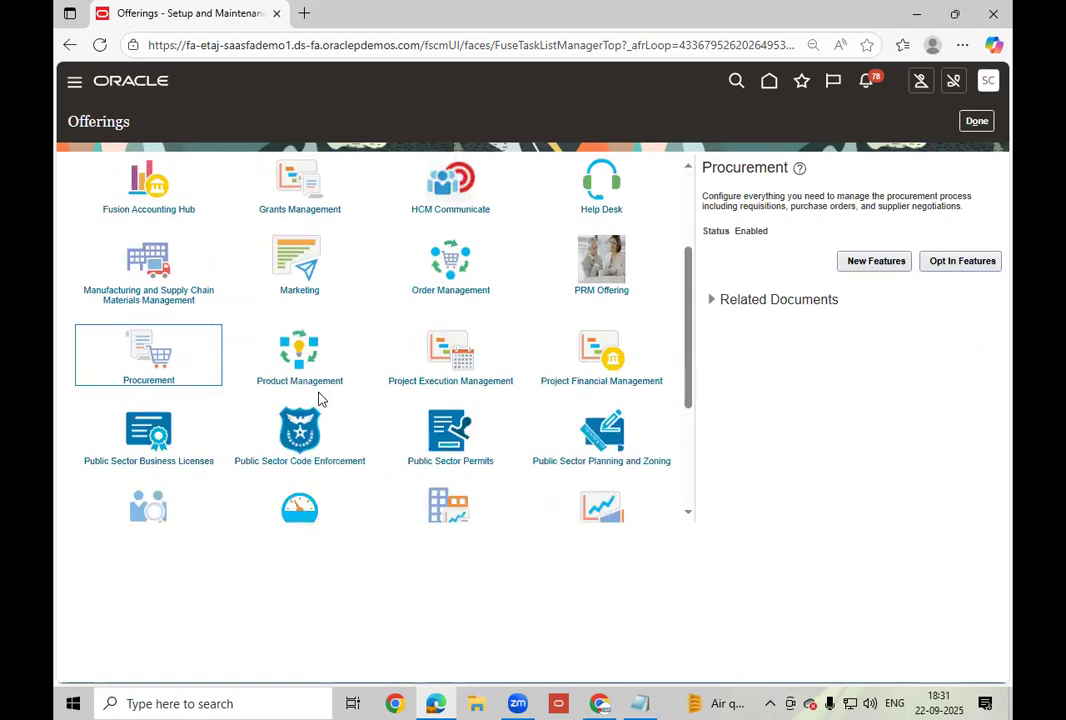
scroll(350, 391, down, 2)
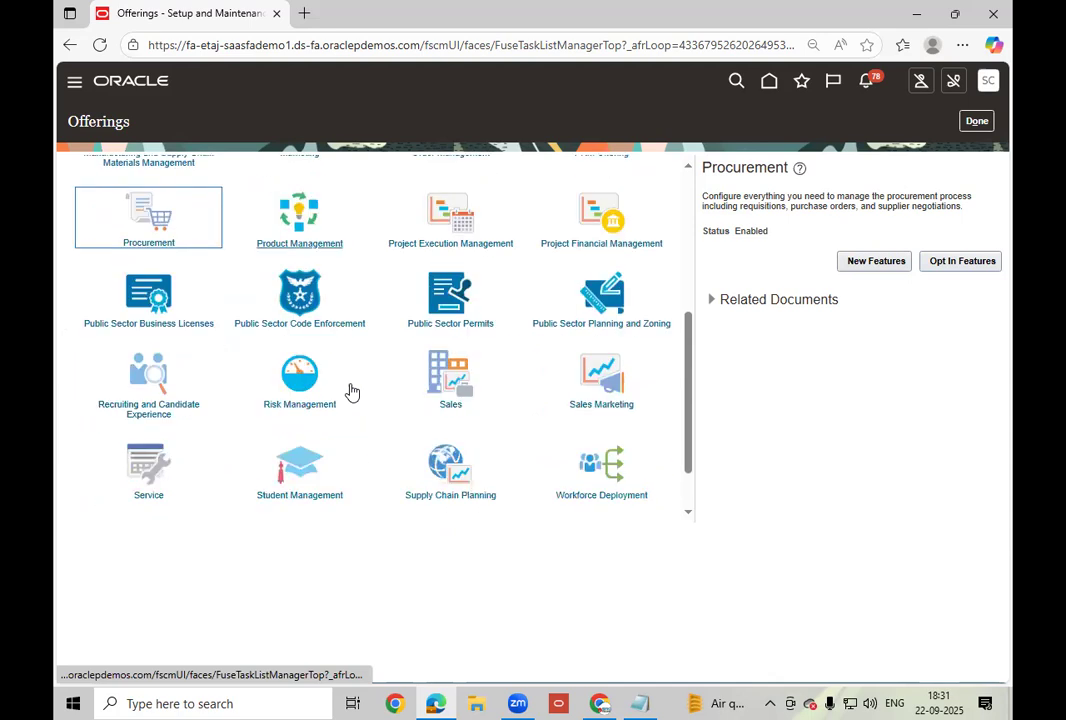
scroll(350, 391, down, 1)
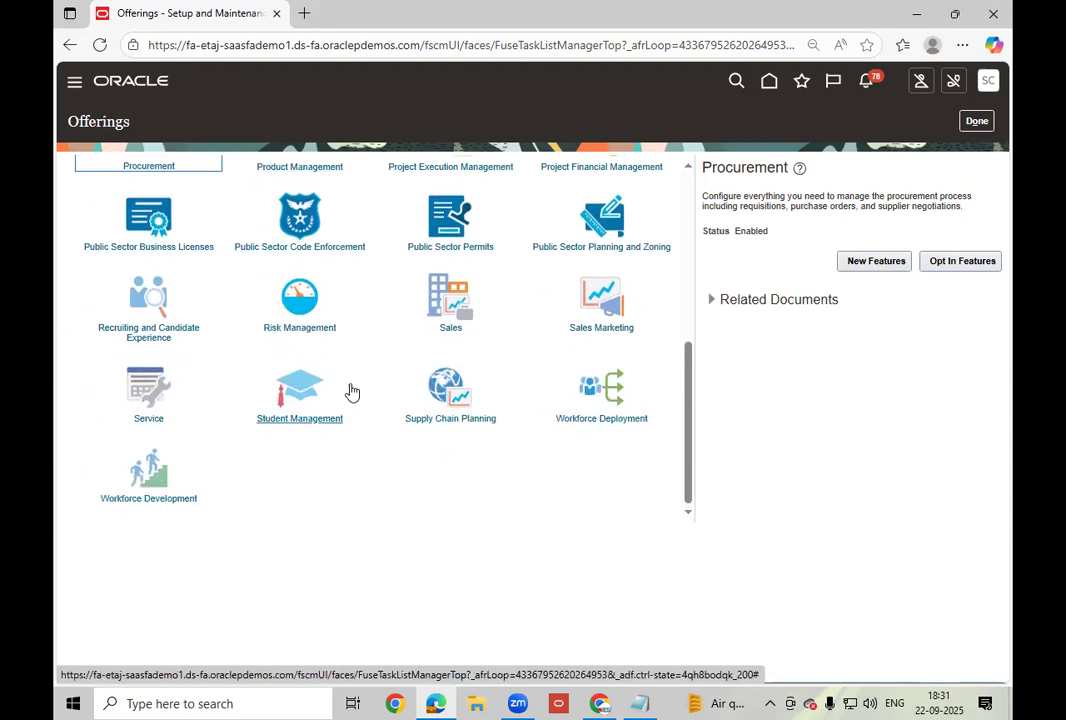
scroll(350, 391, up, 3)
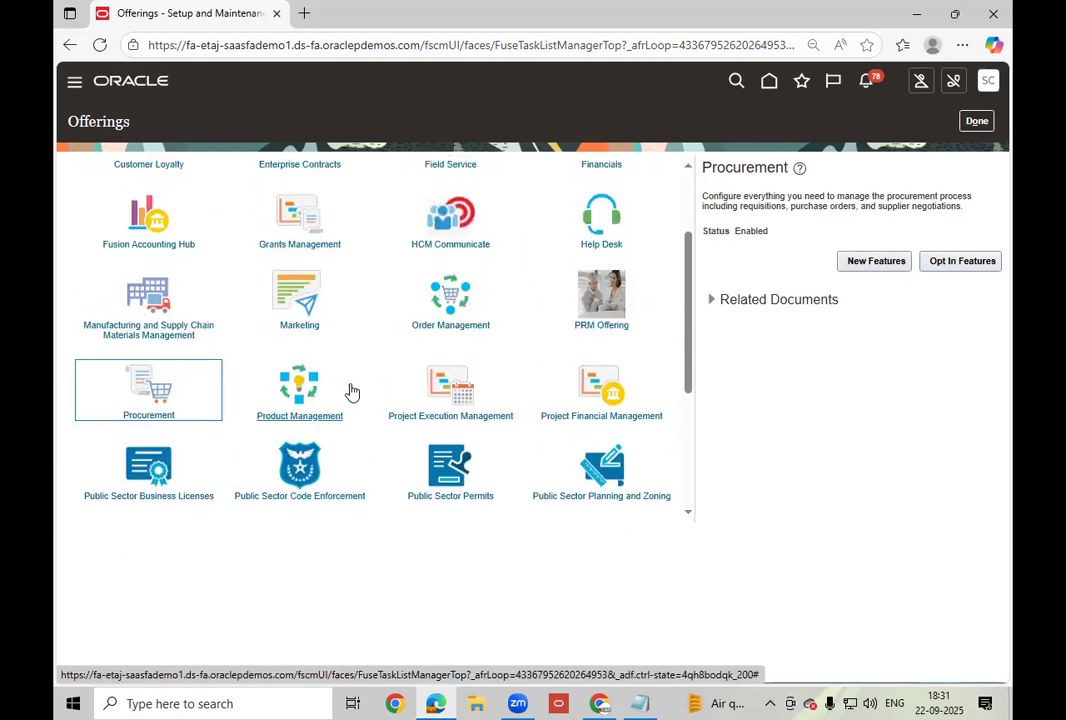
click(148, 384)
scroll(150, 390, up, 1)
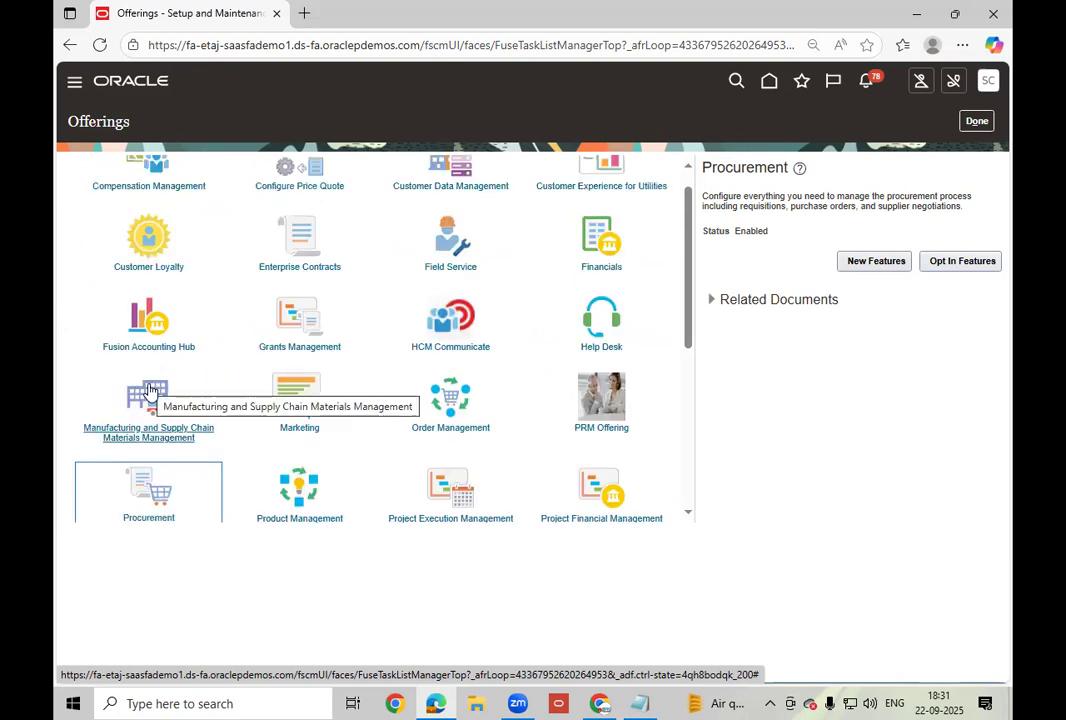
click(962, 261)
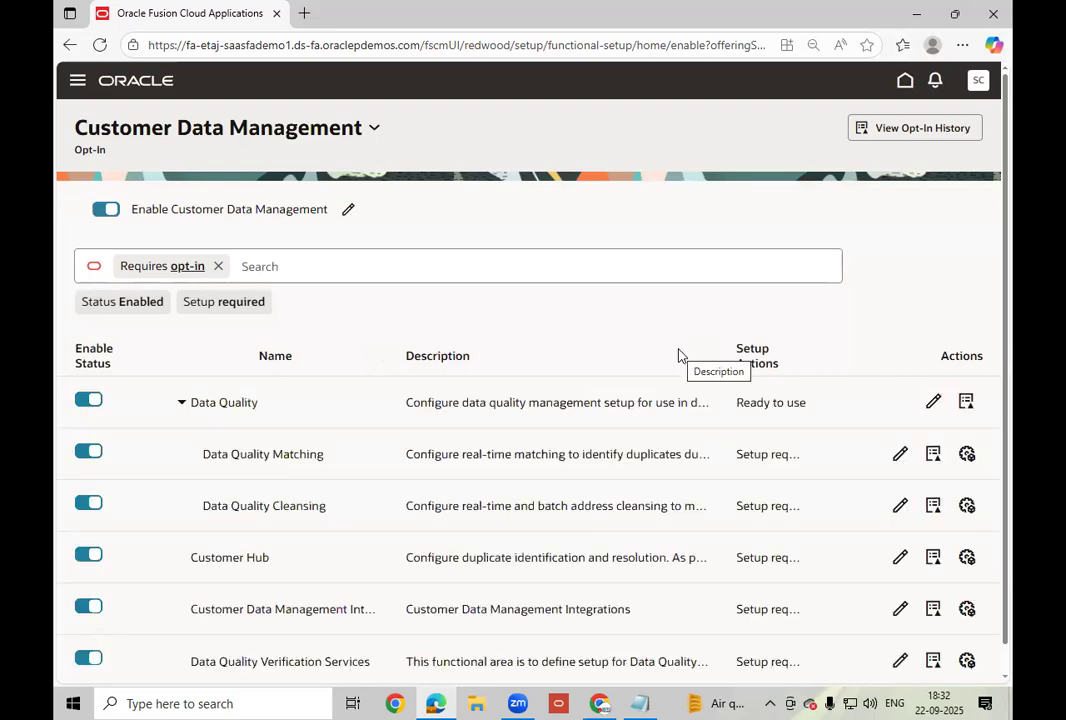
Switch the opt-in page from Customer Data Management to Procurement using the offerings list.
click(374, 131)
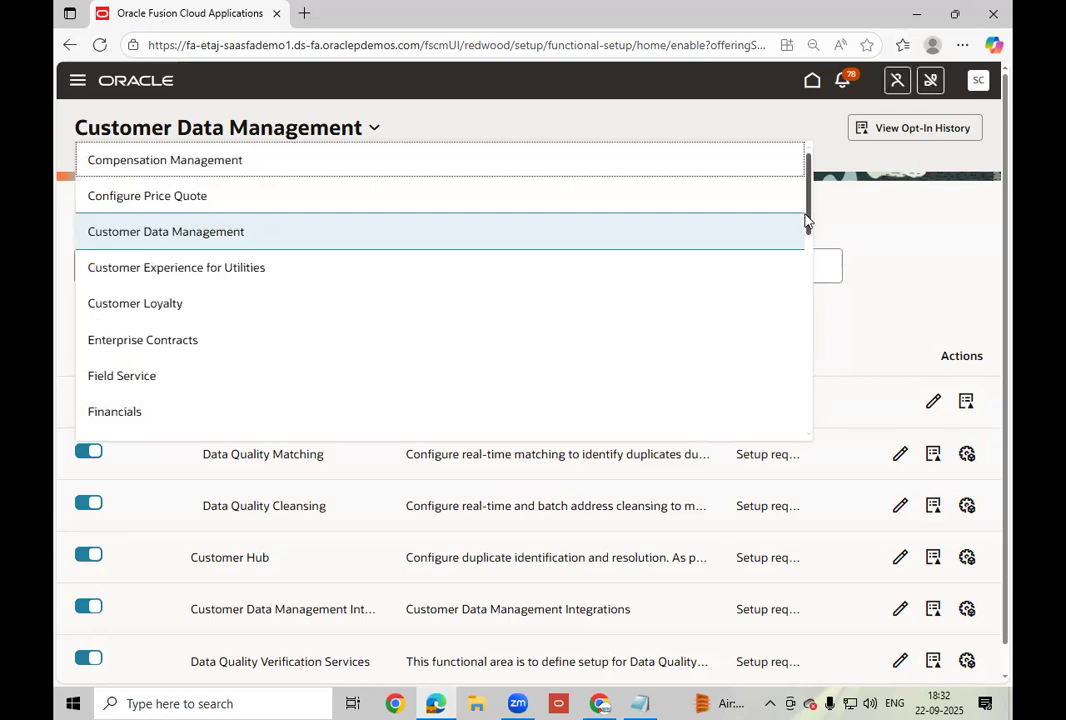
scroll(810, 237, down, 3)
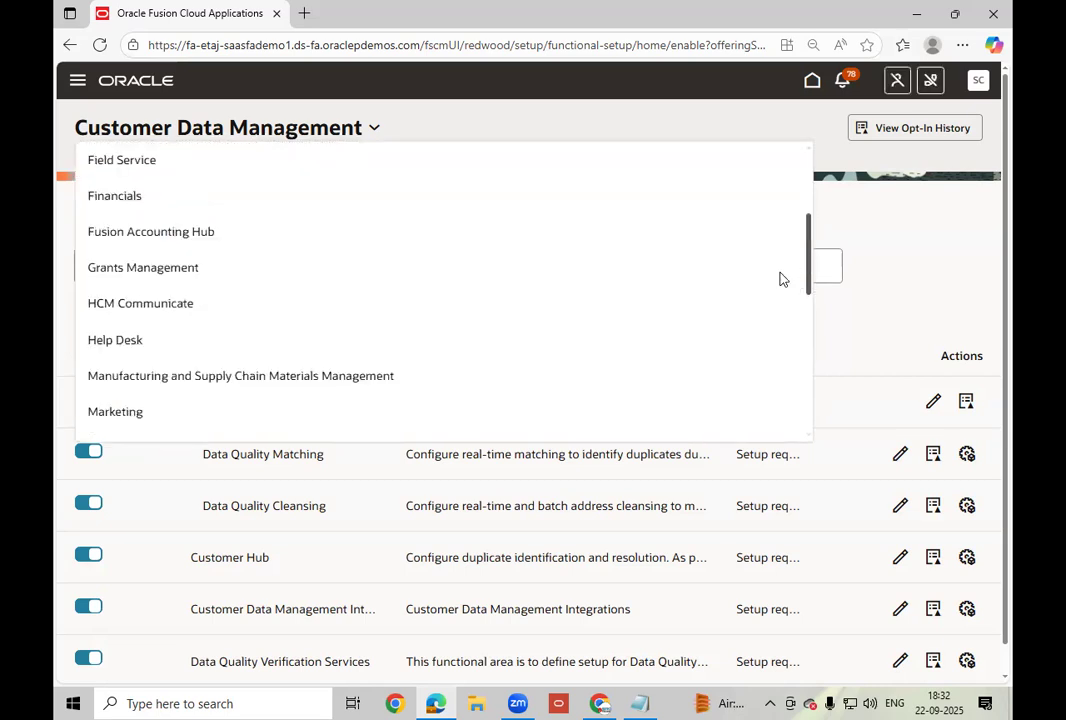
scroll(711, 300, down, 1)
scroll(692, 324, up, 3)
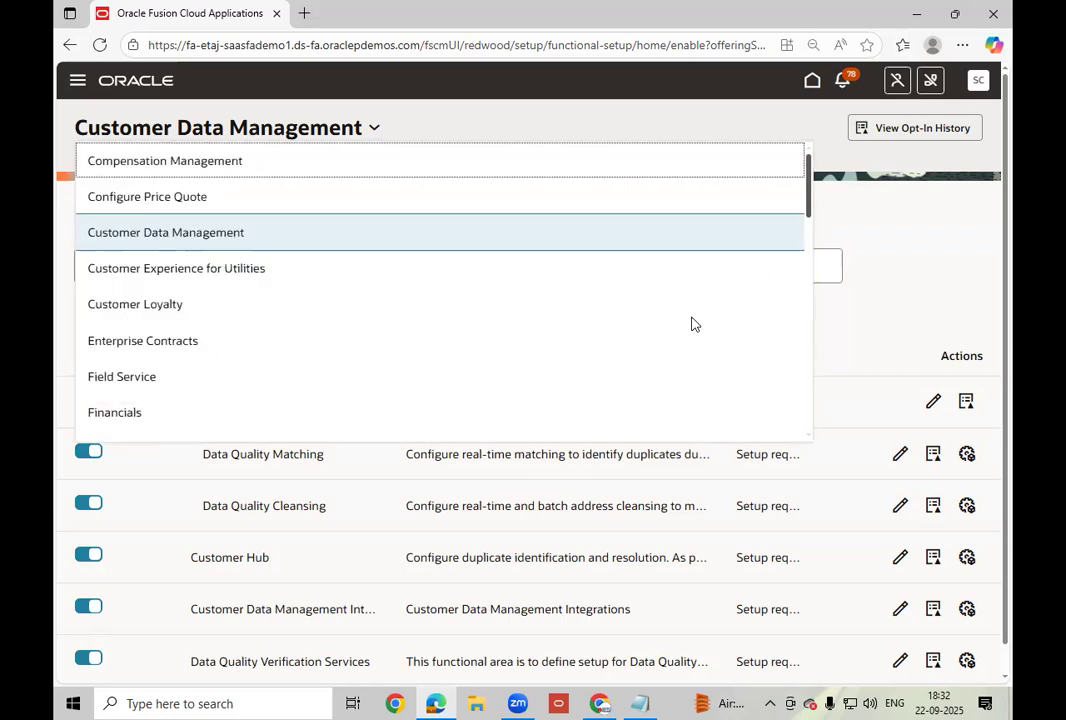
scroll(800, 372, down, 1)
scroll(790, 395, down, 1)
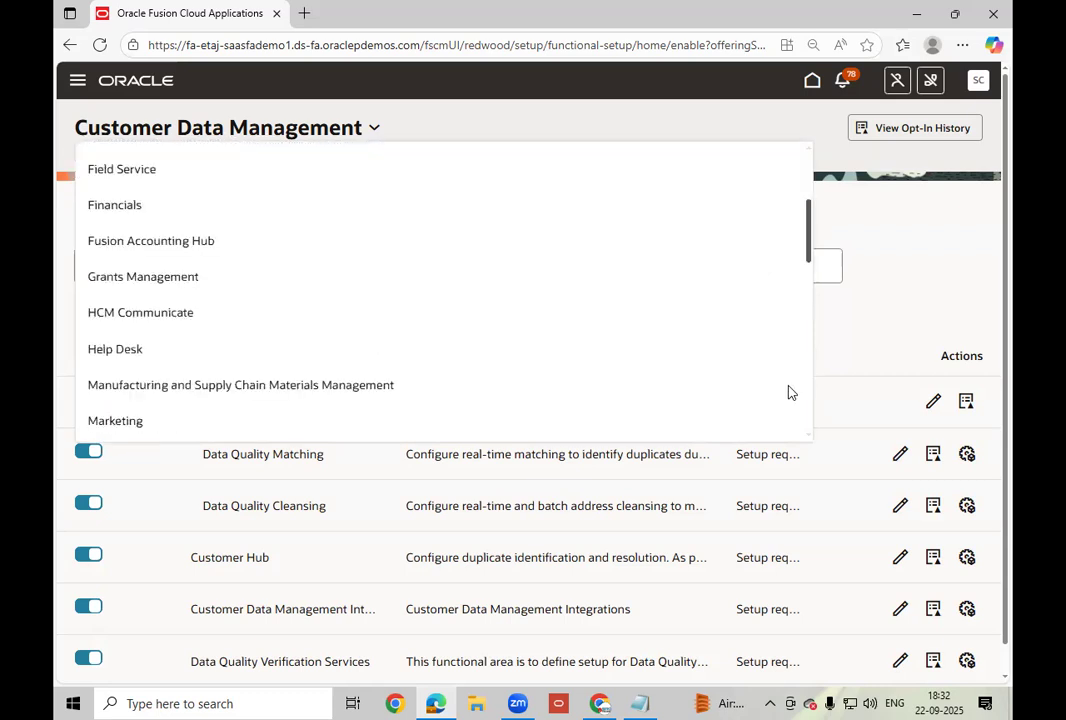
scroll(778, 419, down, 1)
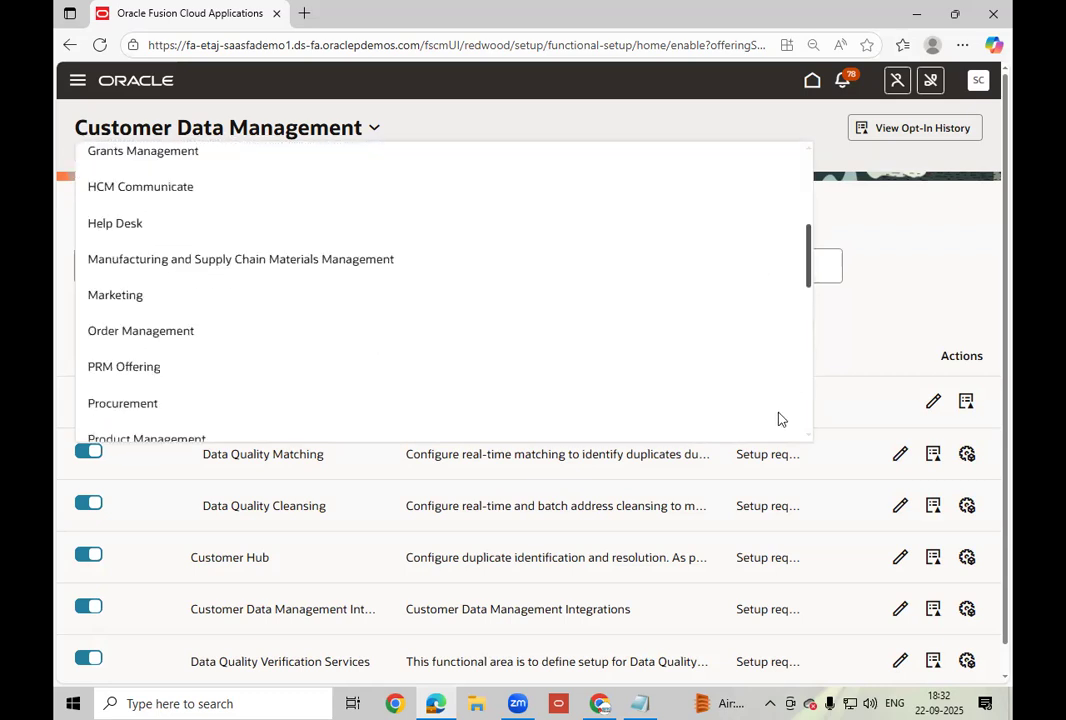
click(191, 405)
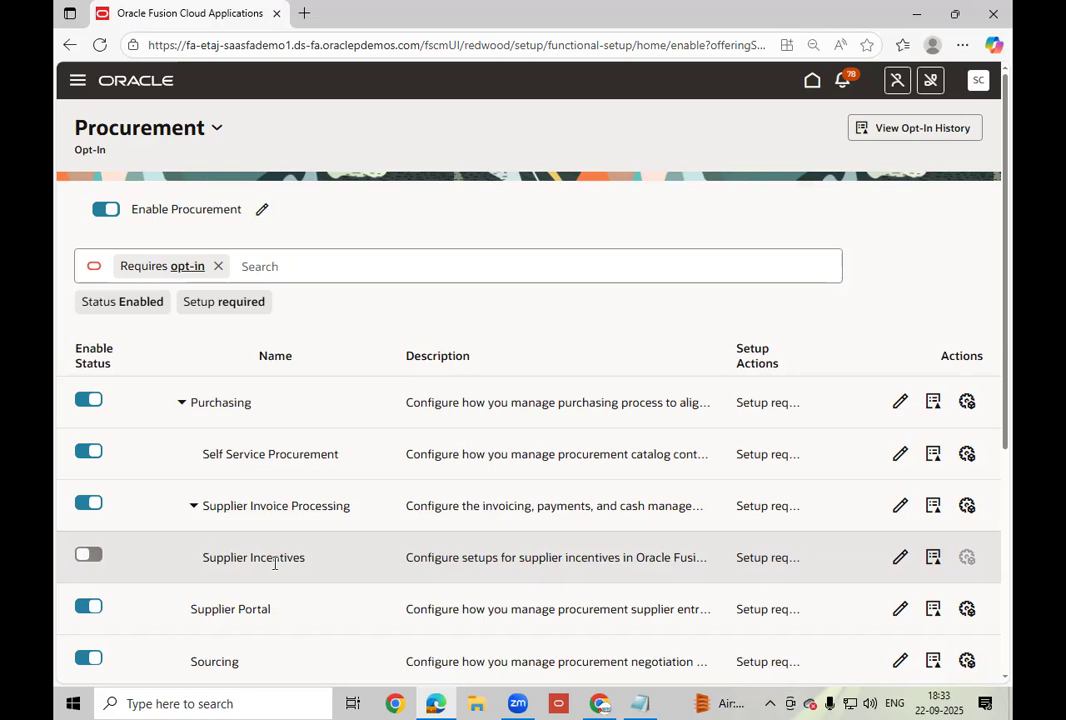
Look through Procurement's functional areas, then open the Purchasing feature opt-ins.
scroll(297, 551, down, 1)
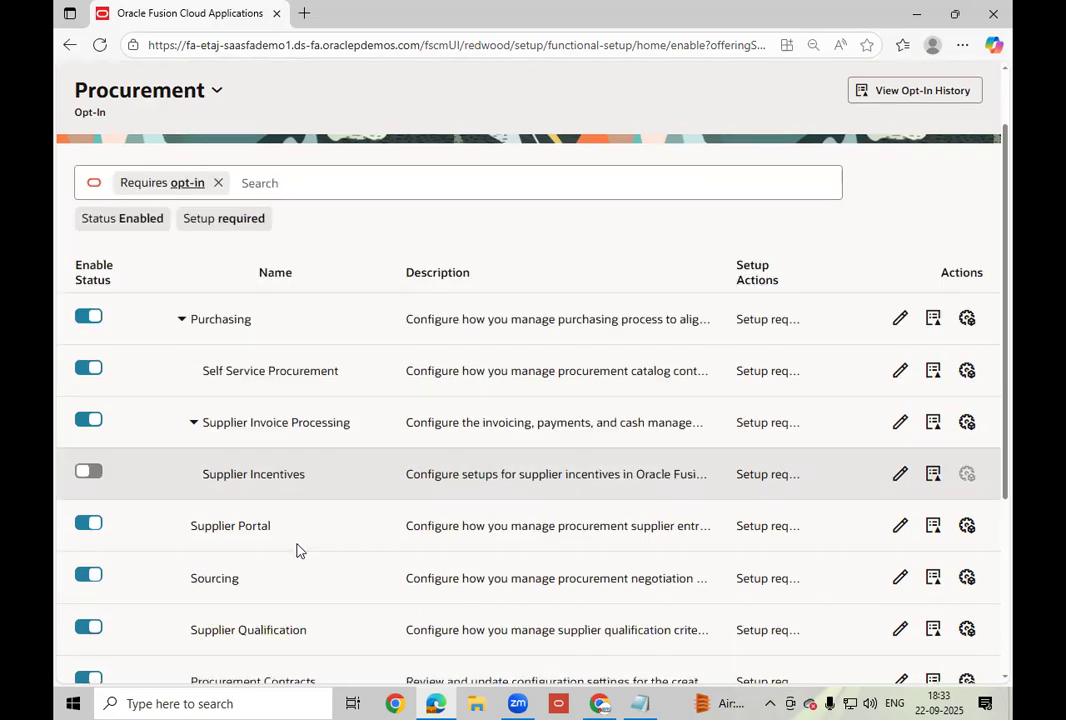
scroll(297, 551, down, 2)
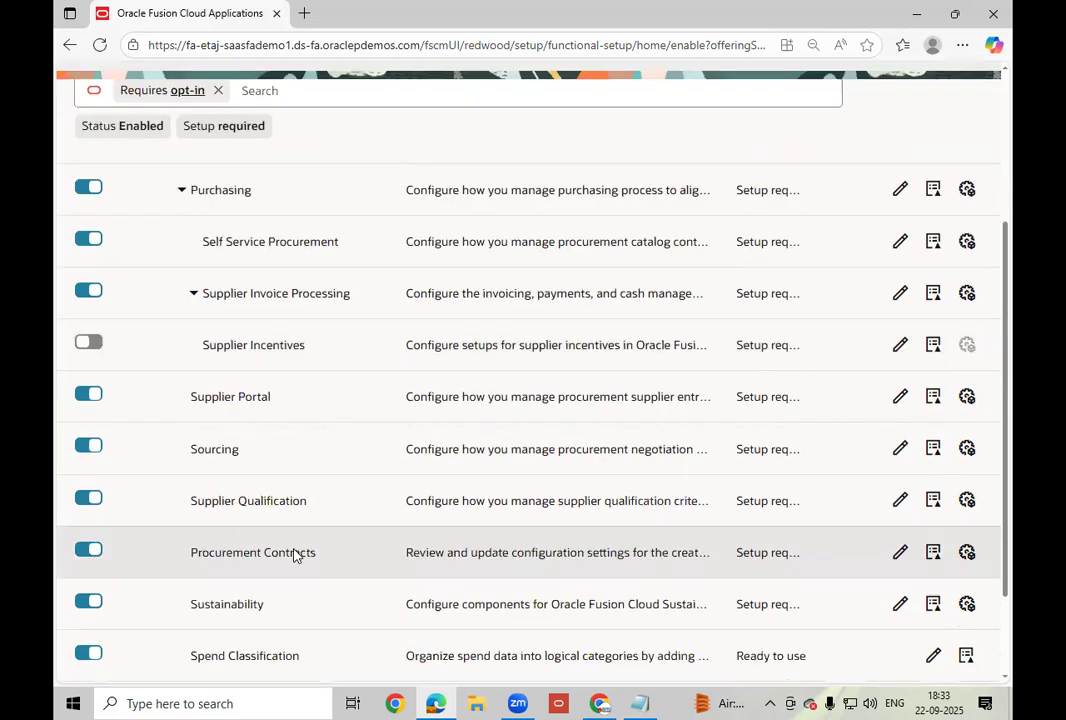
scroll(297, 553, down, 1)
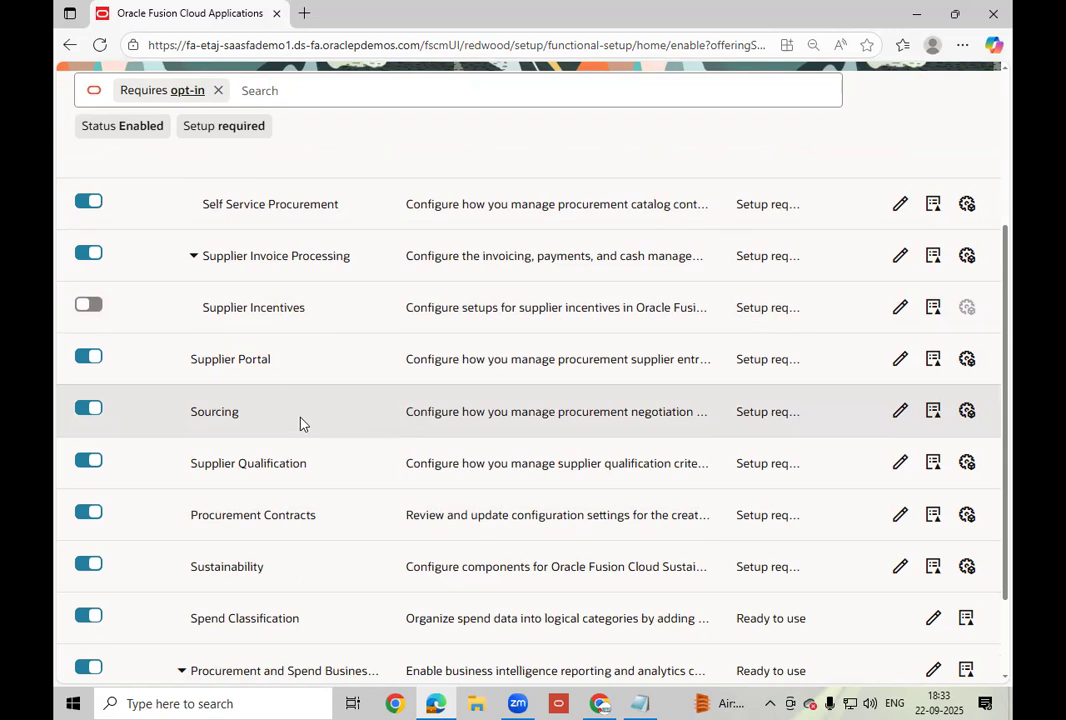
scroll(298, 418, up, 1)
scroll(298, 418, up, 1)
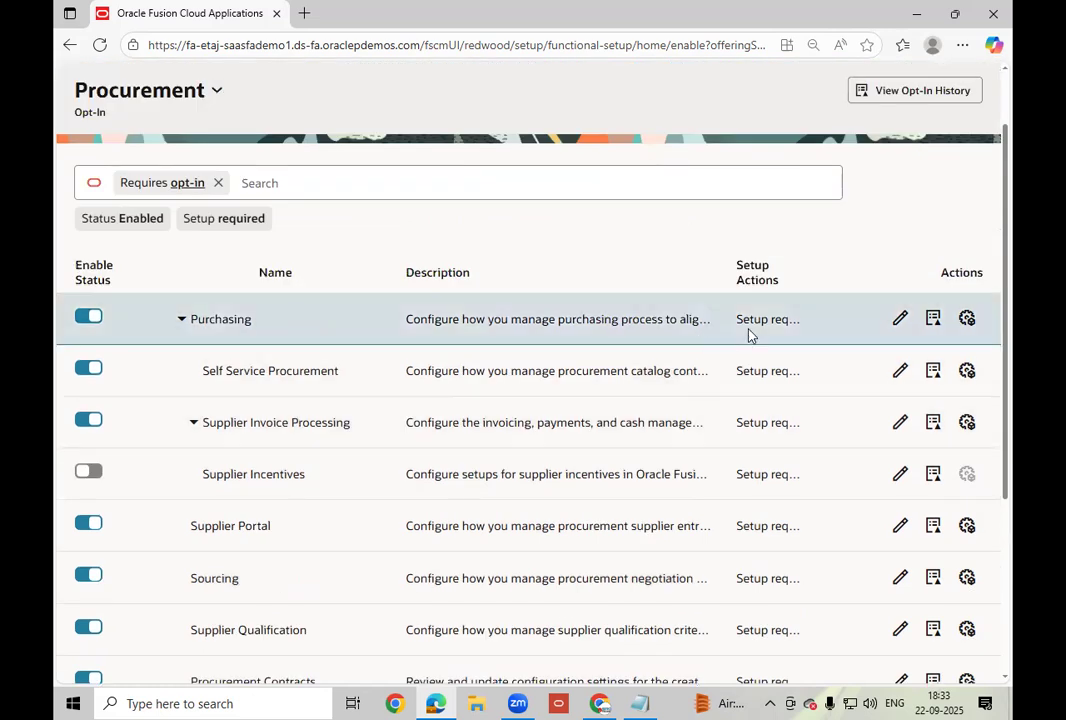
click(902, 319)
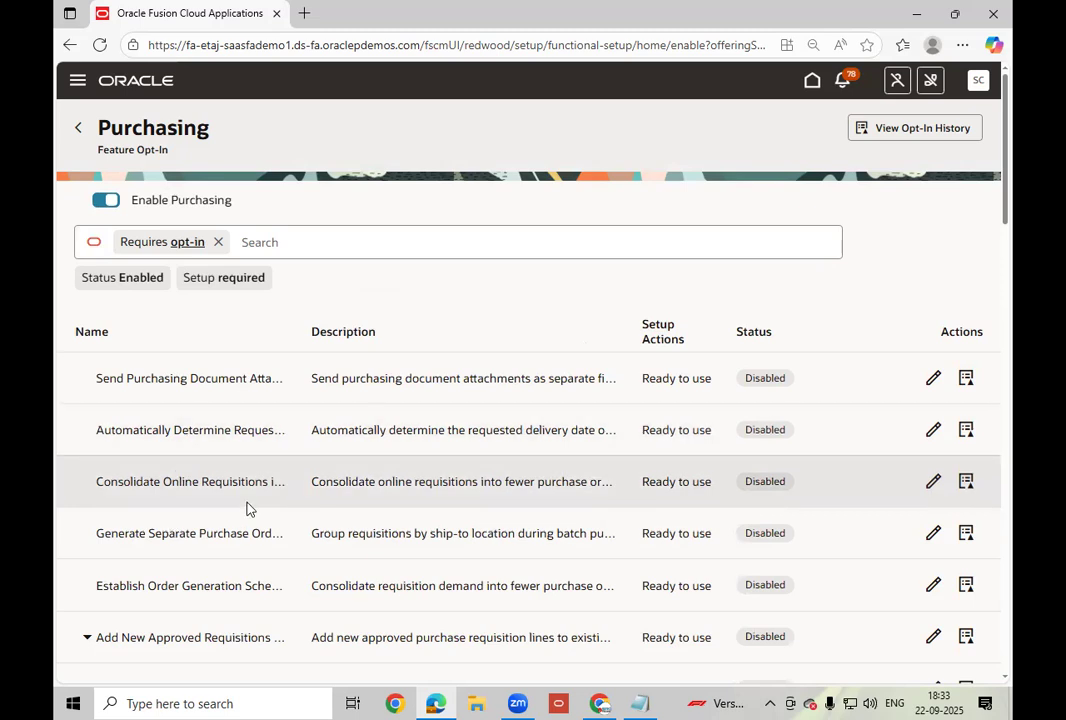
Read through the full Purchasing feature opt-in list, then go back to Procurement Opt-In.
scroll(249, 508, down, 3)
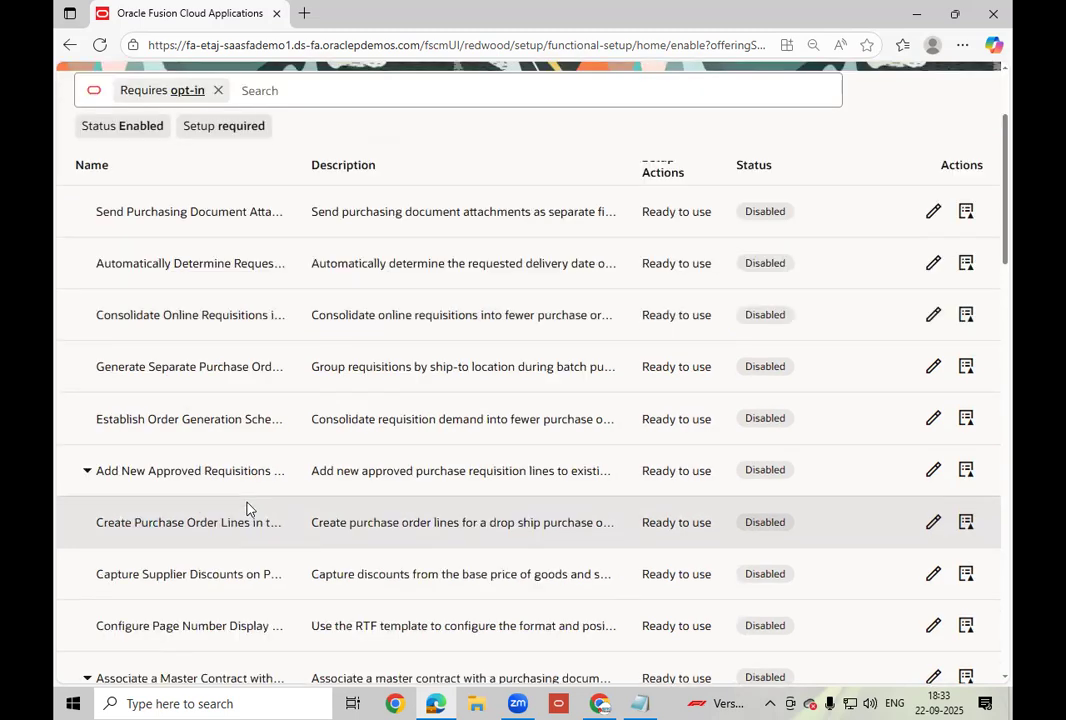
scroll(249, 509, down, 2)
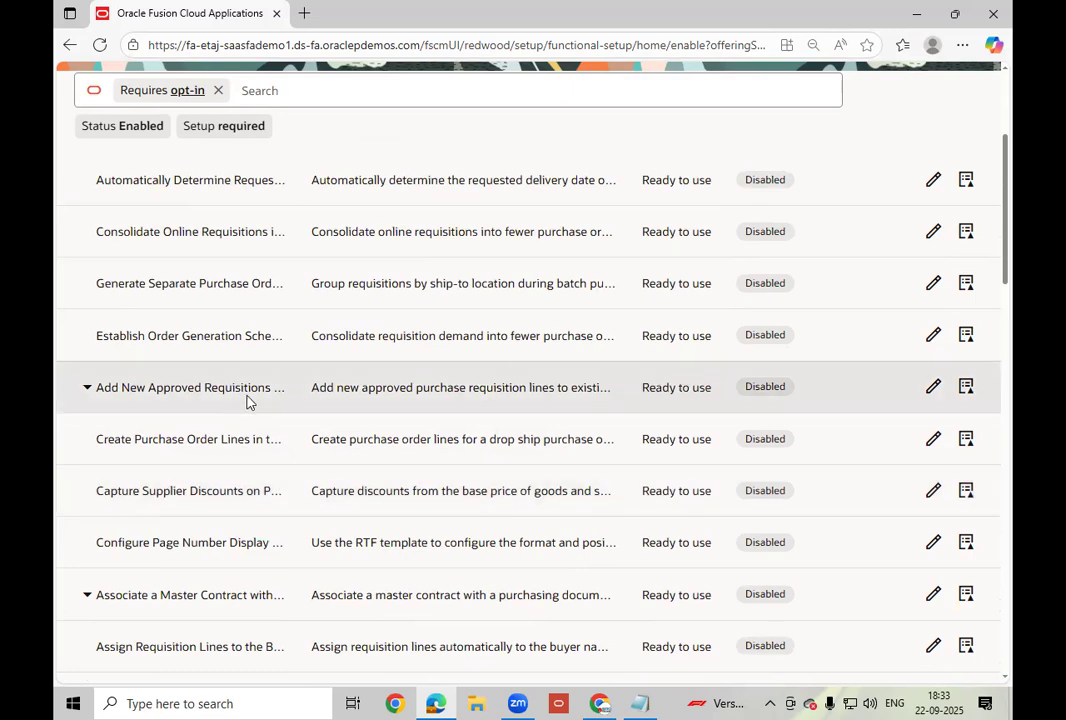
scroll(247, 401, down, 3)
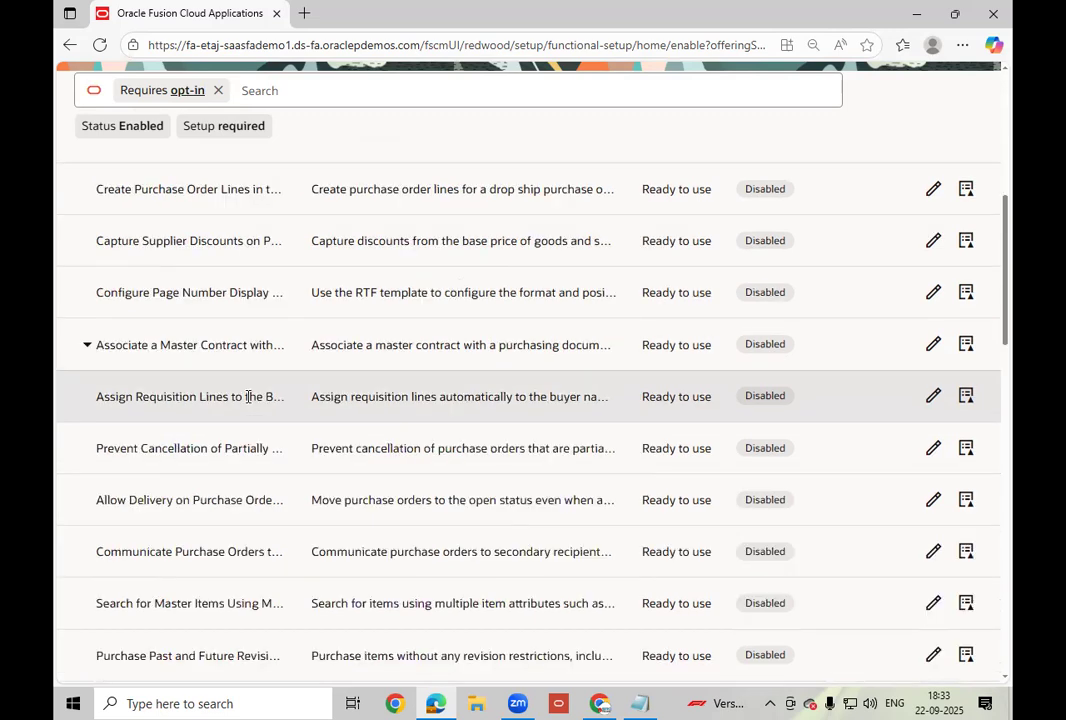
scroll(247, 397, down, 1)
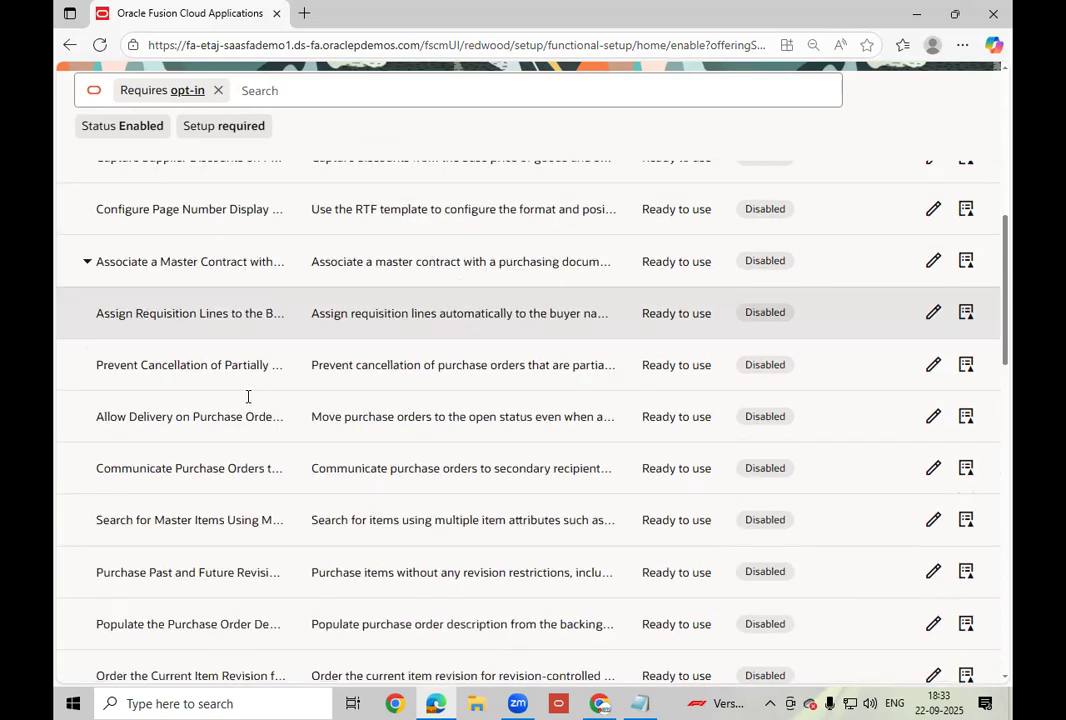
scroll(247, 399, down, 2)
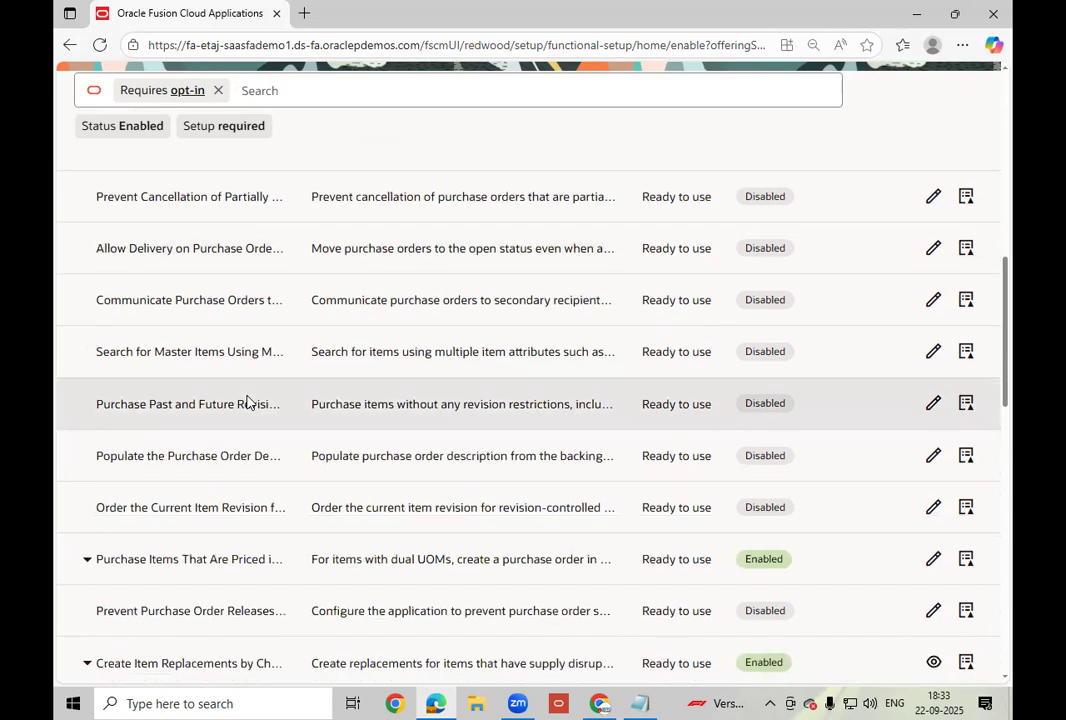
scroll(247, 399, down, 2)
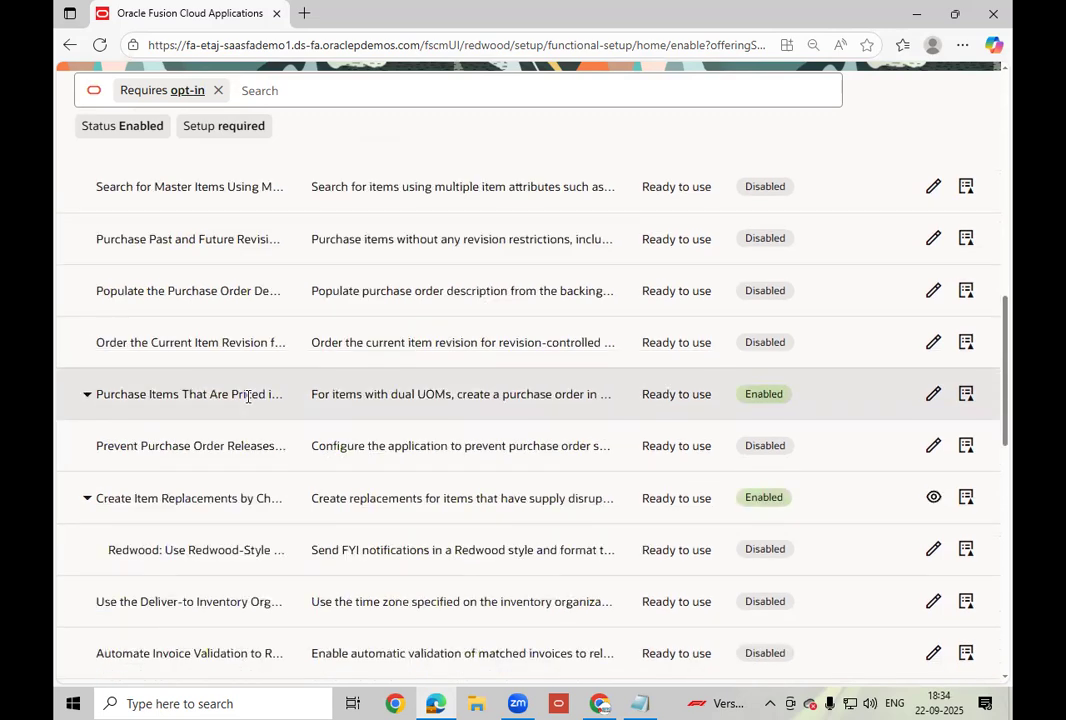
scroll(247, 399, down, 1)
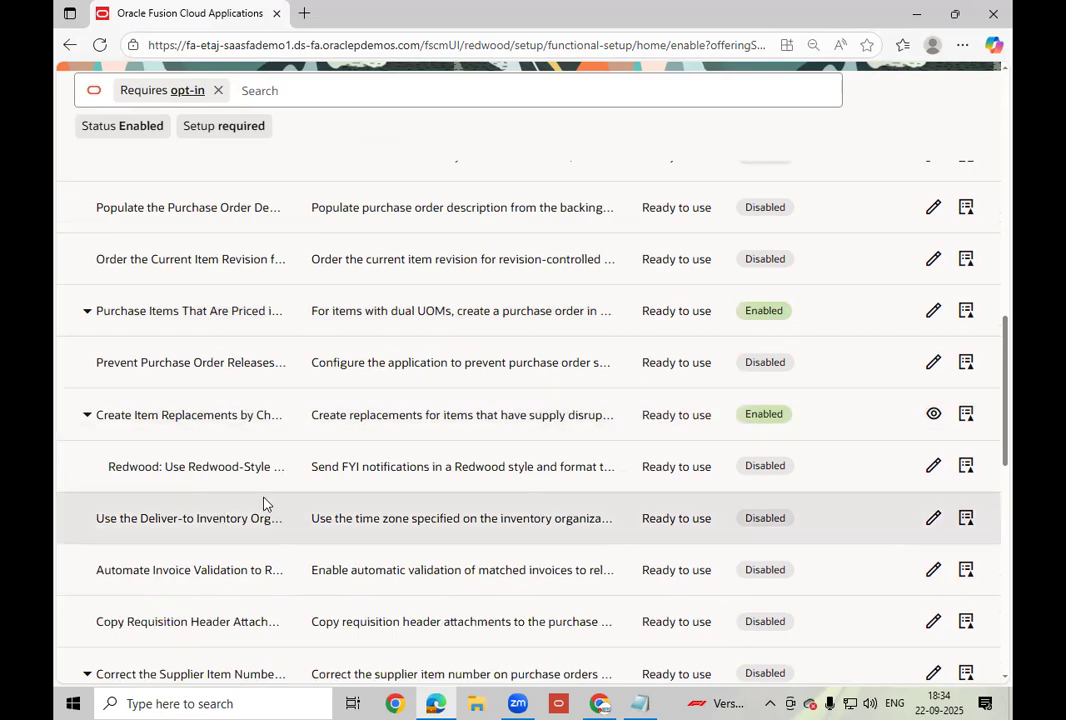
scroll(264, 503, down, 2)
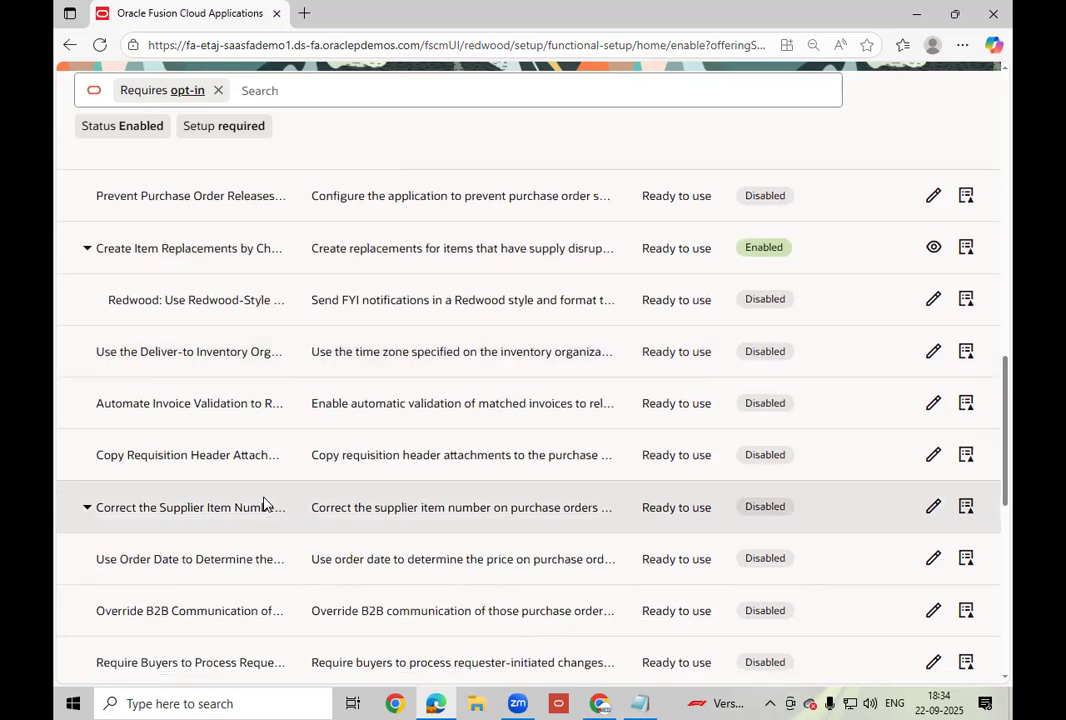
scroll(264, 500, down, 2)
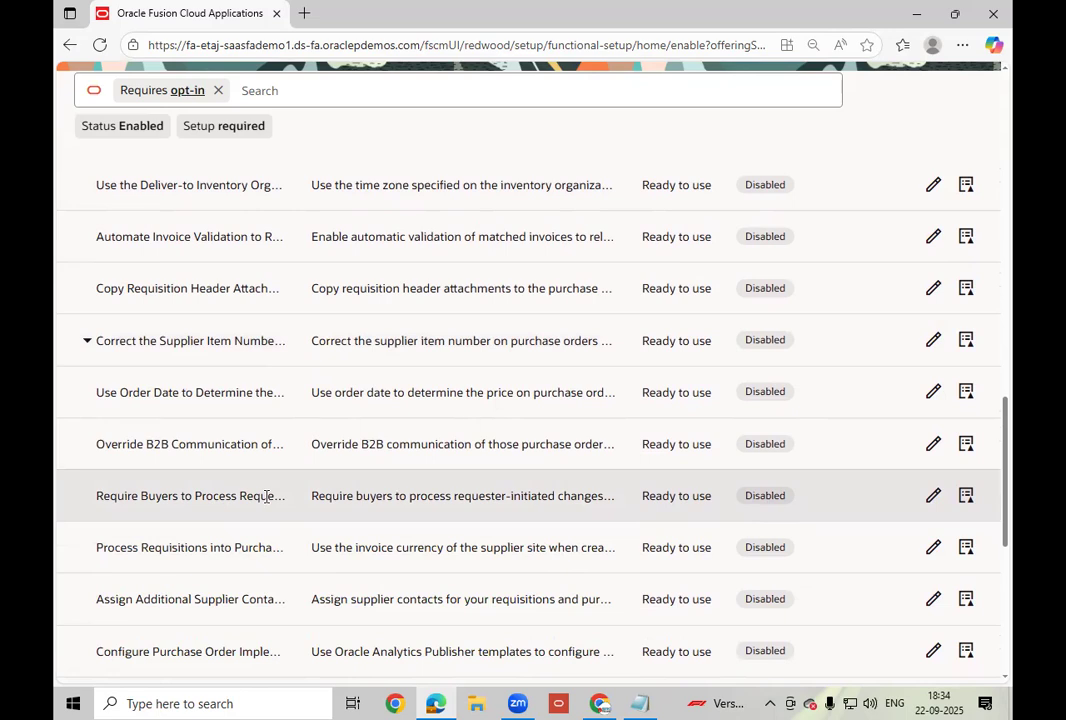
scroll(266, 495, down, 1)
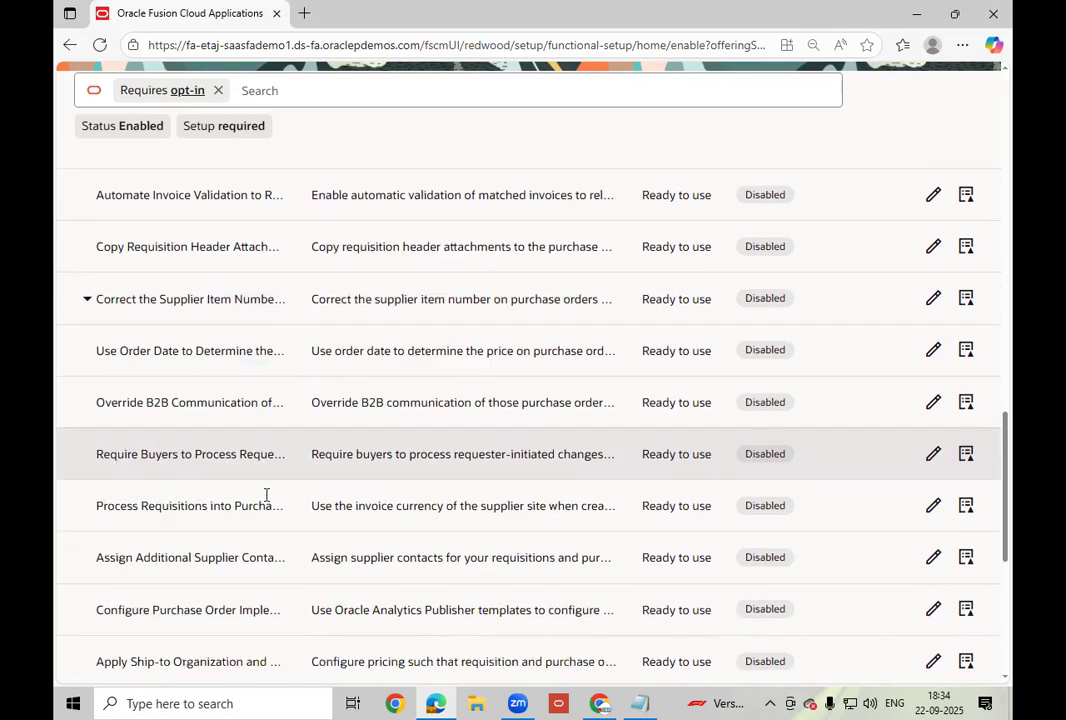
scroll(266, 502, down, 1)
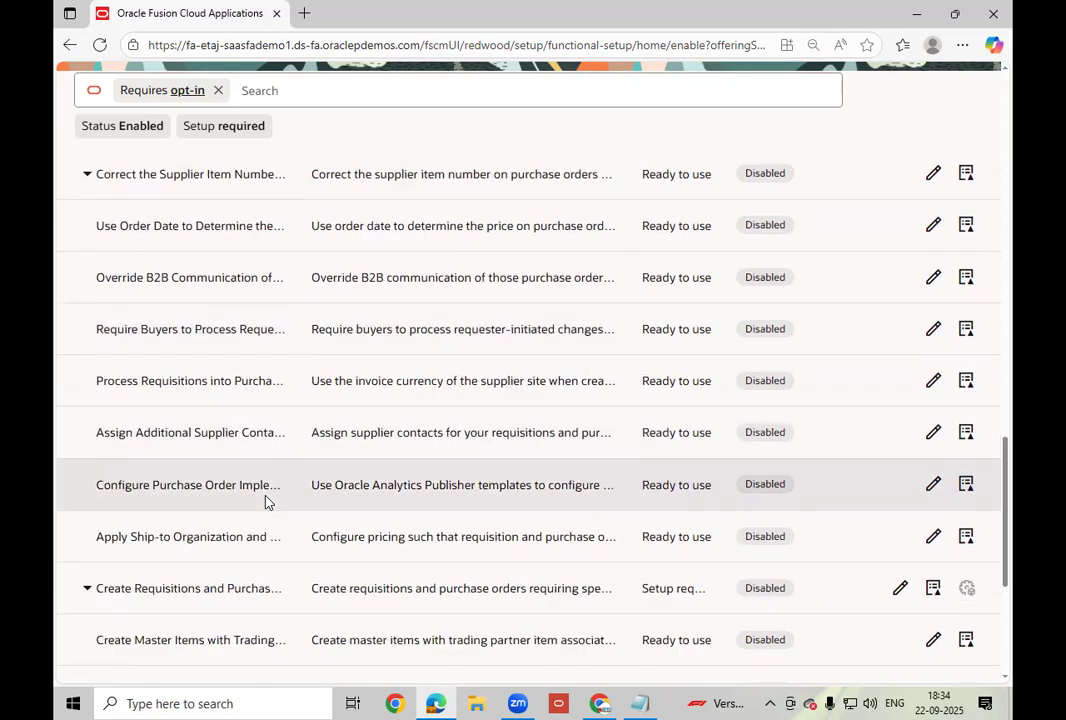
scroll(266, 502, down, 2)
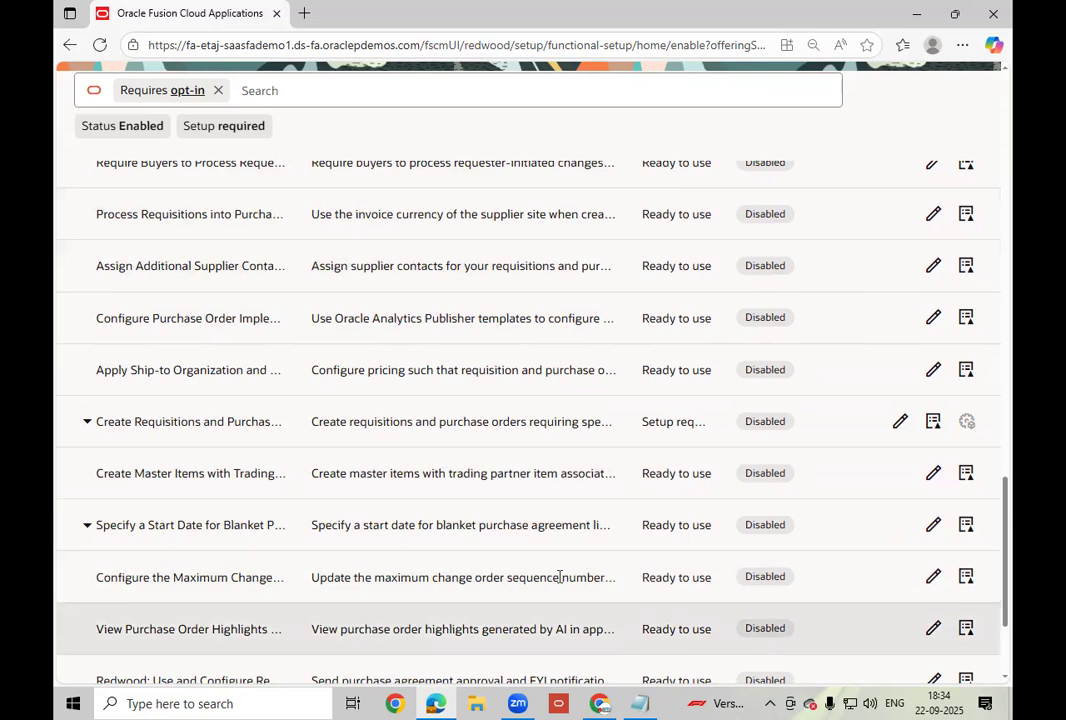
scroll(440, 519, down, 2)
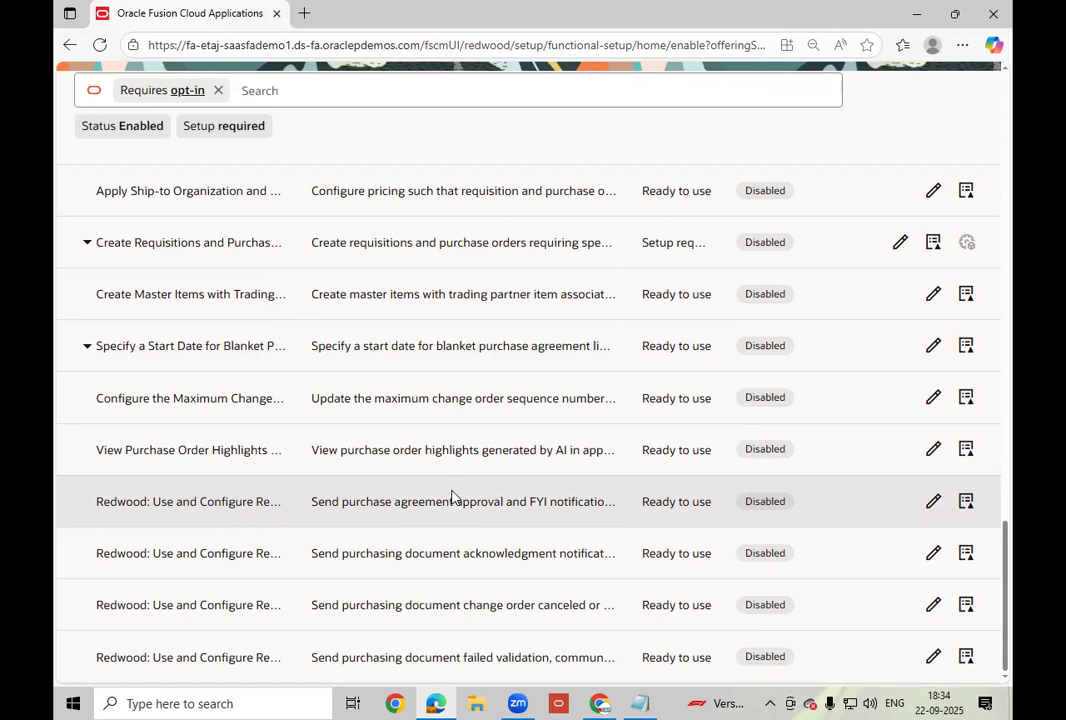
scroll(451, 497, up, 4)
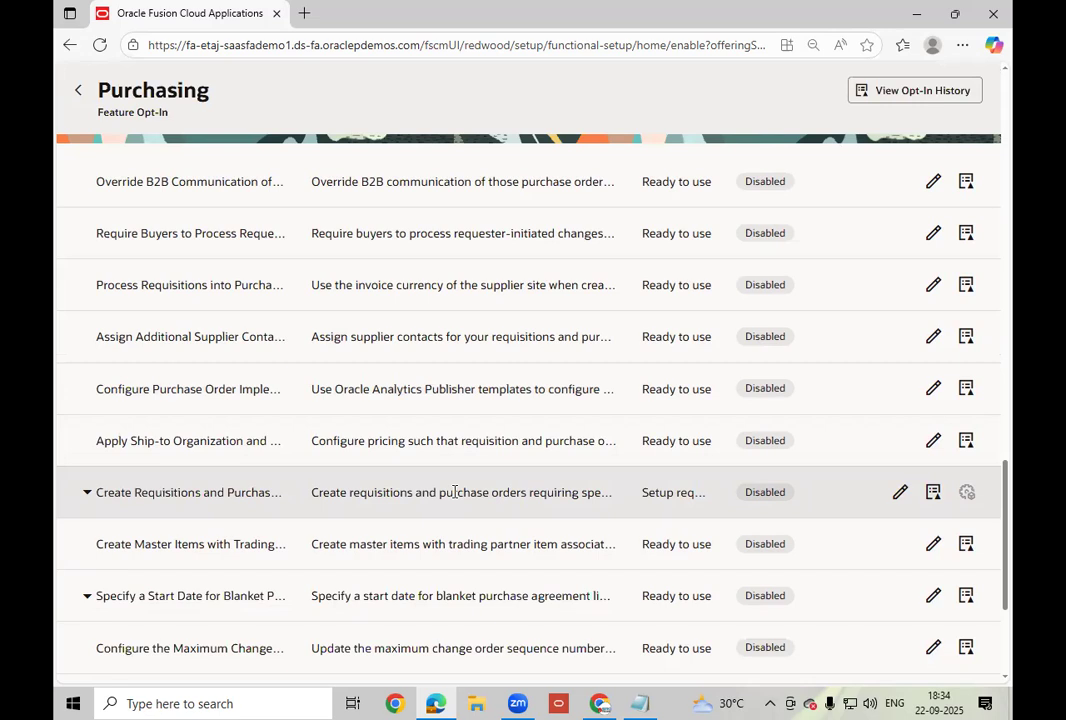
scroll(454, 492, up, 15)
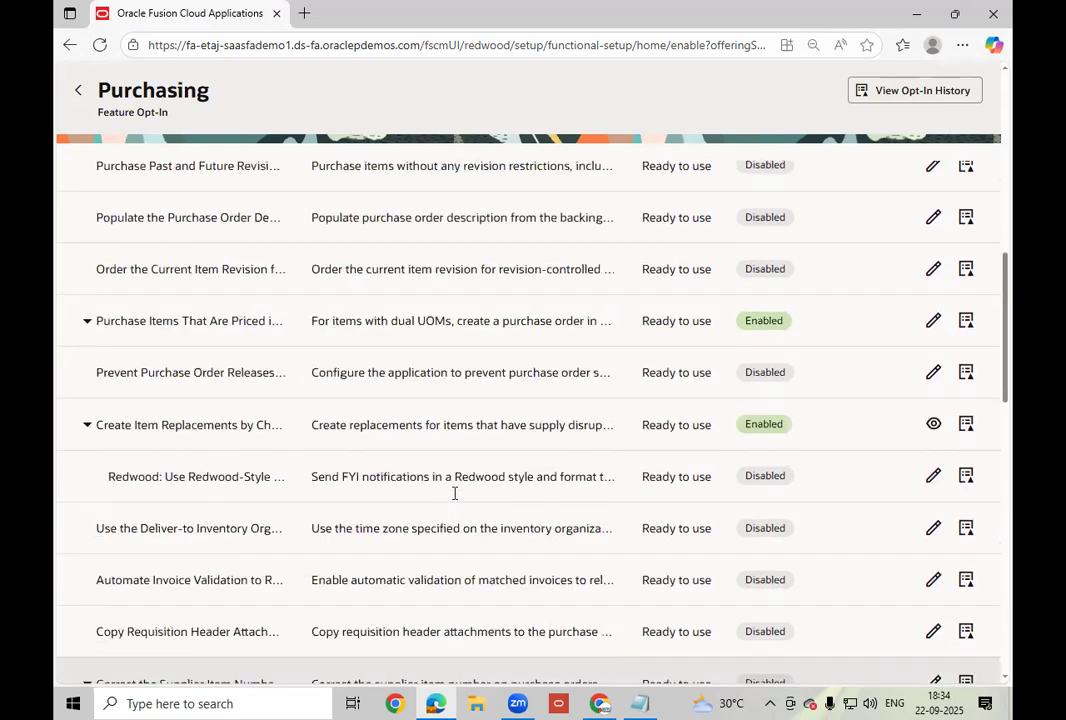
scroll(454, 492, up, 3)
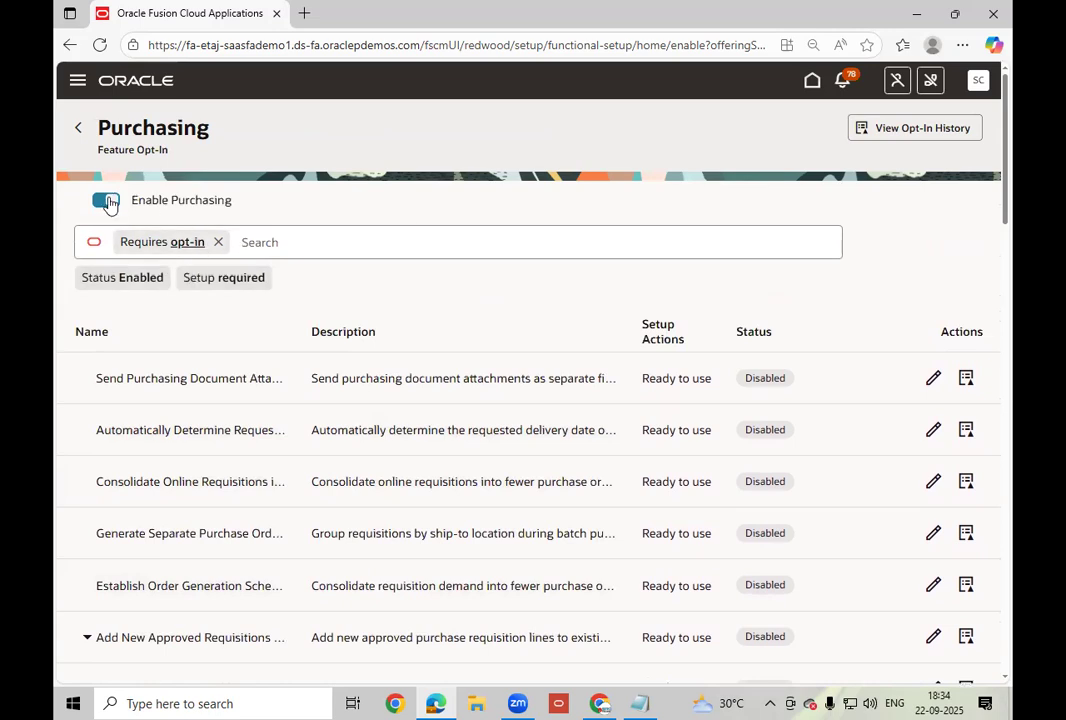
click(81, 133)
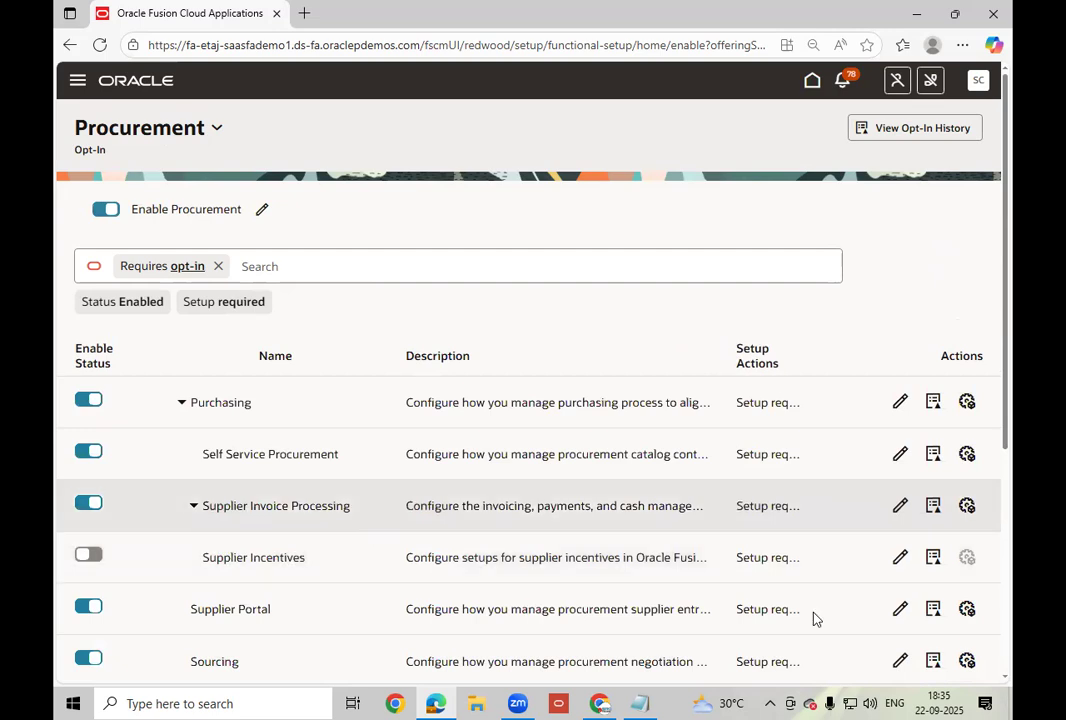
Open Supplier Portal's feature opt-ins and select the first feature's description text for copying.
click(901, 610)
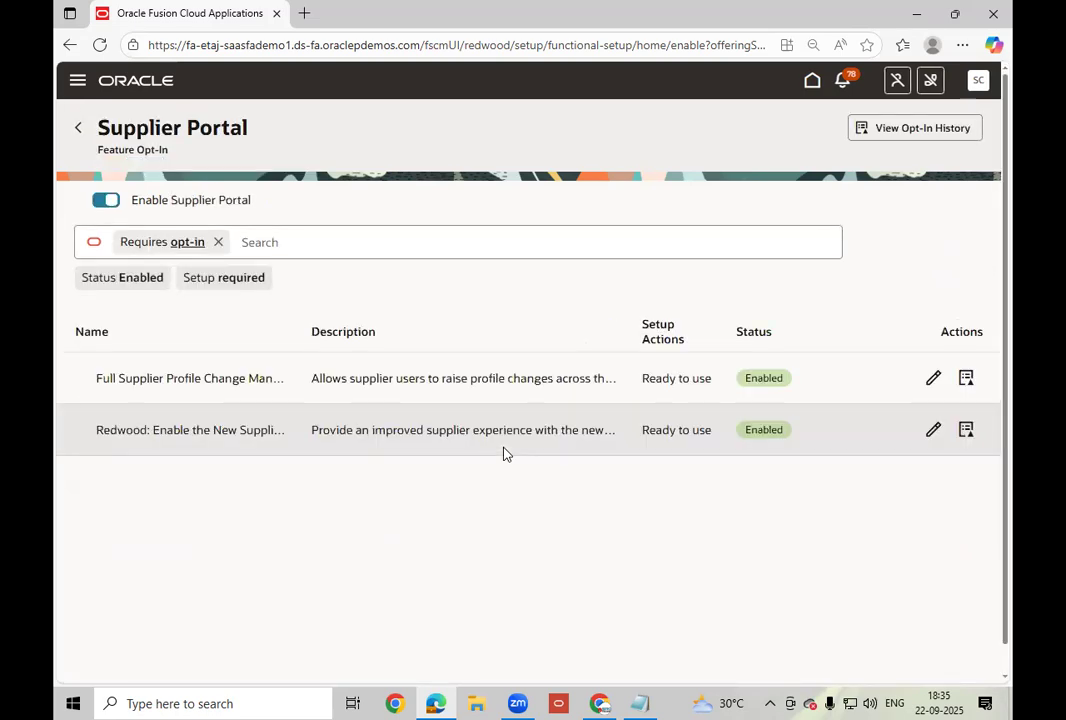
click(238, 378)
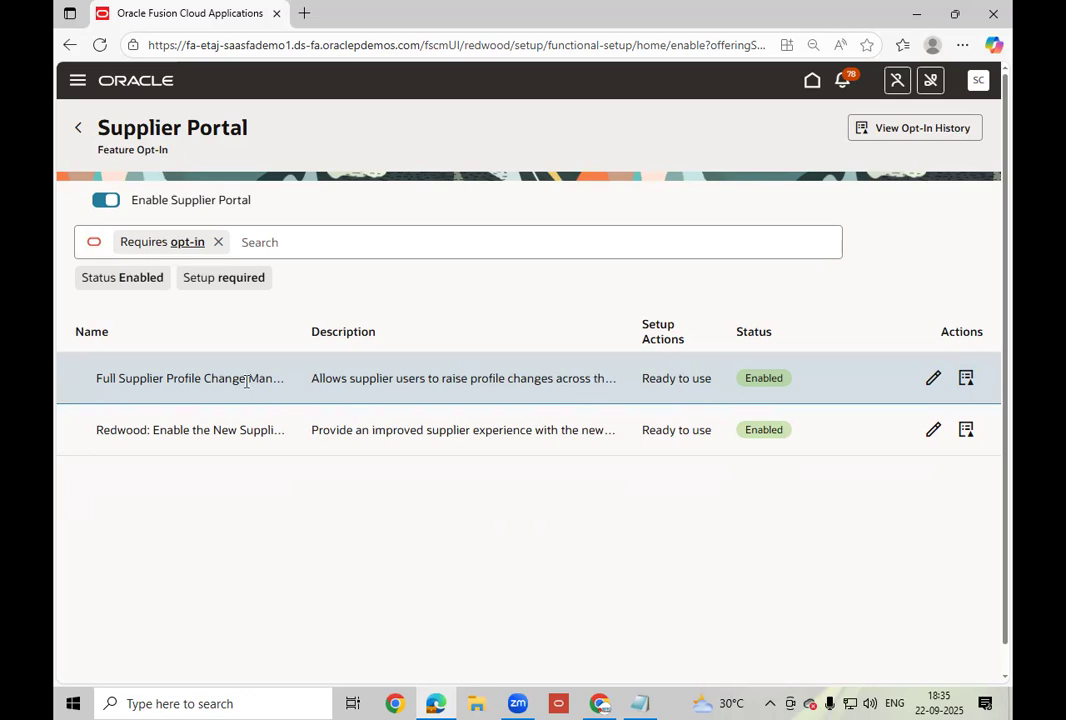
triple_click(571, 380)
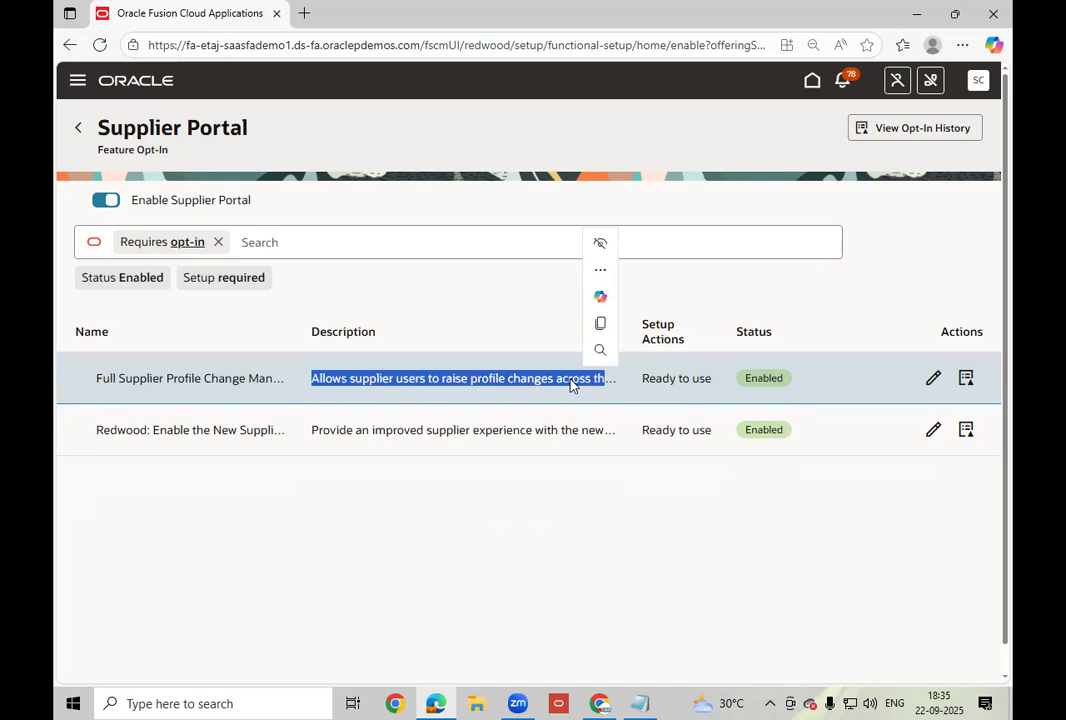
right_click(565, 386)
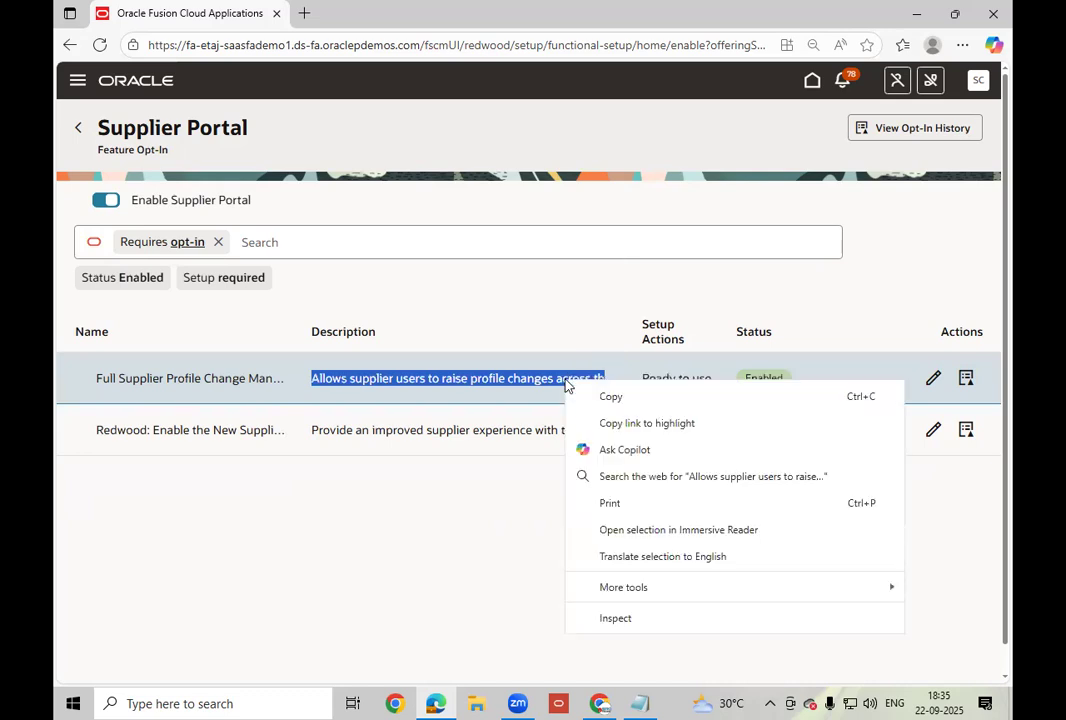
Paste the Full Supplier Profile Change description onto a new line in Notepad, then return to the browser.
click(623, 402)
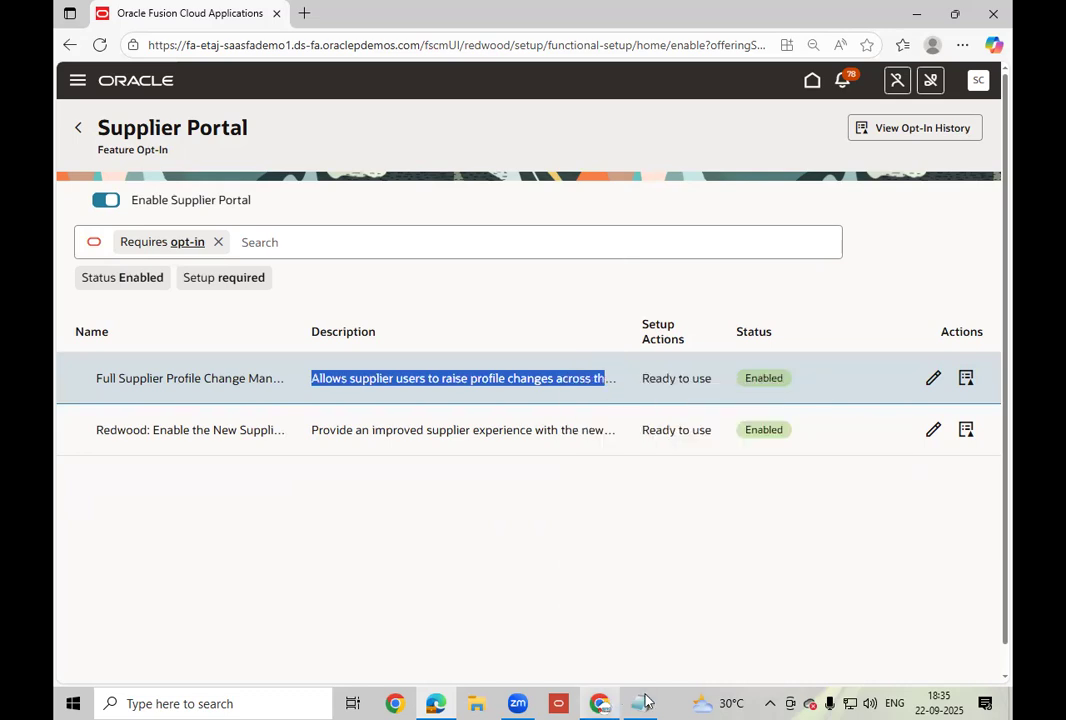
key(alt+Tab)
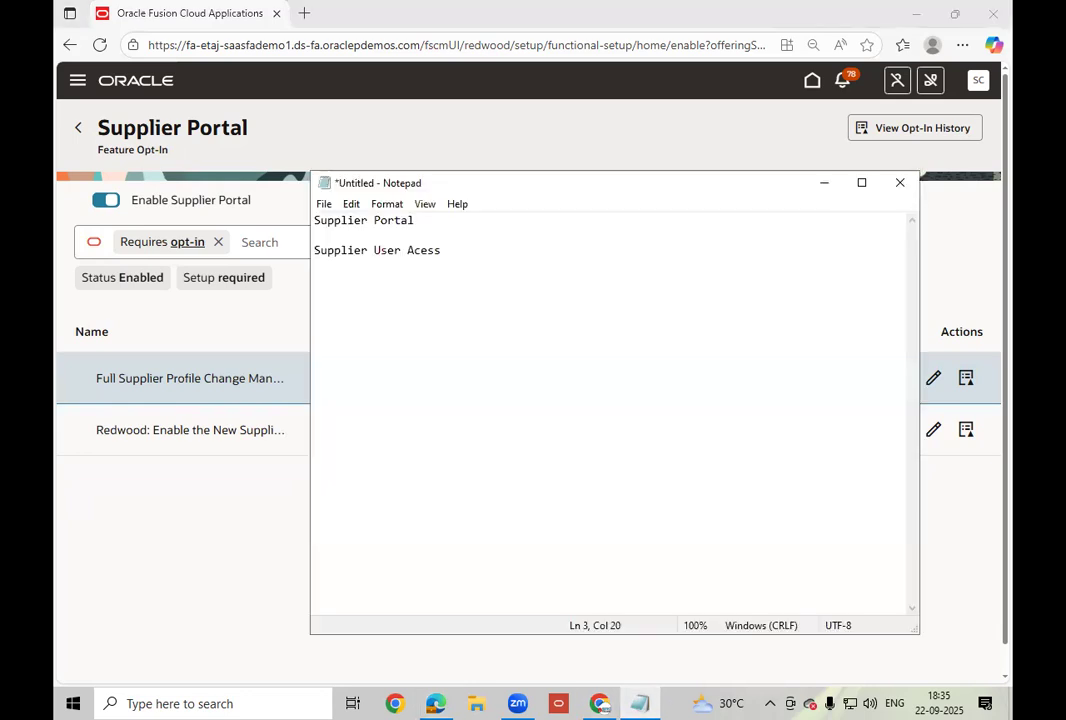
key(Return)
key(Return)
text(Allows supplier users to raise profile changes across the full supplier profile.)
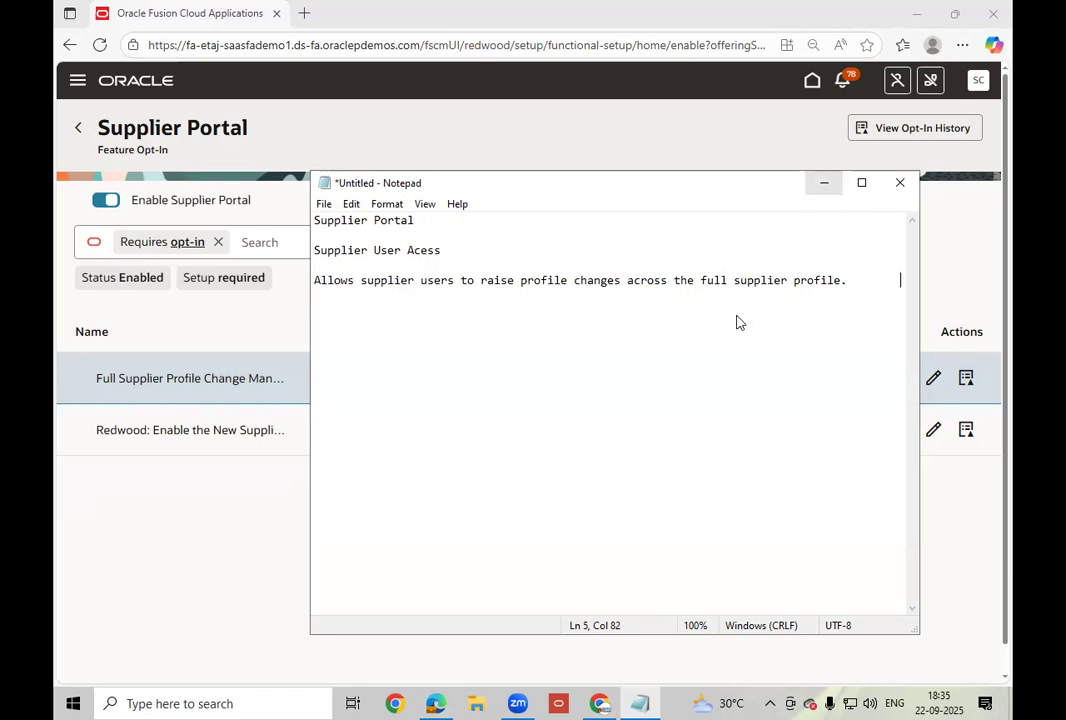
key(alt+Tab)
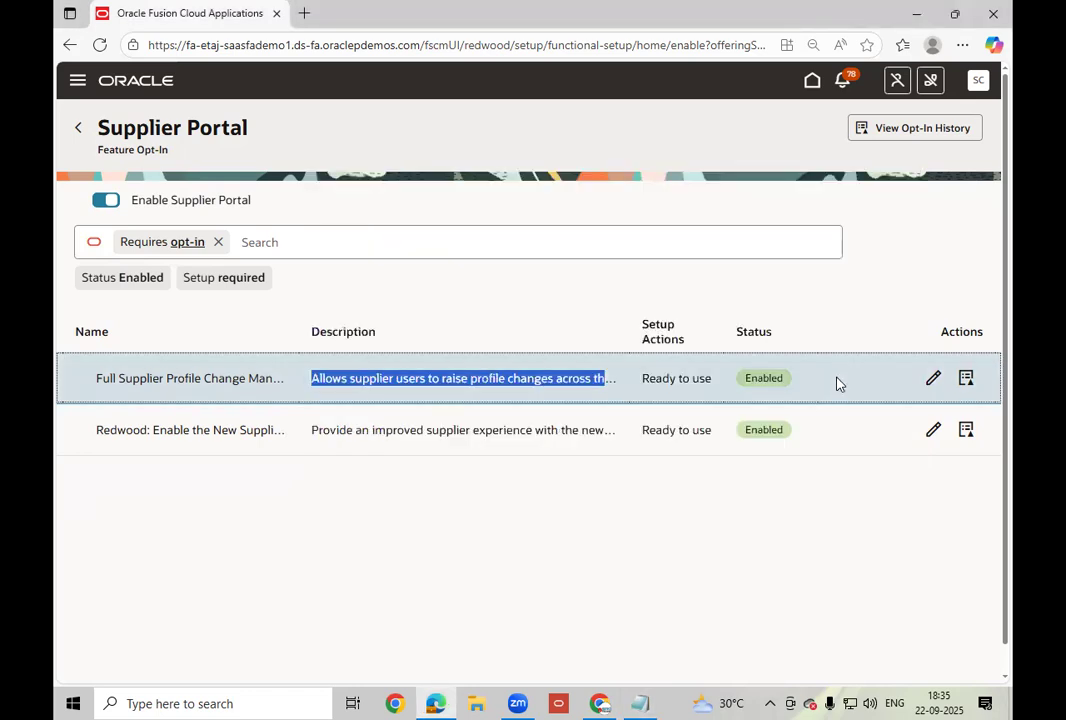
click(840, 384)
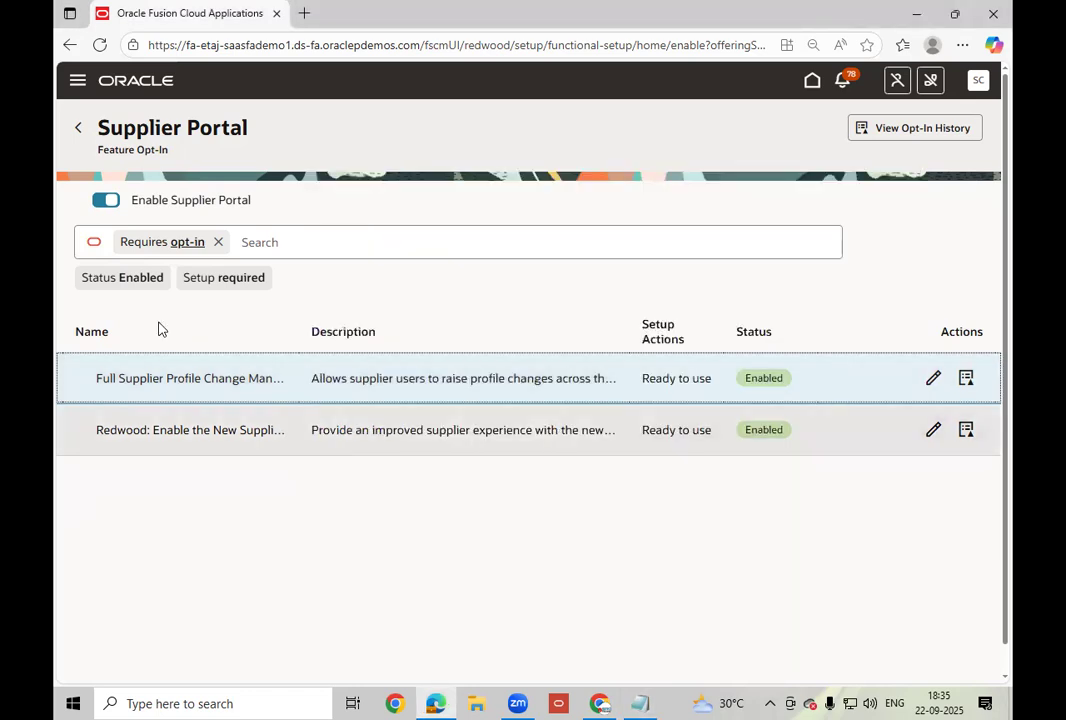
Return to the Procurement opt-in page and look down its functional areas table.
click(80, 130)
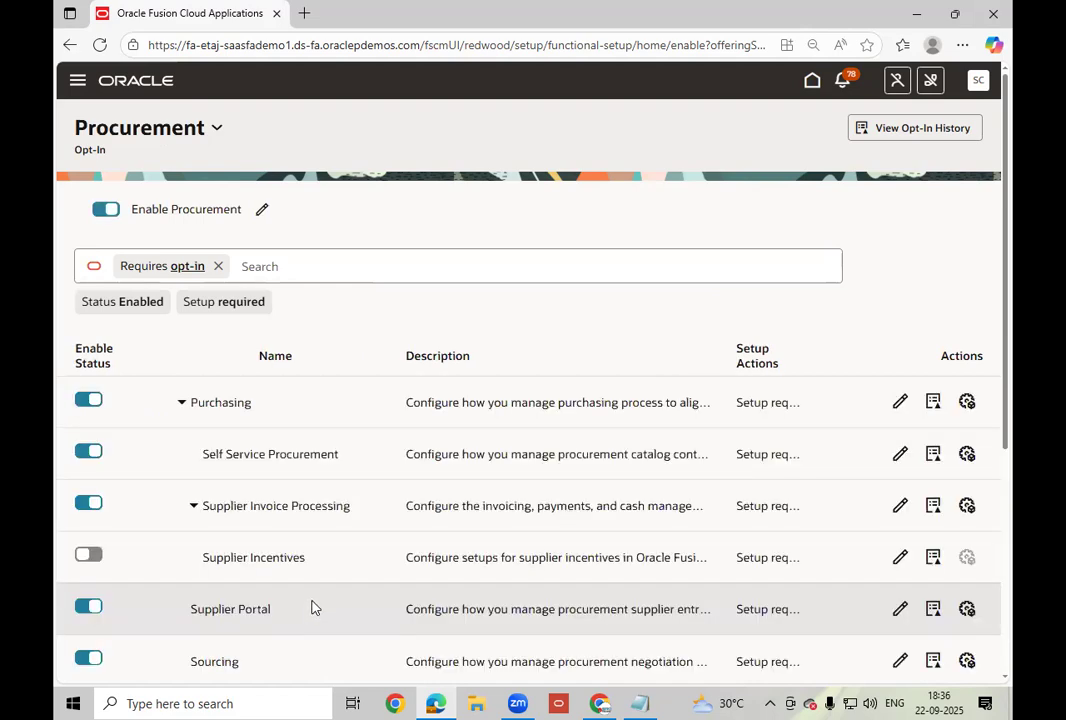
scroll(311, 607, down, 1)
scroll(311, 607, down, 2)
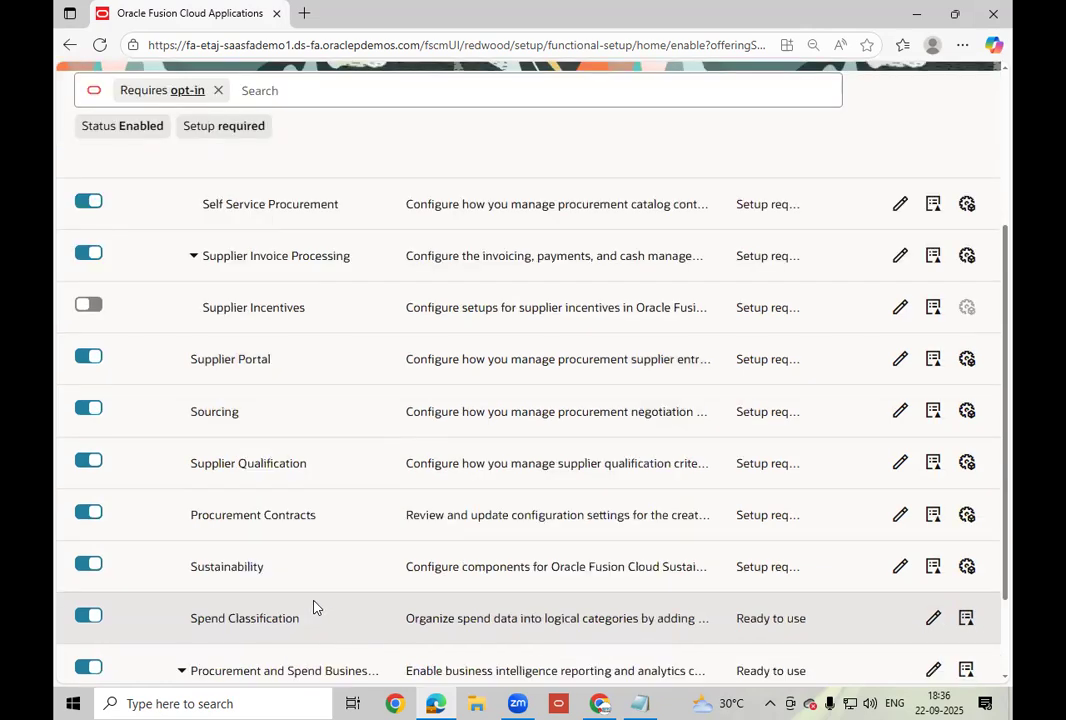
scroll(312, 607, down, 1)
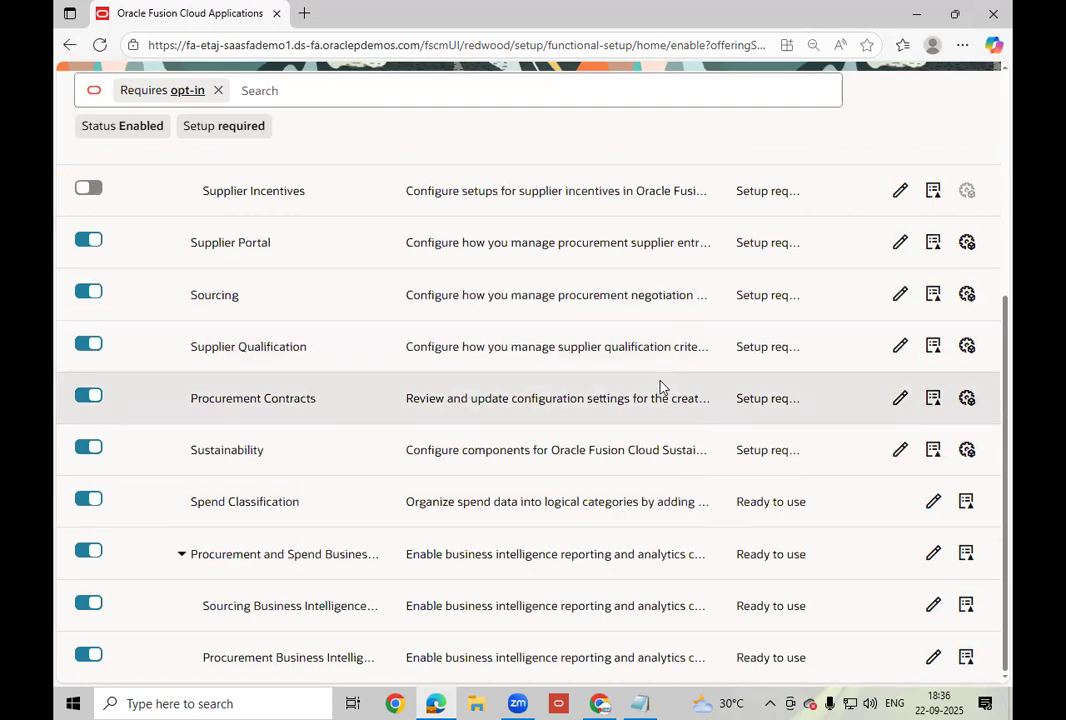
scroll(650, 382, up, 2)
scroll(646, 378, down, 1)
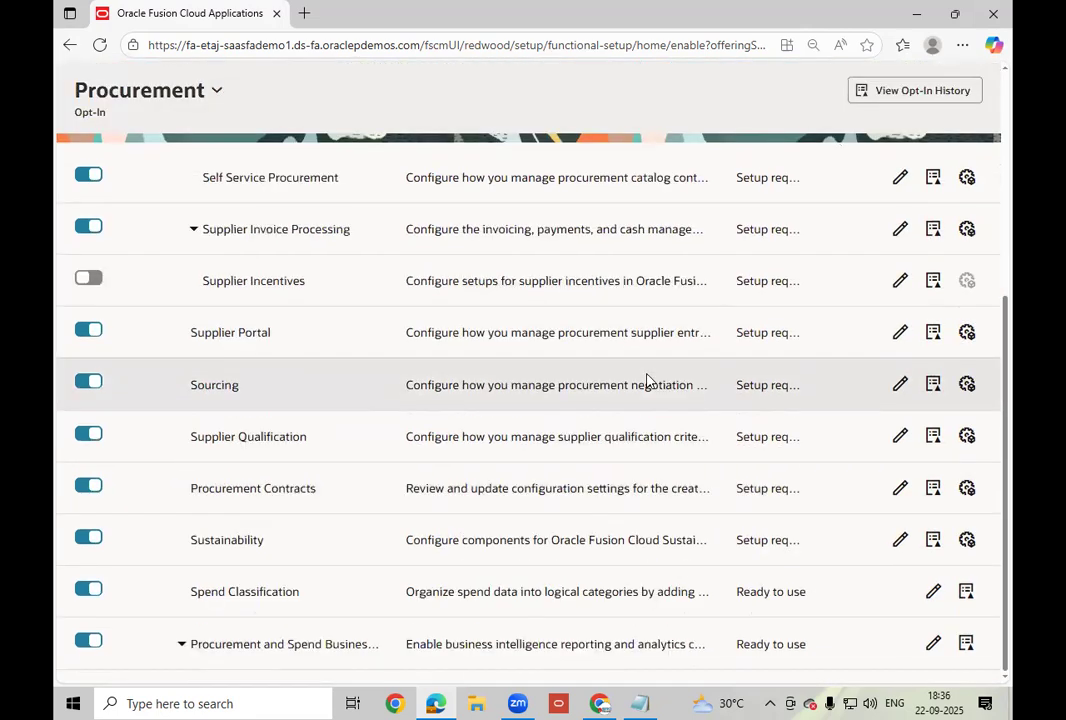
scroll(446, 242, down, 2)
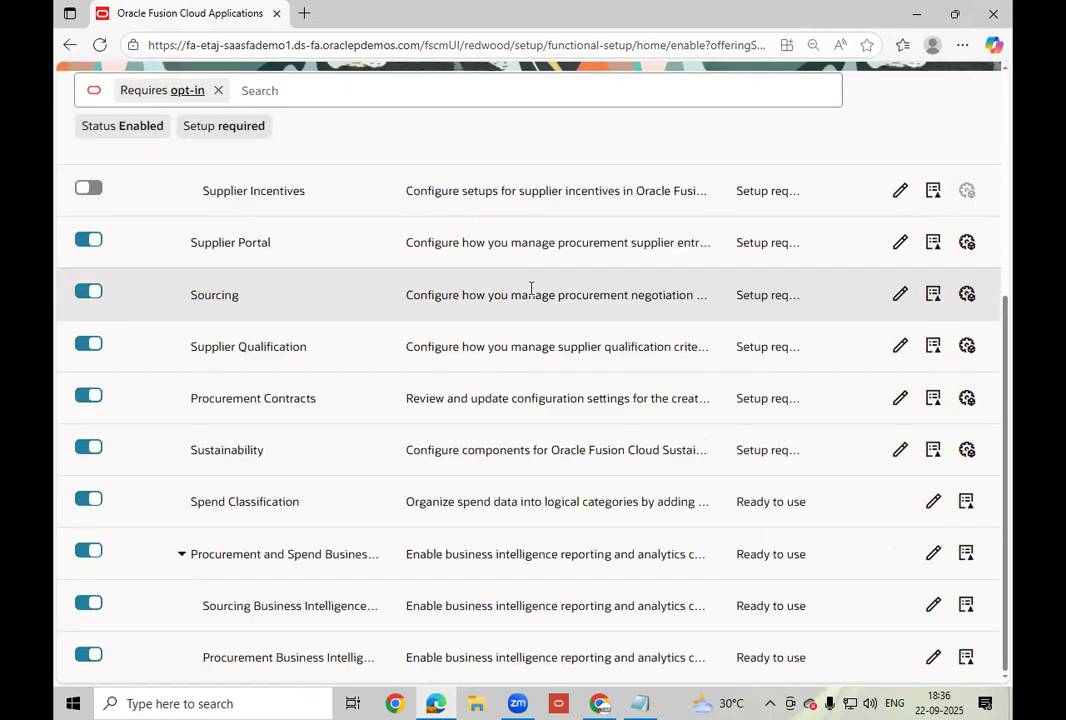
click(338, 91)
text(Ap)
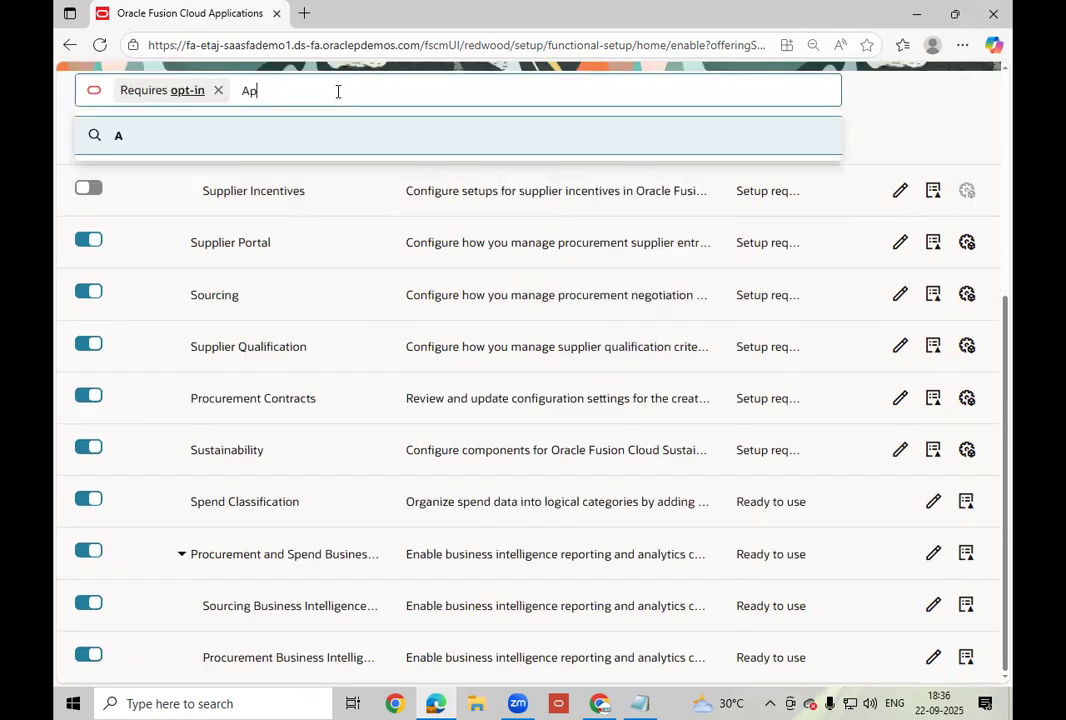
text(prova)
key(Return)
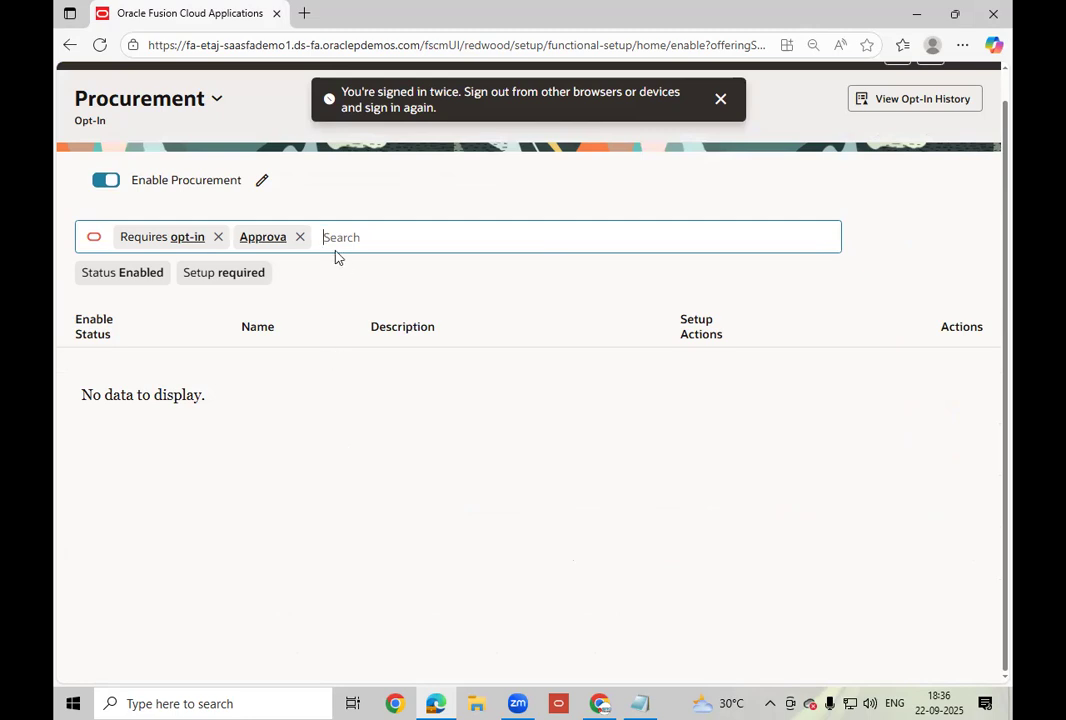
click(395, 245)
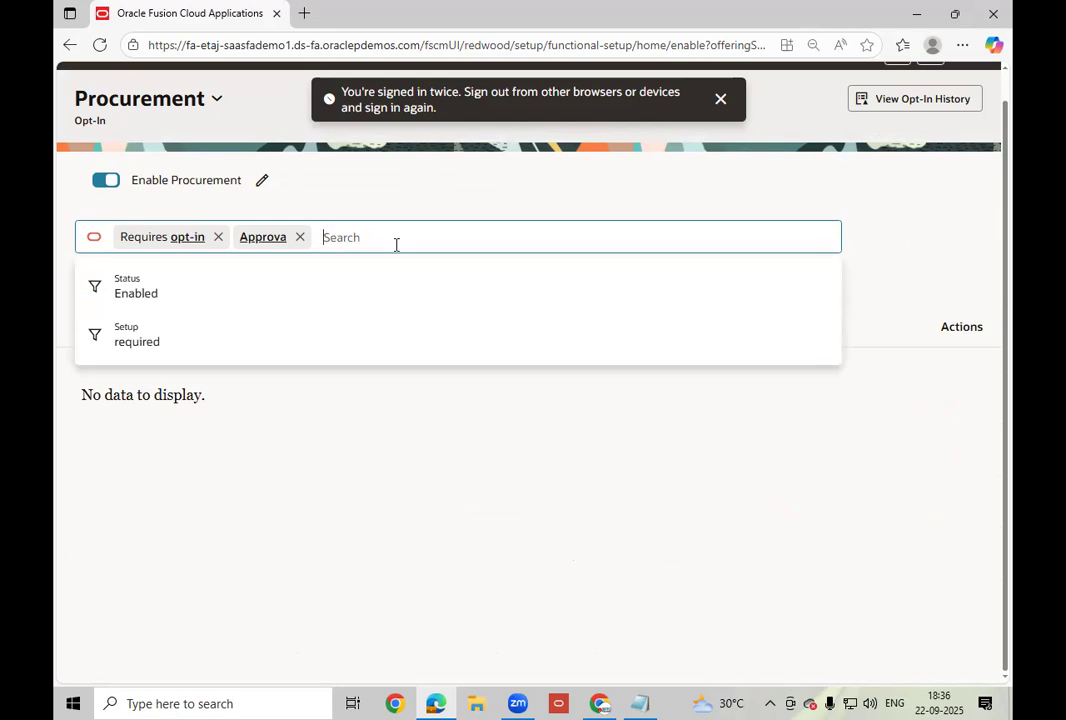
click(270, 237)
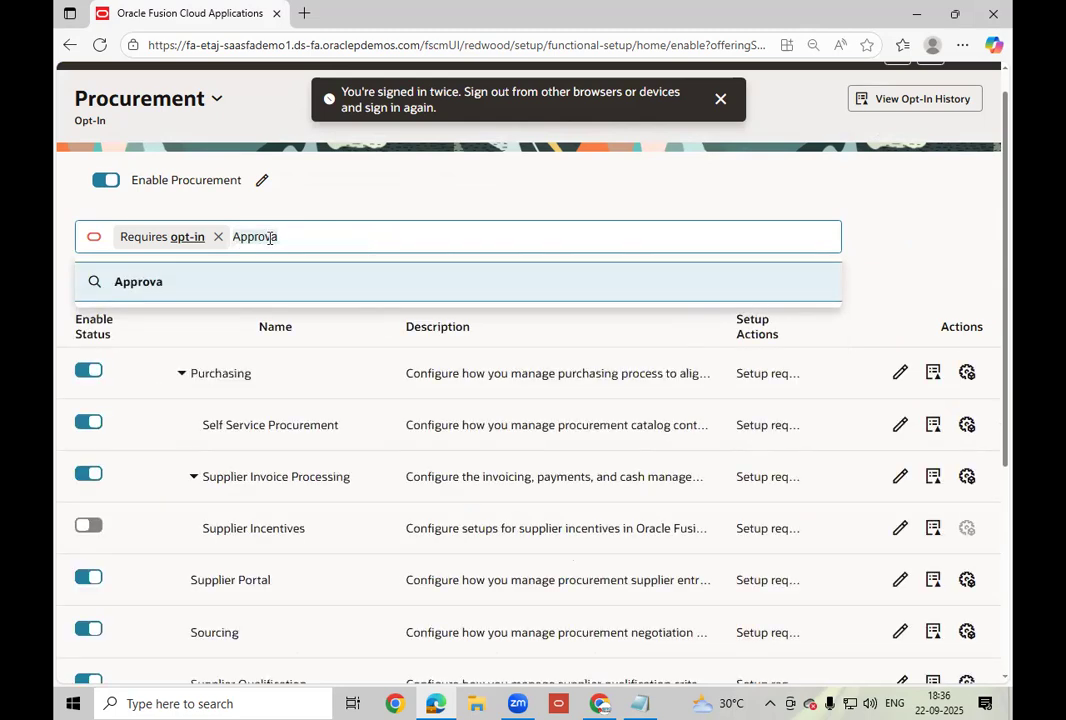
key(Return)
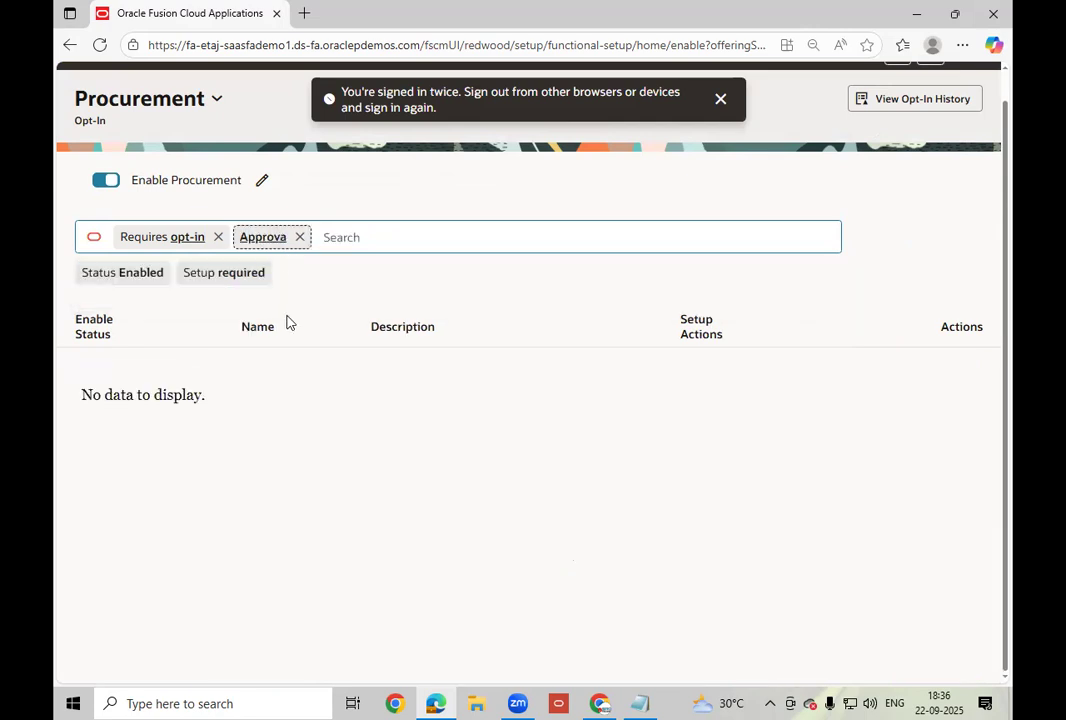
click(300, 237)
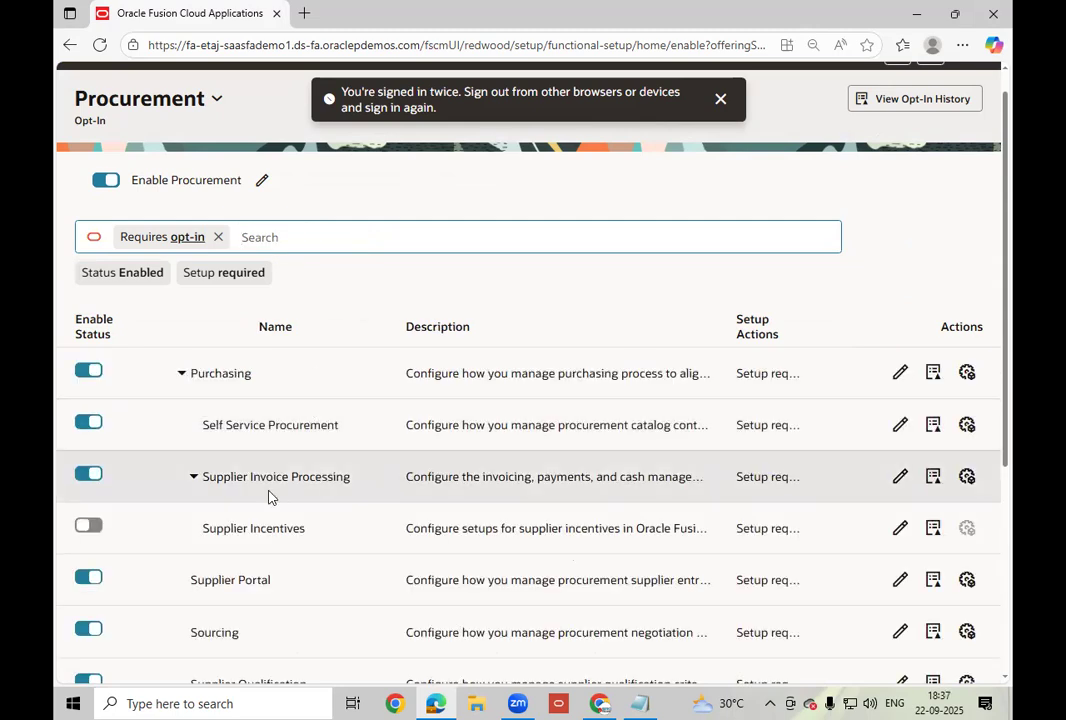
scroll(272, 492, down, 2)
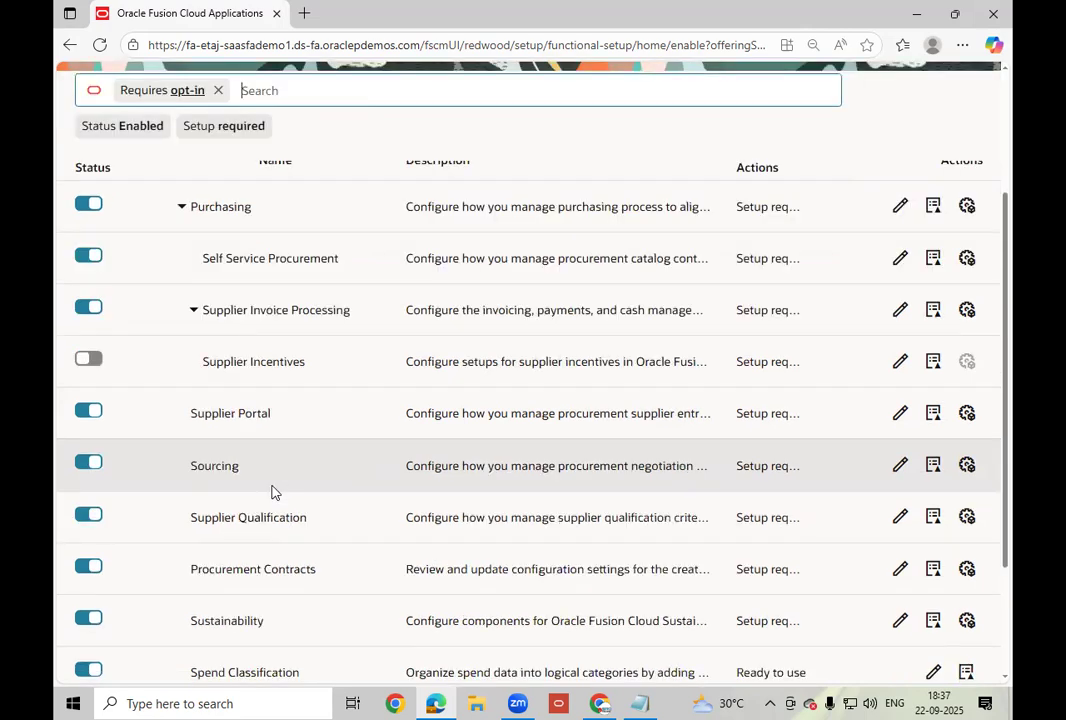
scroll(275, 490, down, 1)
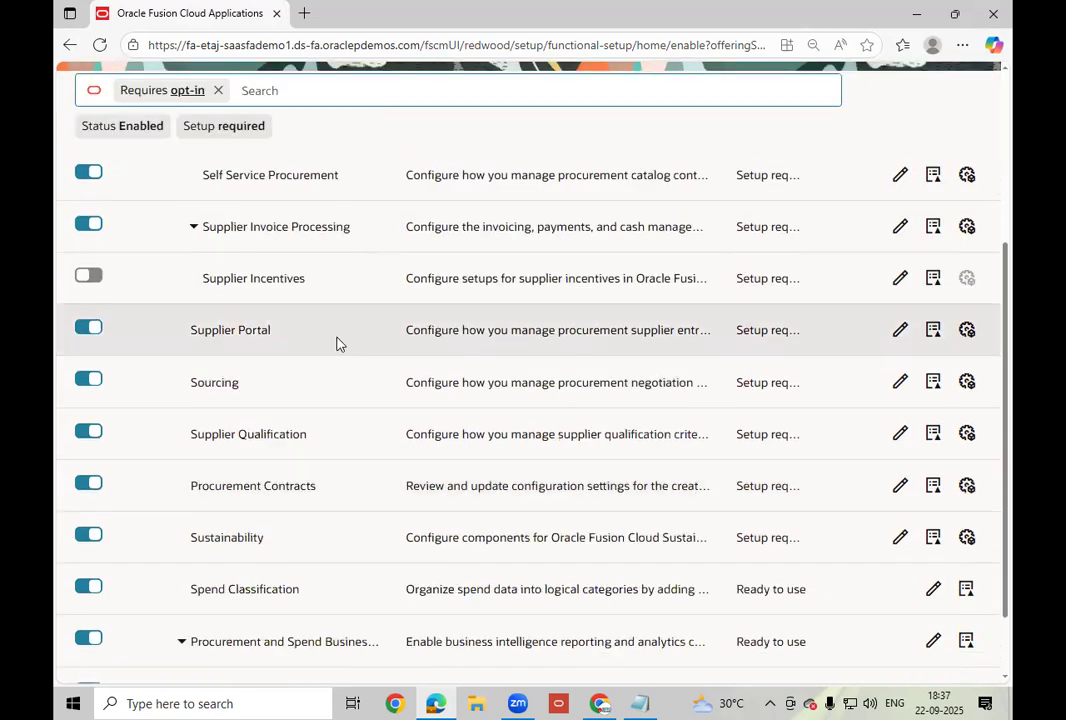
click(337, 343)
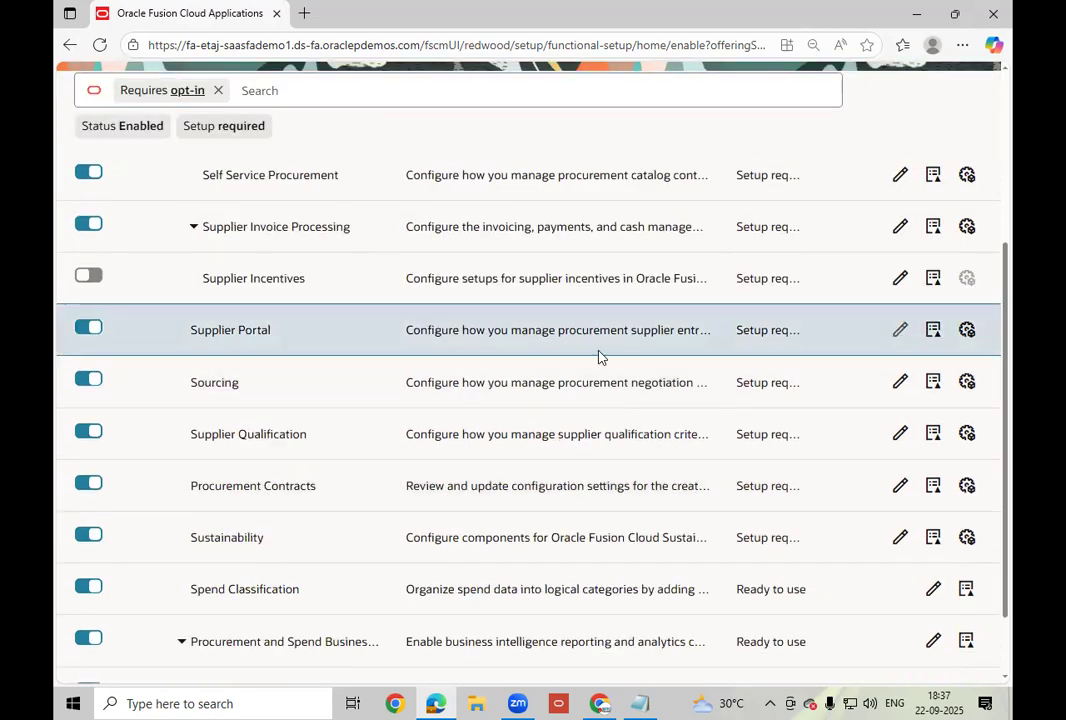
scroll(600, 349, up, 3)
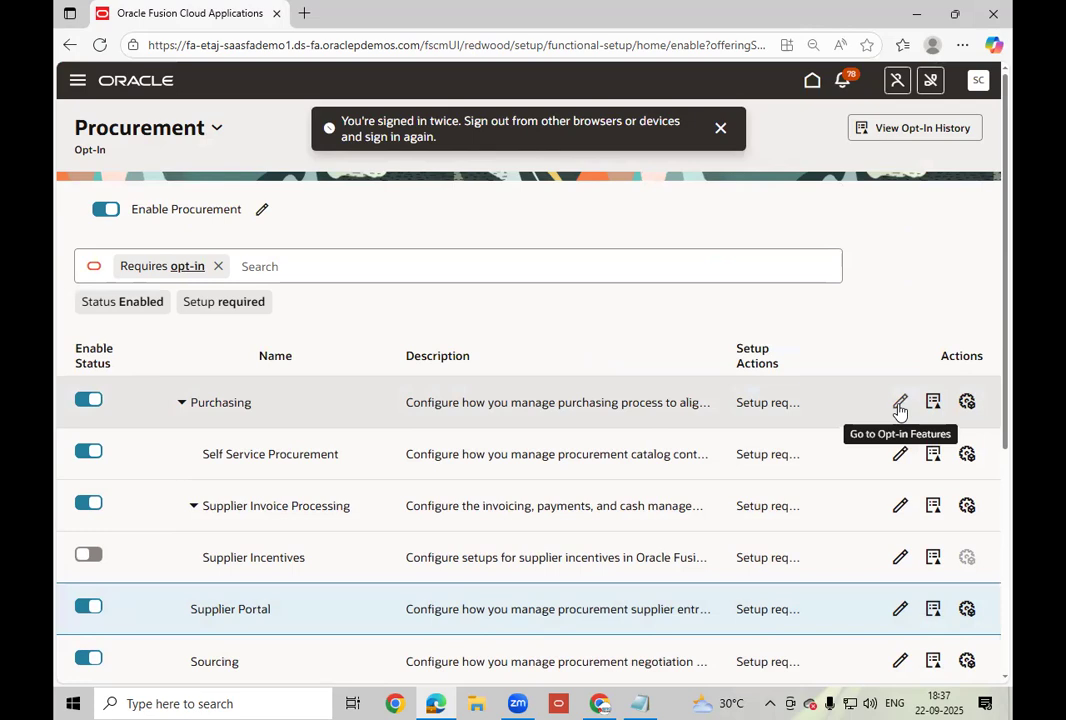
Open the Sourcing feature opt-in page and review every feature's status, ending back at the top.
click(903, 662)
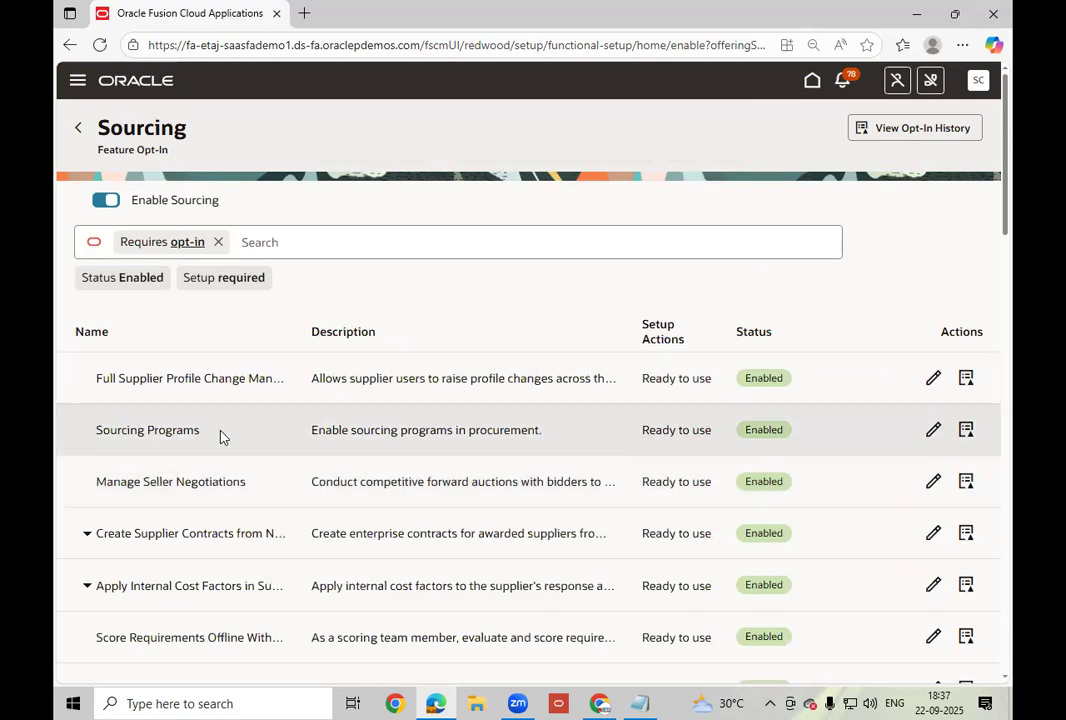
scroll(220, 437, down, 2)
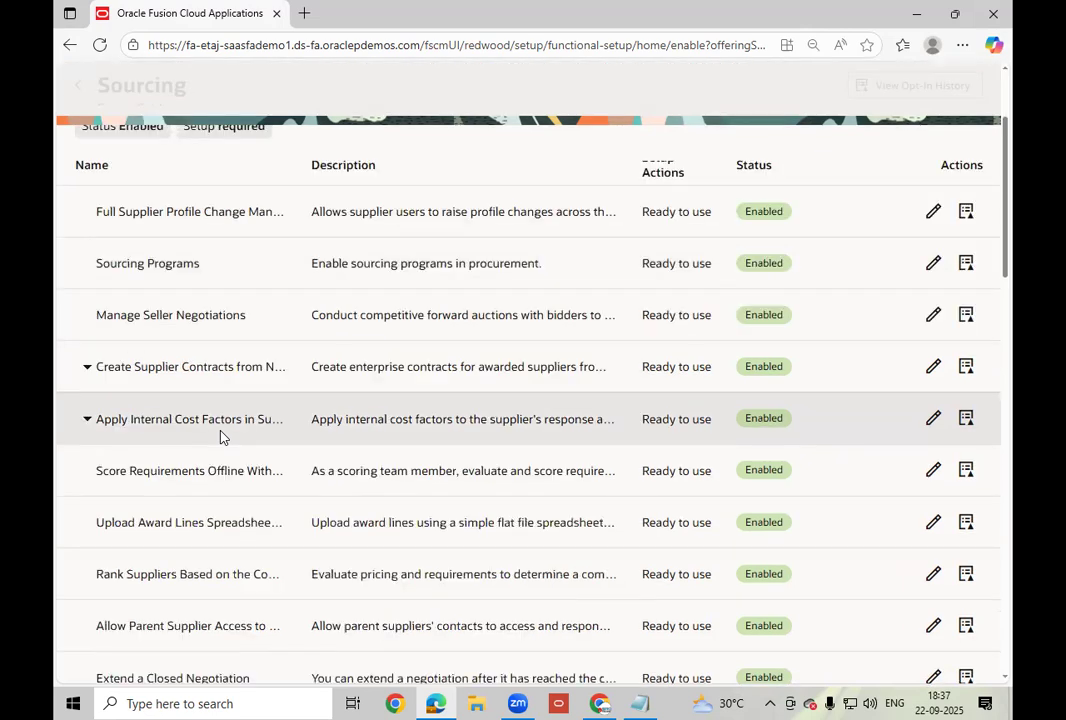
scroll(220, 437, down, 2)
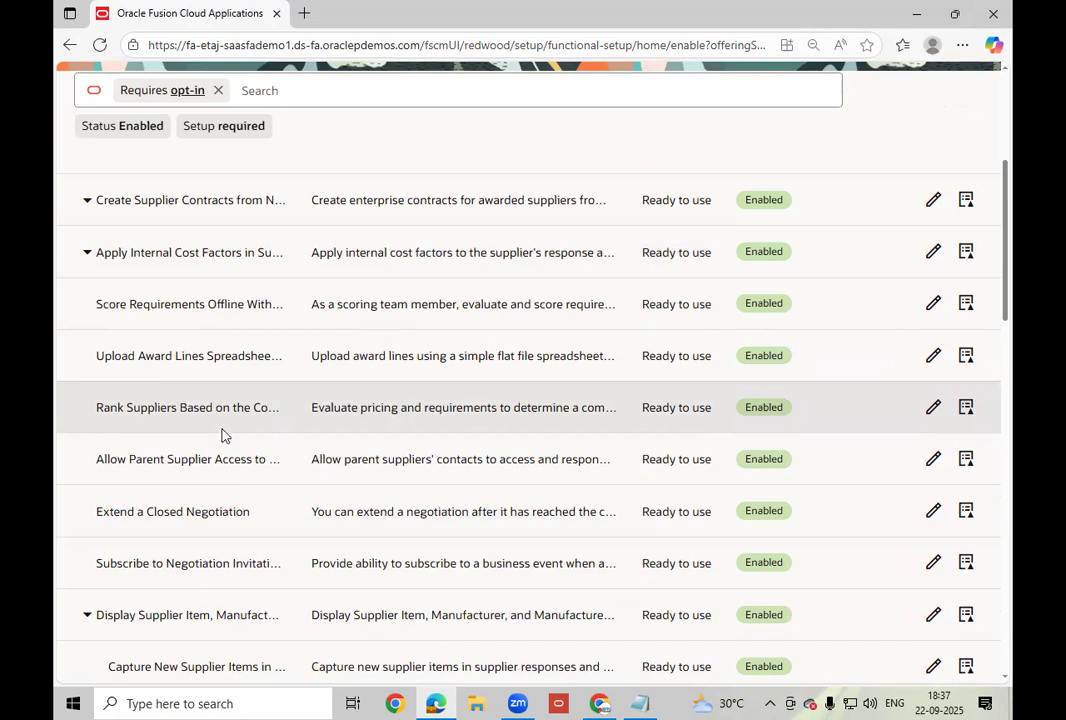
scroll(222, 435, down, 3)
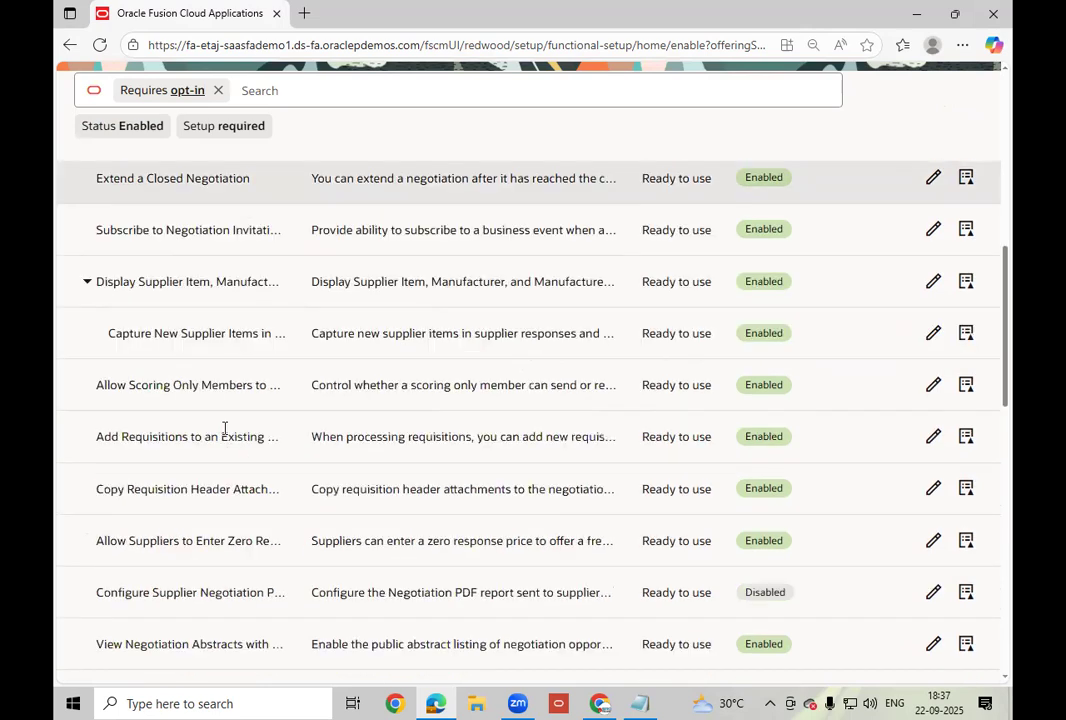
scroll(224, 434, down, 1)
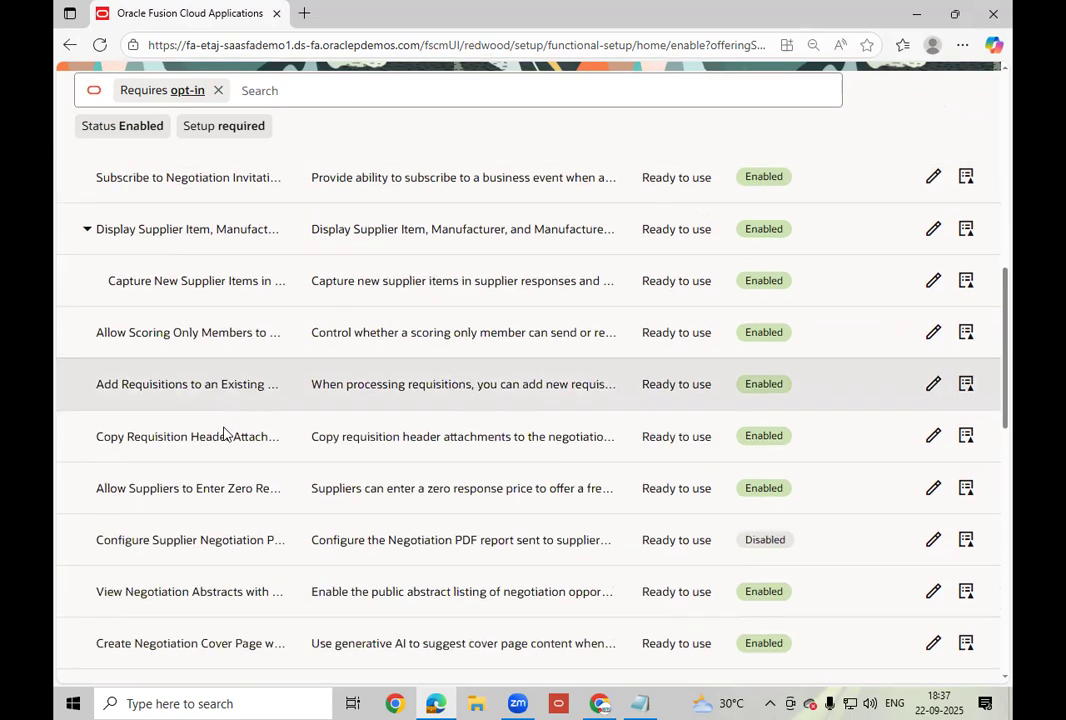
scroll(224, 434, down, 1)
scroll(224, 434, down, 3)
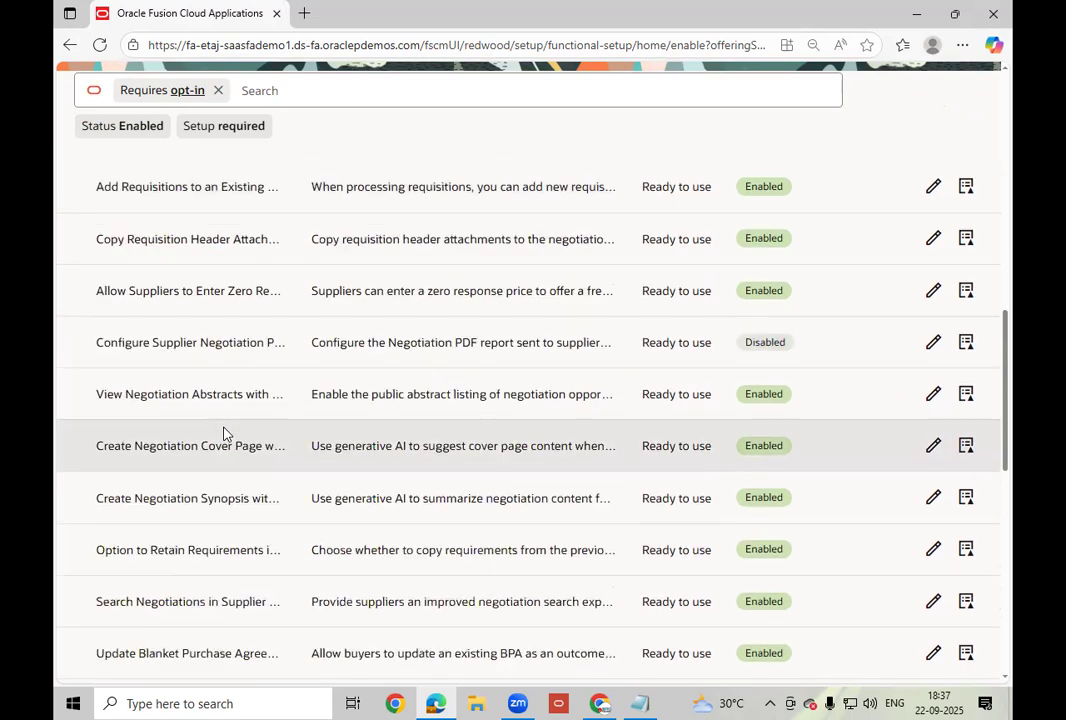
scroll(226, 434, down, 3)
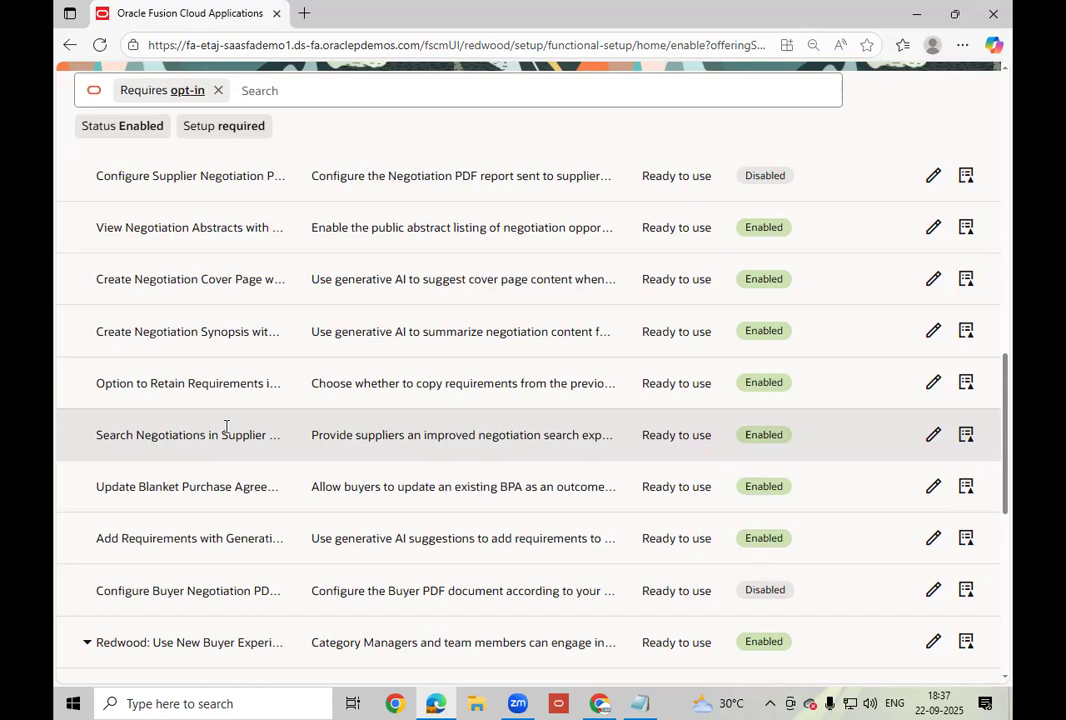
scroll(226, 427, down, 2)
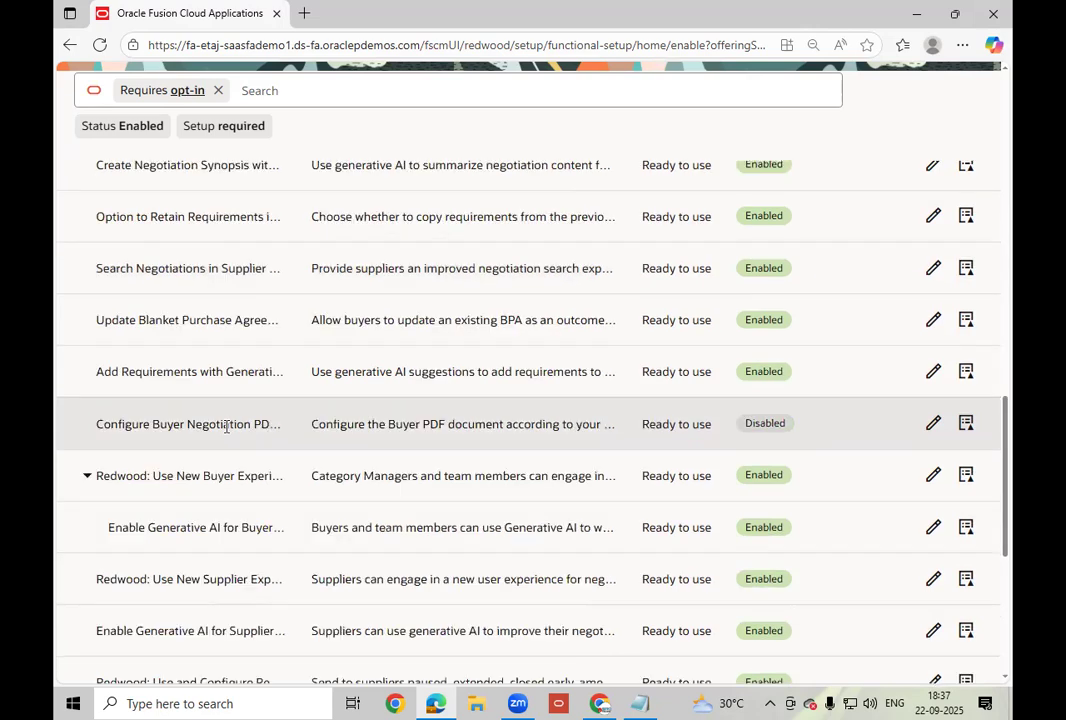
scroll(226, 427, down, 2)
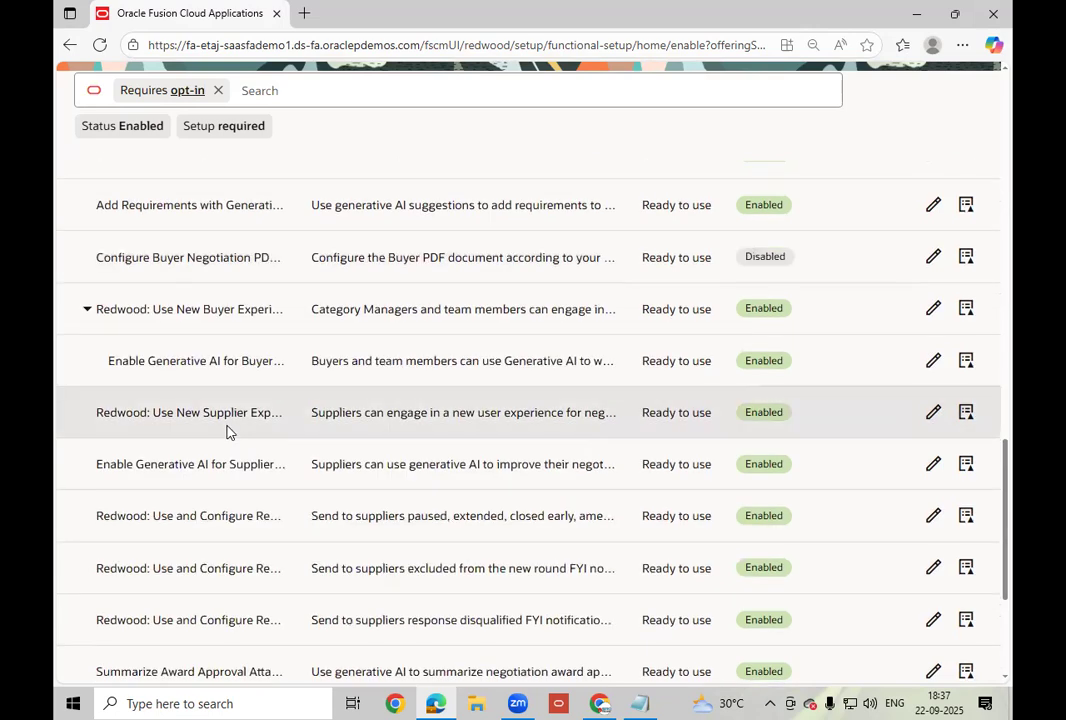
scroll(226, 432, down, 2)
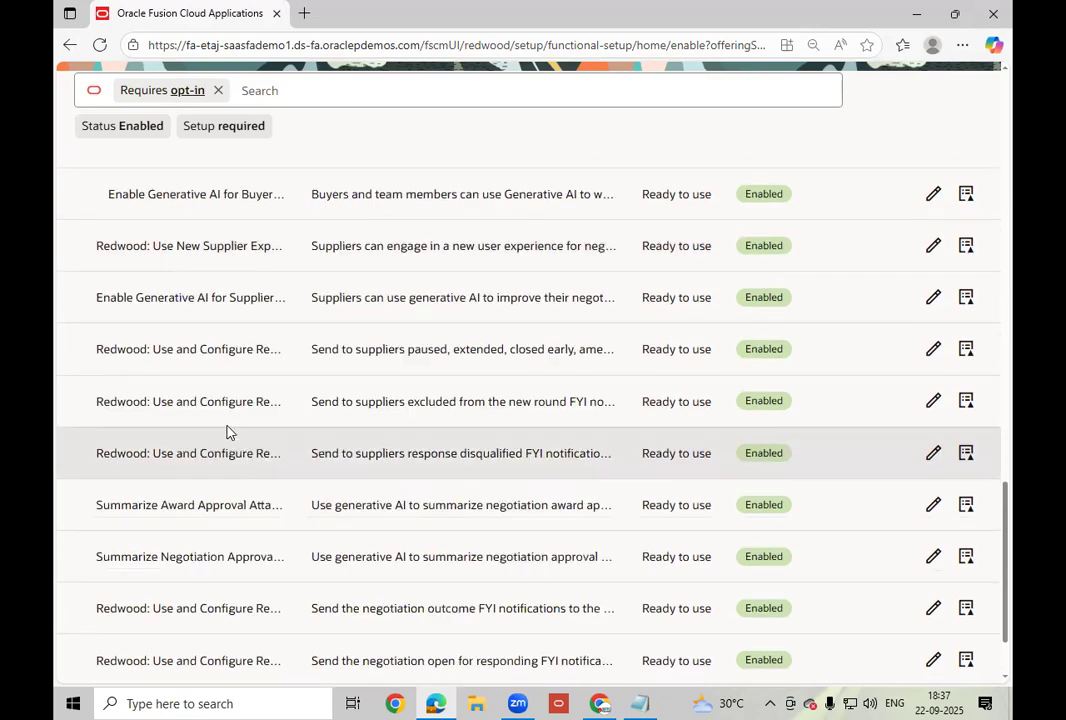
scroll(226, 430, down, 2)
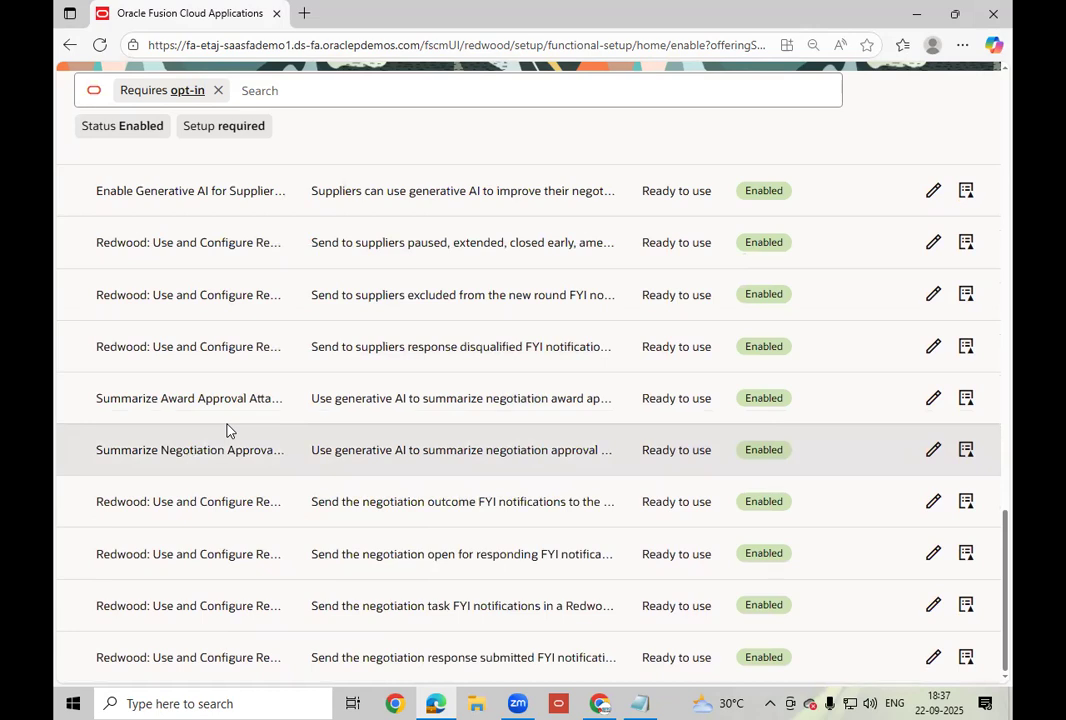
scroll(226, 430, up, 6)
scroll(226, 430, up, 4)
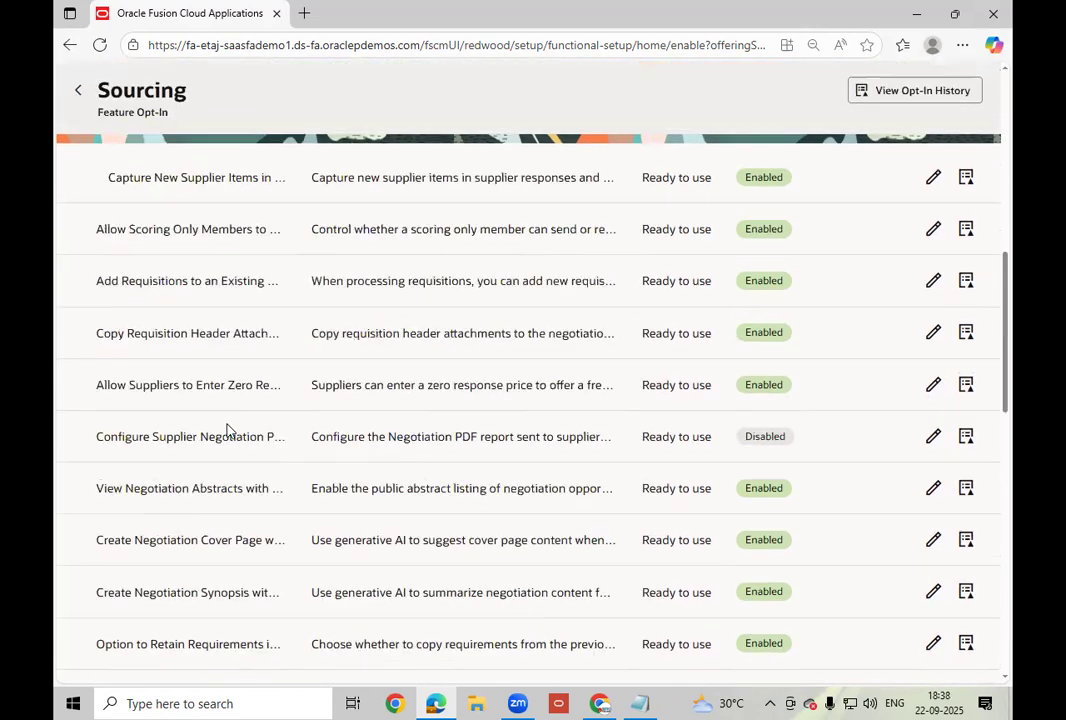
scroll(226, 430, up, 10)
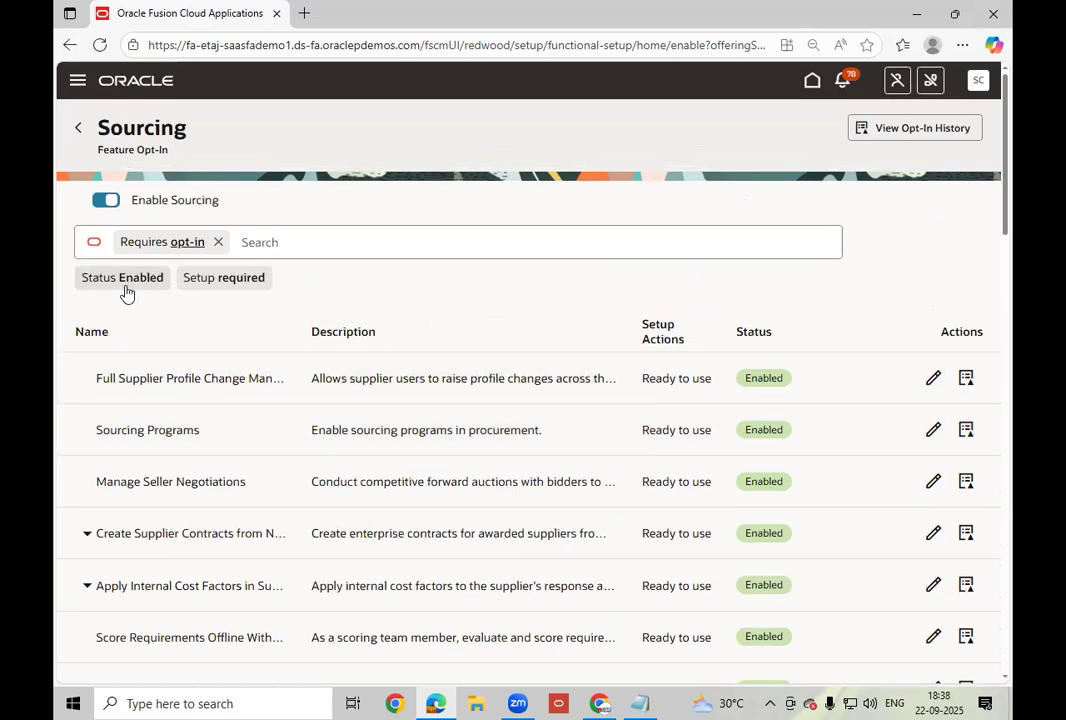
Return to the Procurement opt-in overview and open the Purchasing feature opt-in page.
click(75, 133)
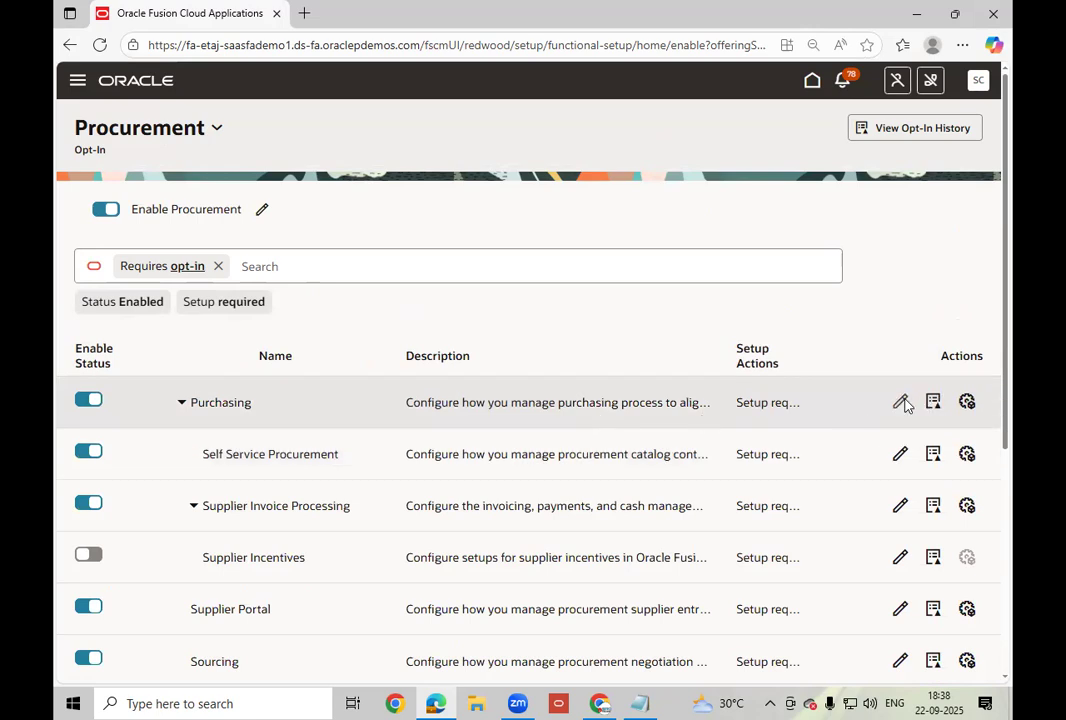
click(900, 402)
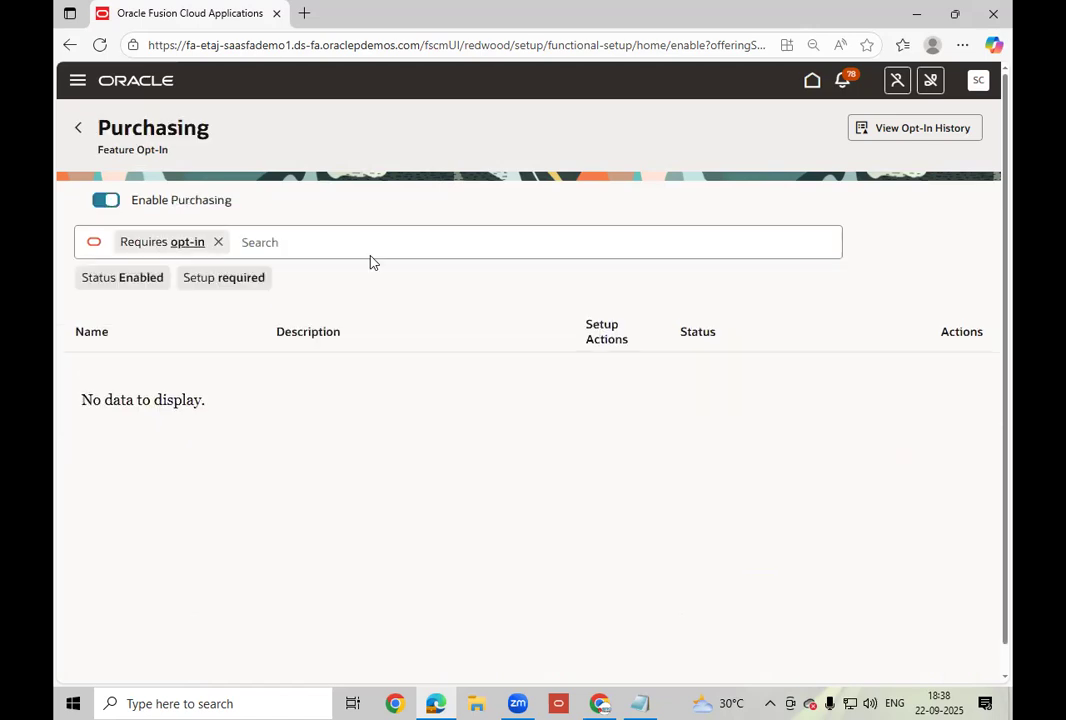
Filter the Purchasing opt-in features by the keyword 'Appro', leaving three matches.
click(348, 243)
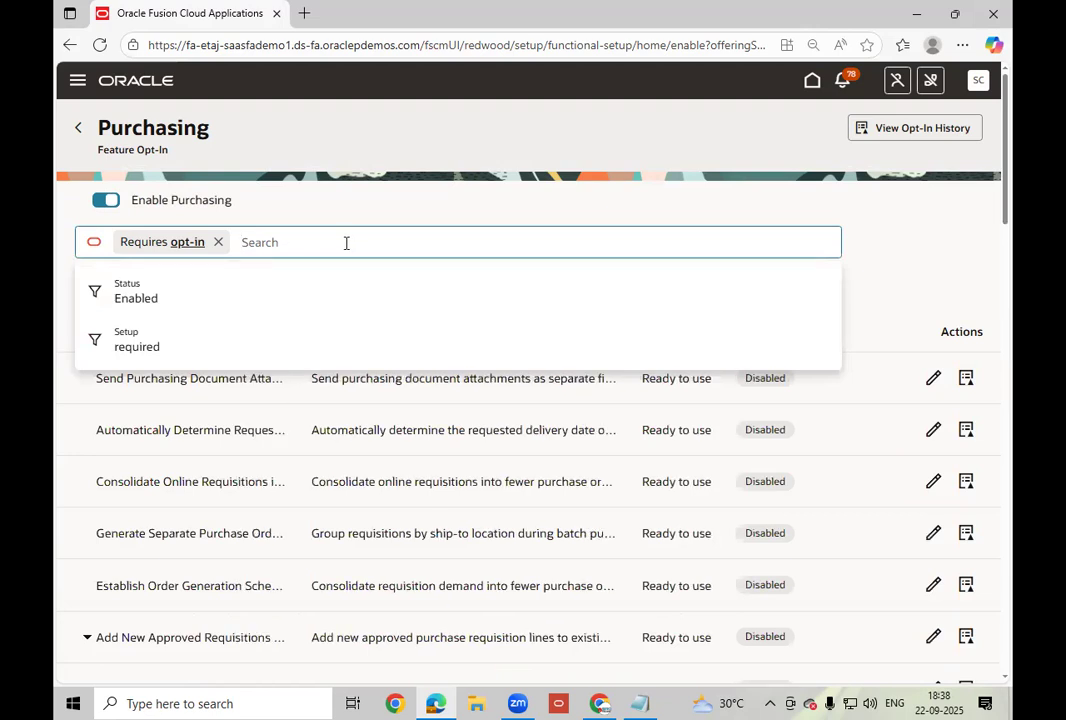
text(Appro)
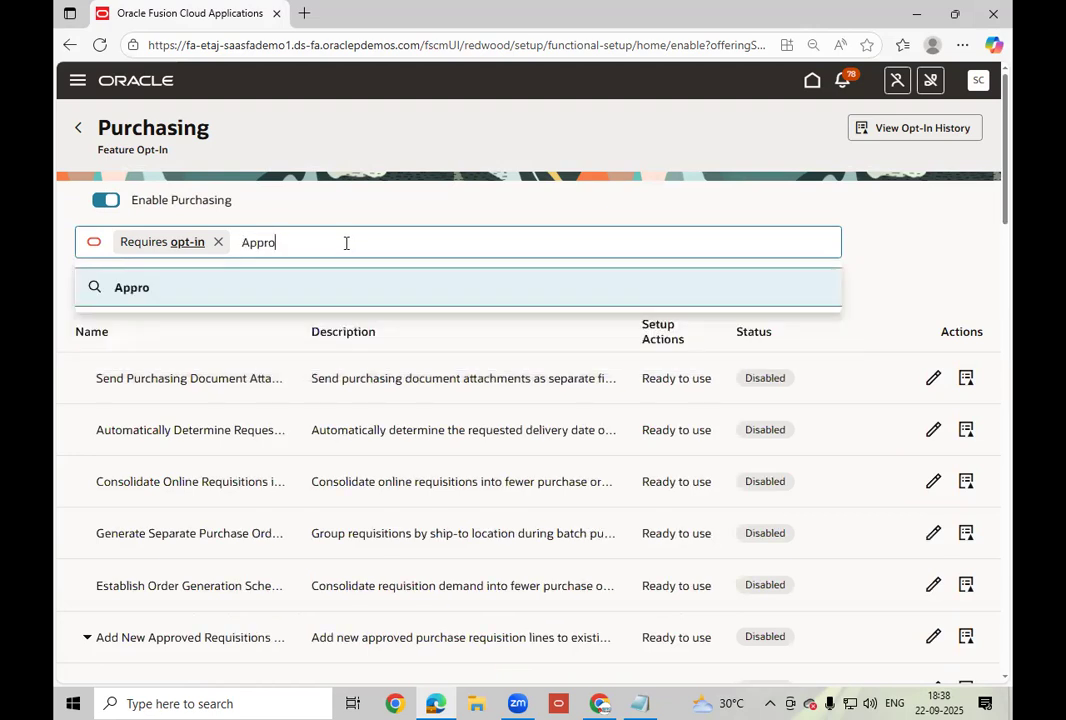
key(Return)
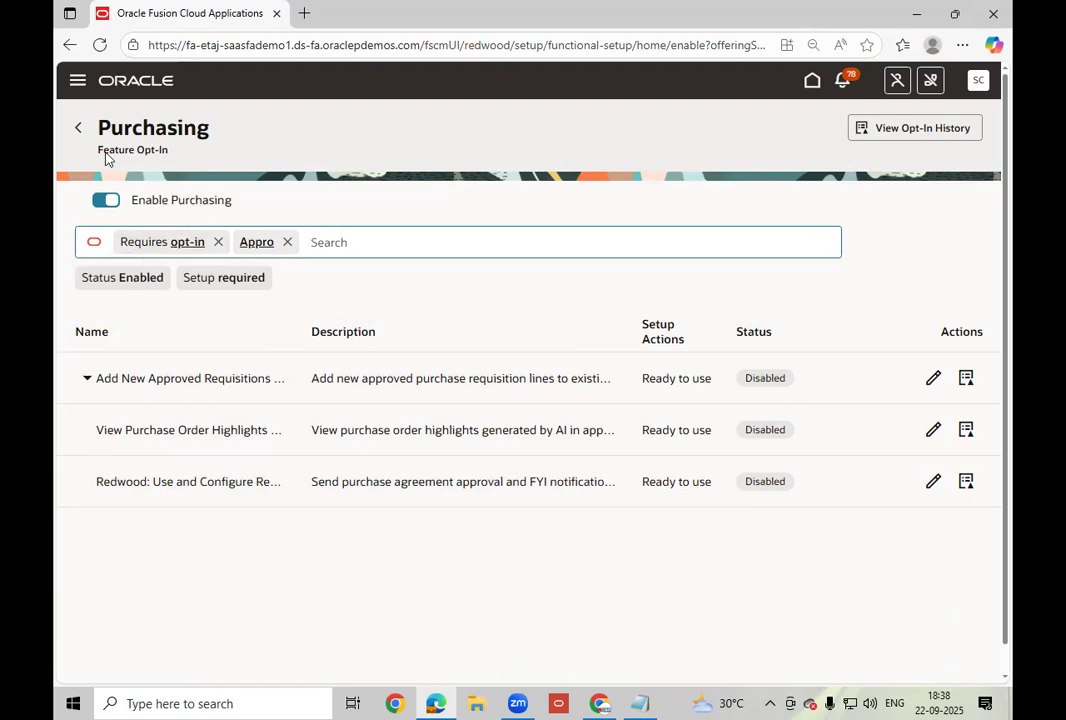
Go back from the Purchasing feature list to the Procurement opt-in overview.
click(79, 128)
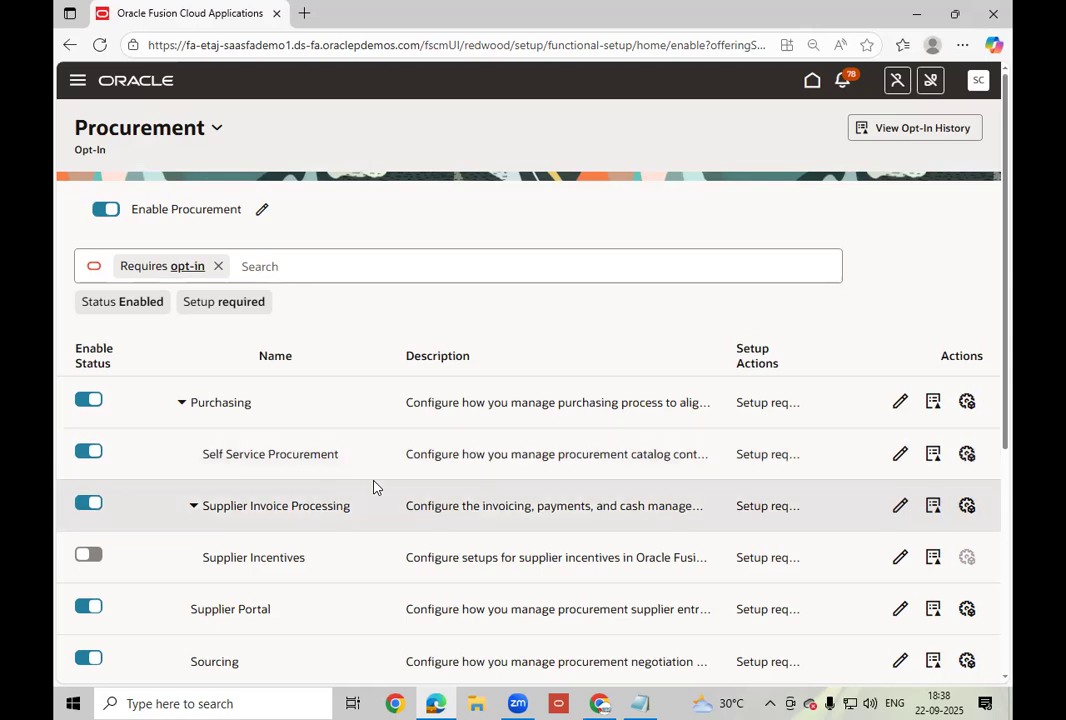
Scroll through the Procurement opt-in table to check which functional areas are enabled.
scroll(371, 487, down, 1)
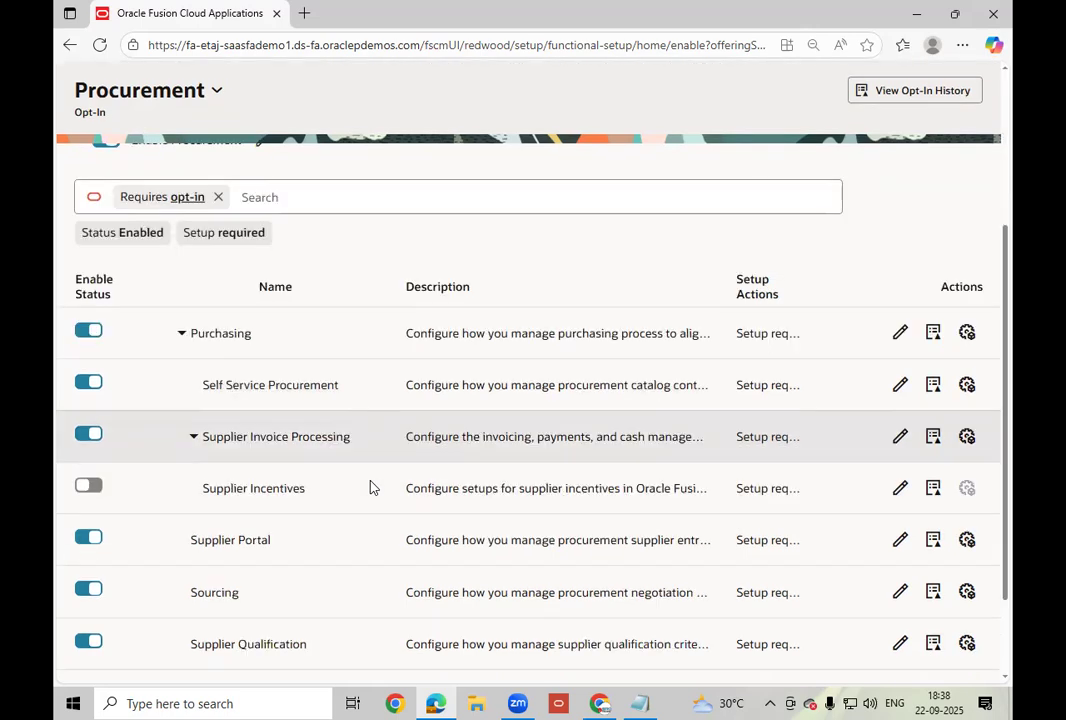
scroll(340, 495, down, 2)
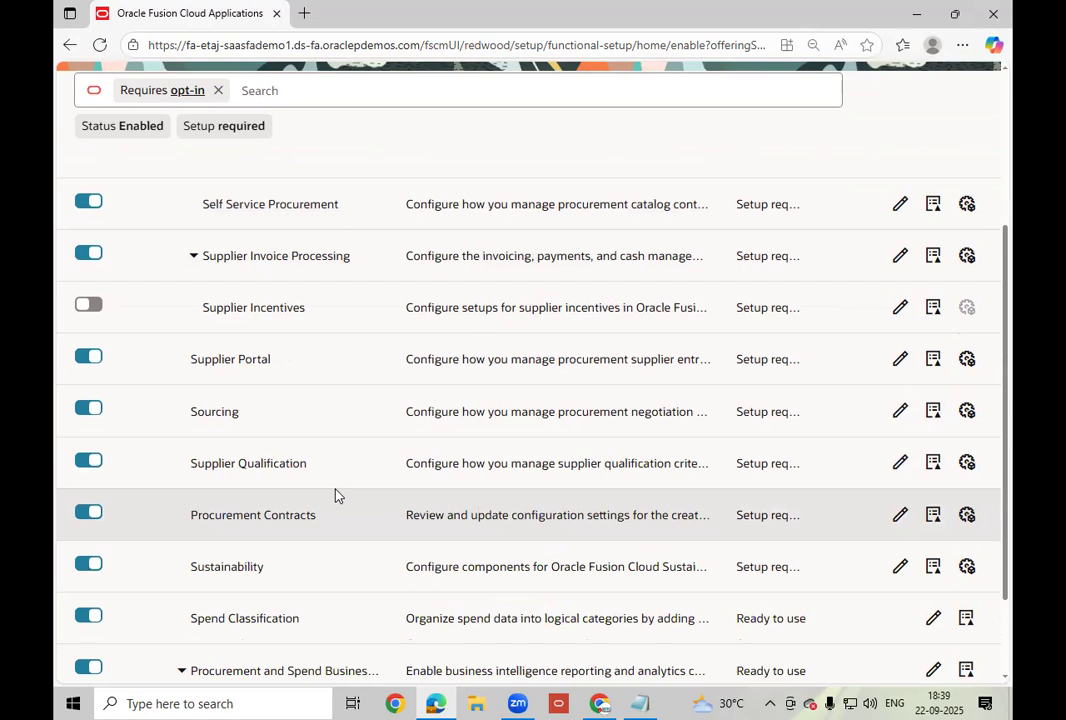
scroll(335, 495, down, 2)
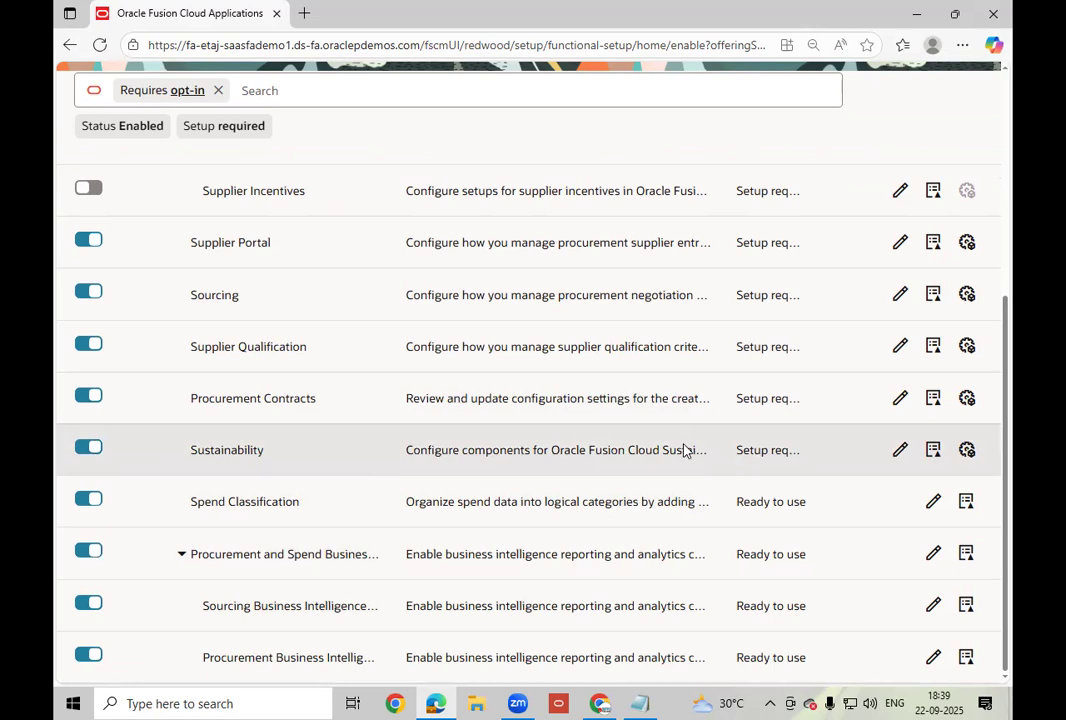
scroll(684, 450, up, 2)
scroll(435, 595, up, 3)
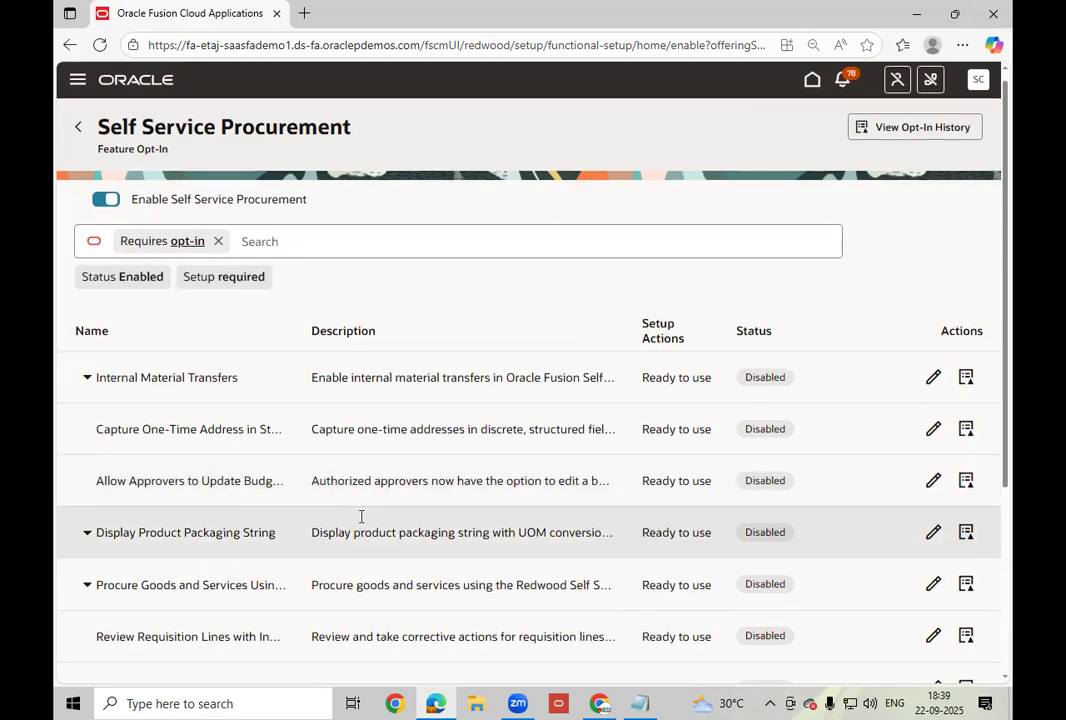
Review the Self Service Procurement features down to Use Lead Times, all Disabled and Ready to use.
scroll(361, 516, down, 2)
scroll(361, 516, down, 2)
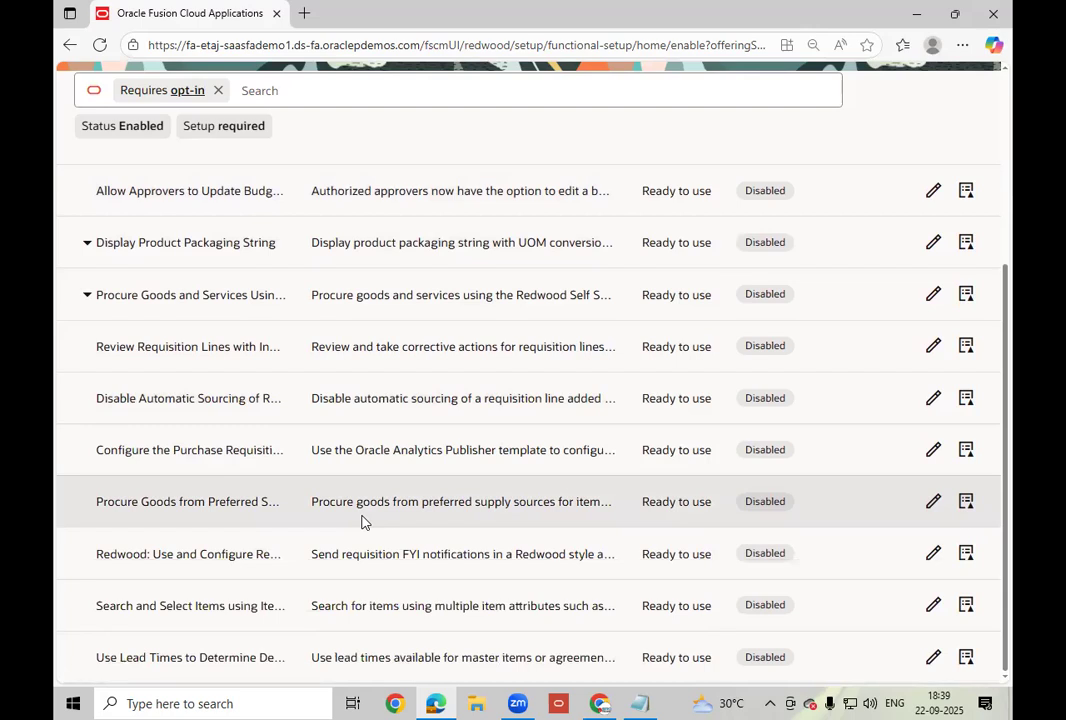
scroll(362, 521, up, 4)
Return to the Procurement opt-in page and open Setup and Maintenance from the user menu.
click(74, 130)
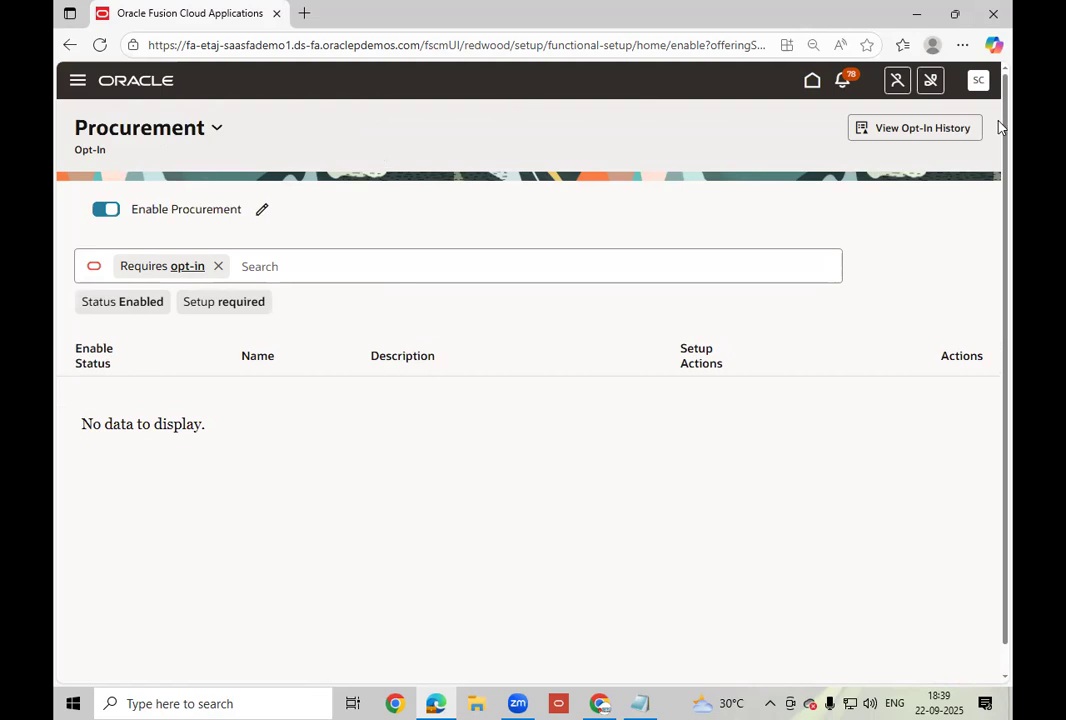
click(978, 80)
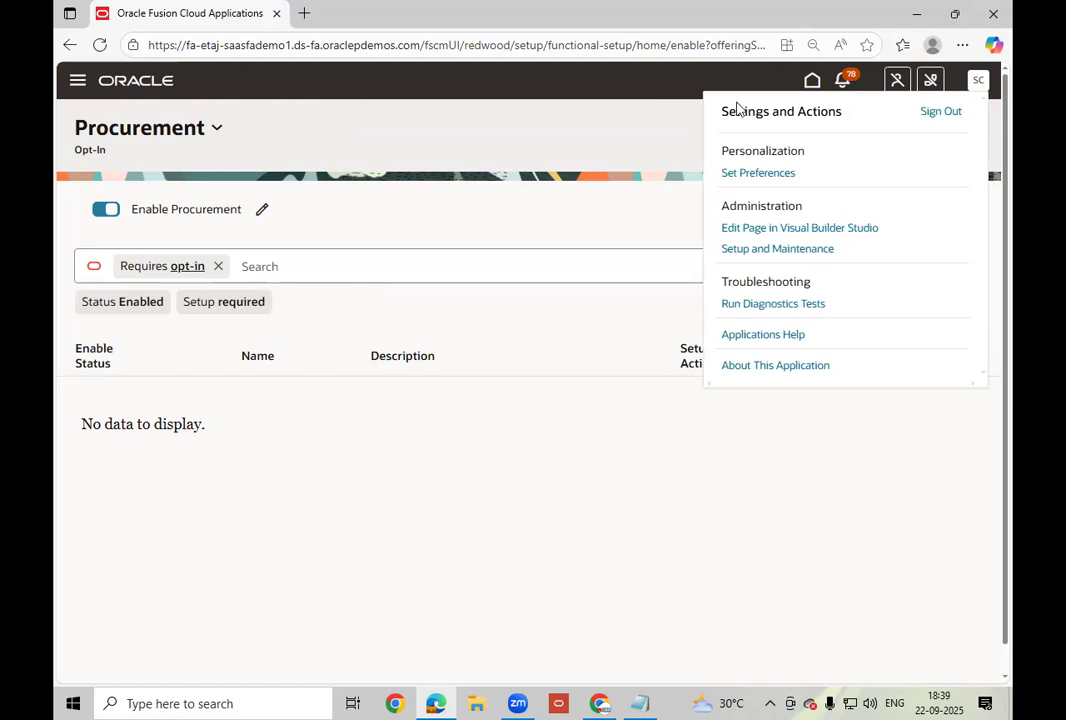
click(781, 252)
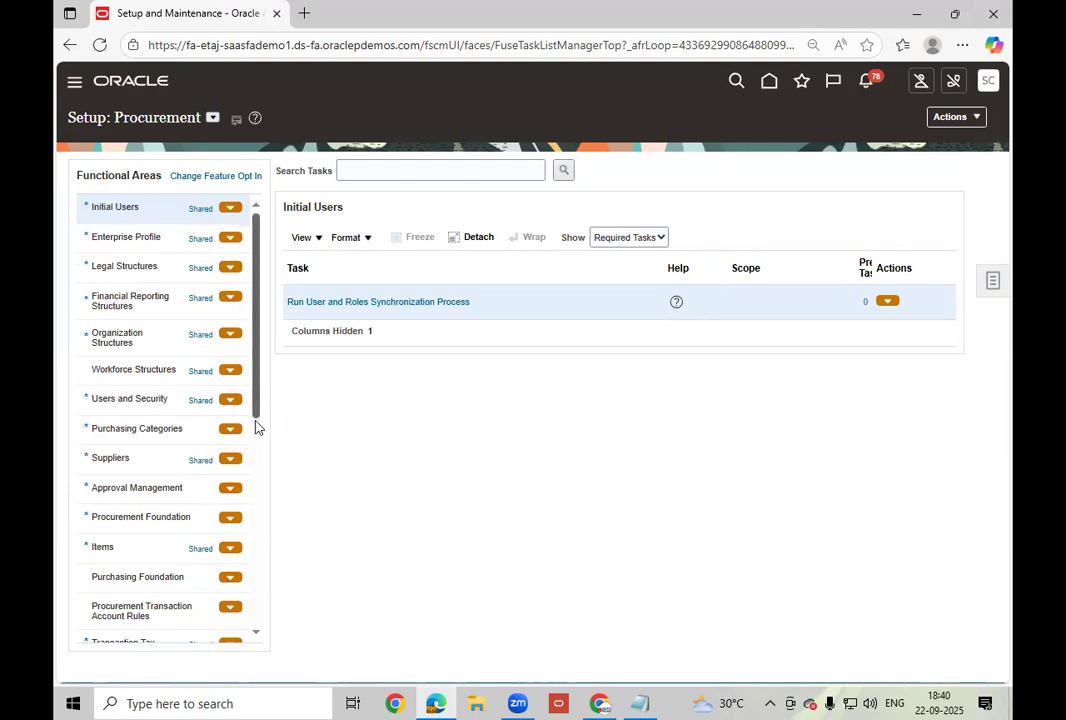
Select the Supplier Portal functional area in the Procurement setup list.
scroll(255, 440, down, 3)
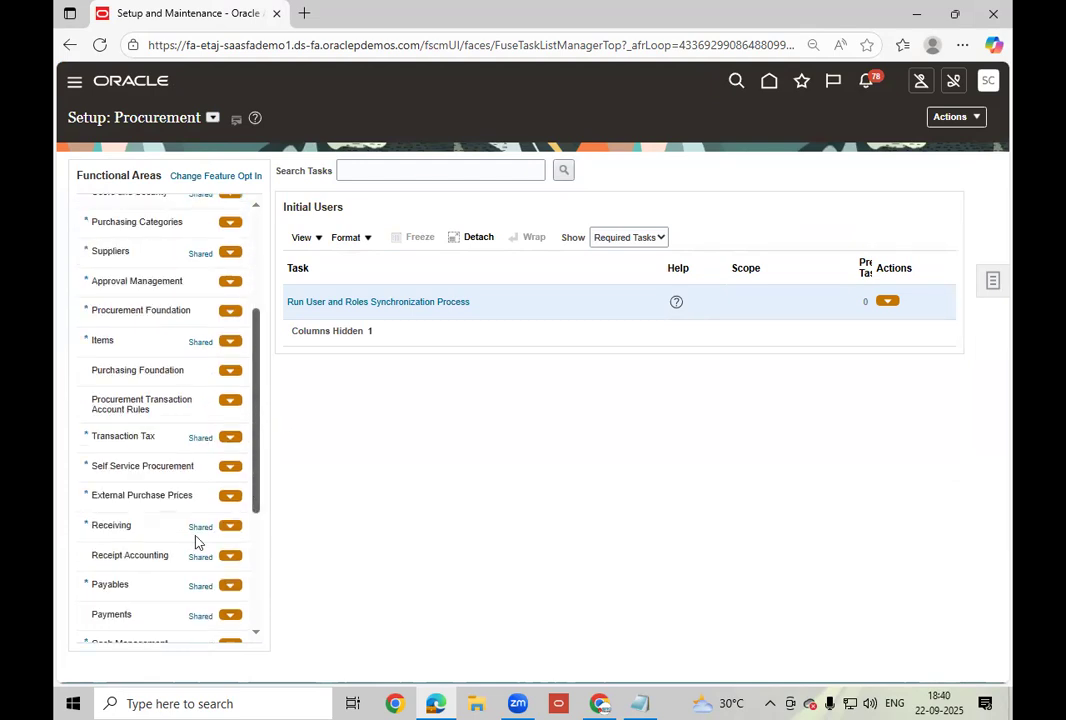
drag(252, 473, 260, 506)
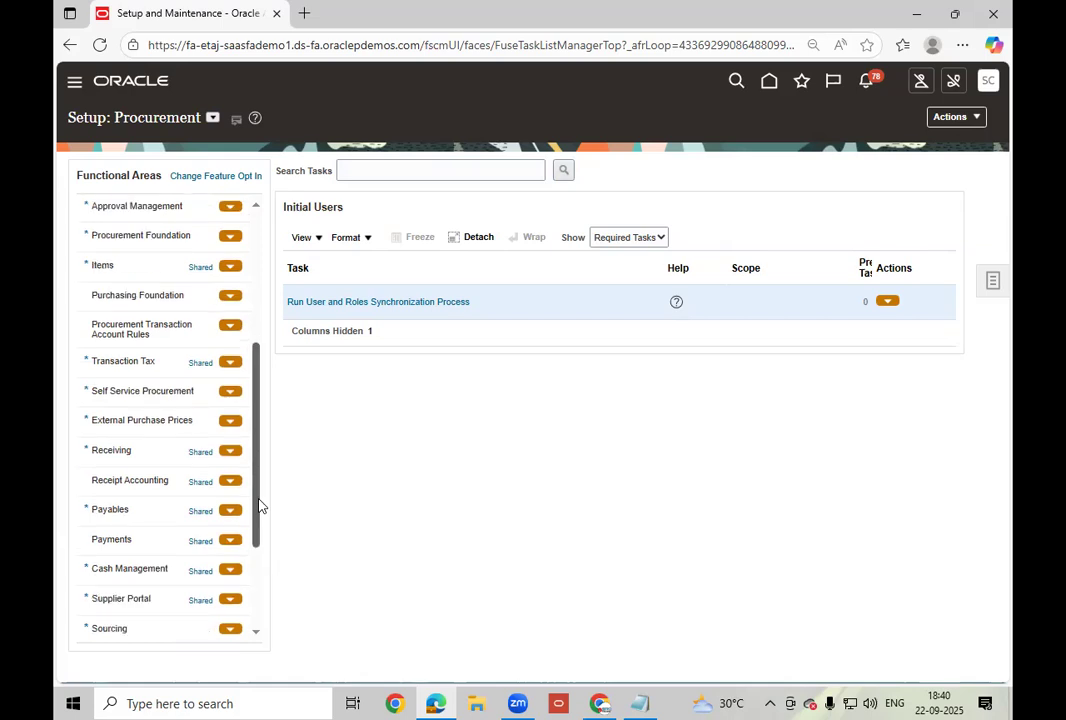
scroll(122, 595, down, 1)
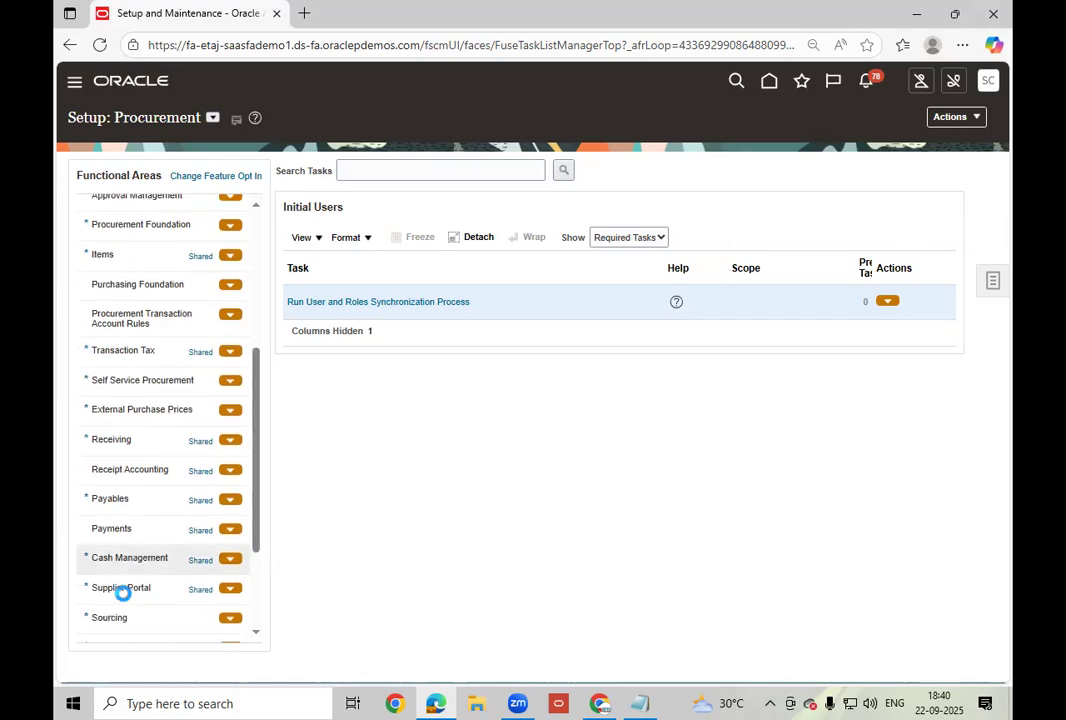
click(122, 590)
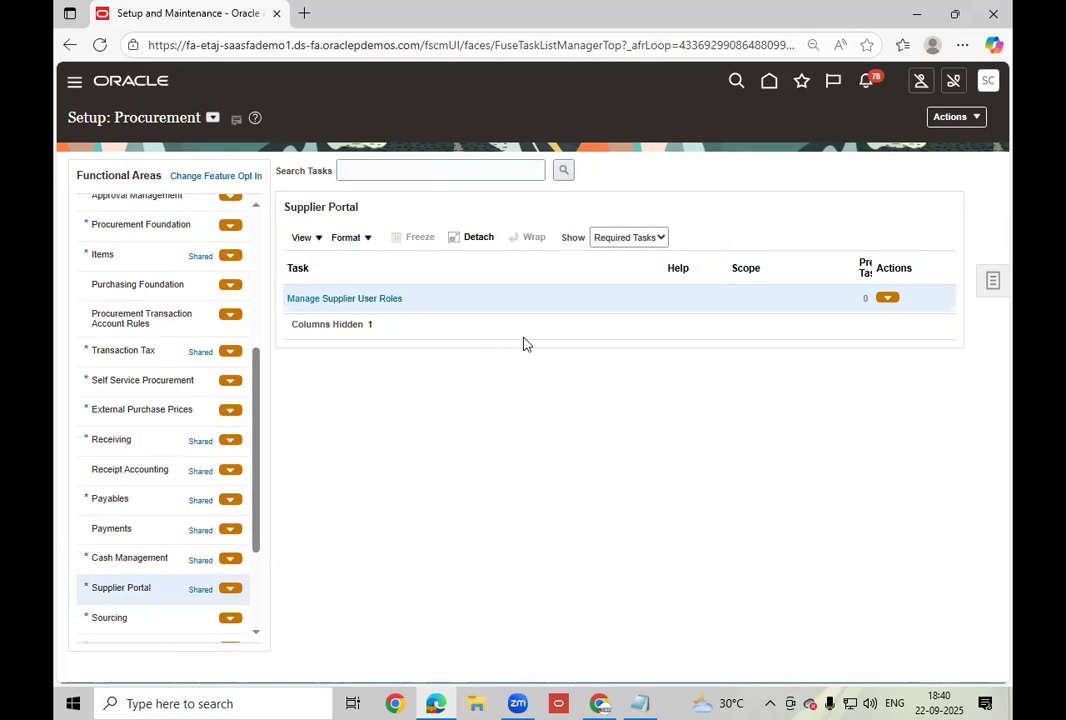
Show All Tasks for Supplier Portal and open Manage Supplier User Role Usages.
click(628, 237)
click(609, 264)
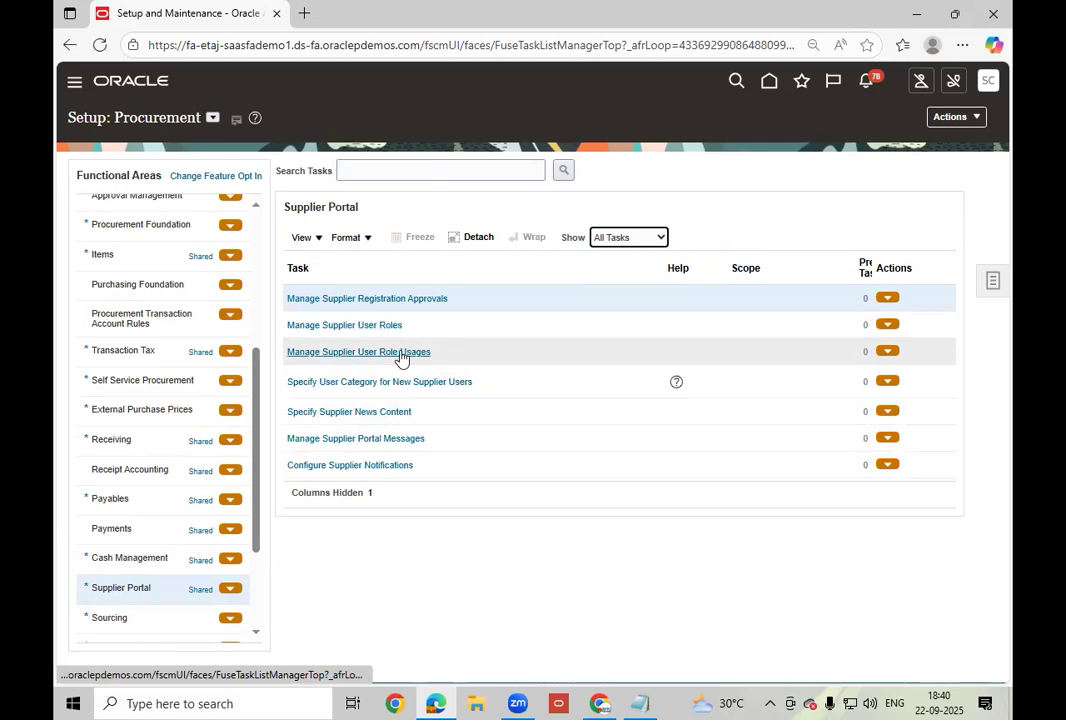
click(516, 358)
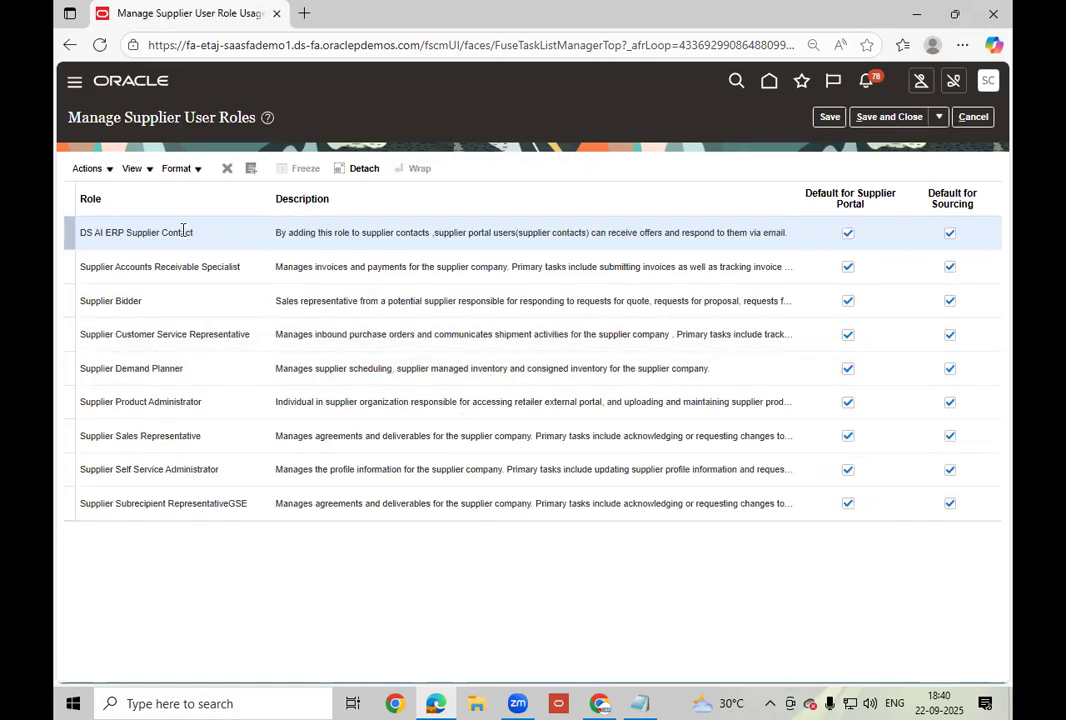
click(104, 172)
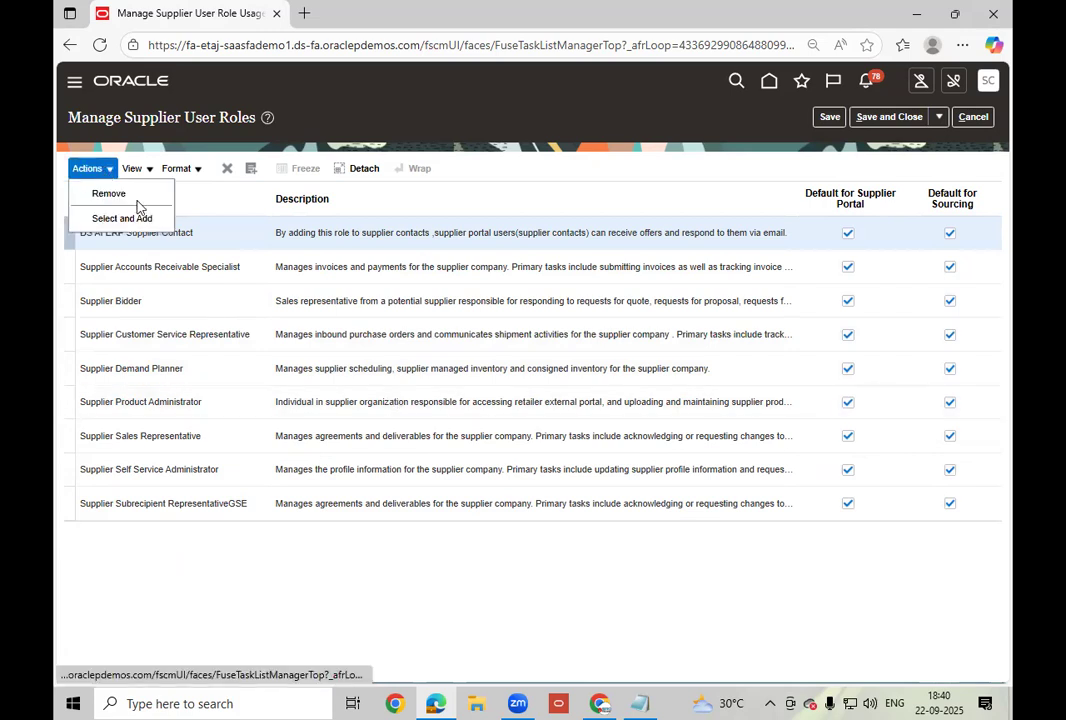
click(476, 173)
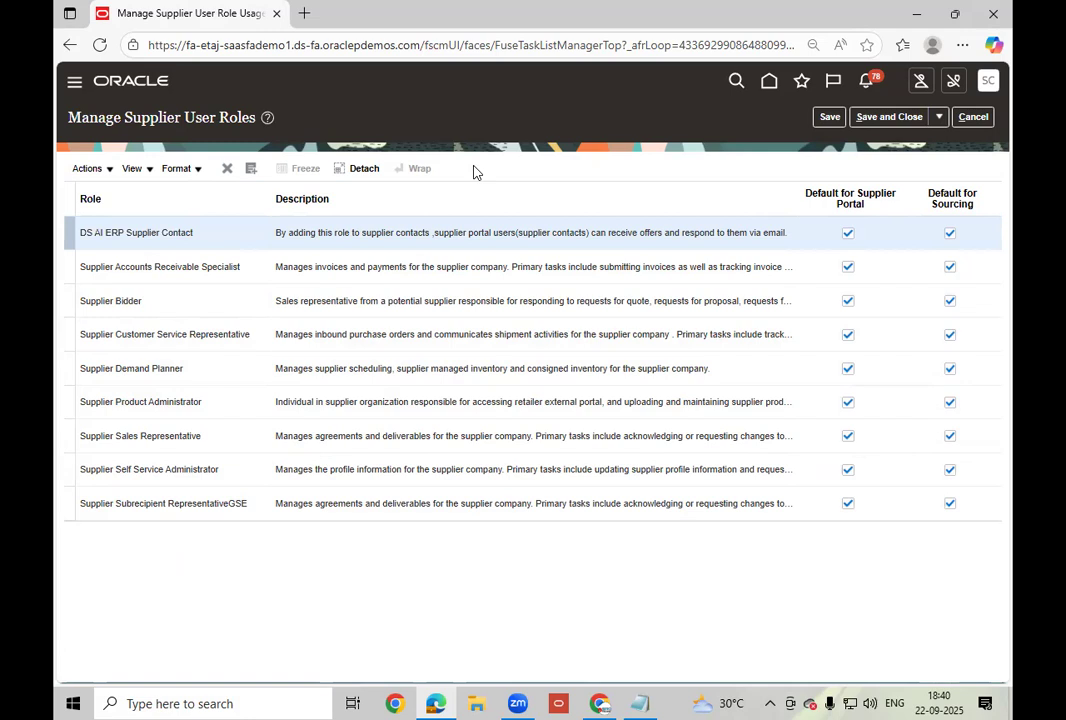
click(251, 172)
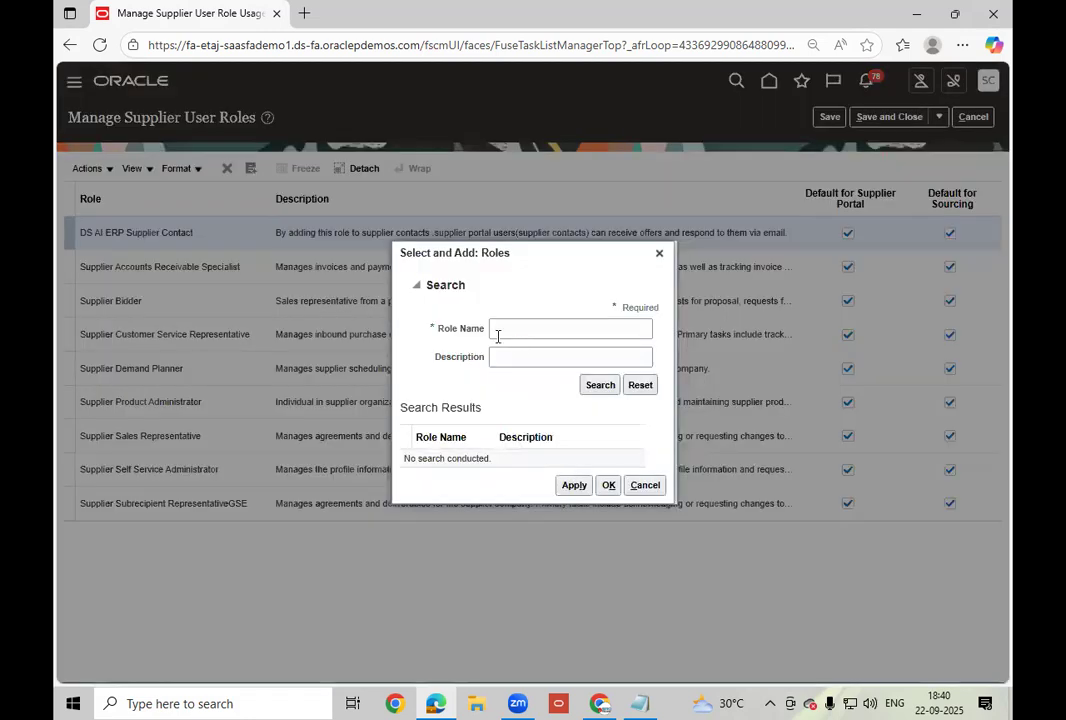
click(645, 487)
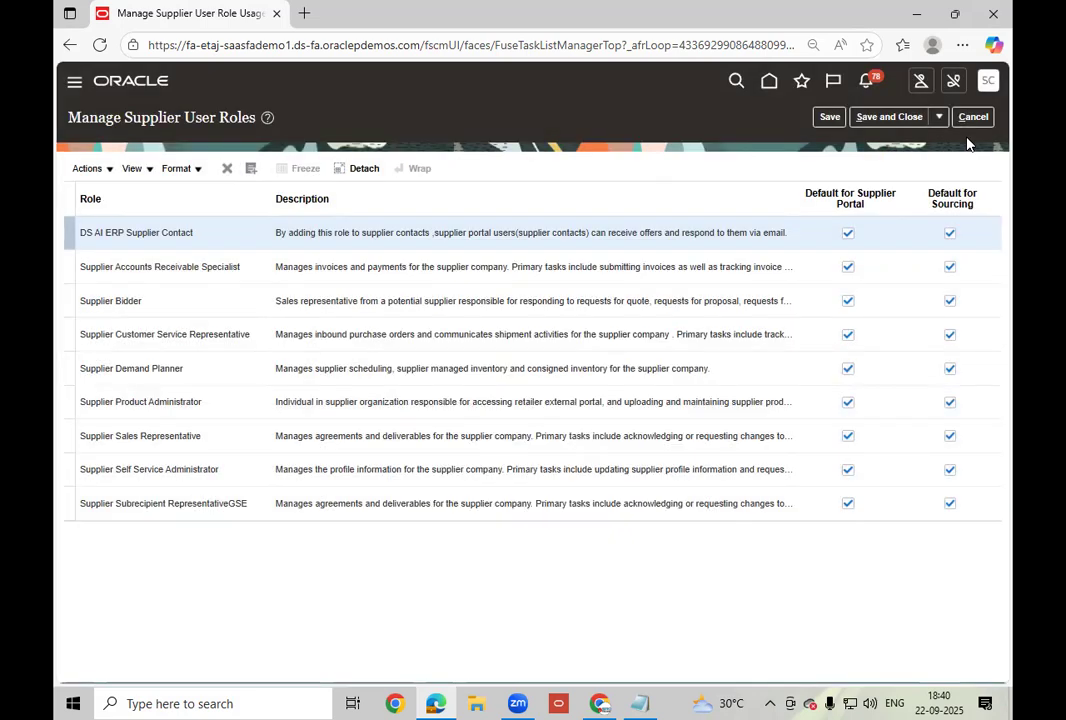
click(972, 117)
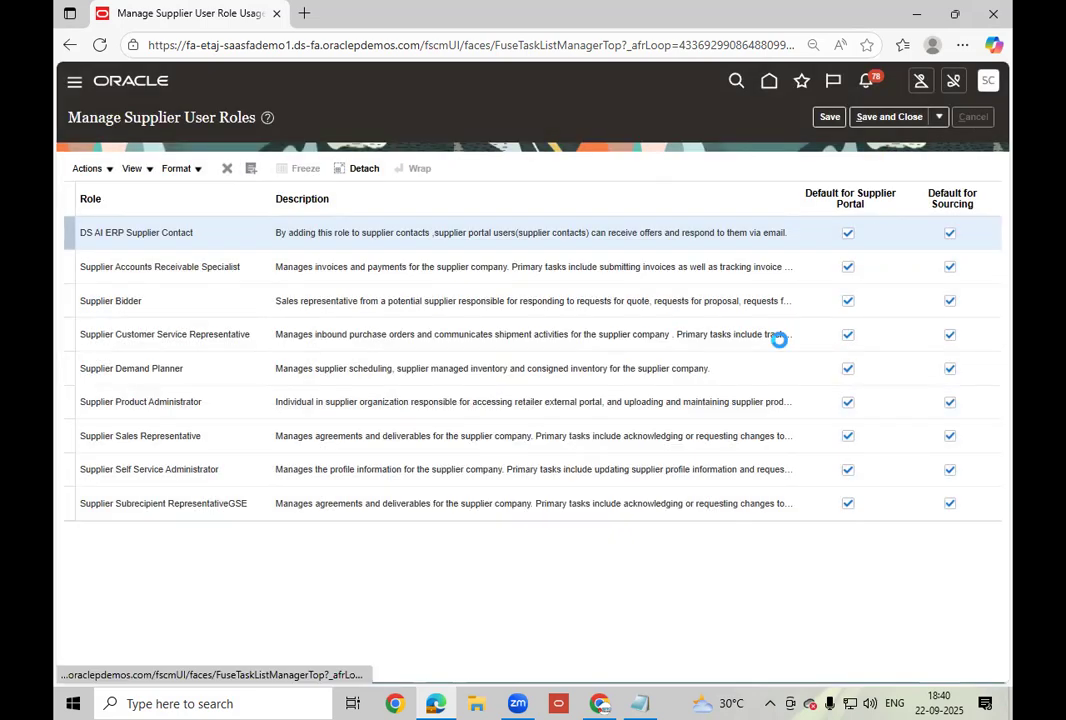
click(342, 325)
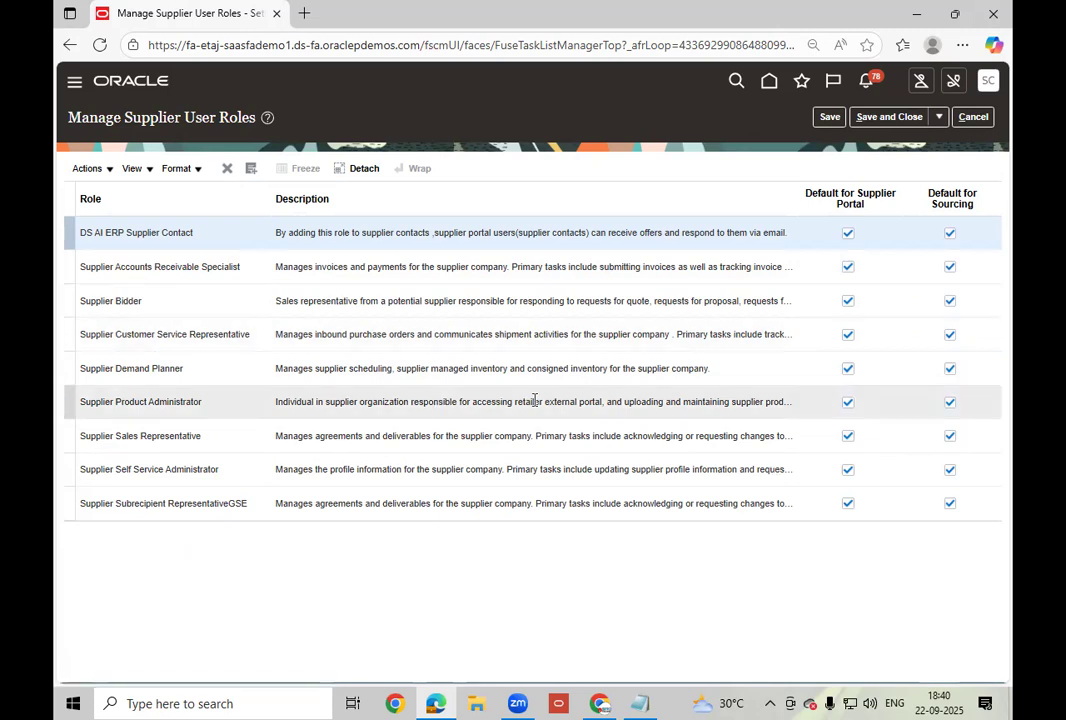
click(973, 116)
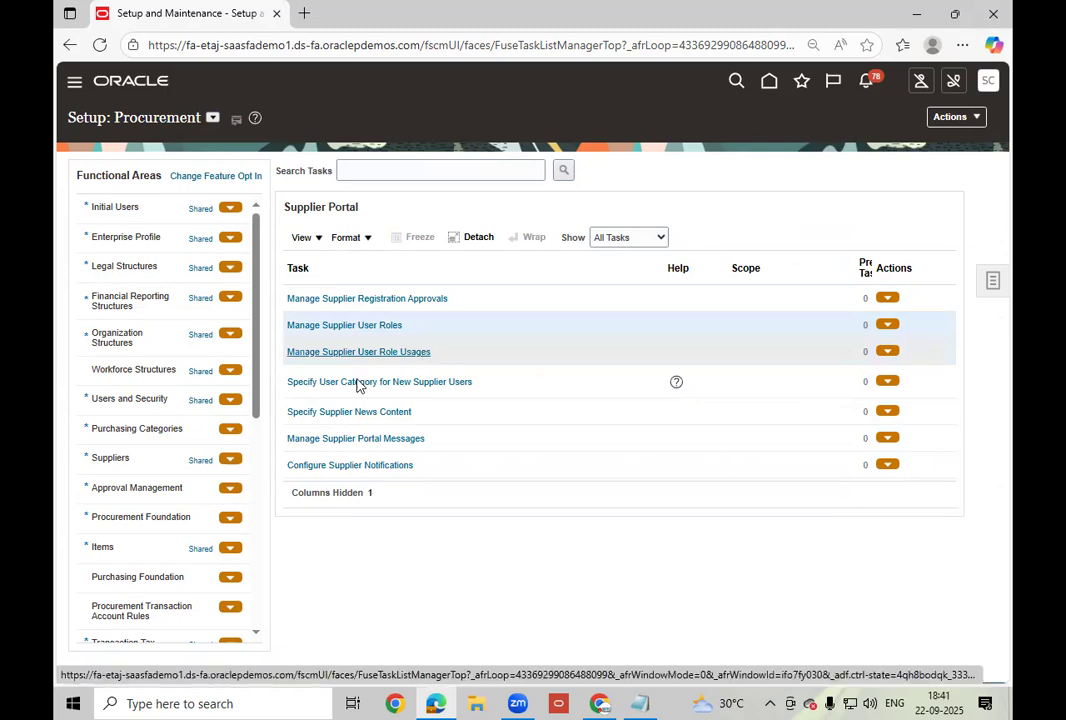
Try Specify User Category for New Supplier Users, dismiss its notes, then open Specify Supplier News Content.
click(440, 388)
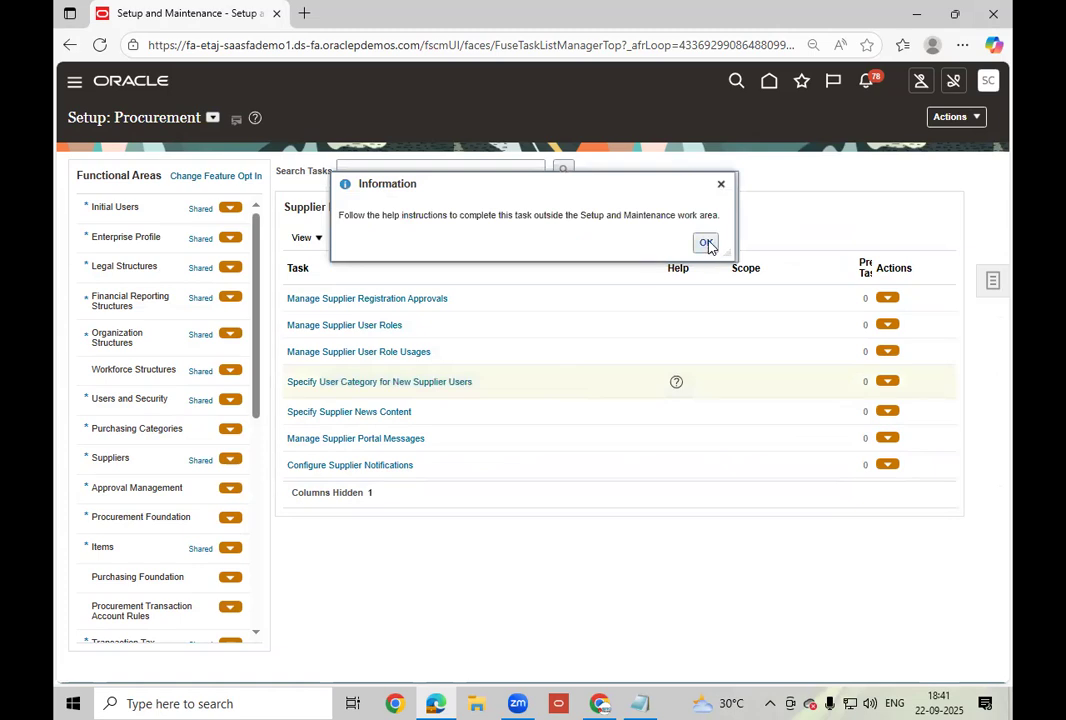
click(706, 244)
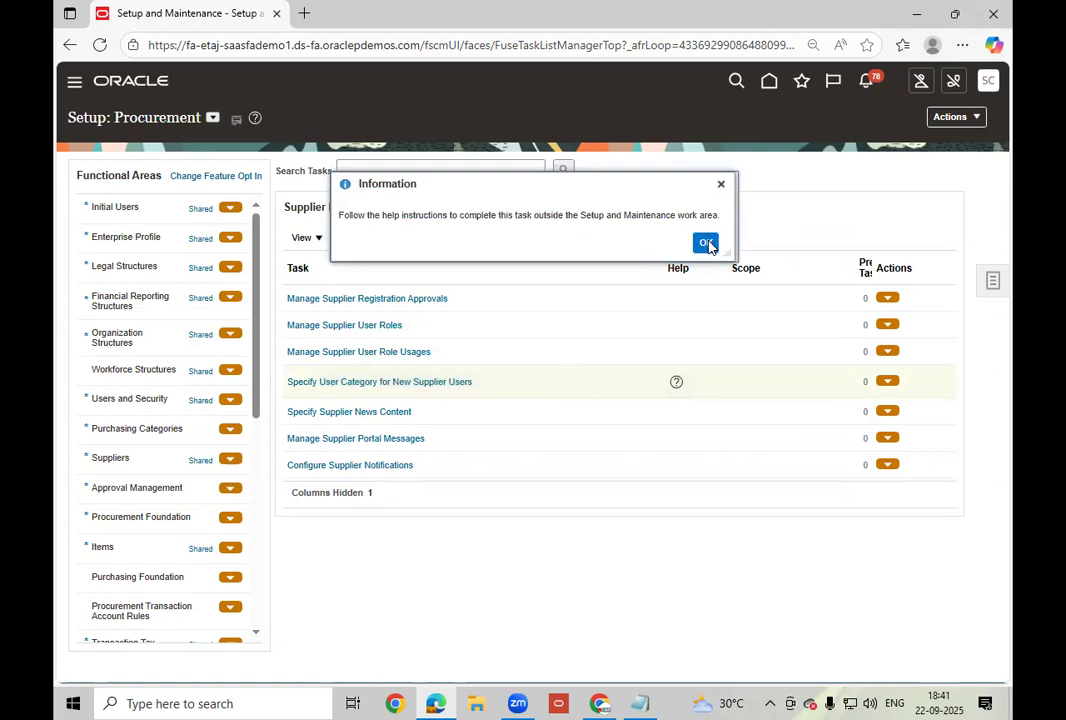
click(421, 382)
click(538, 380)
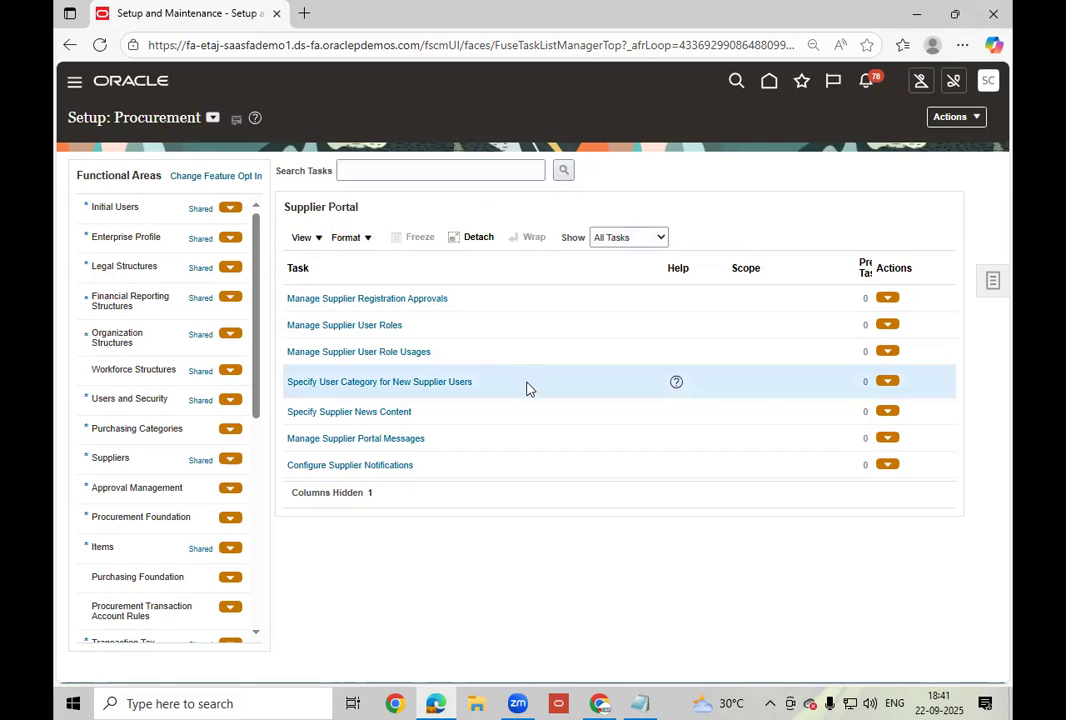
click(401, 414)
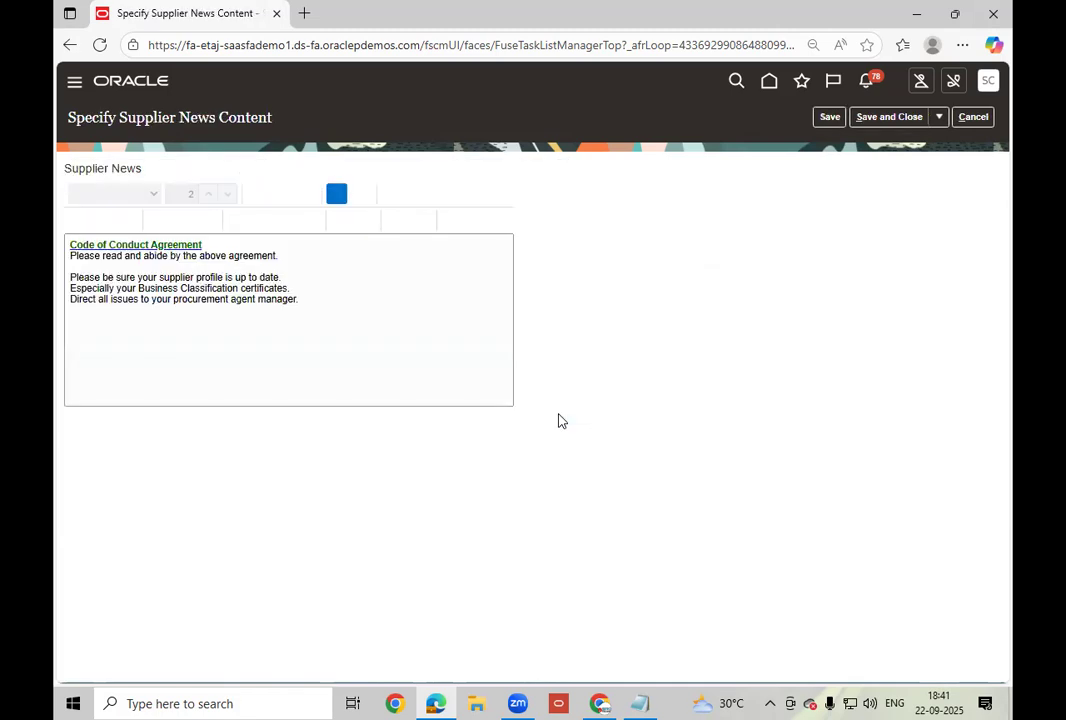
click(341, 286)
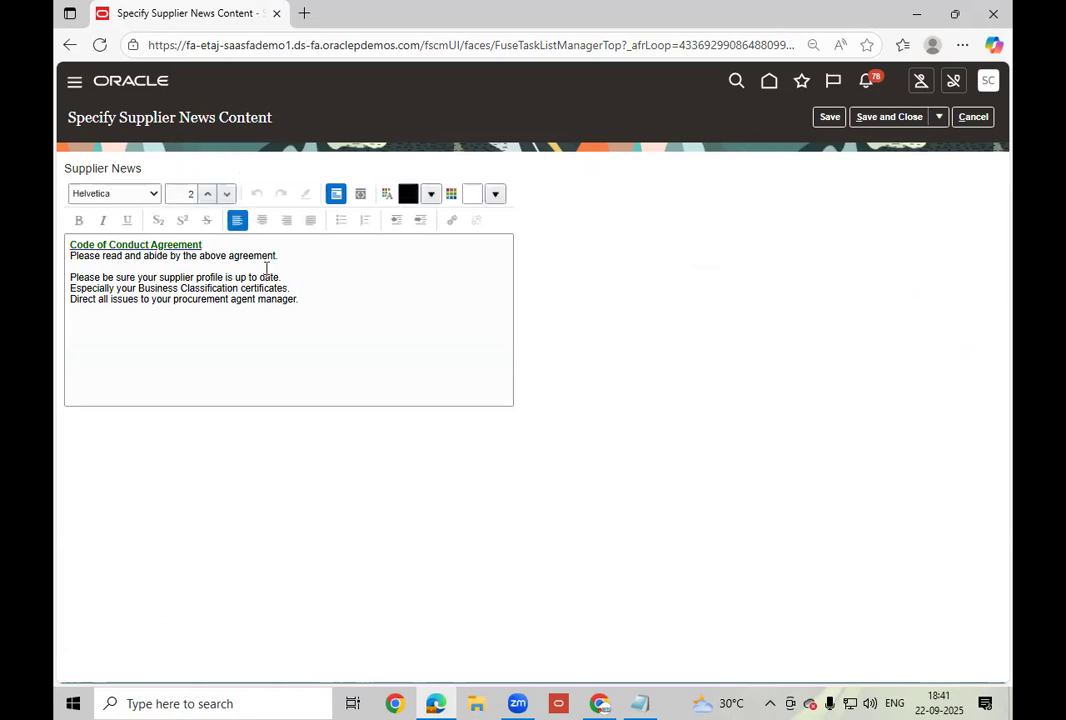
click(324, 297)
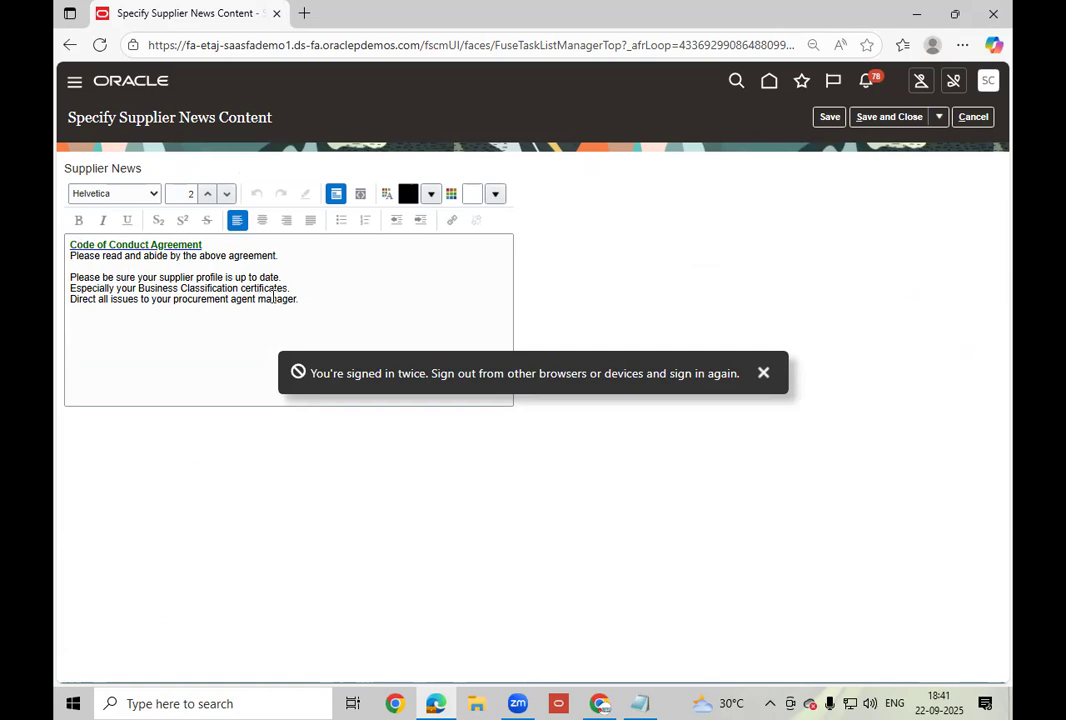
click(976, 118)
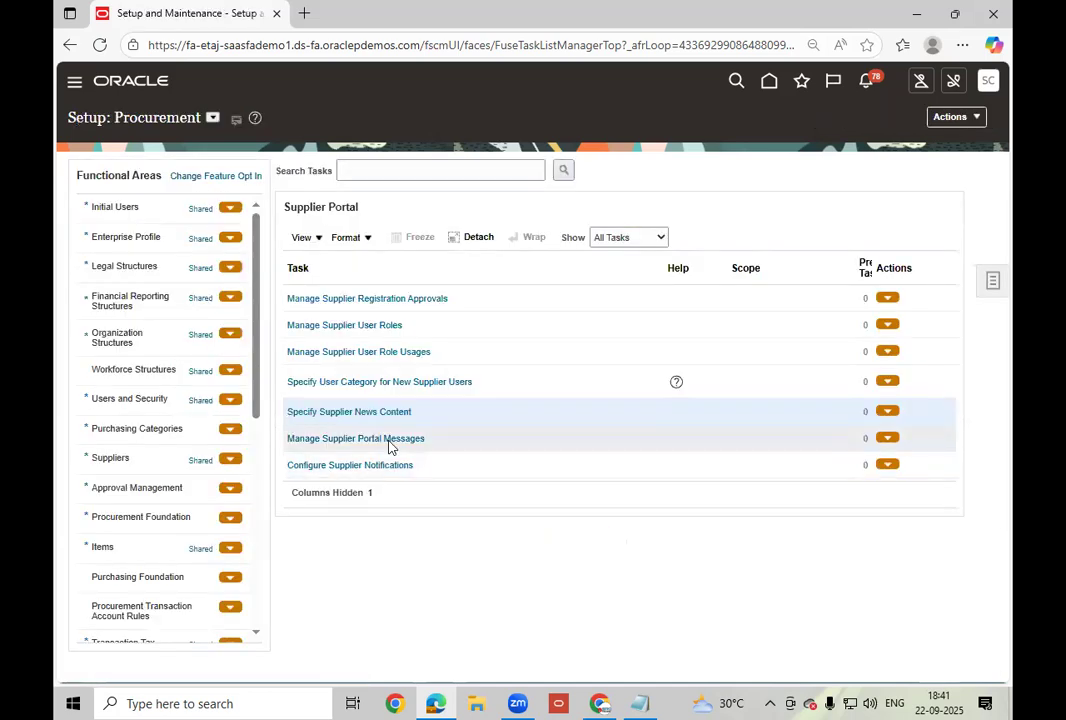
Open Manage Supplier Portal Messages and search to list the Supplier Portal messages.
click(410, 441)
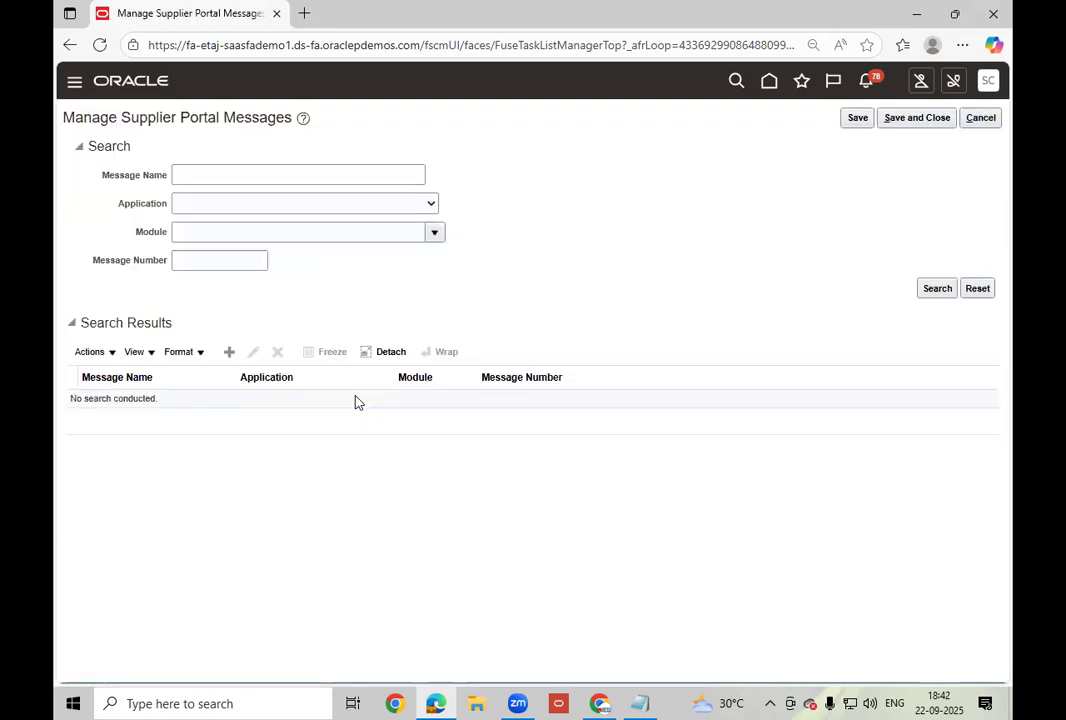
click(936, 288)
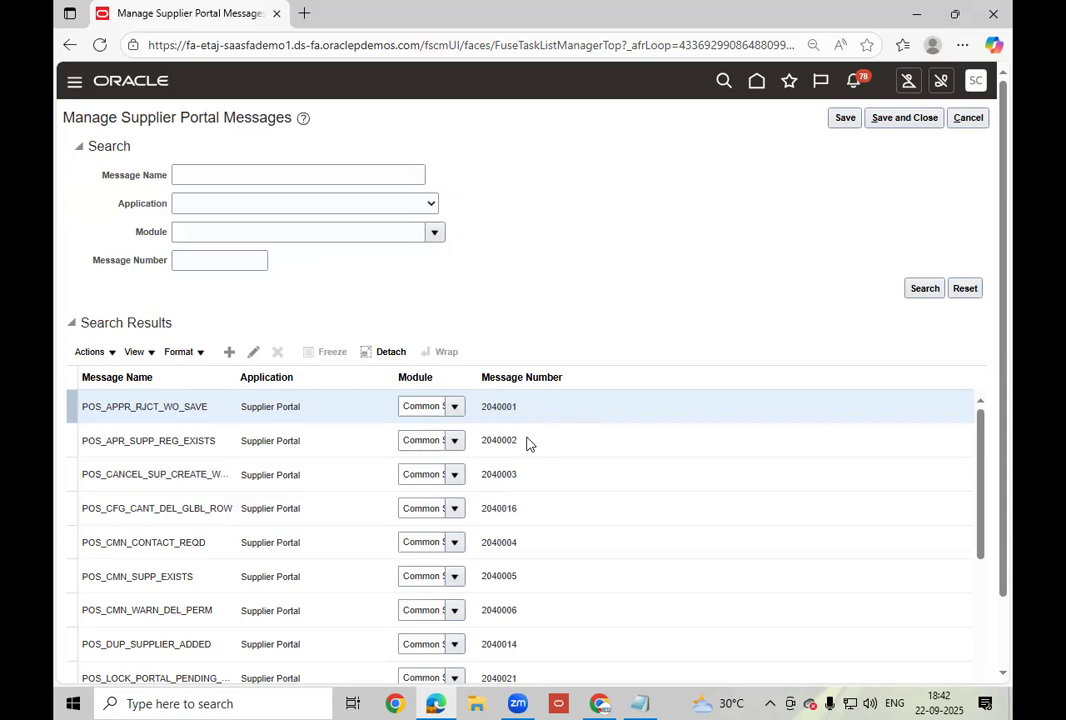
scroll(269, 404, down, 3)
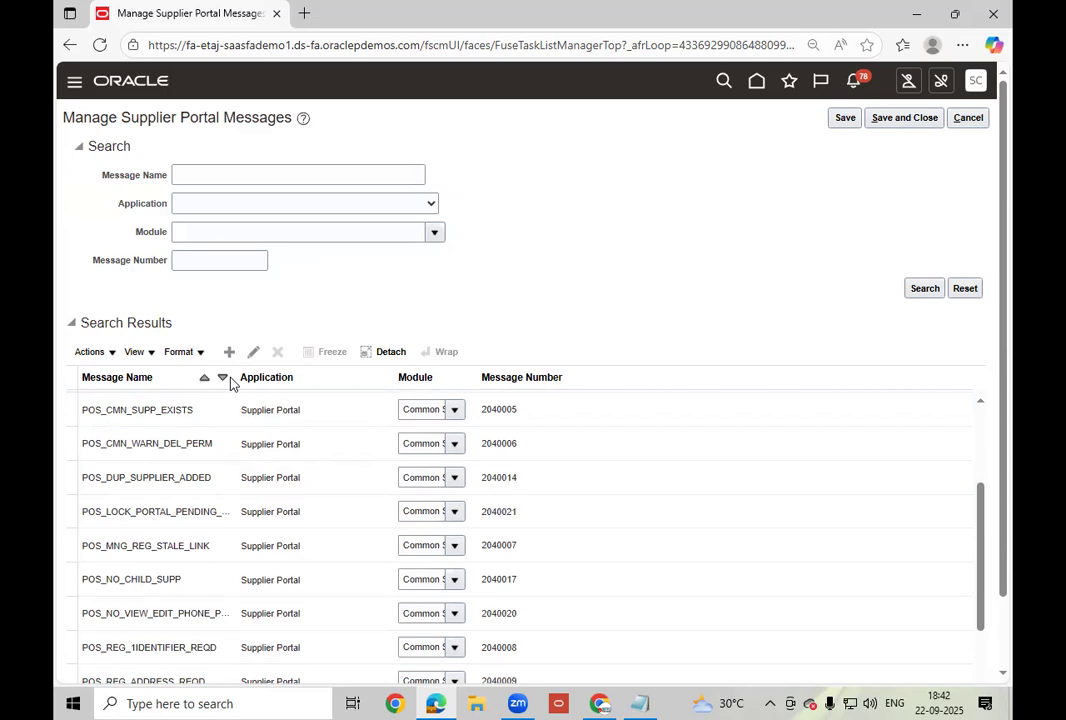
Widen the Message Name column and select the POS_CMN_SUPP_EXISTS message.
drag(235, 381, 340, 388)
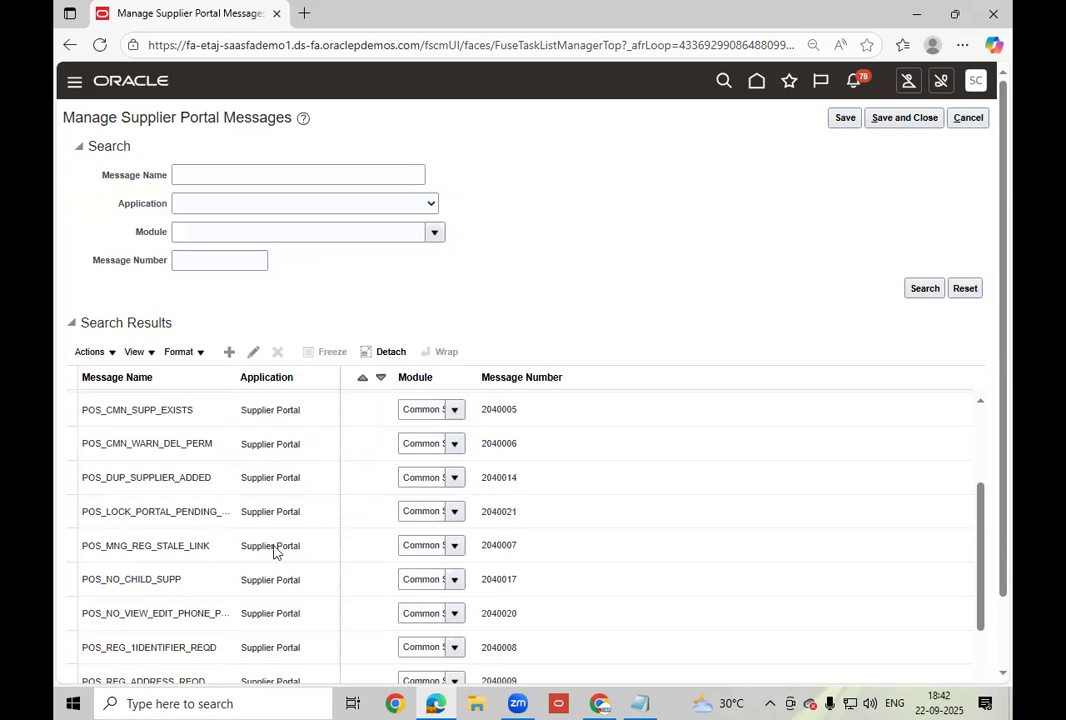
drag(275, 552, 248, 562)
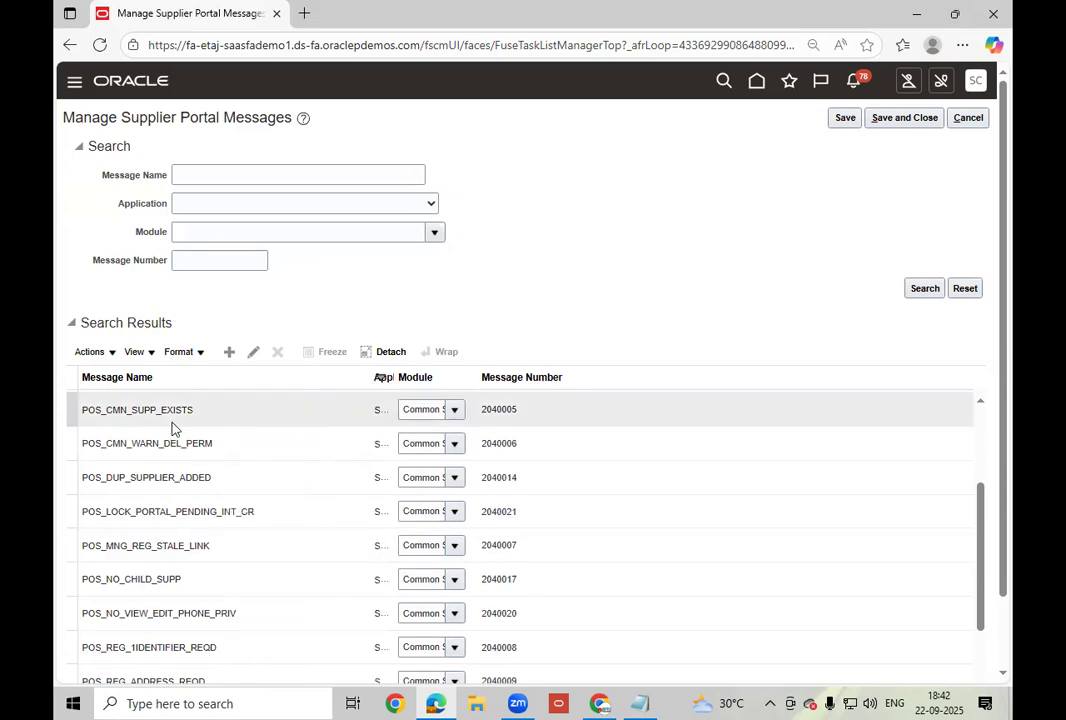
click(253, 418)
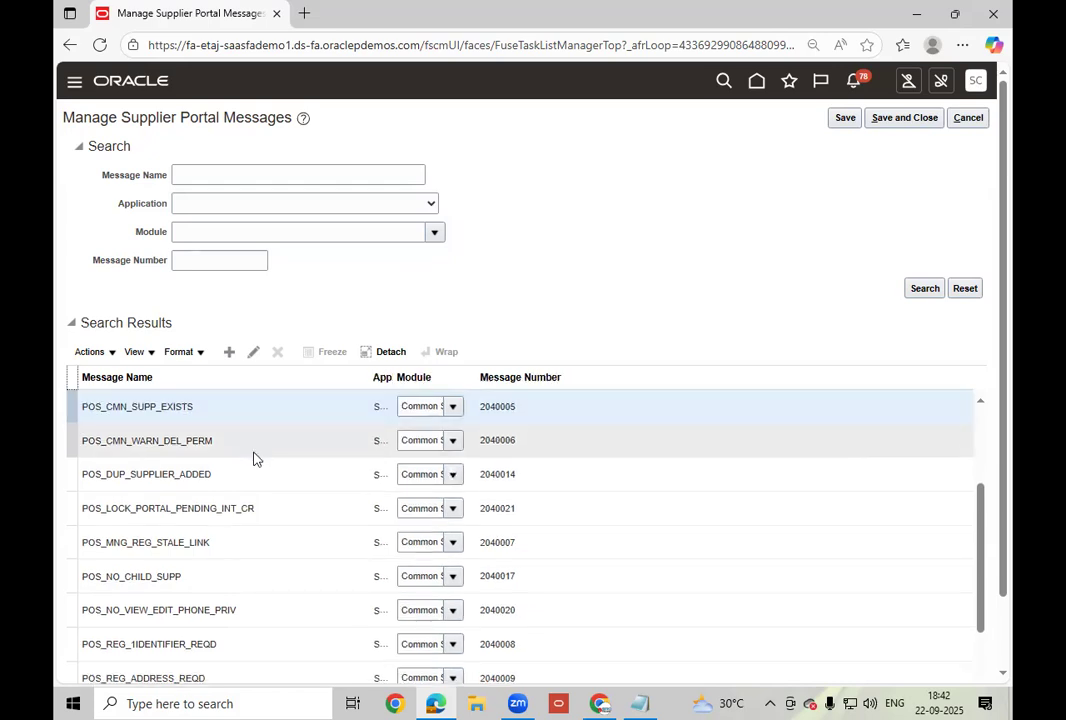
scroll(253, 458, down, 3)
scroll(253, 458, down, 2)
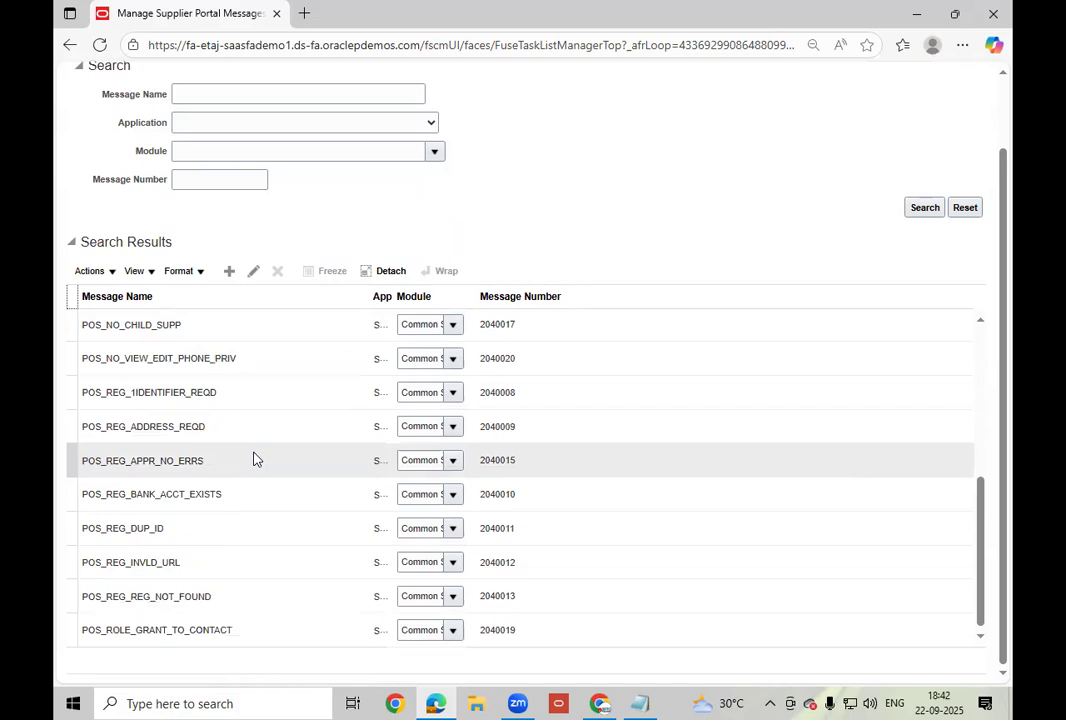
scroll(253, 458, up, 5)
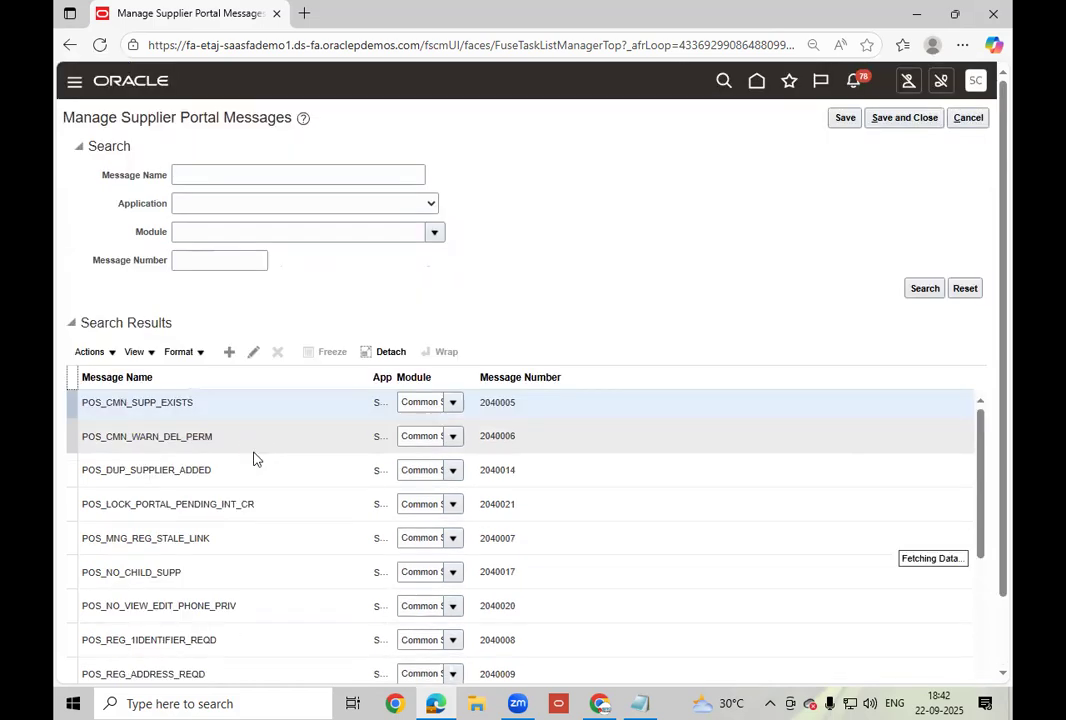
Cancel the messages page and open Configure Supplier Notifications, showing 30-day expiry and 2-day reminders.
click(980, 125)
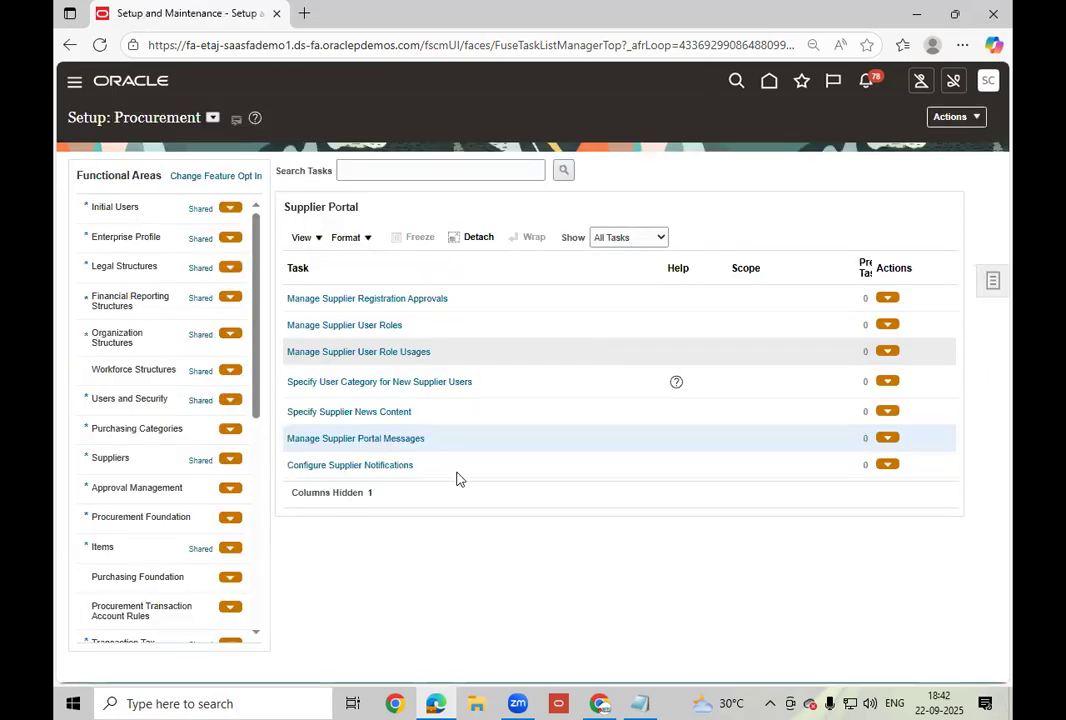
click(389, 466)
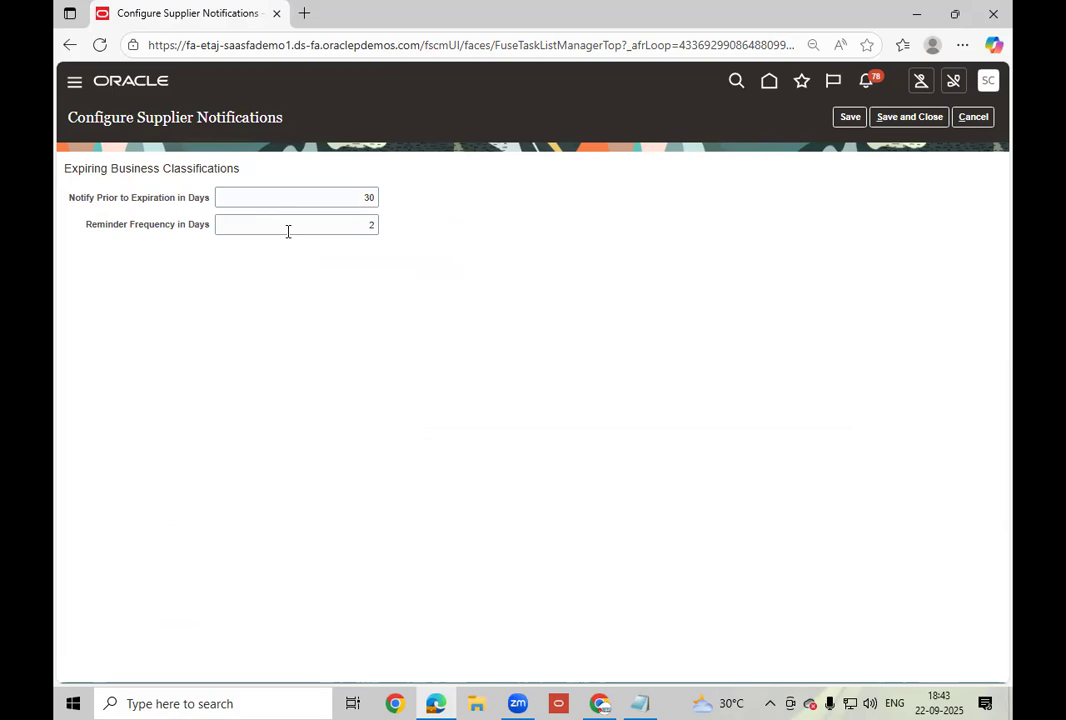
Cancel notification settings and load the instance URL from Instance Access.txt in the sign-in tab.
click(973, 117)
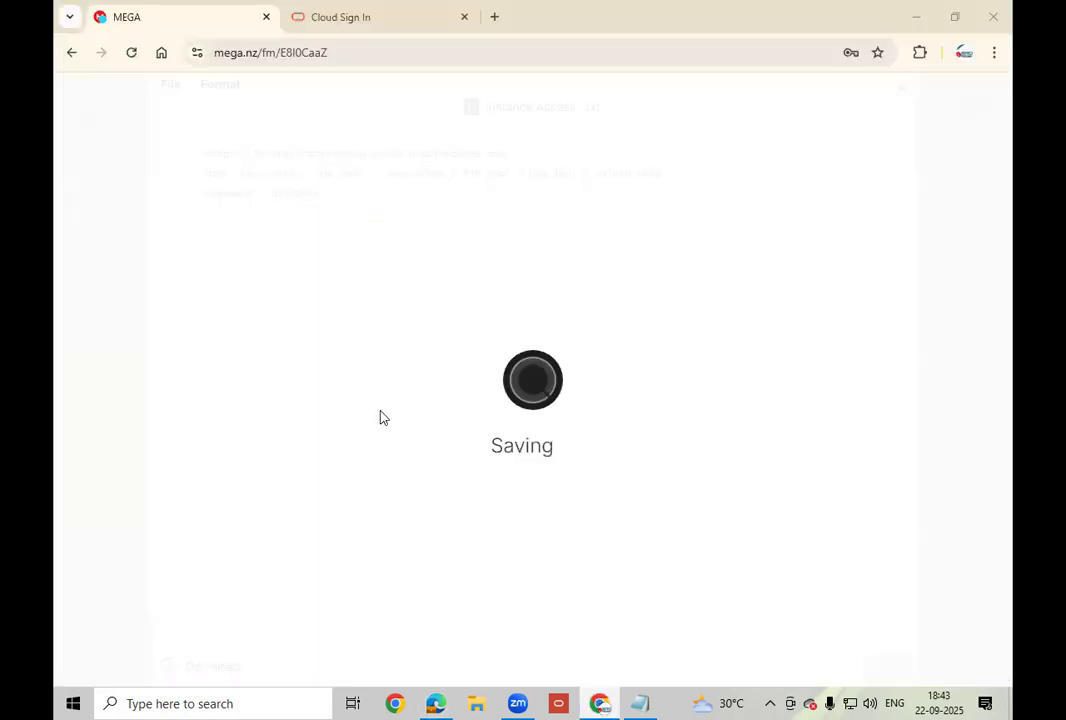
drag(531, 155, 205, 158)
key(ctrl+c)
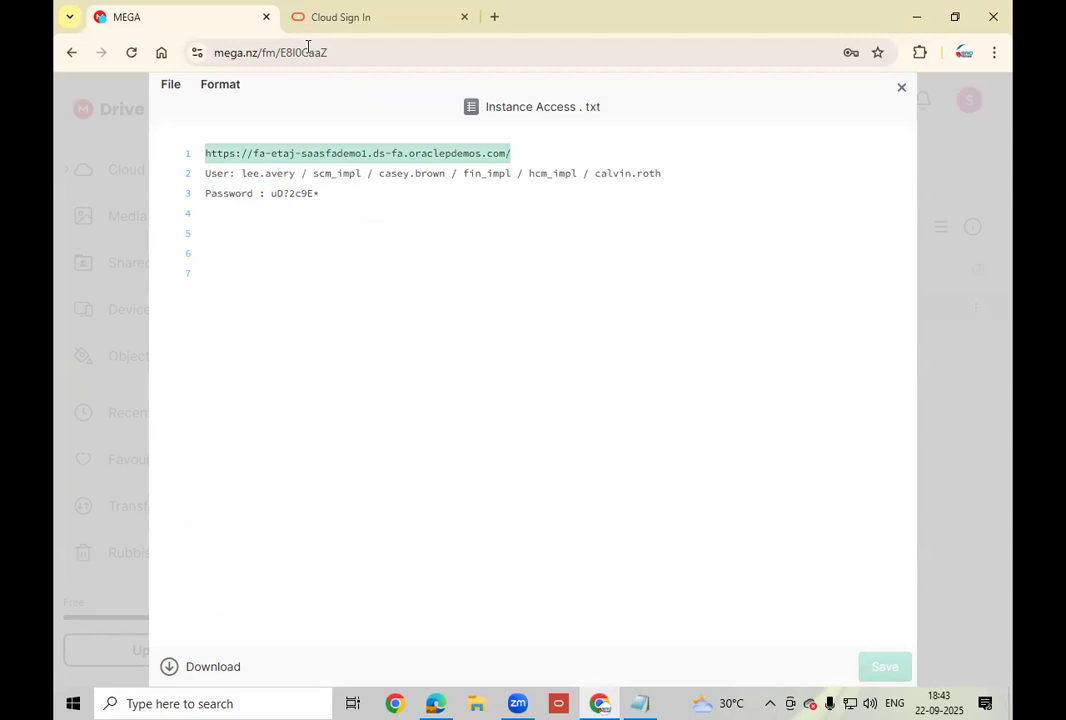
key(ctrl+Tab)
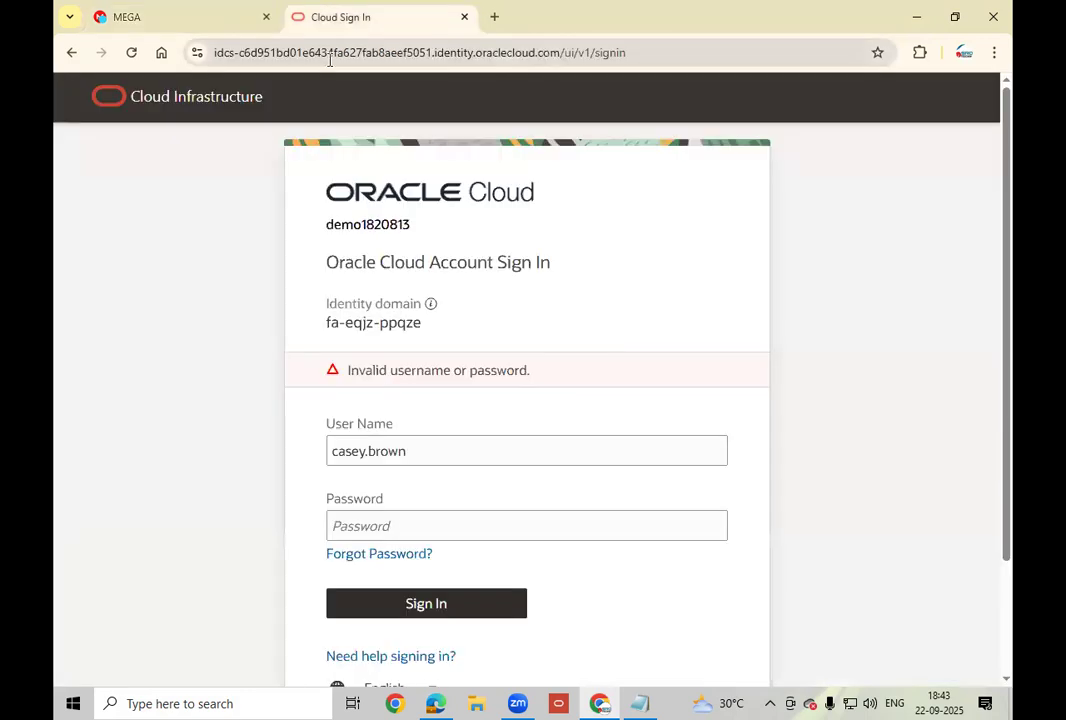
click(329, 59)
key(ctrl+v)
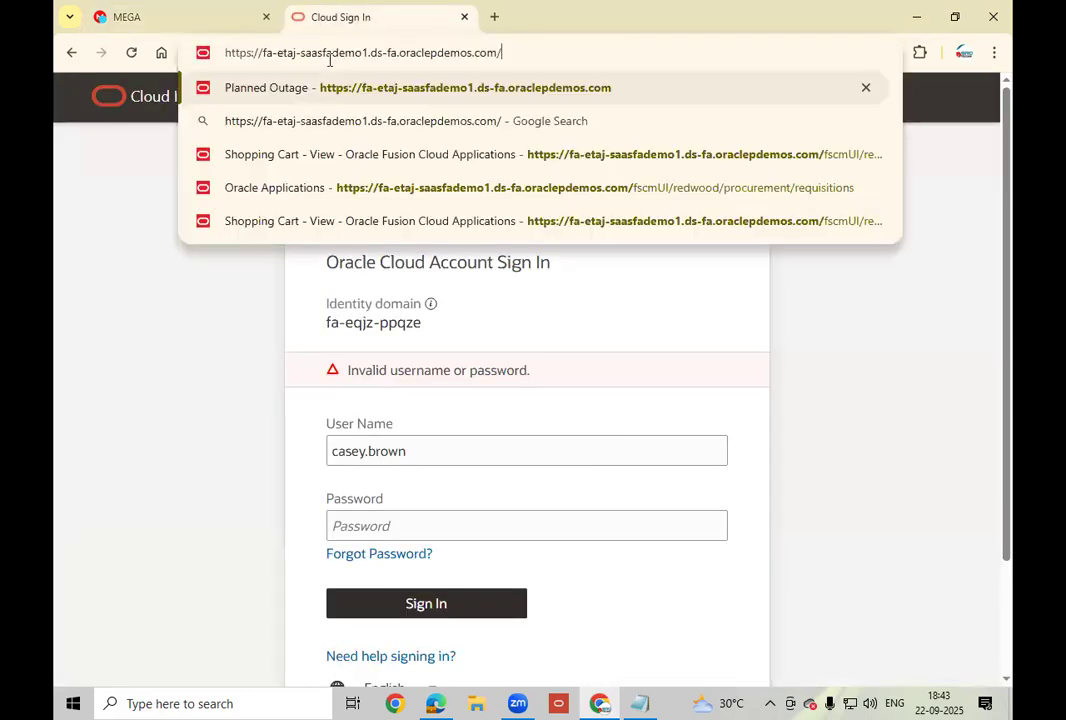
key(Return)
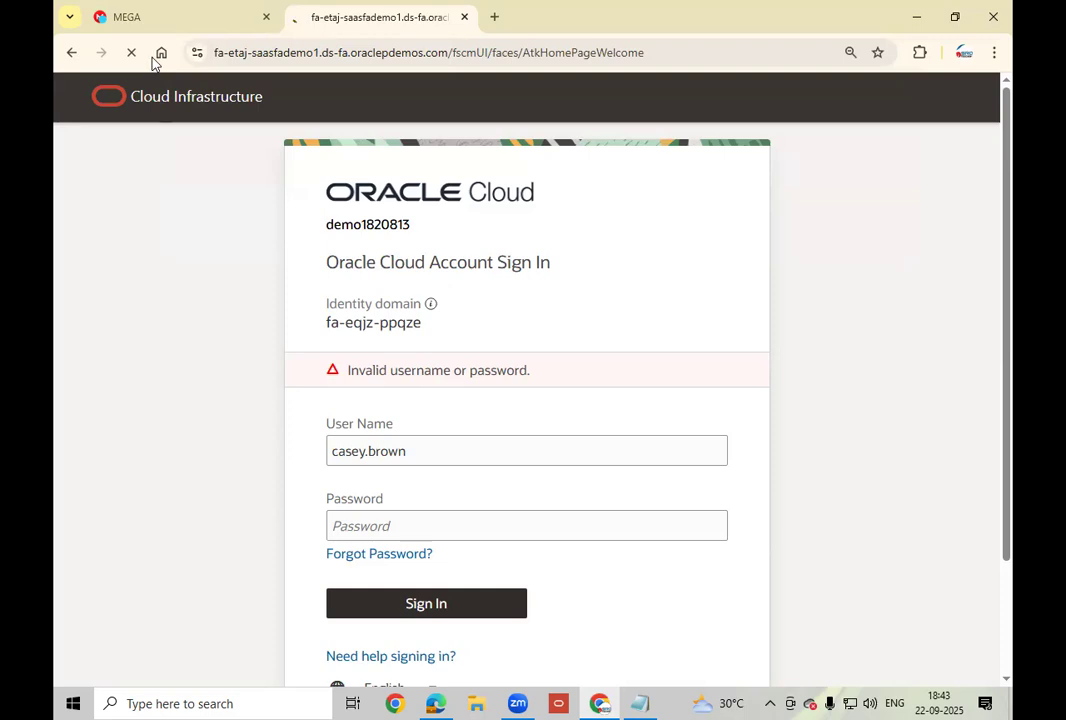
Copy the account password from the access notes and return to the sign-in tab.
key(ctrl+Tab)
click(366, 200)
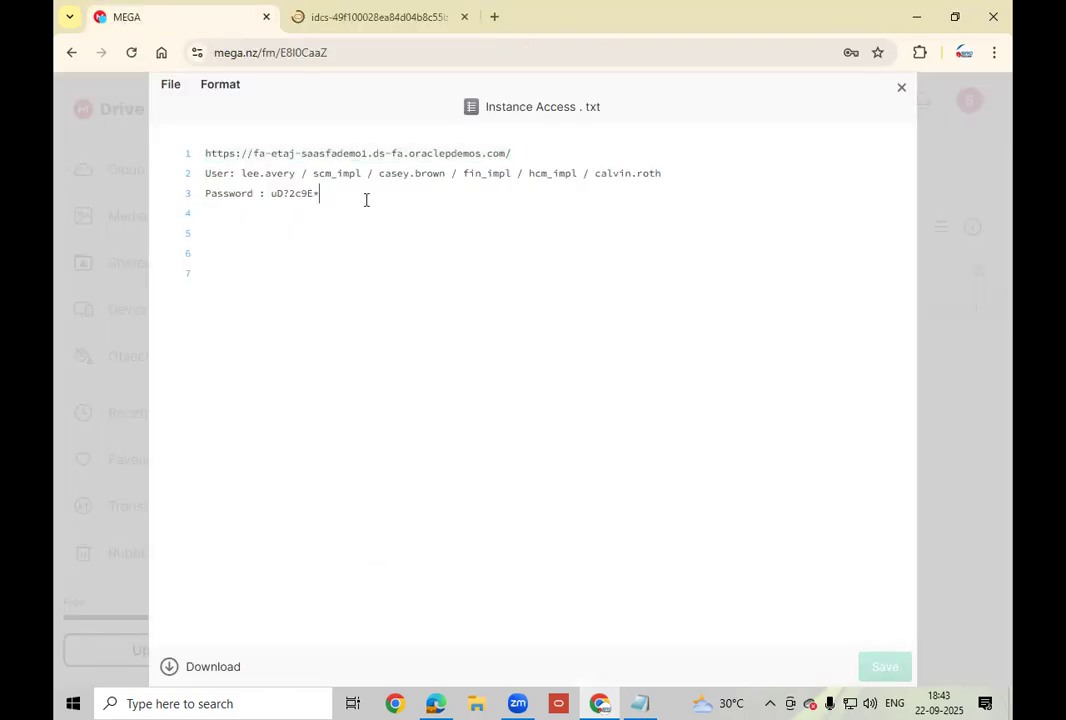
drag(366, 200, 269, 196)
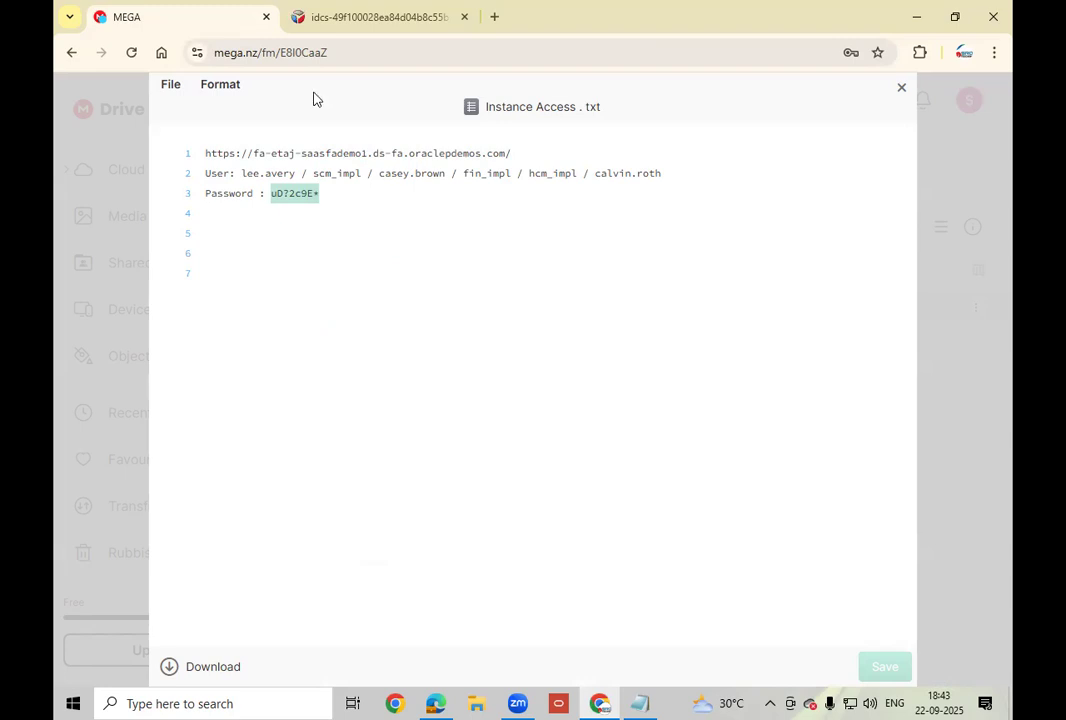
click(306, 20)
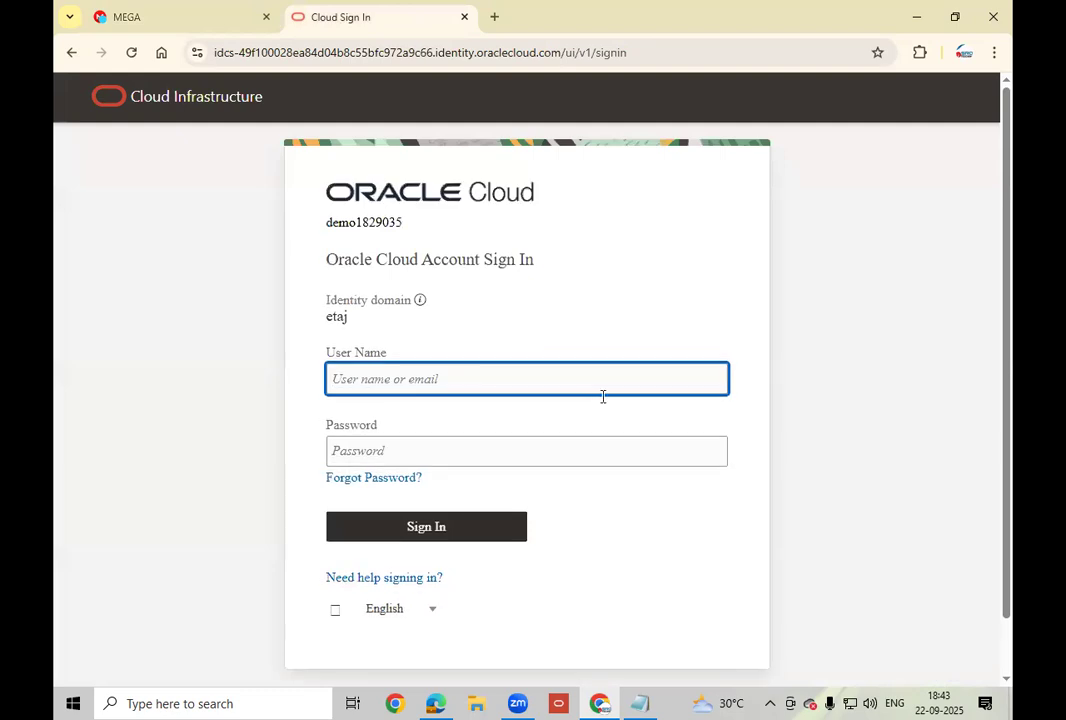
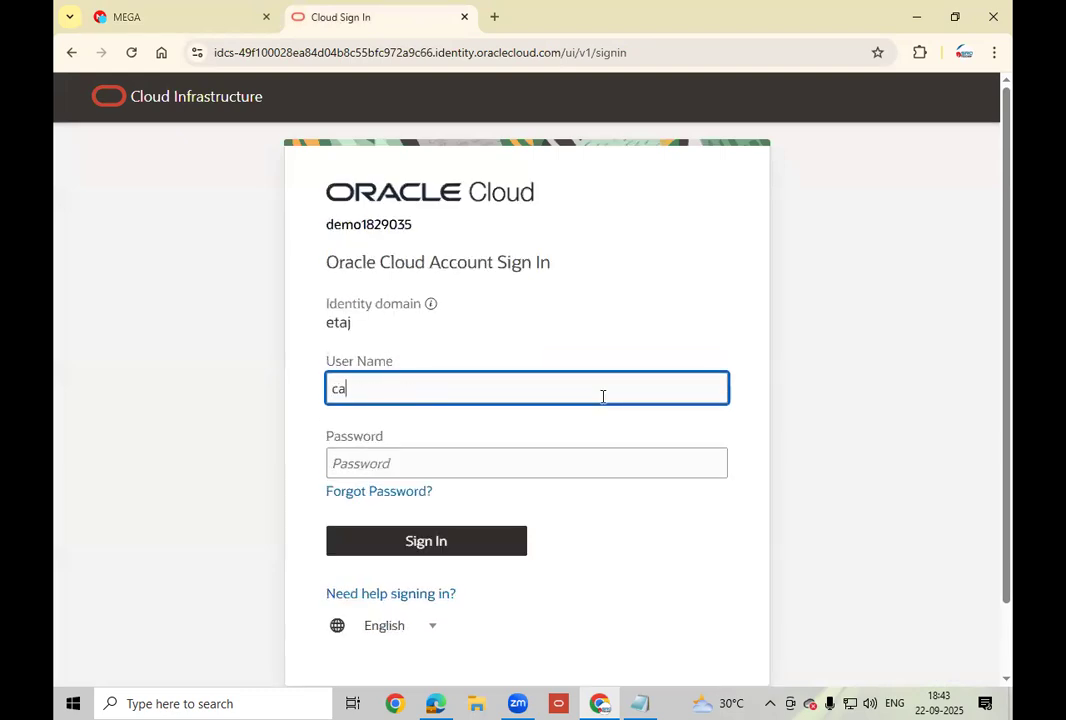
Sign in with the implementation user's name and the pasted password to reach the Welcome page.
key(Tab)
key(ctrl+v)
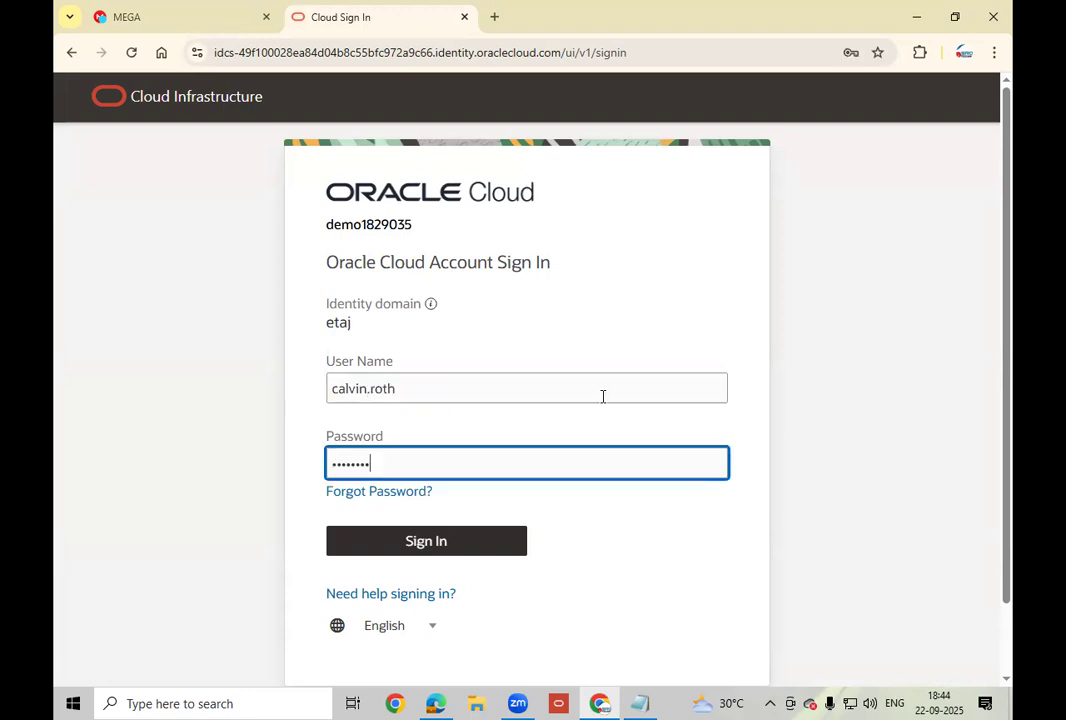
click(437, 546)
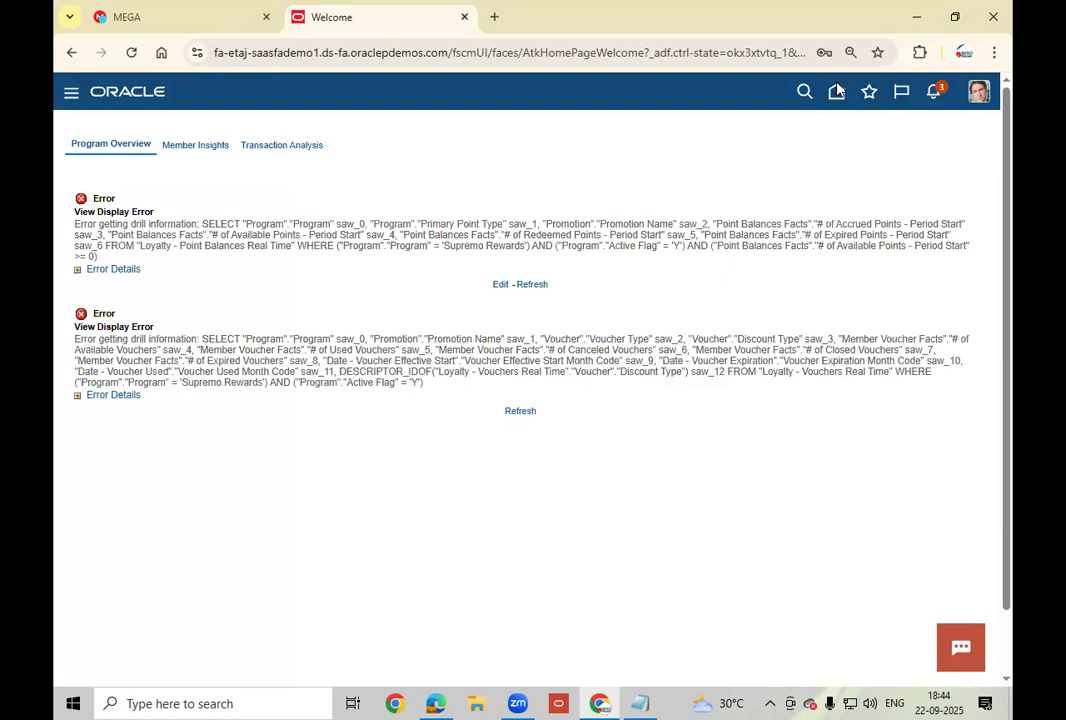
Return to the Welcome page and page through the app groups to the end and back to the first.
click(806, 95)
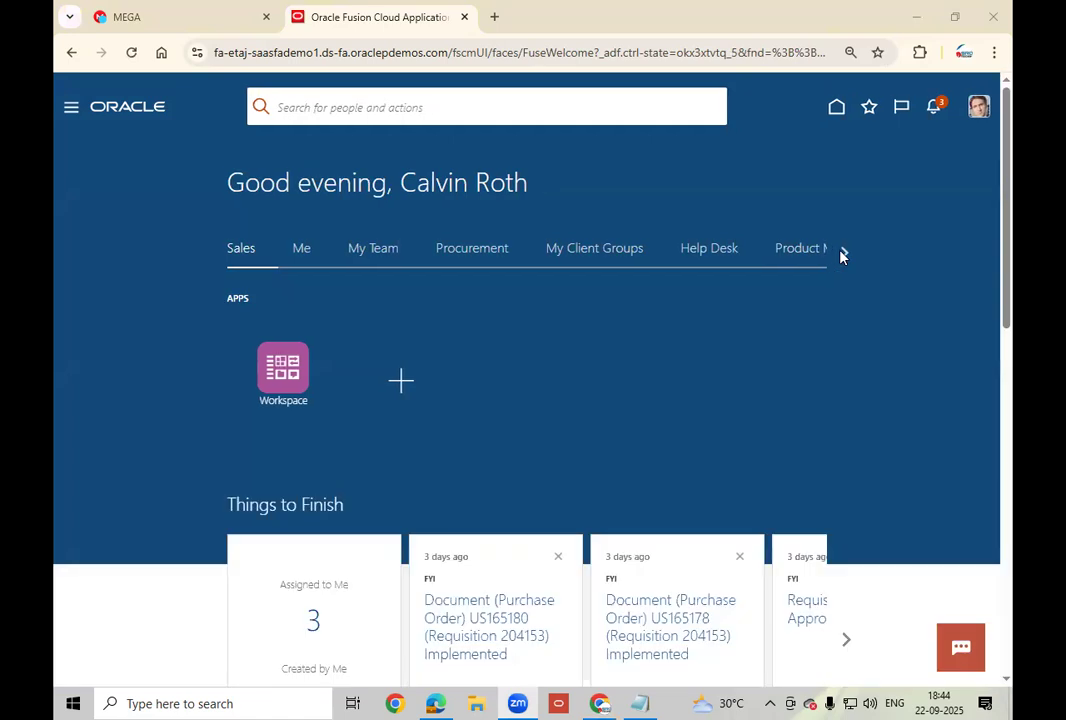
click(840, 257)
click(842, 254)
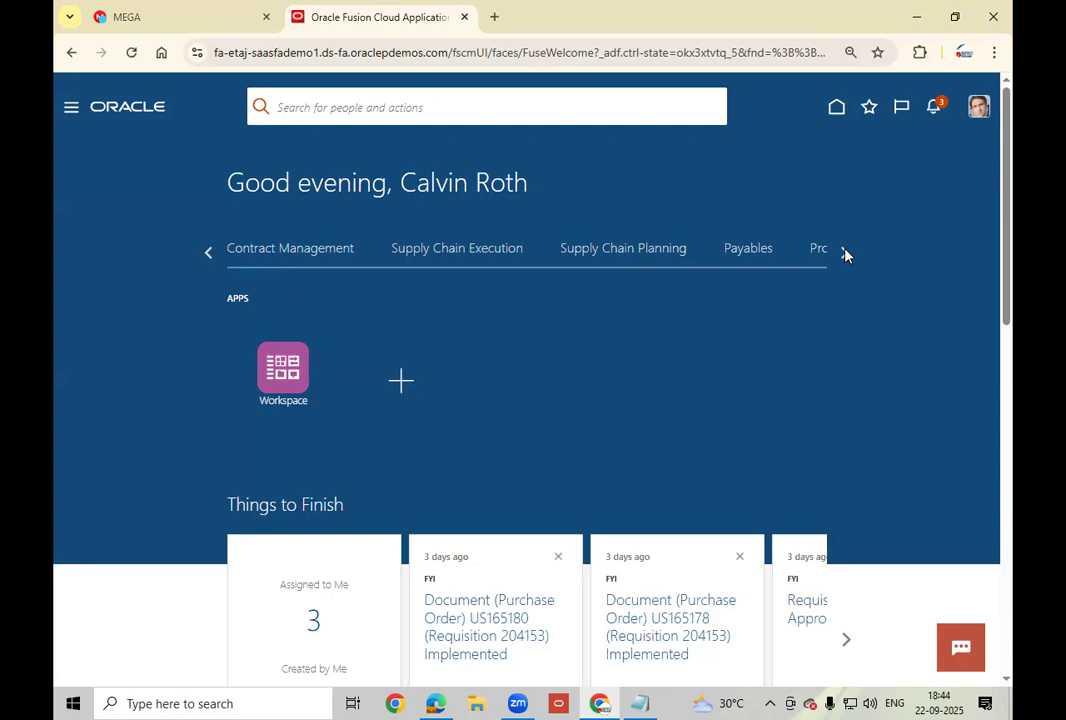
click(843, 254)
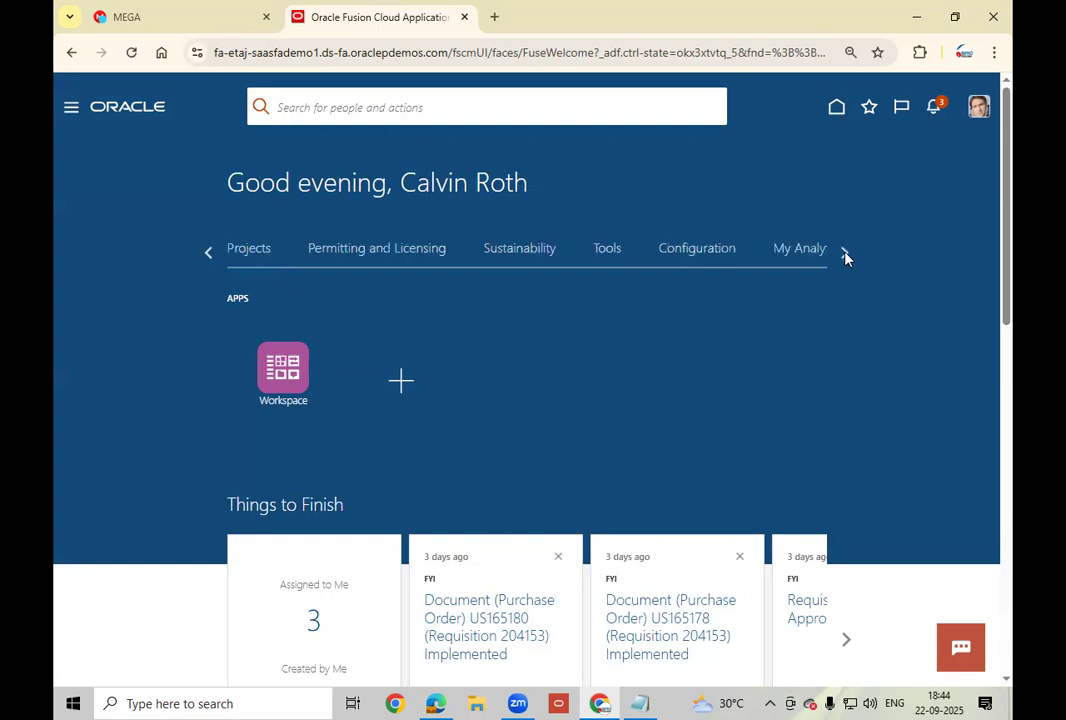
click(845, 256)
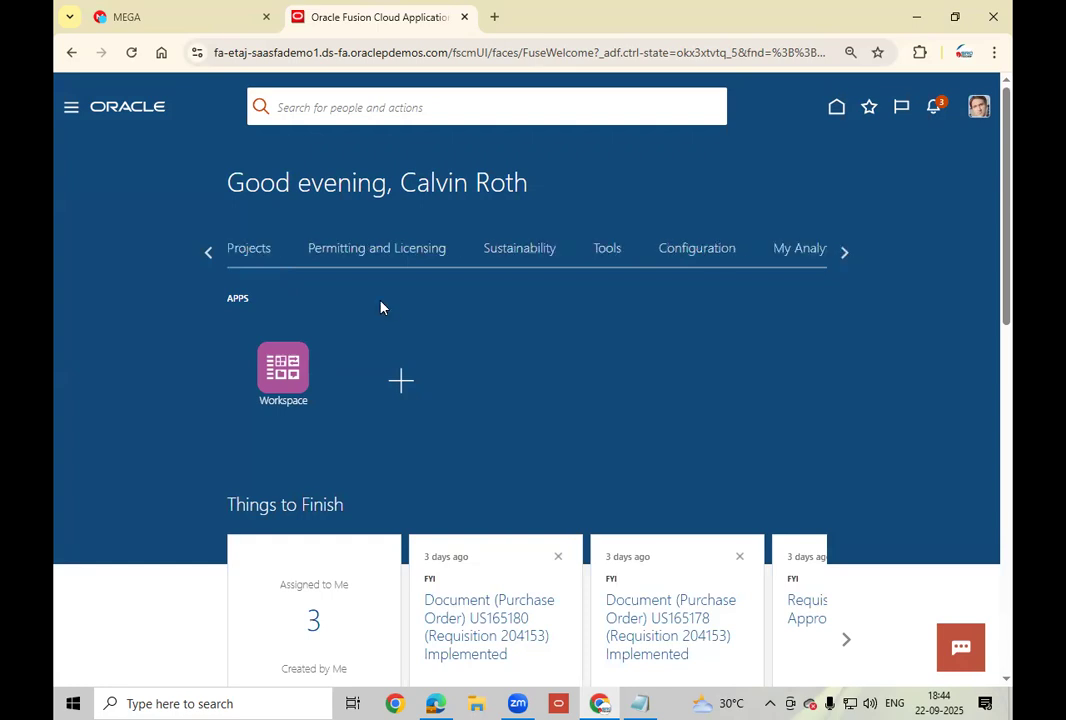
click(209, 254)
click(209, 254)
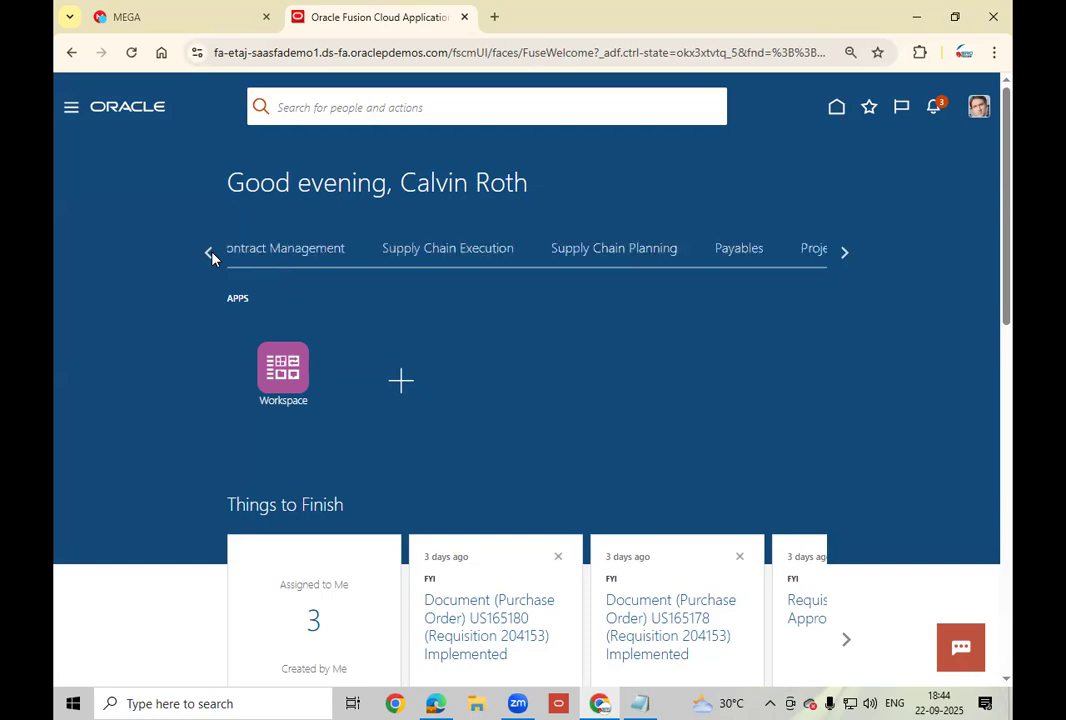
click(209, 254)
click(209, 254)
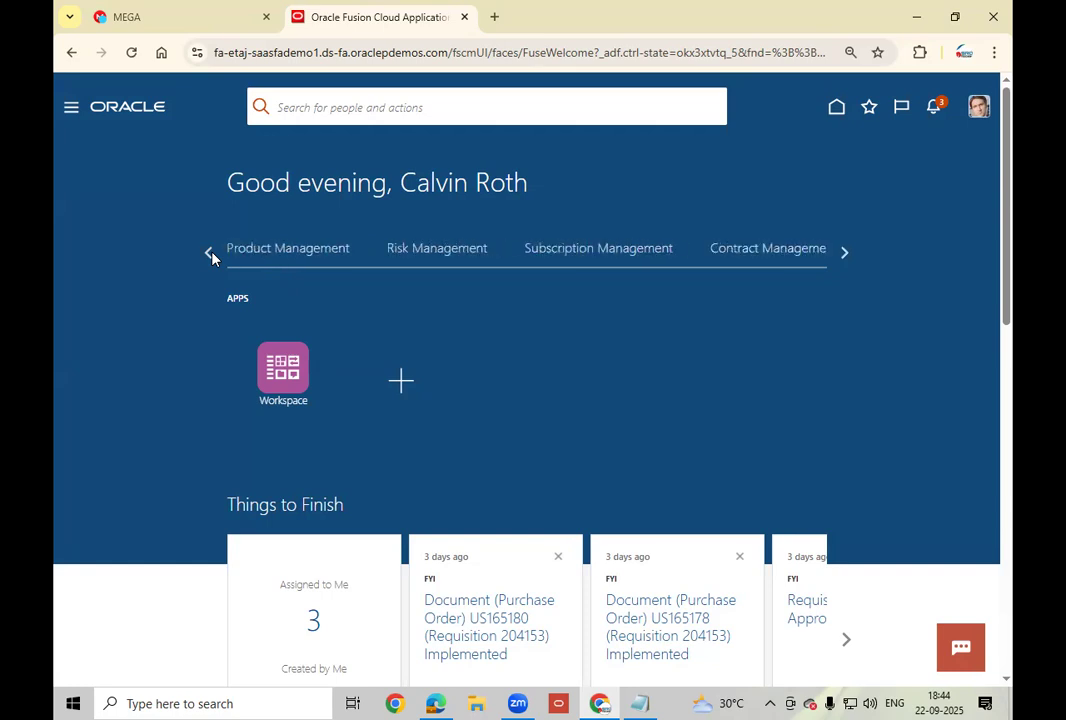
click(209, 254)
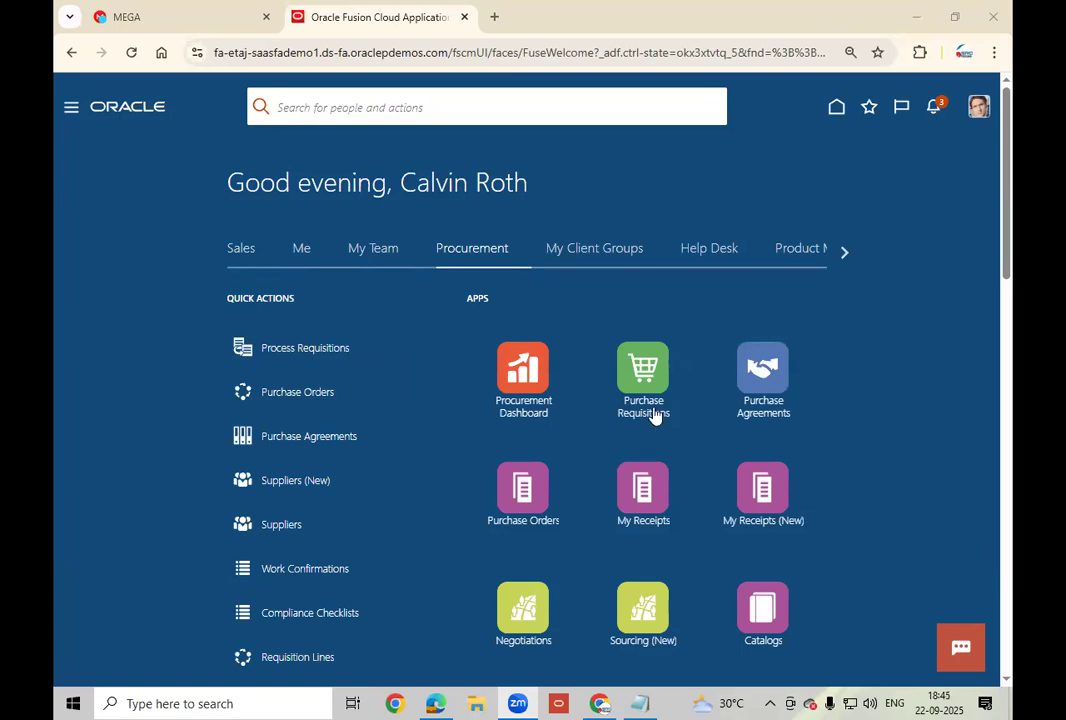
Scroll down the Welcome page to the Procurement quick actions and apps.
scroll(653, 415, down, 2)
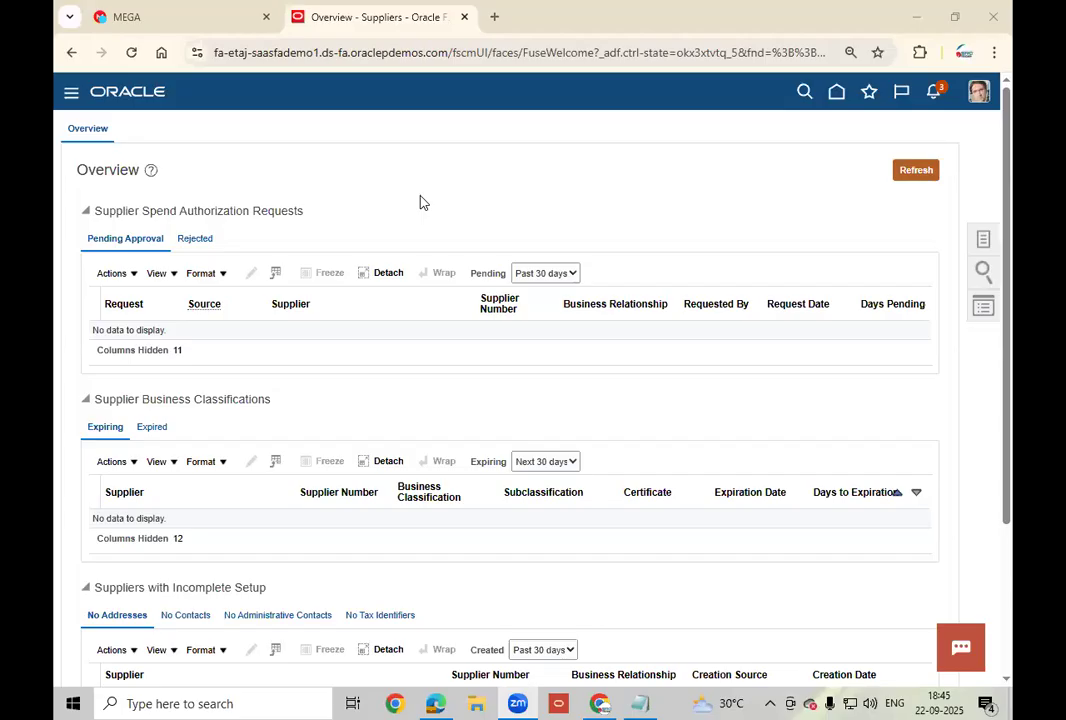
From the Suppliers work area Tasks panel, open Suppliers (New) in a new tab.
click(986, 241)
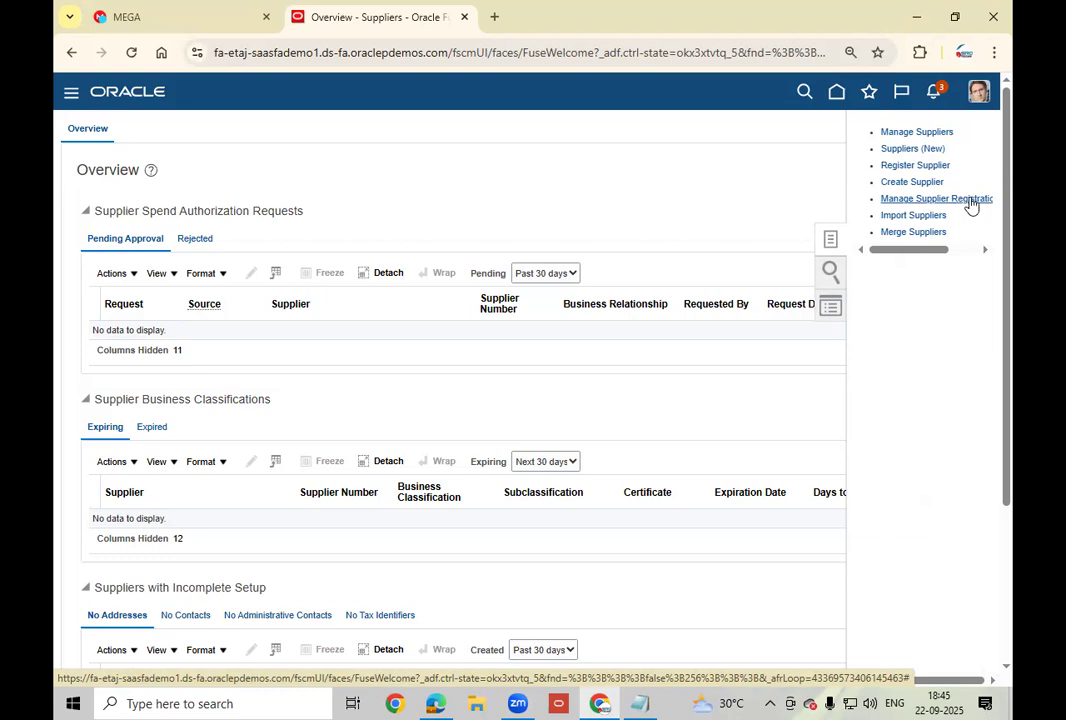
drag(911, 252, 861, 257)
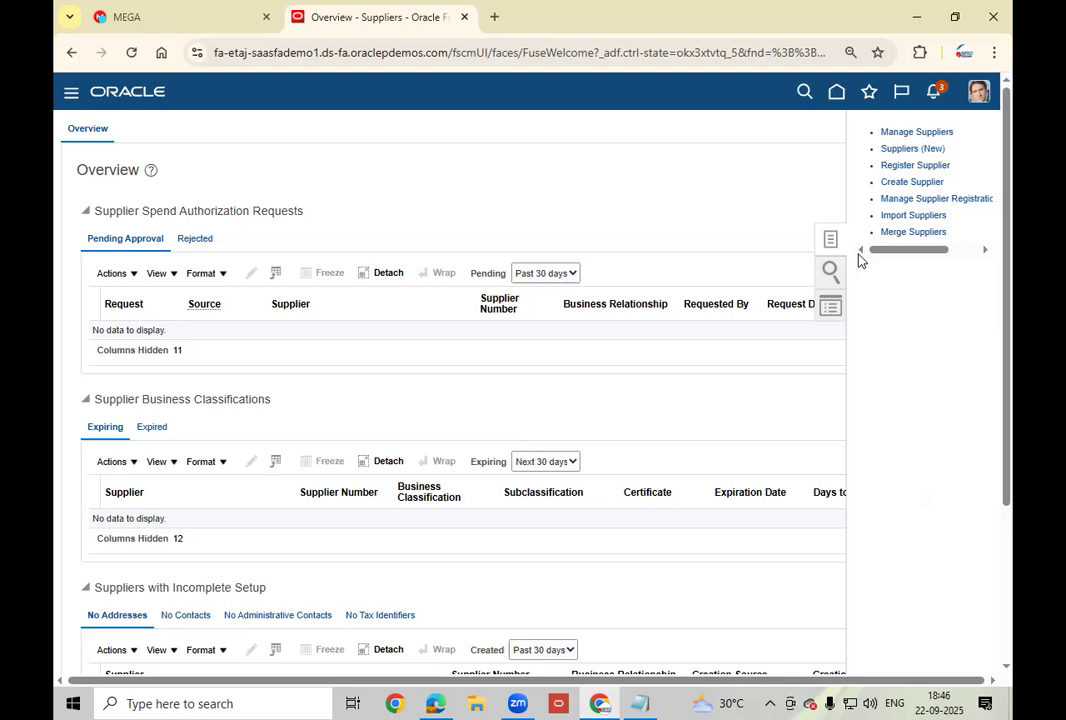
click(921, 152)
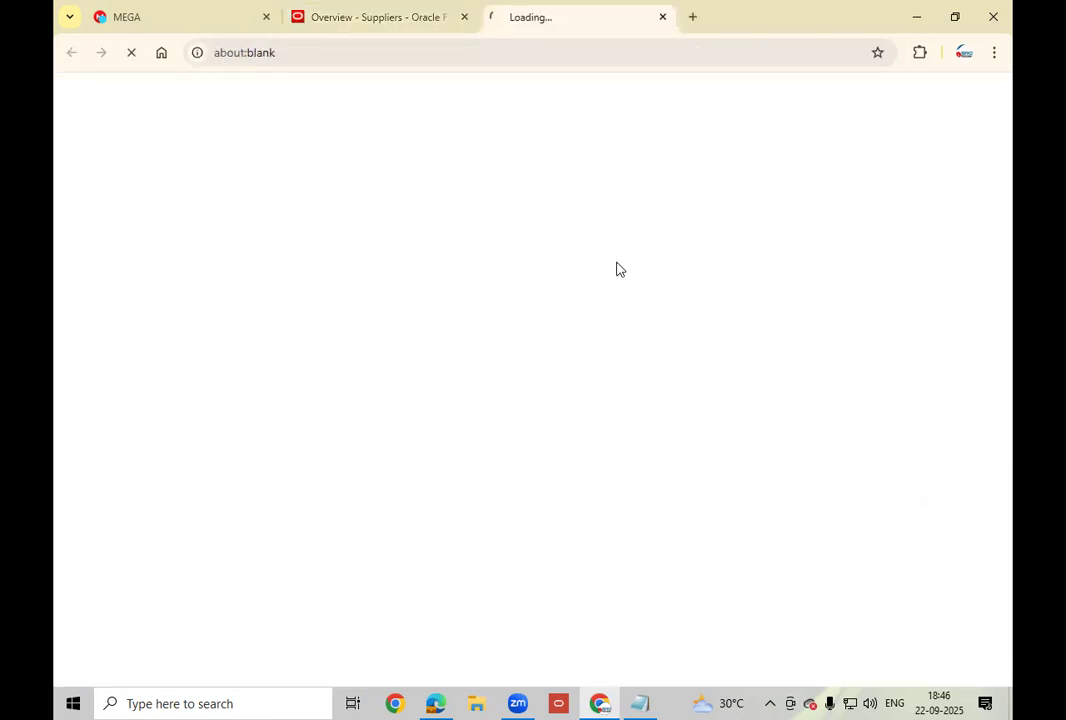
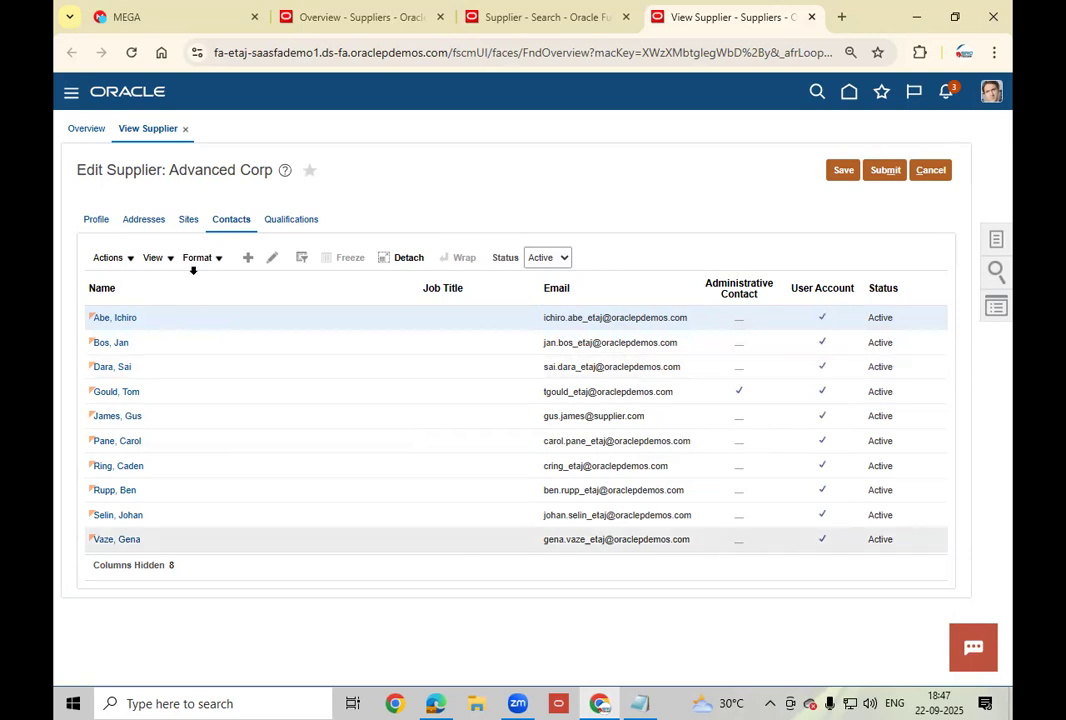
Add a new supplier contact and fill in its first name, last name and e-mail address.
click(247, 258)
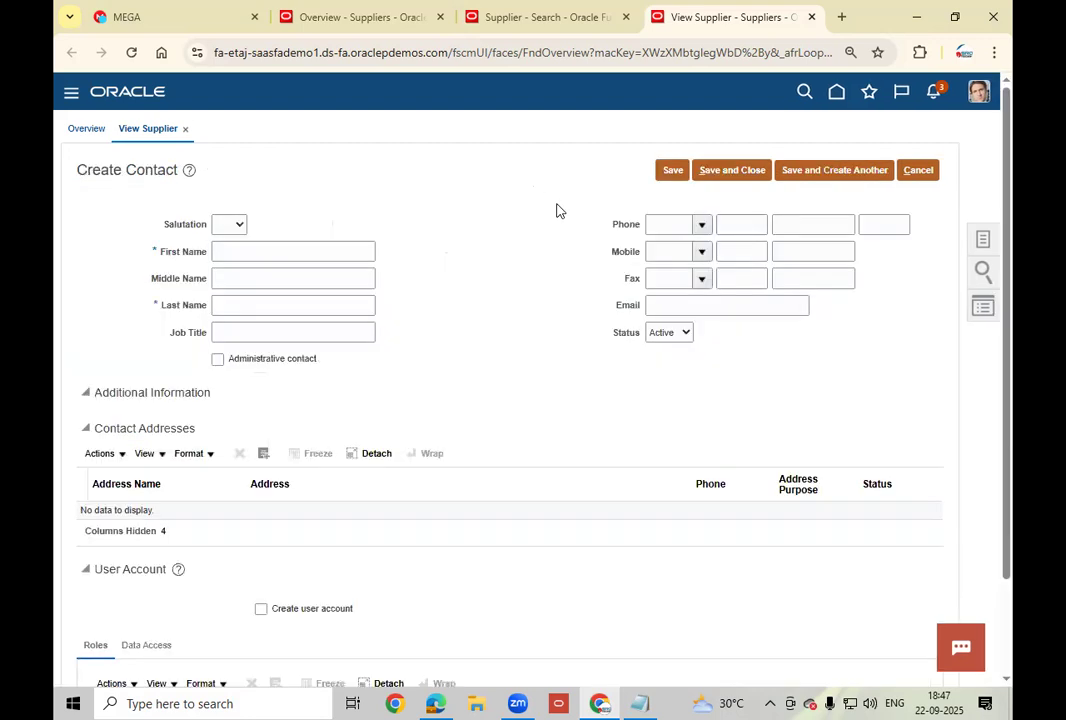
click(249, 250)
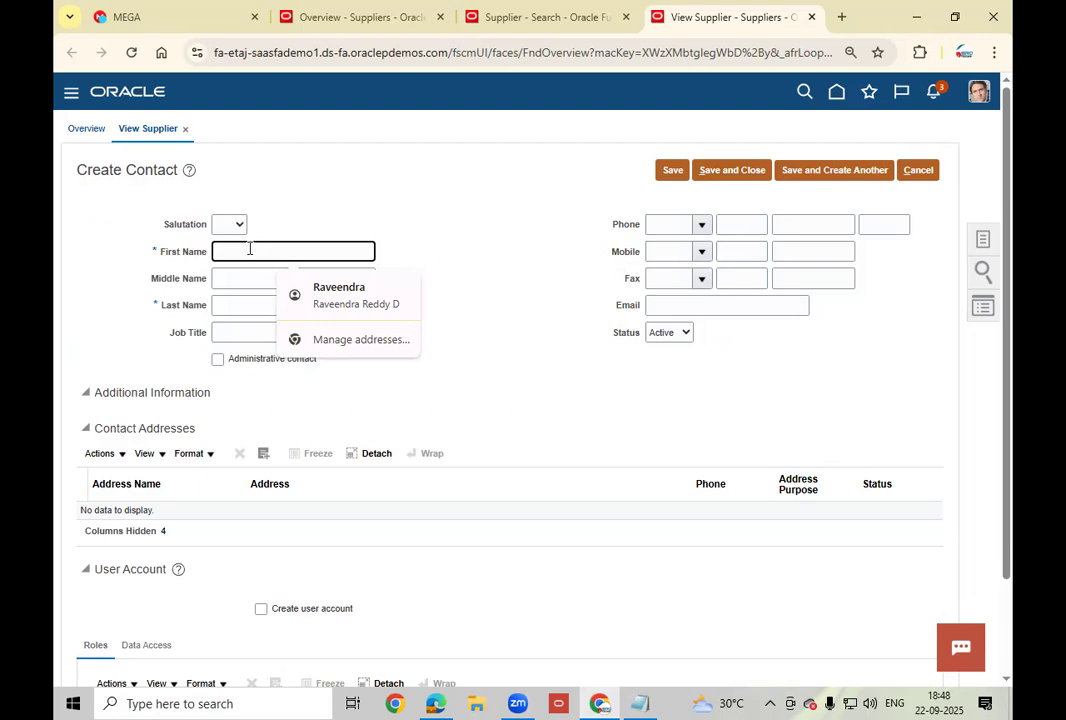
text(ADV)
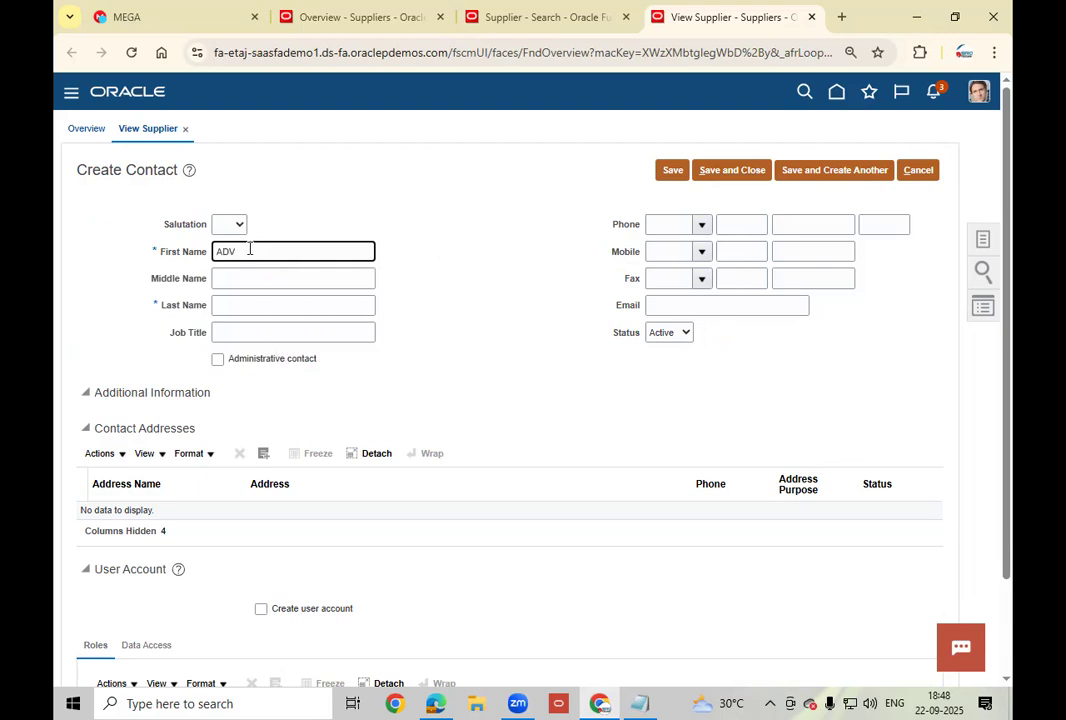
key(Tab)
key(Tab)
text(USER)
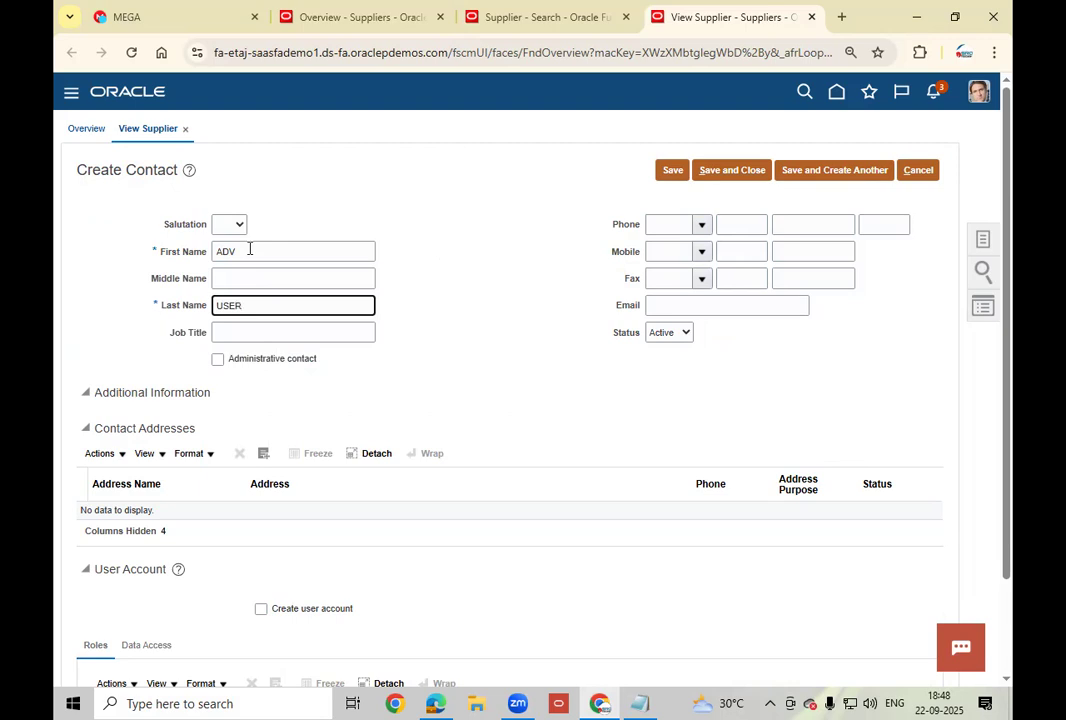
text(1)
click(238, 328)
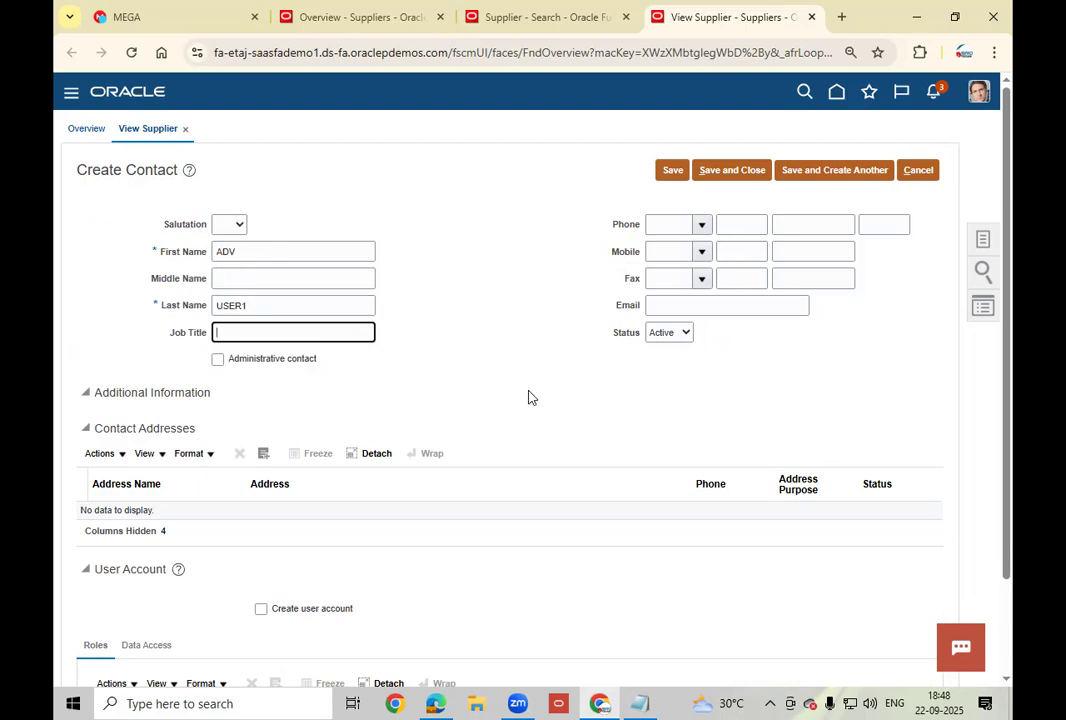
click(723, 306)
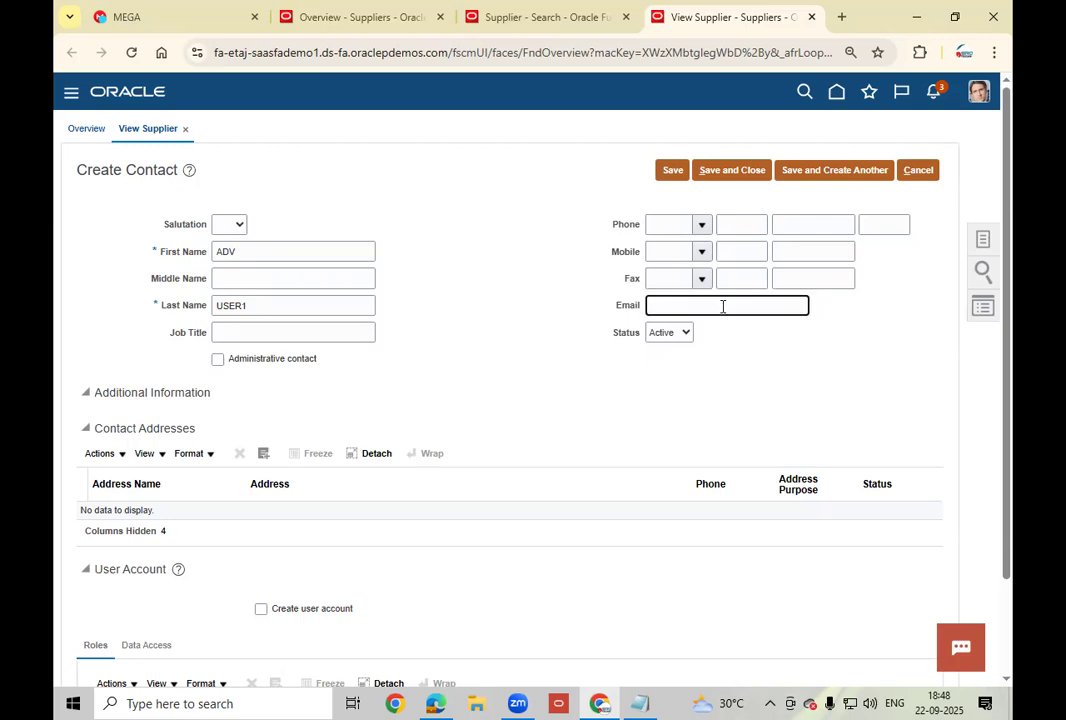
click(657, 383)
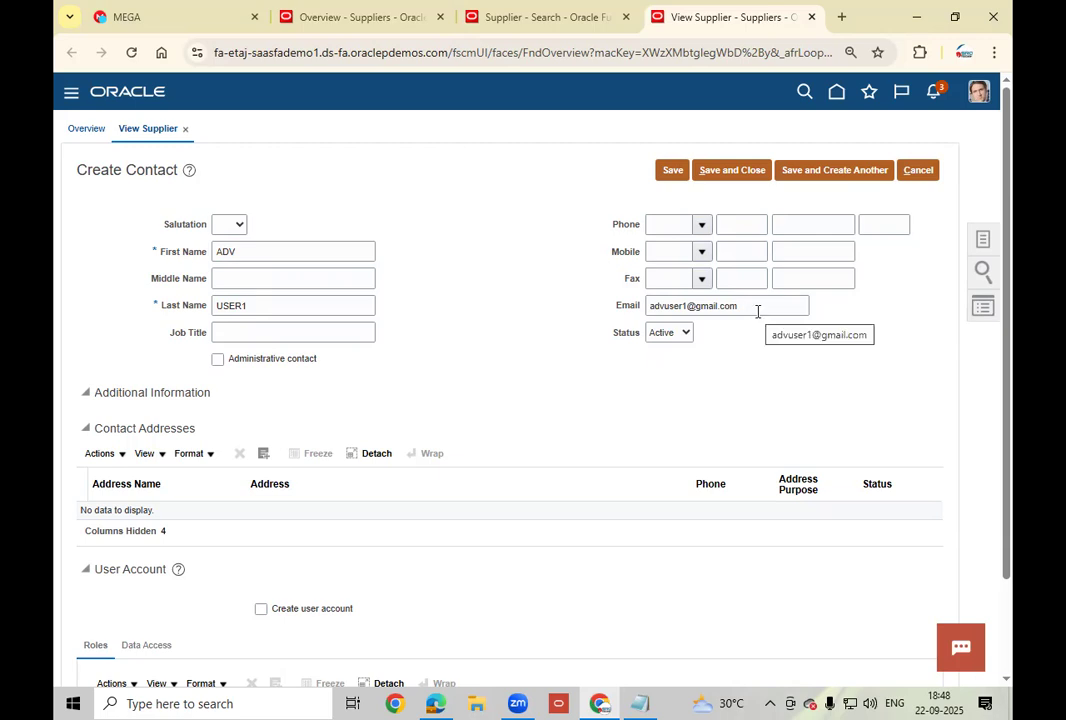
Attach the existing AC US1 supplier address in Boston to the contact.
click(264, 455)
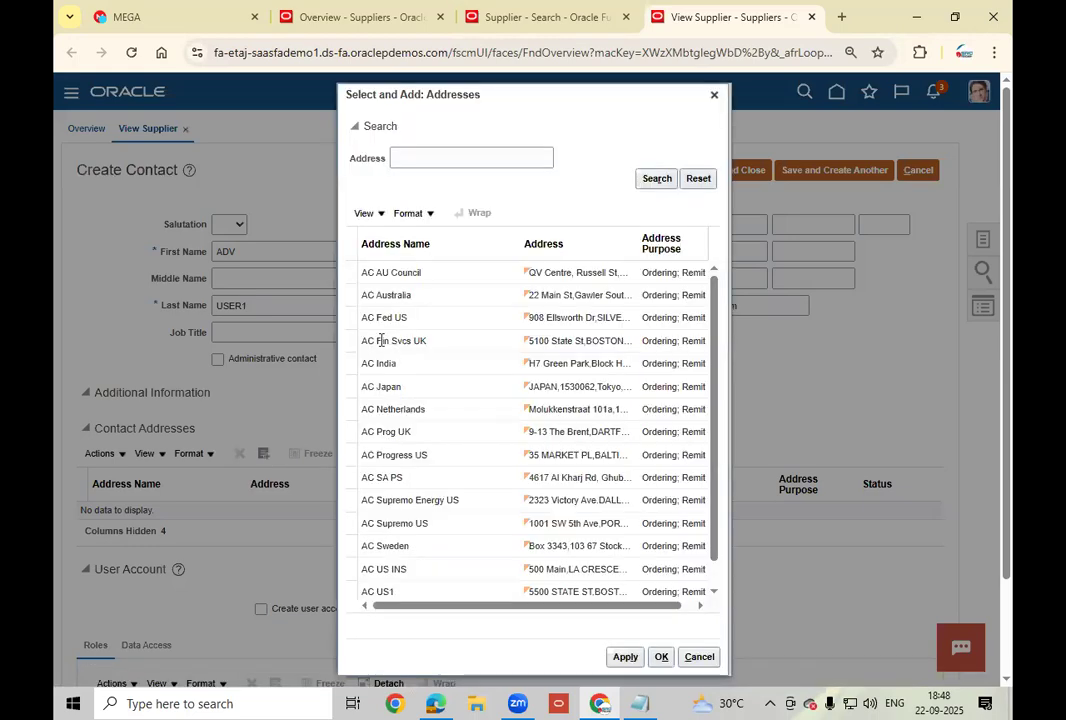
click(428, 590)
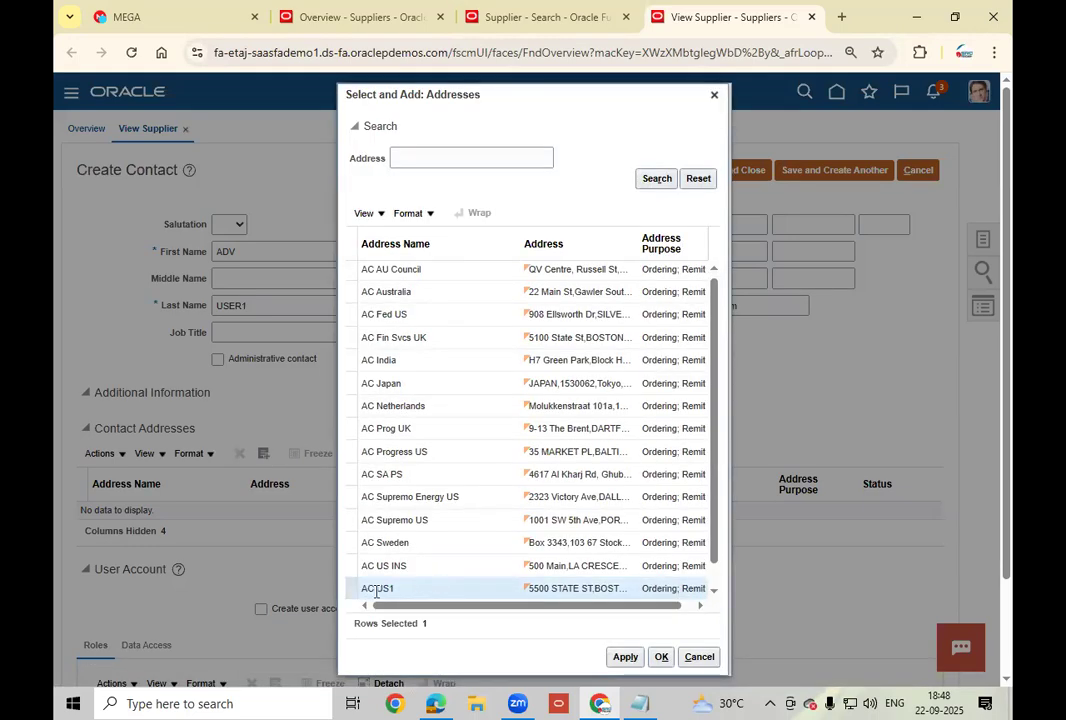
click(625, 657)
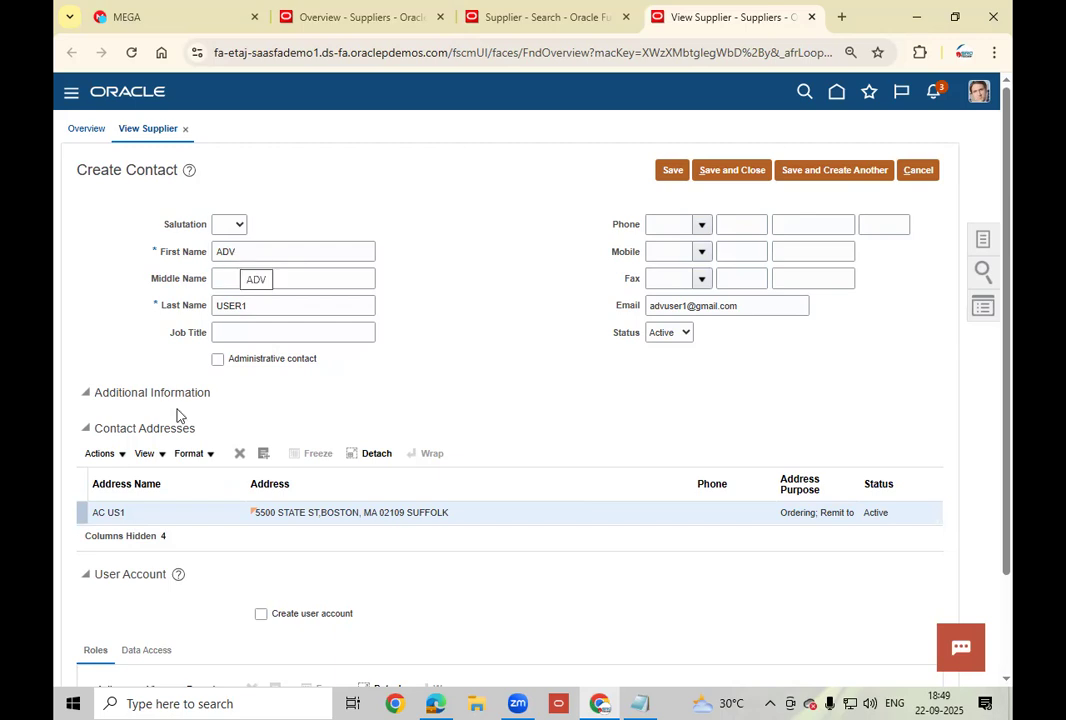
Request a user account for the contact, review its supplier roles, and save the contact.
click(264, 616)
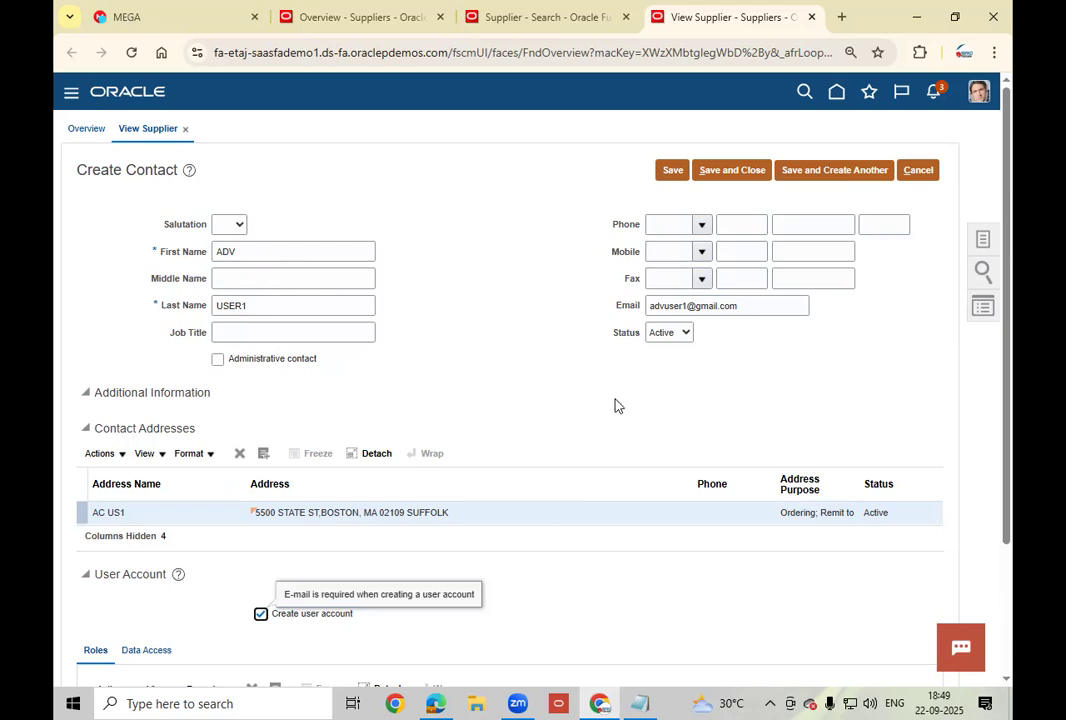
scroll(616, 405, down, 3)
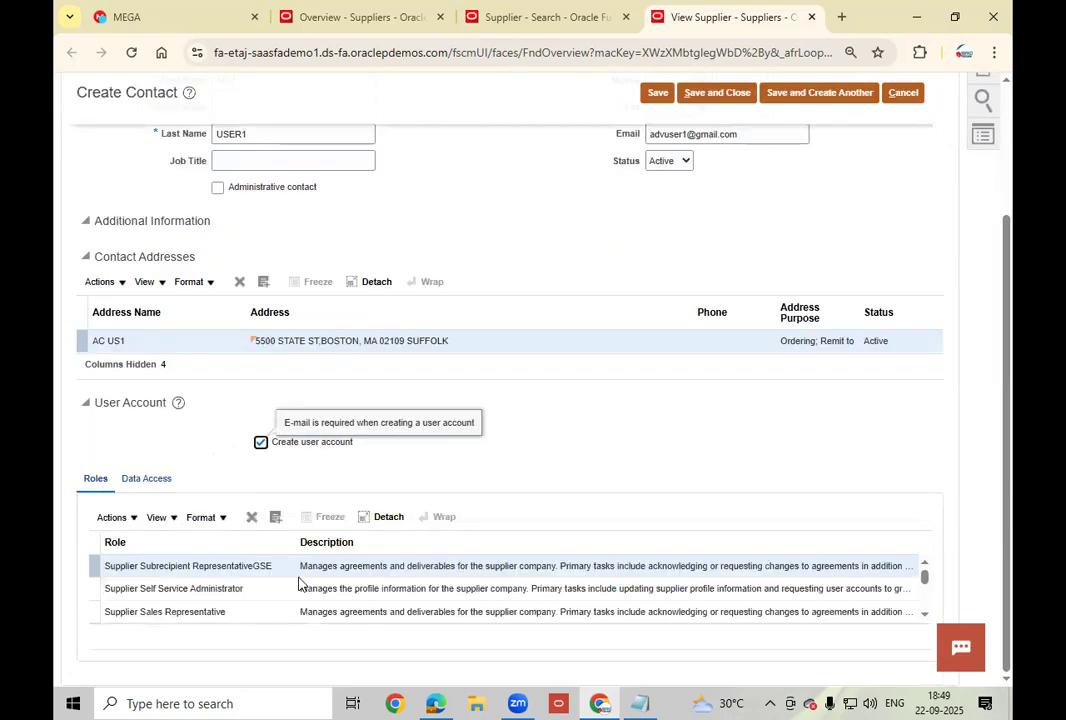
click(926, 617)
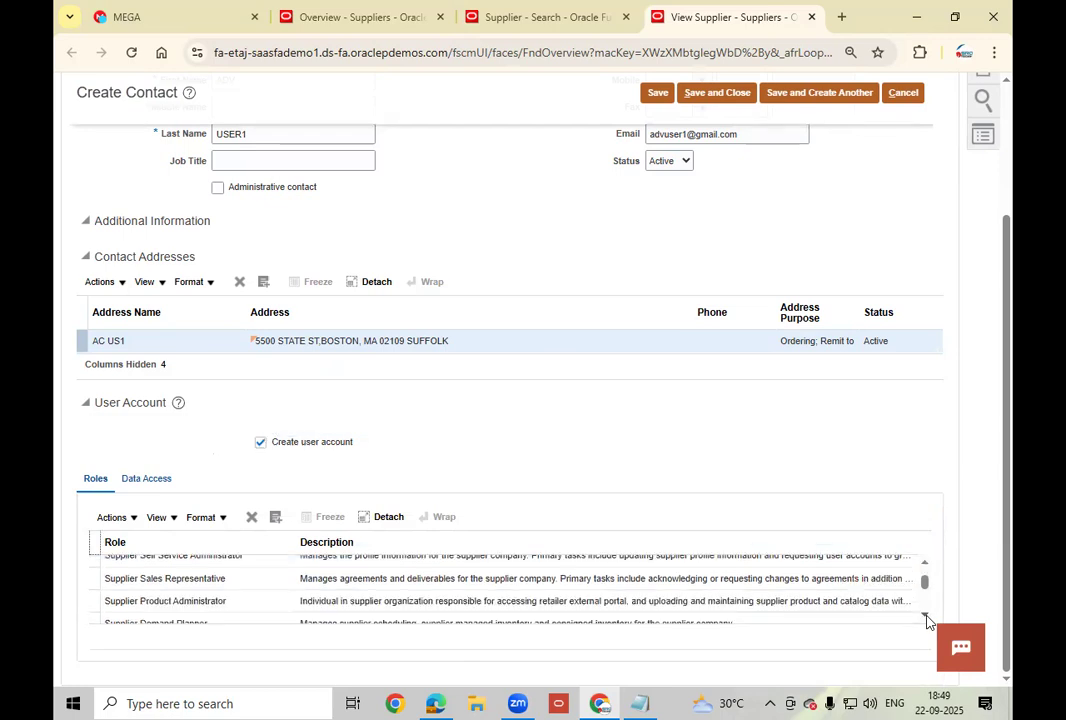
click(925, 617)
click(925, 617)
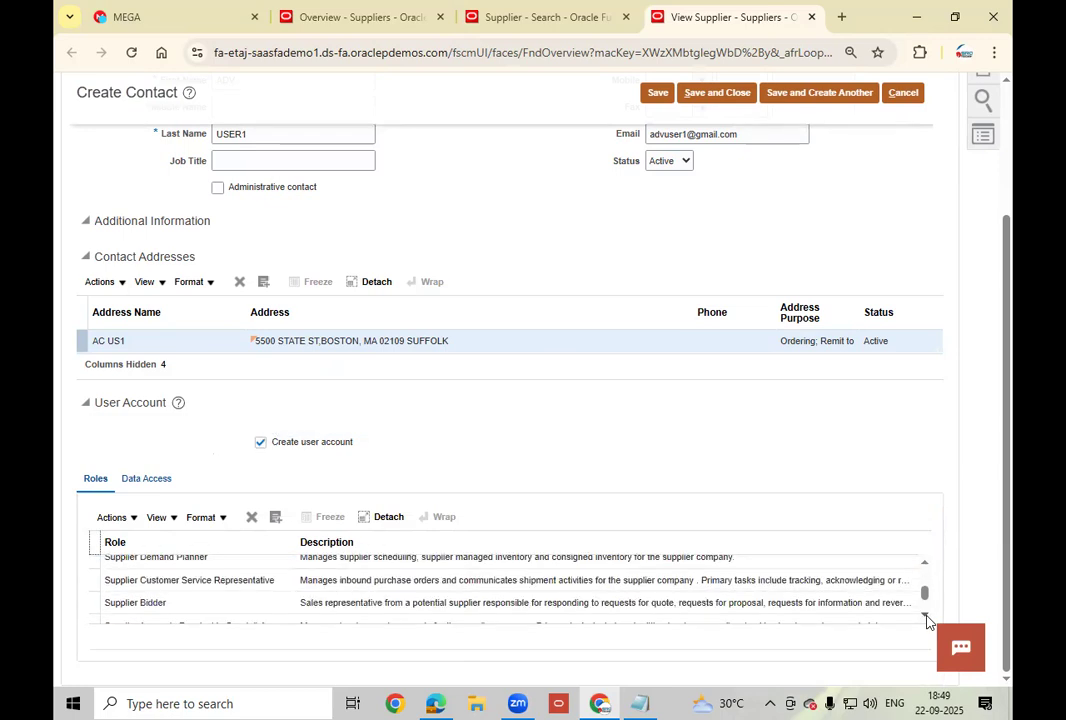
click(925, 617)
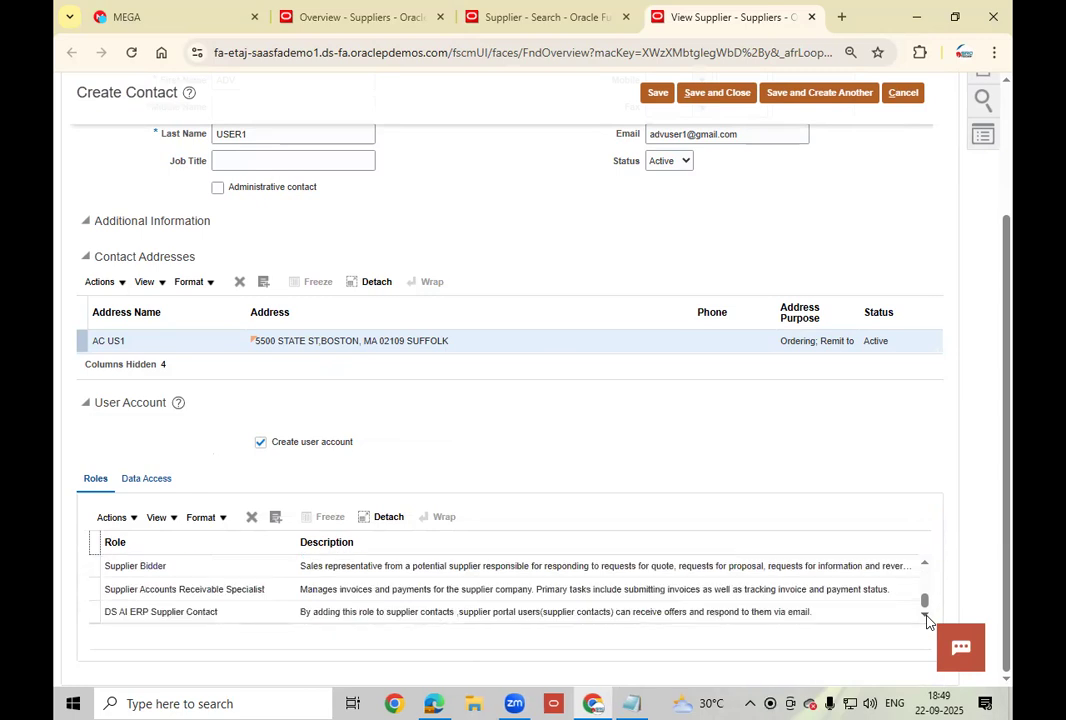
click(925, 567)
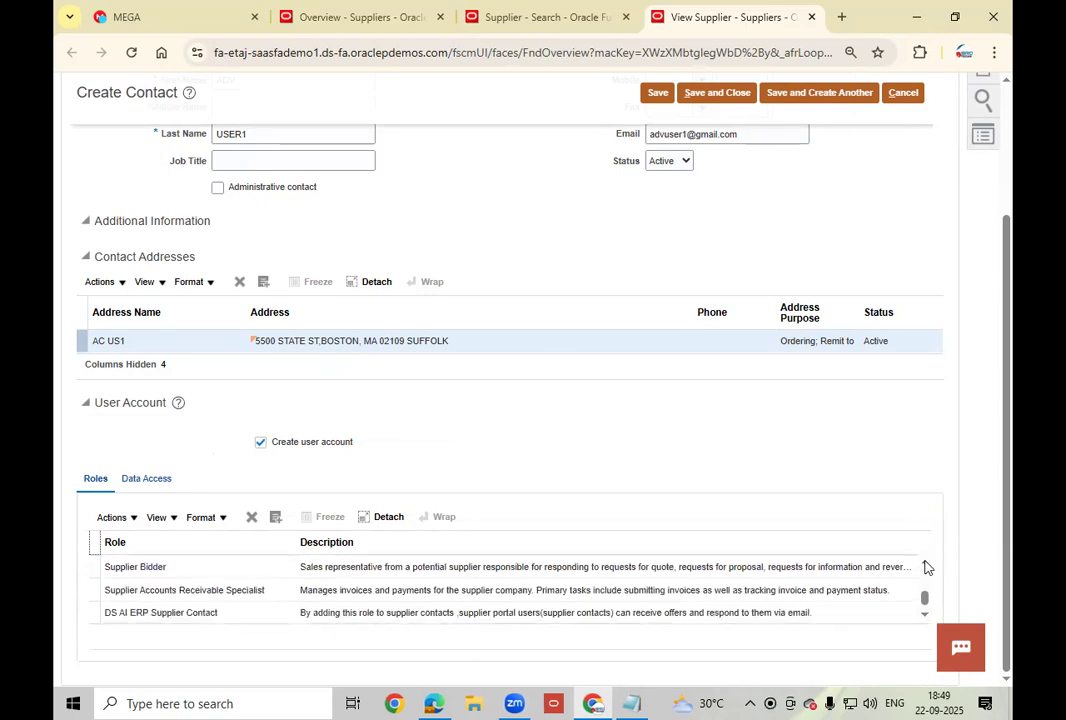
click(925, 567)
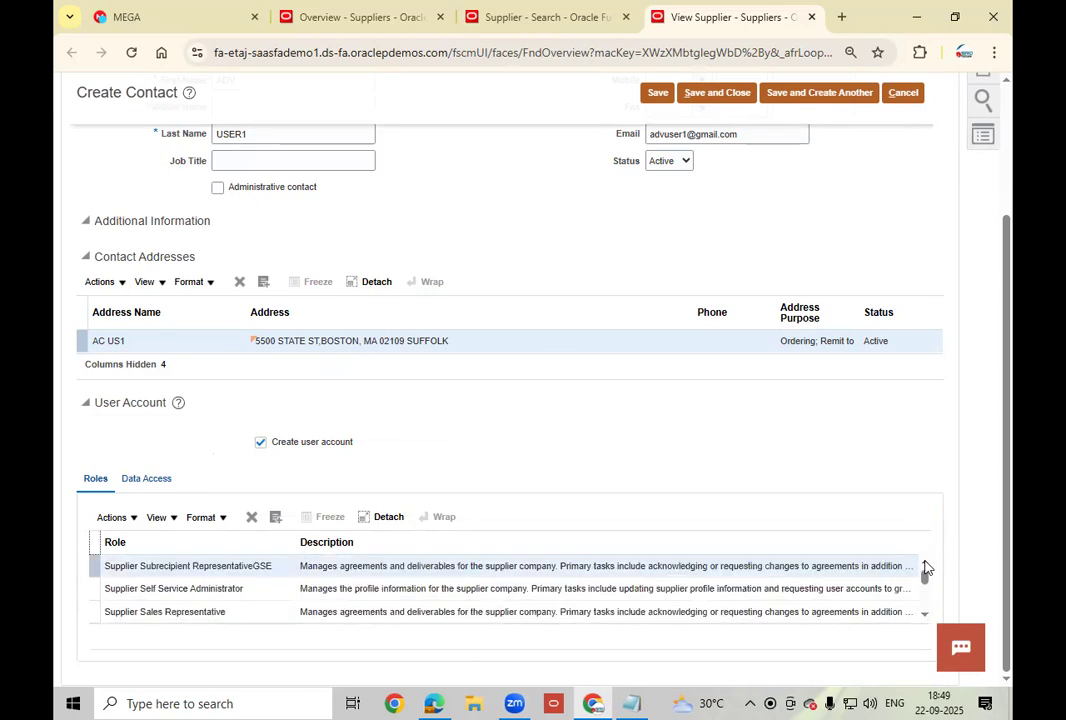
click(922, 620)
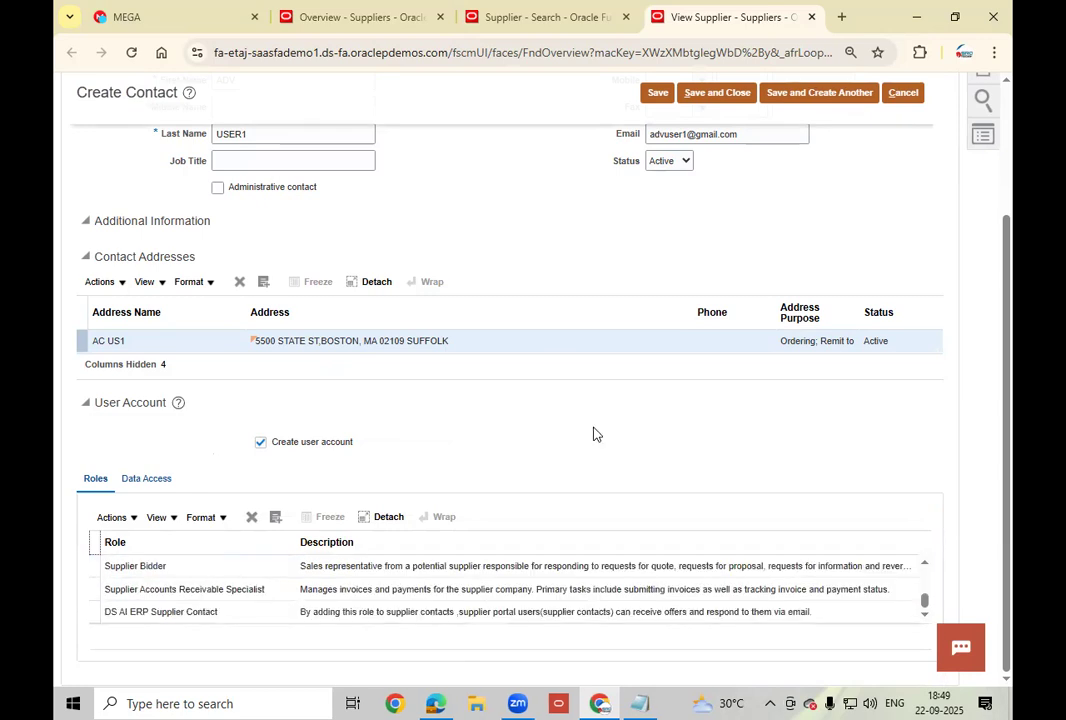
scroll(593, 432, up, 3)
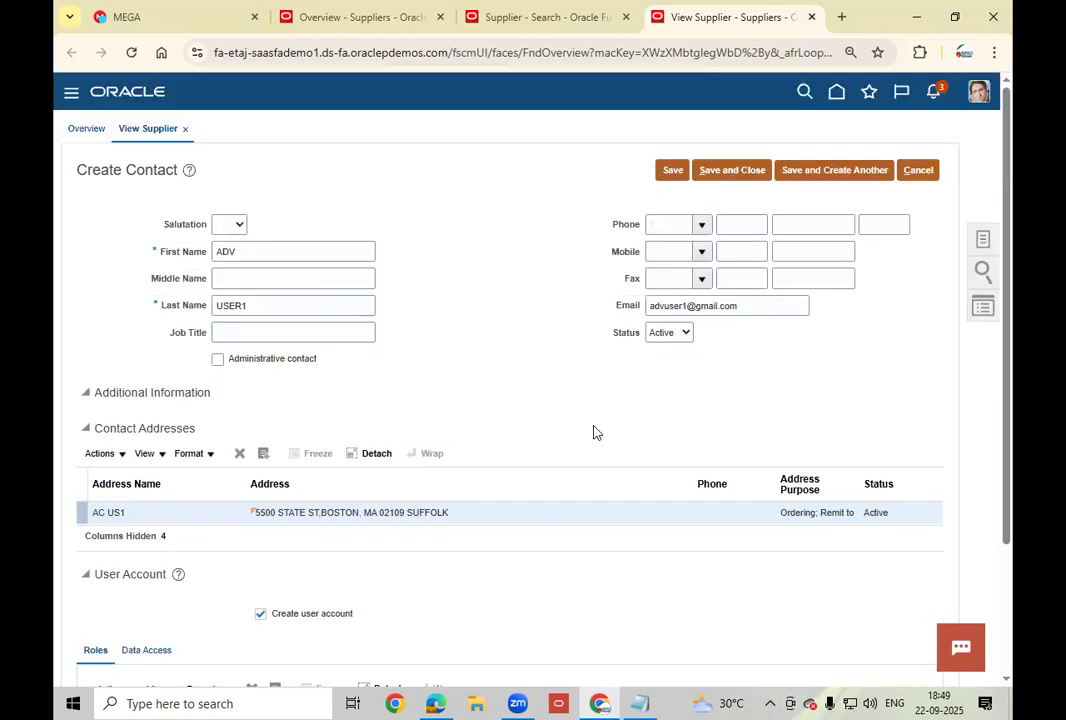
click(669, 171)
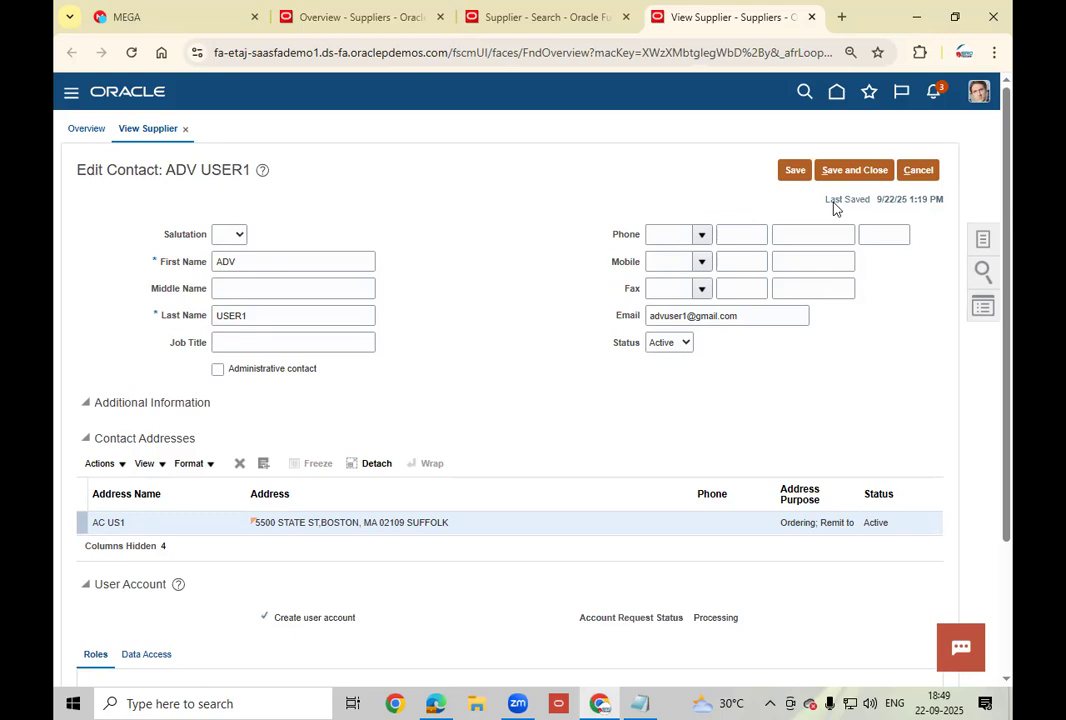
Submit and refresh the Advanced Corp supplier changes, then go to the Oracle home page in the other browser.
click(866, 172)
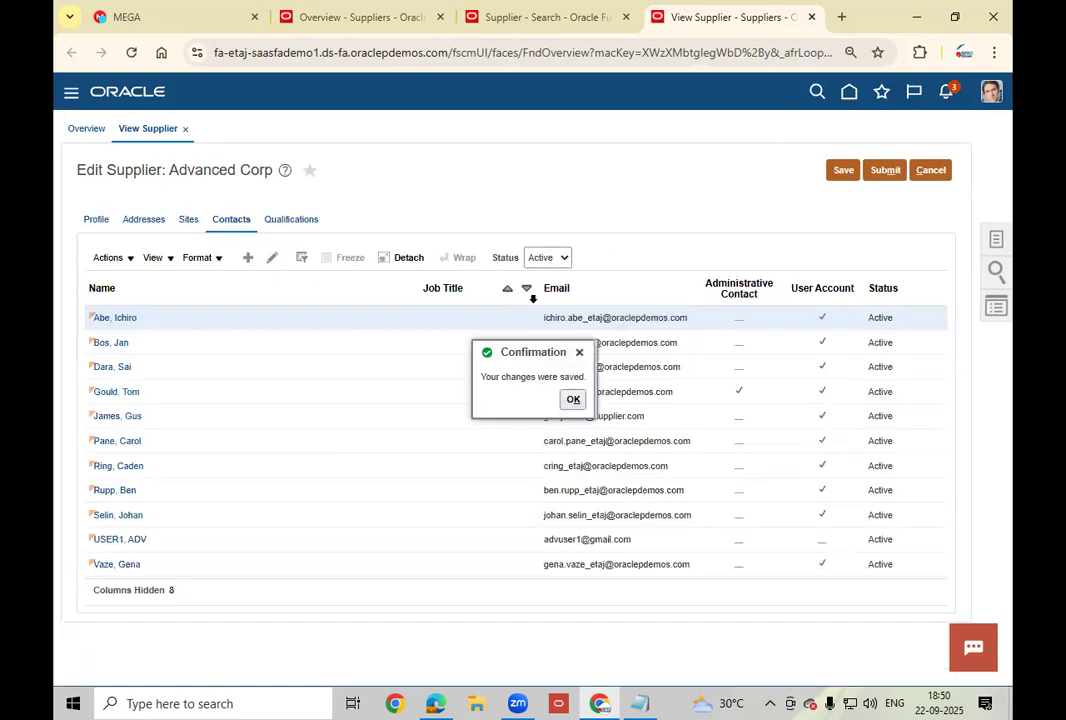
click(886, 171)
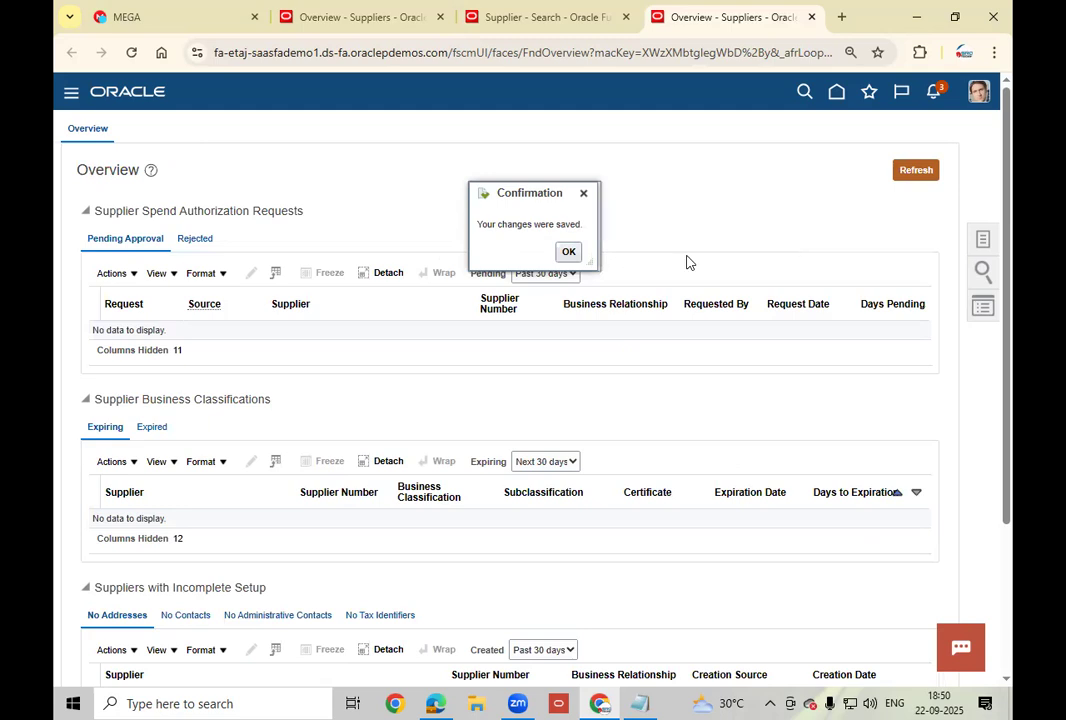
click(848, 244)
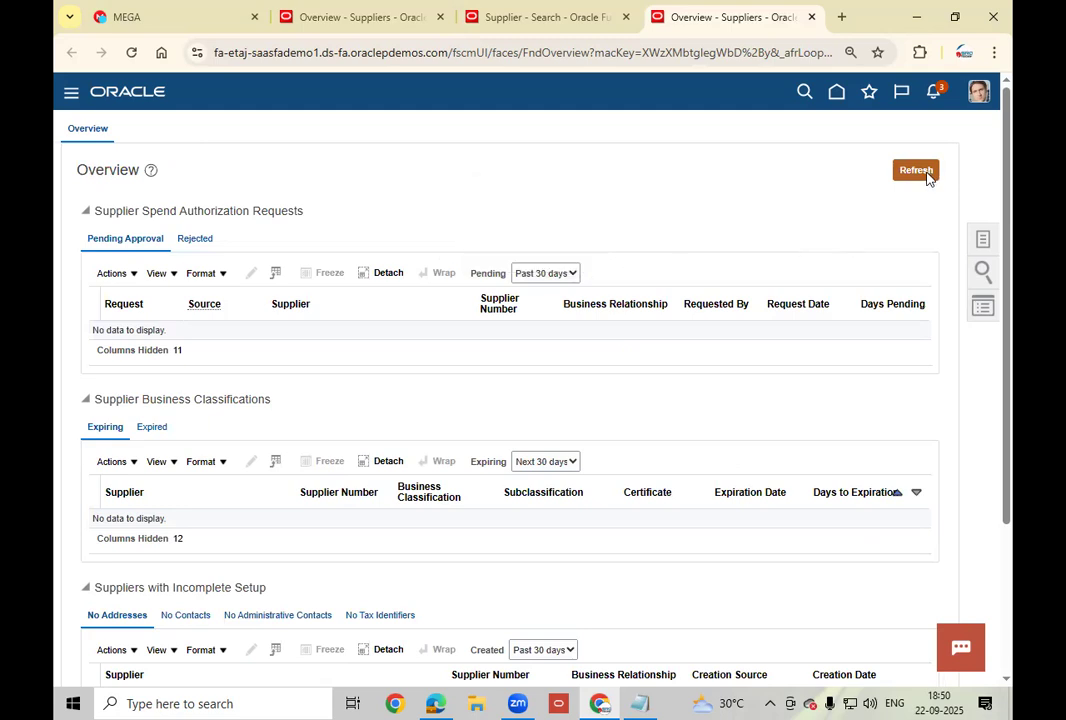
click(916, 170)
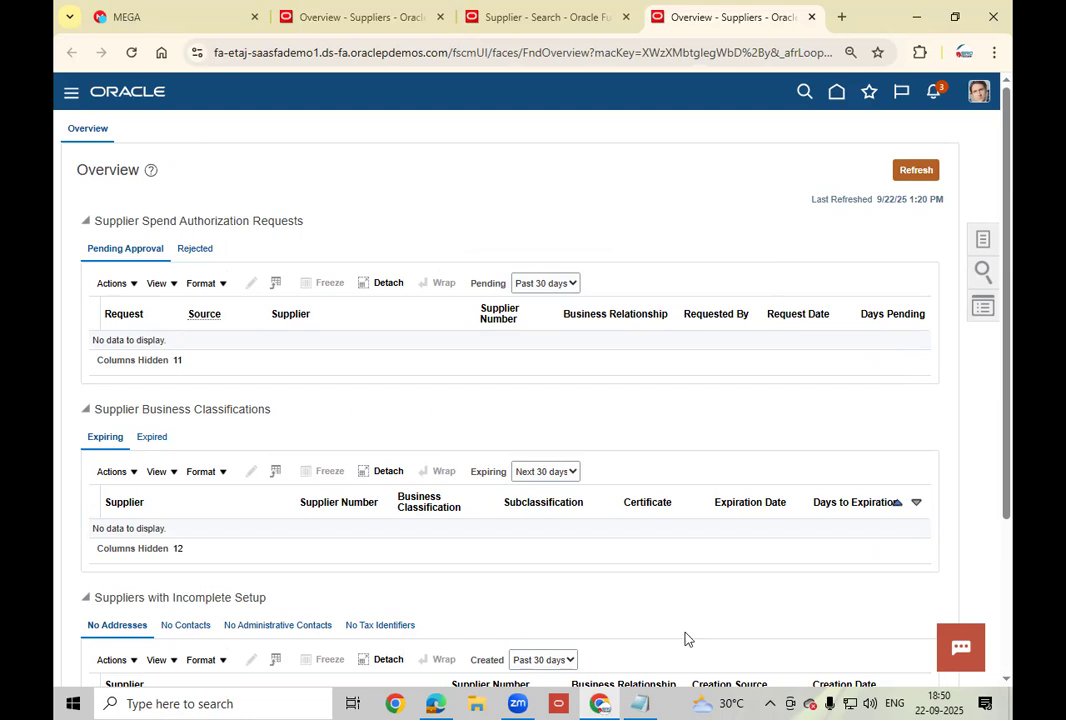
click(435, 703)
click(768, 84)
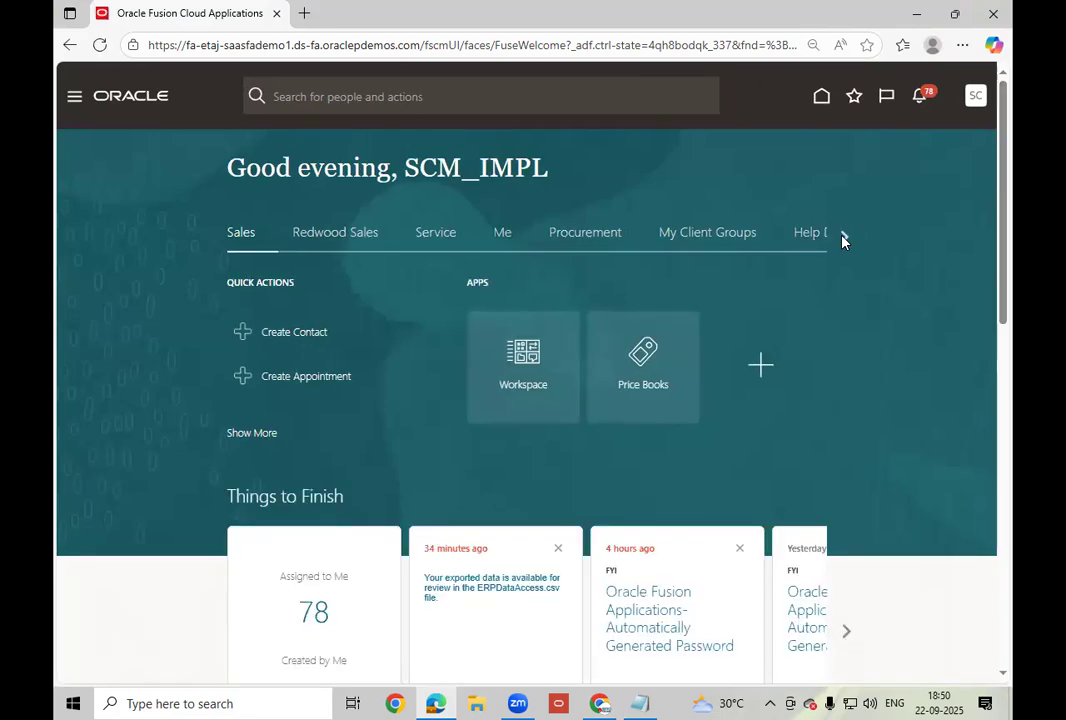
Go to the Tools app group and open the Security Console.
click(843, 239)
click(841, 234)
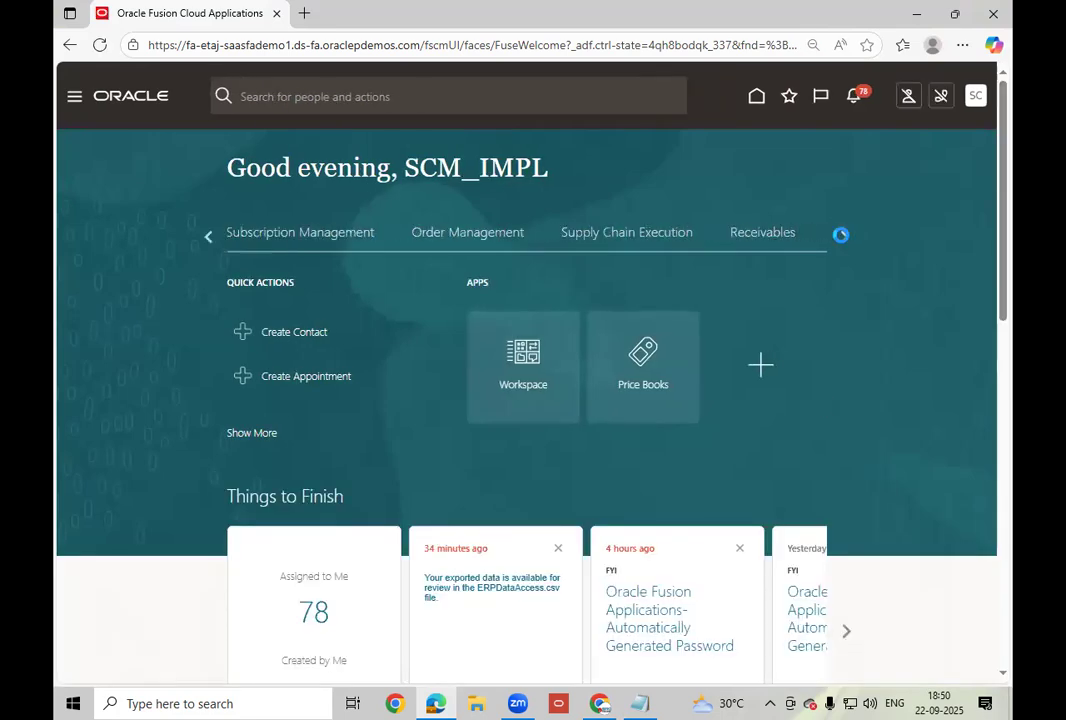
click(842, 237)
click(842, 238)
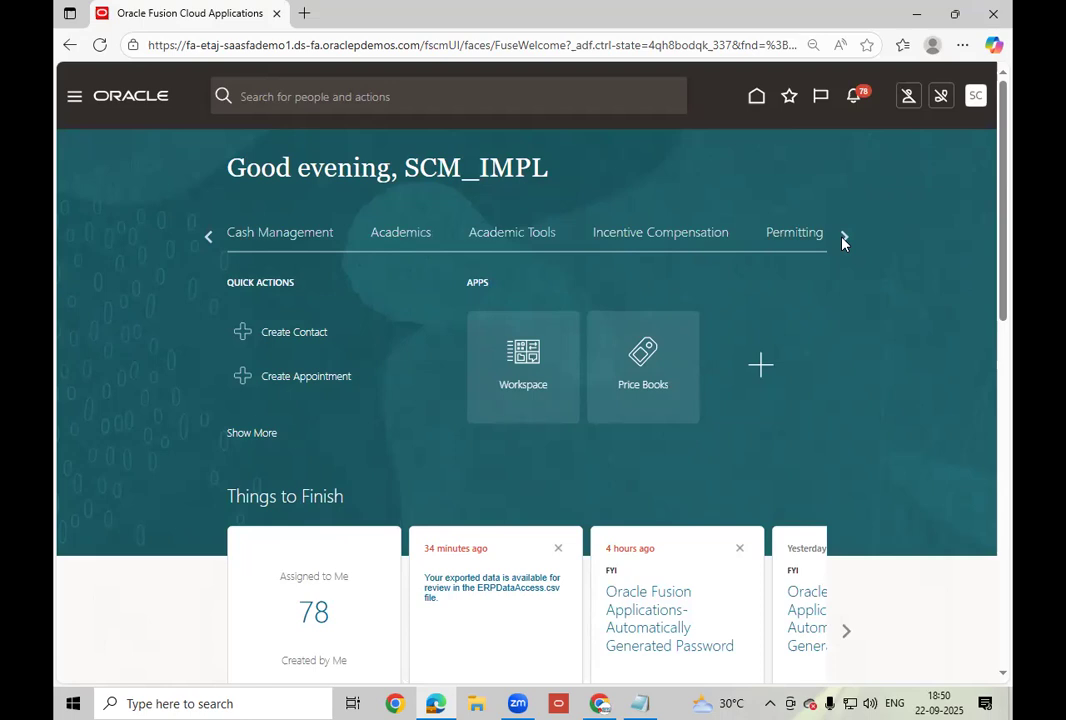
click(842, 238)
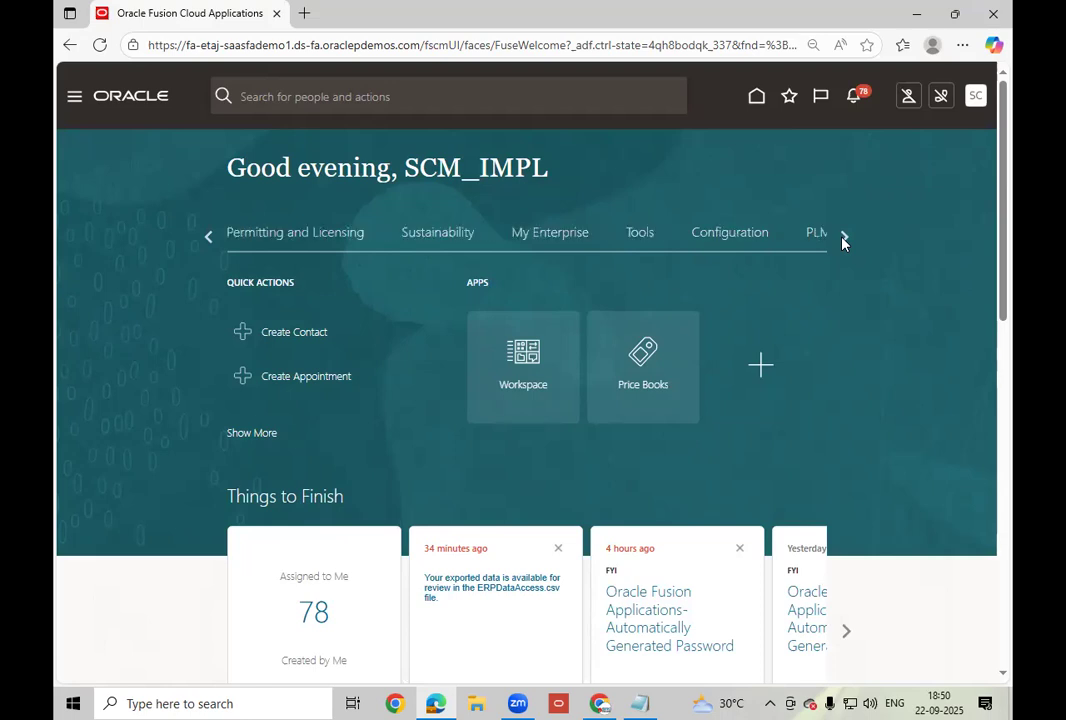
click(639, 240)
click(523, 509)
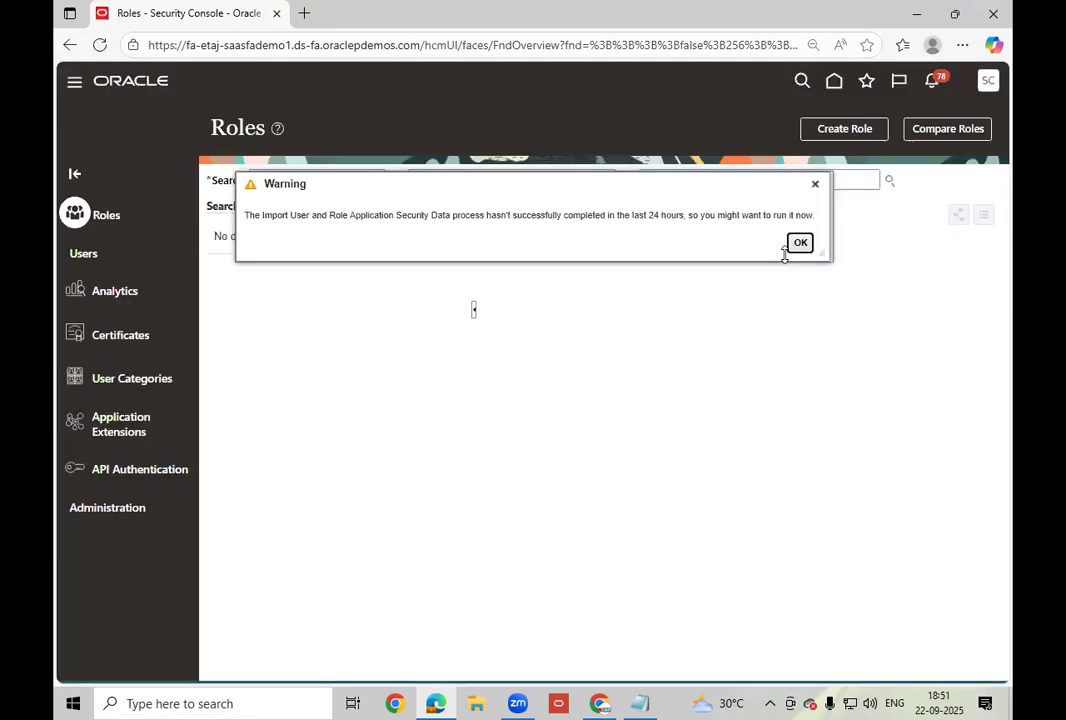
Dismiss the import warning, open Users, and run a first search for the supplier user's account.
click(800, 242)
click(113, 260)
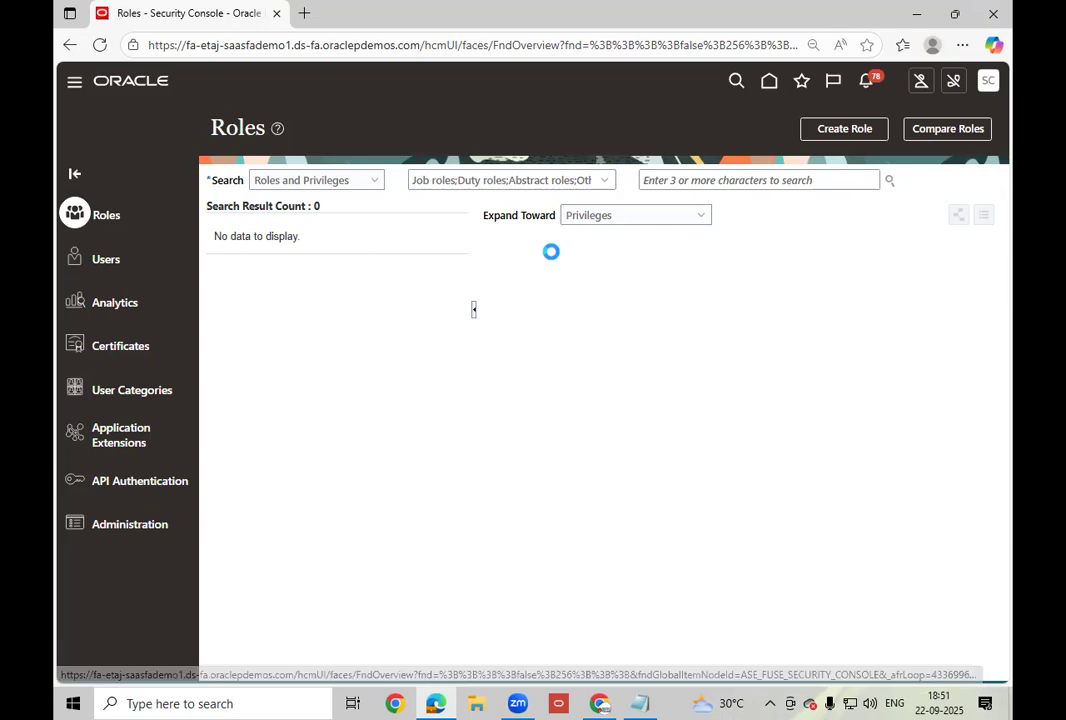
click(629, 183)
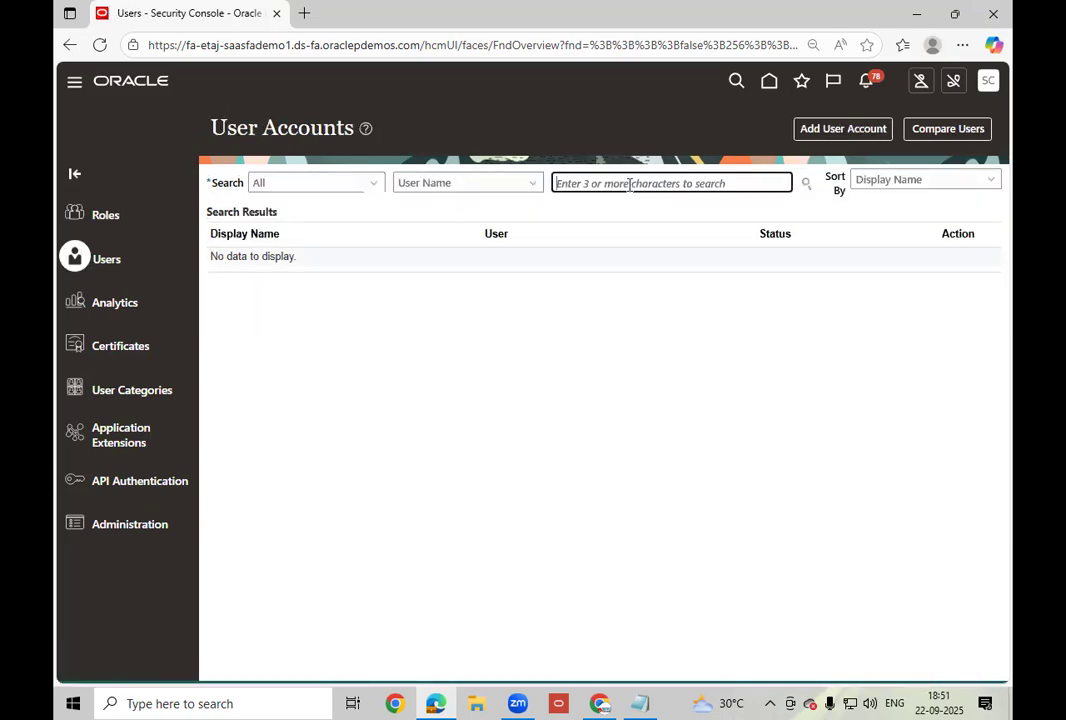
text(adv)
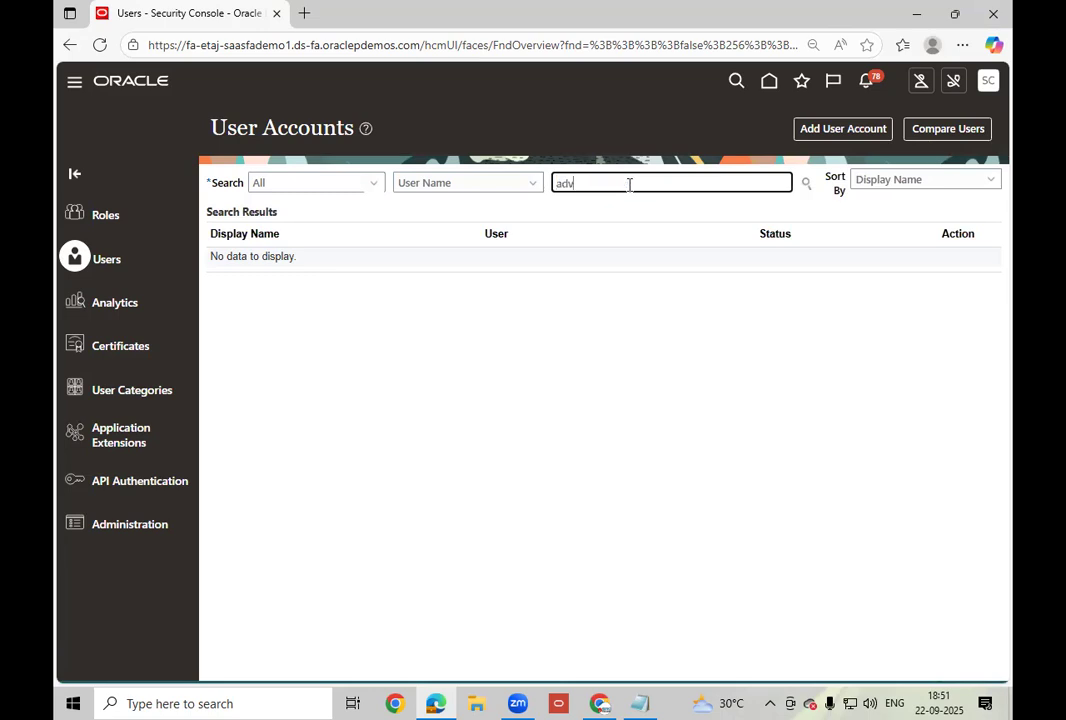
text(.)
text(us)
key(BackSpace)
key(BackSpace)
key(BackSpace)
text(user1)
click(808, 185)
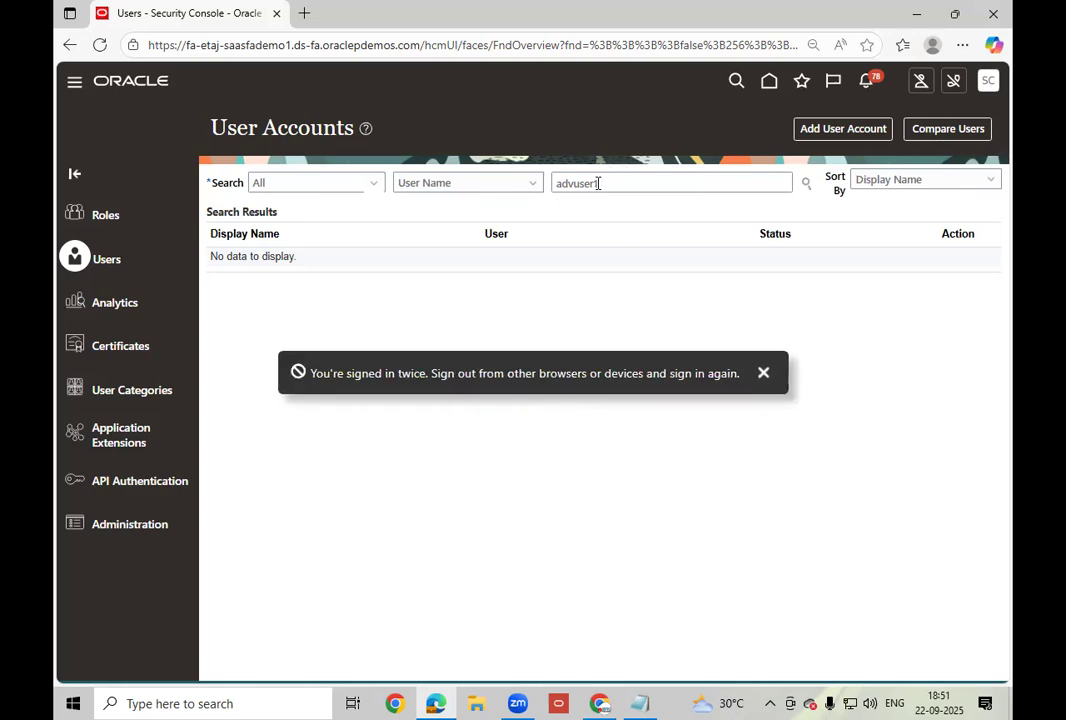
Search the user accounts by Last Name for the new contact's last name.
click(524, 196)
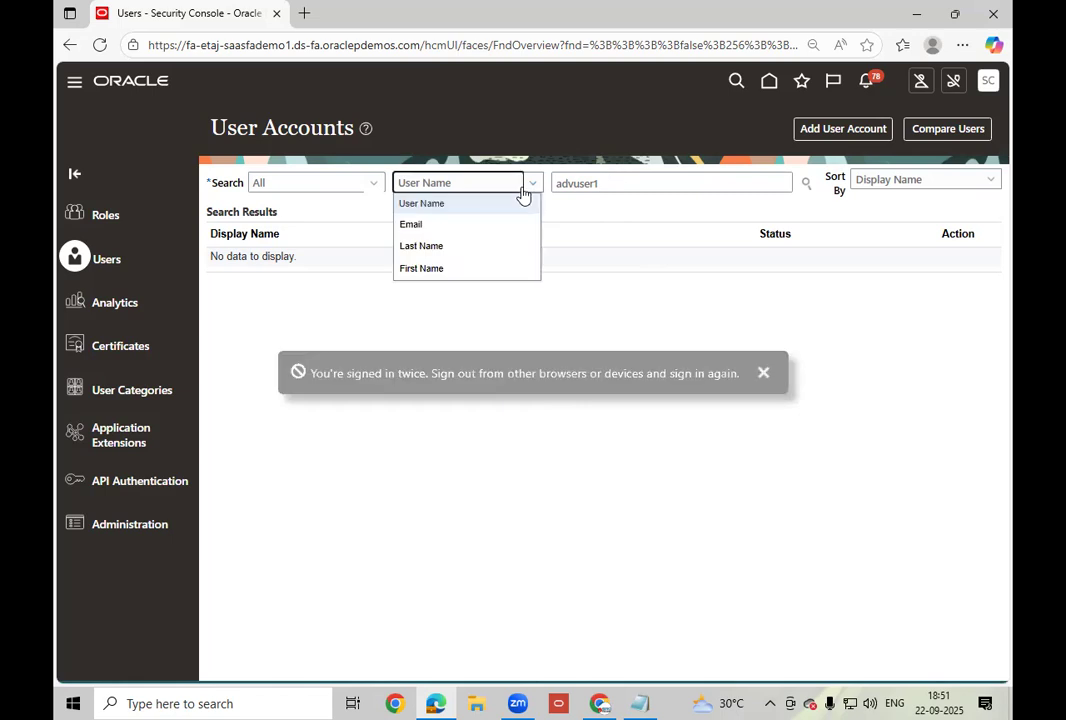
click(423, 247)
click(643, 174)
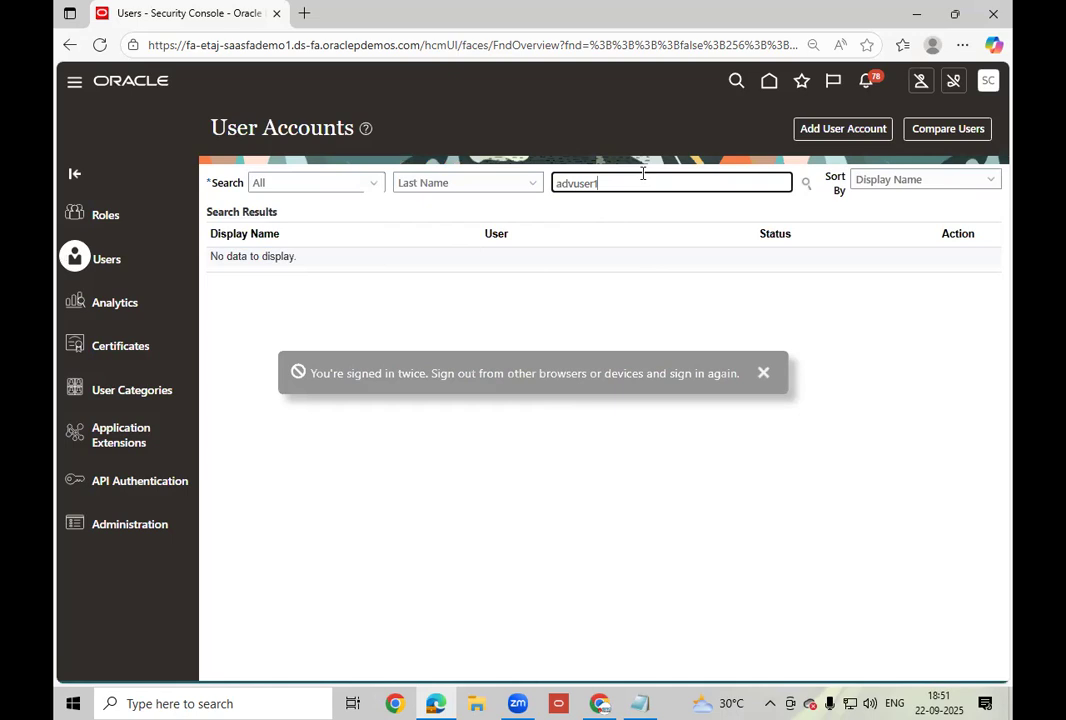
key(BackSpace)
key(BackSpace)
key(BackSpace)
key(BackSpace)
key(BackSpace)
key(BackSpace)
key(BackSpace)
key(BackSpace)
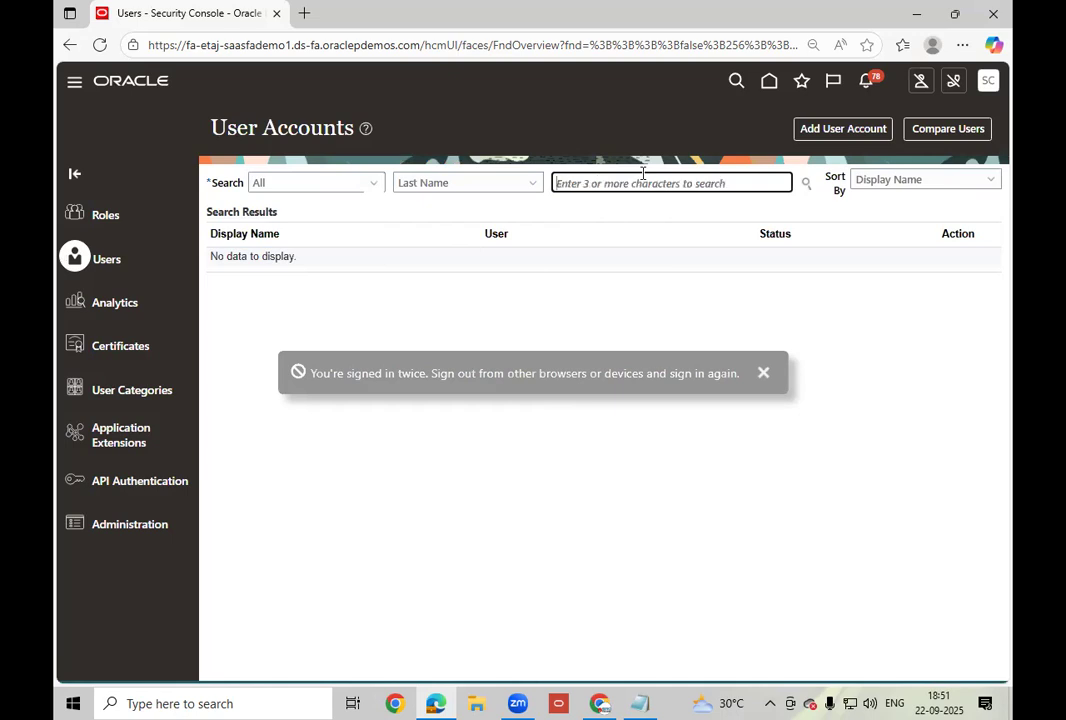
text(user1)
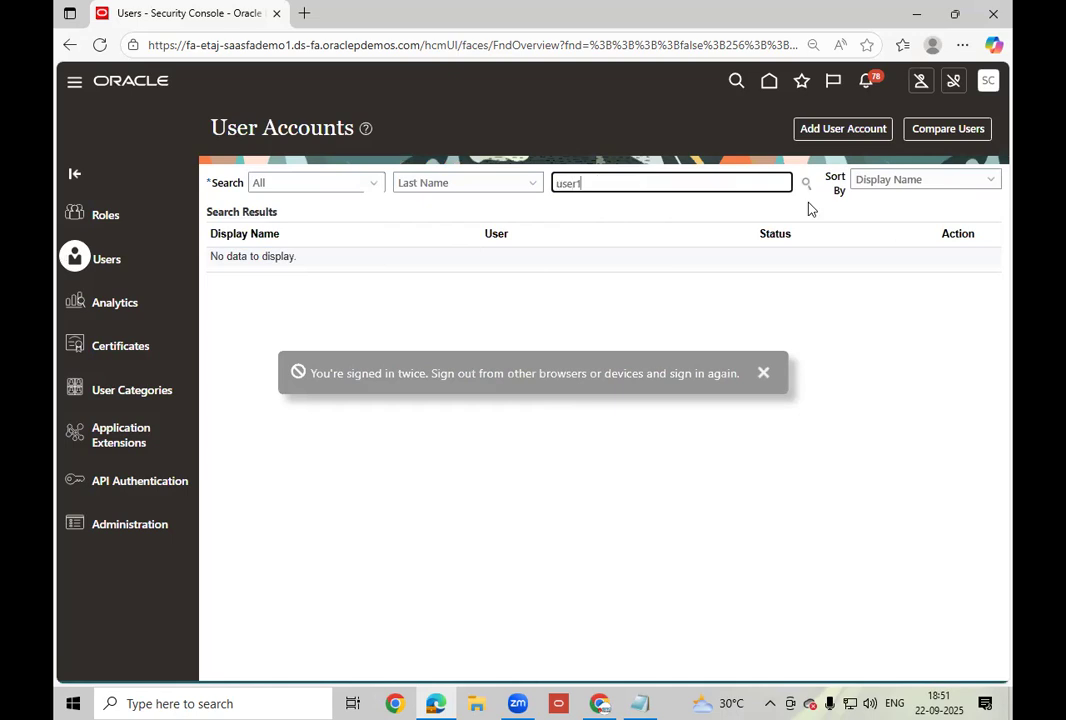
click(805, 184)
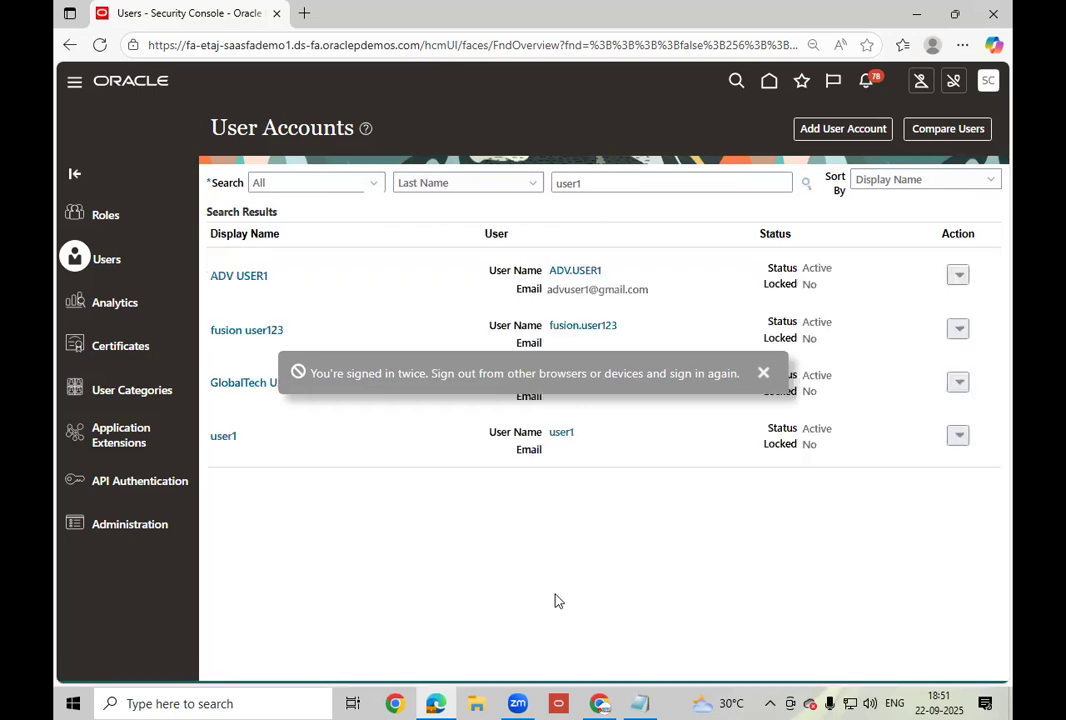
Open the supplier user's account, review its supplier roles, and start a password reset.
click(582, 272)
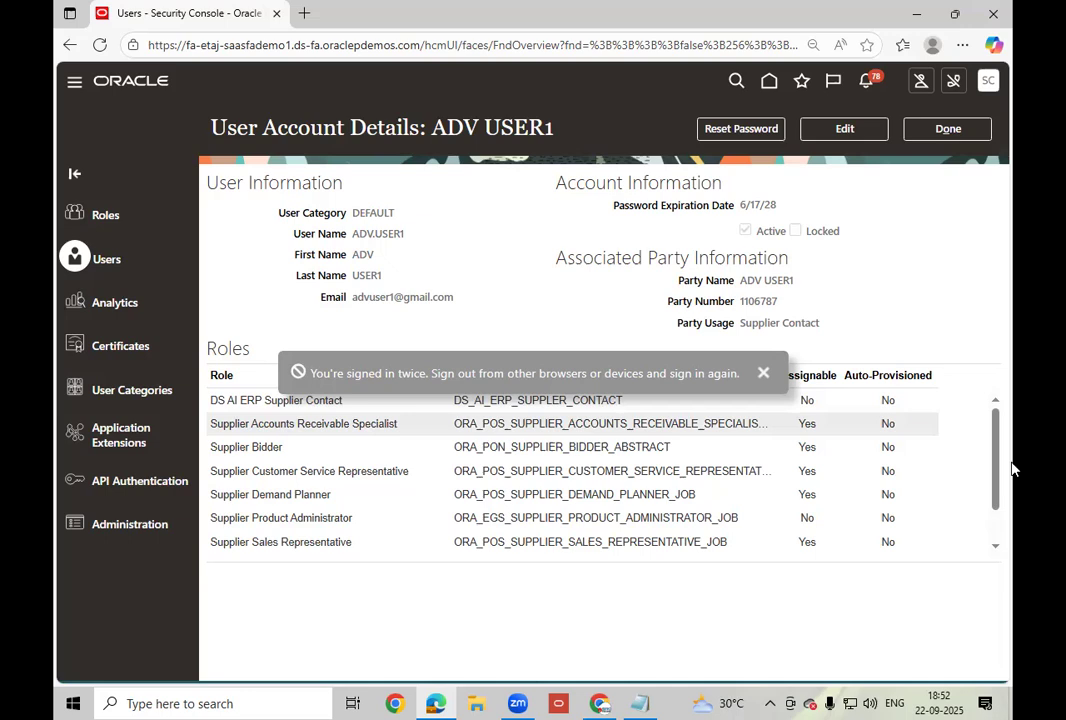
click(995, 545)
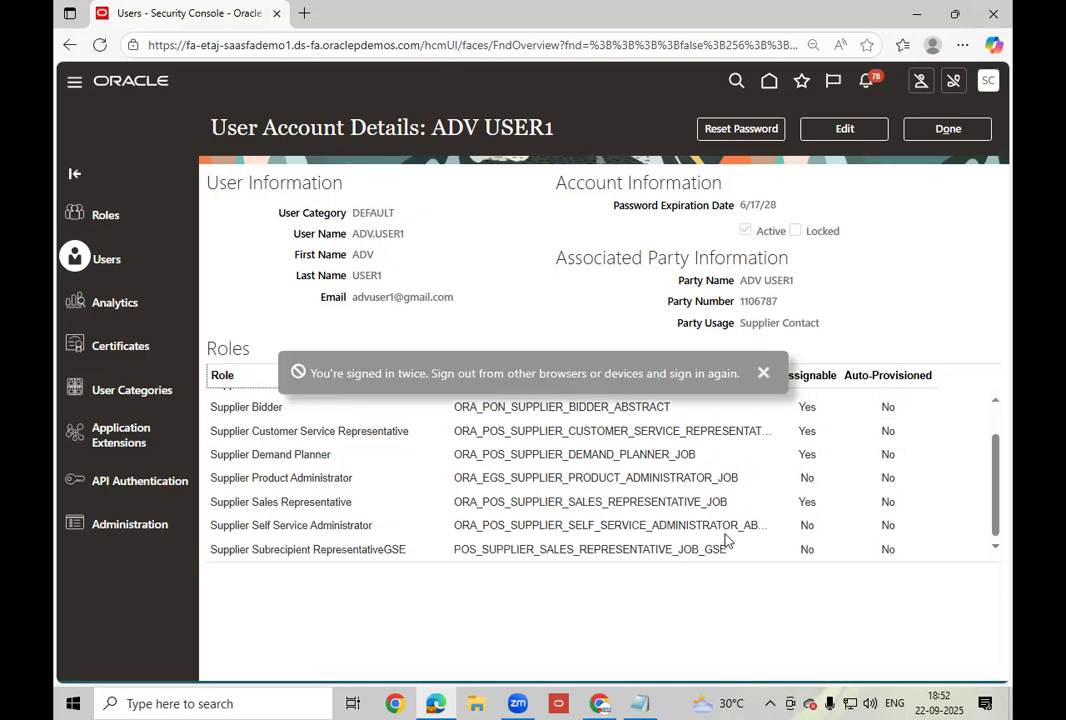
click(318, 502)
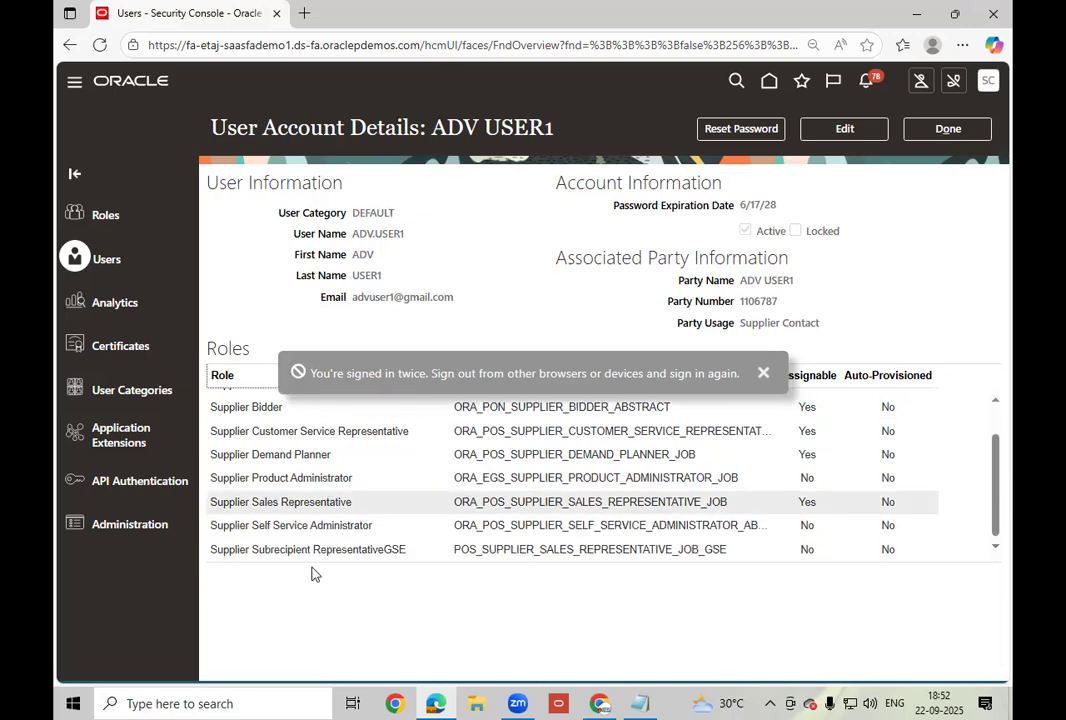
click(310, 549)
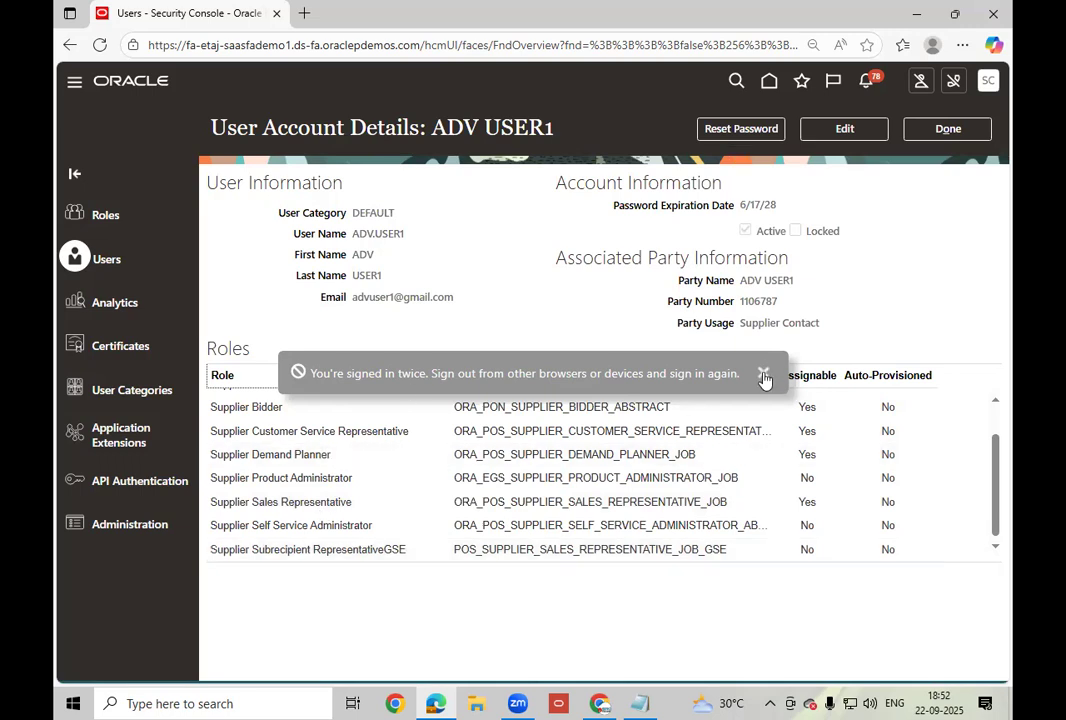
click(737, 131)
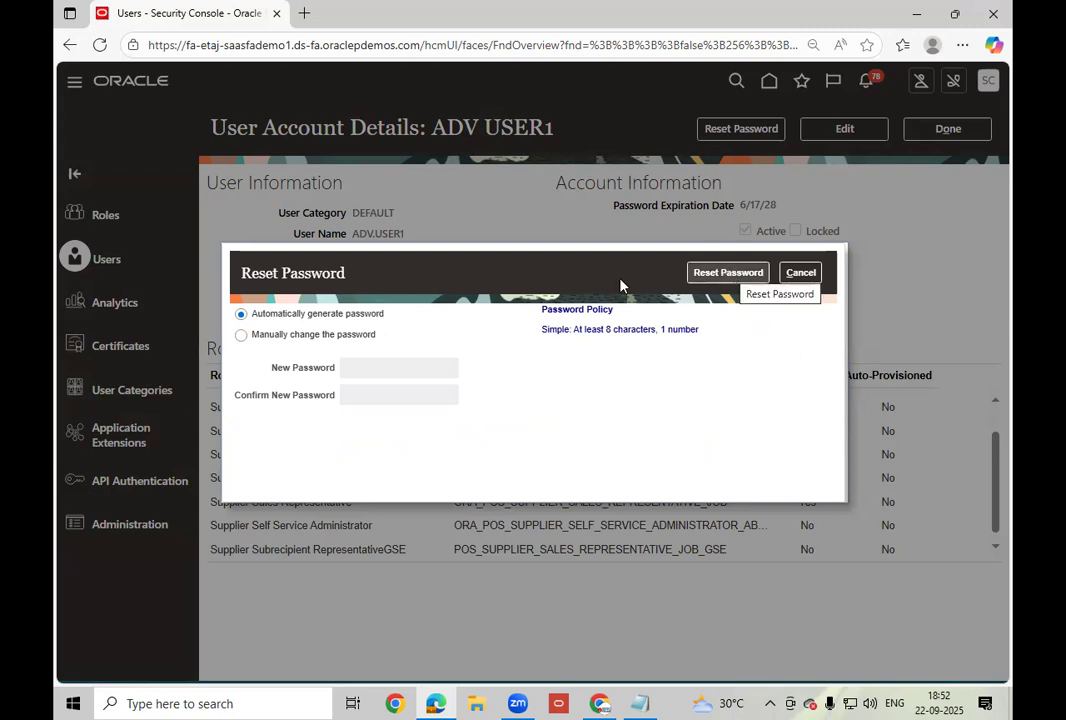
Reset the account to a manually entered new password instead of a generated one.
drag(519, 279, 547, 325)
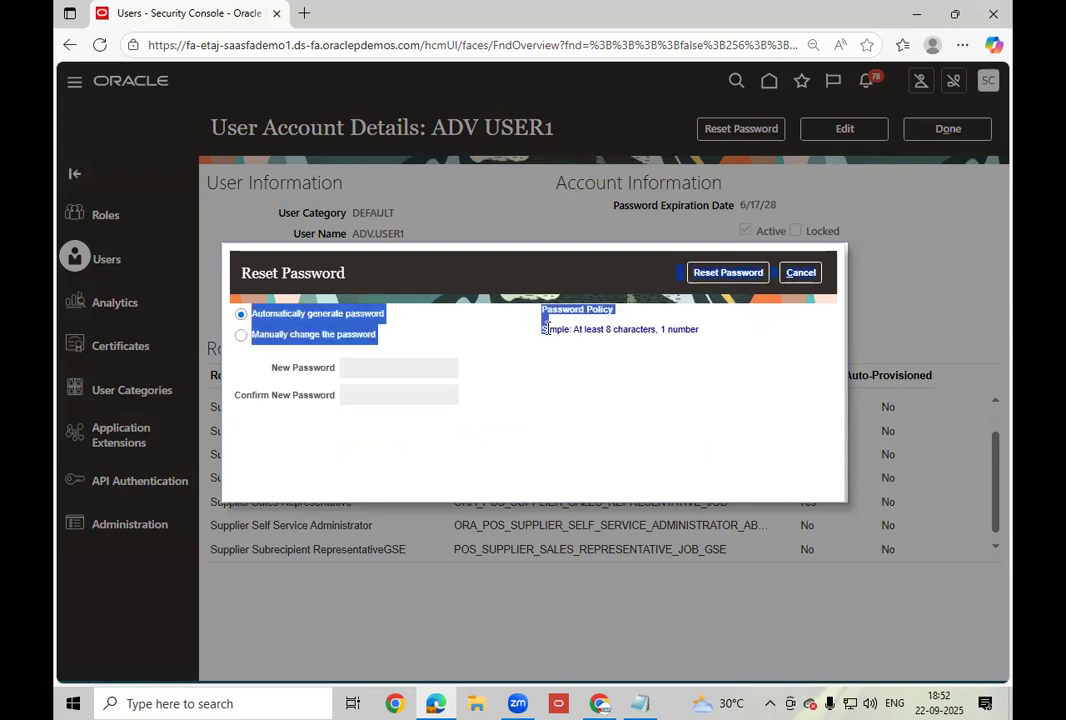
click(477, 280)
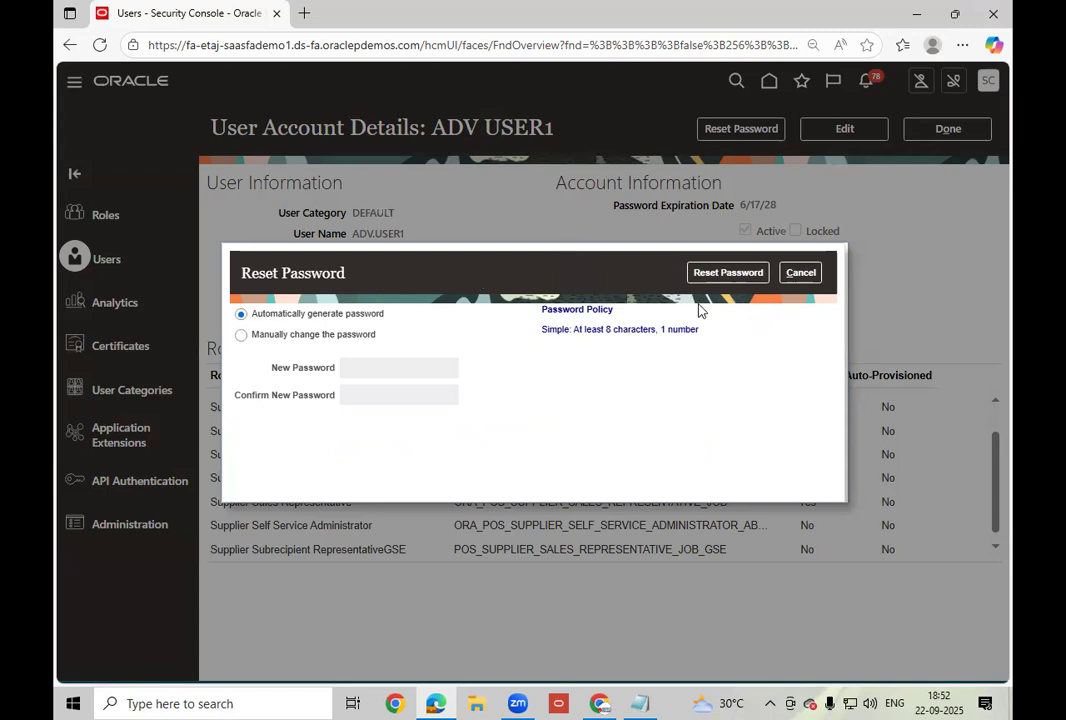
click(352, 335)
click(403, 368)
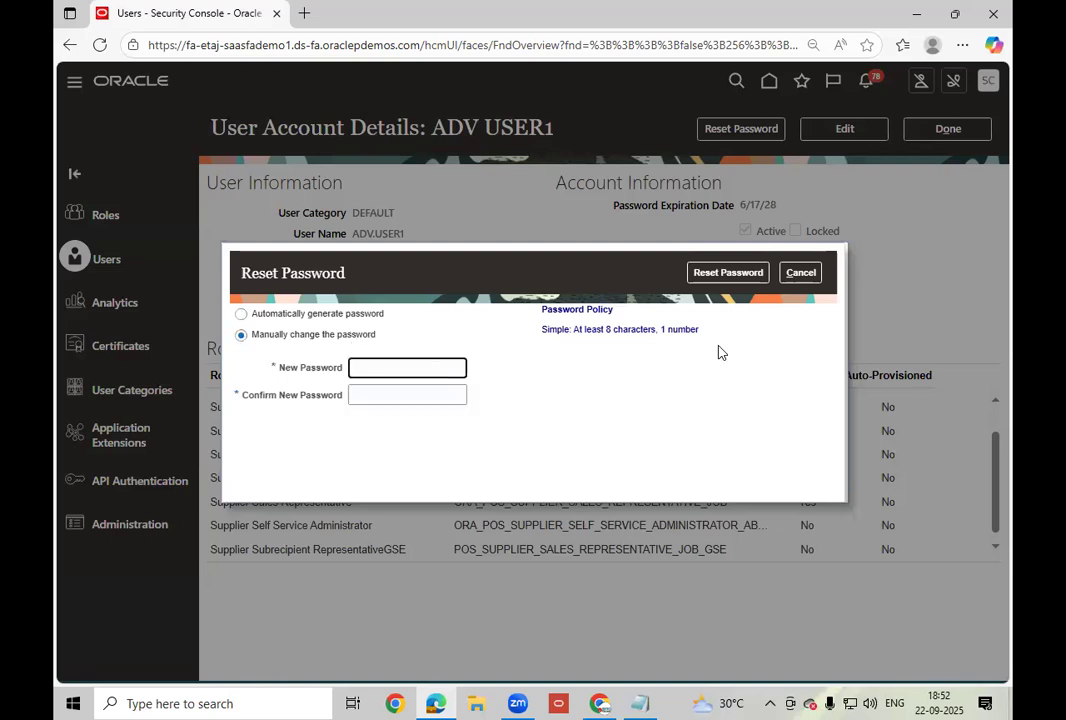
text(W•••••••••)
key(Tab)
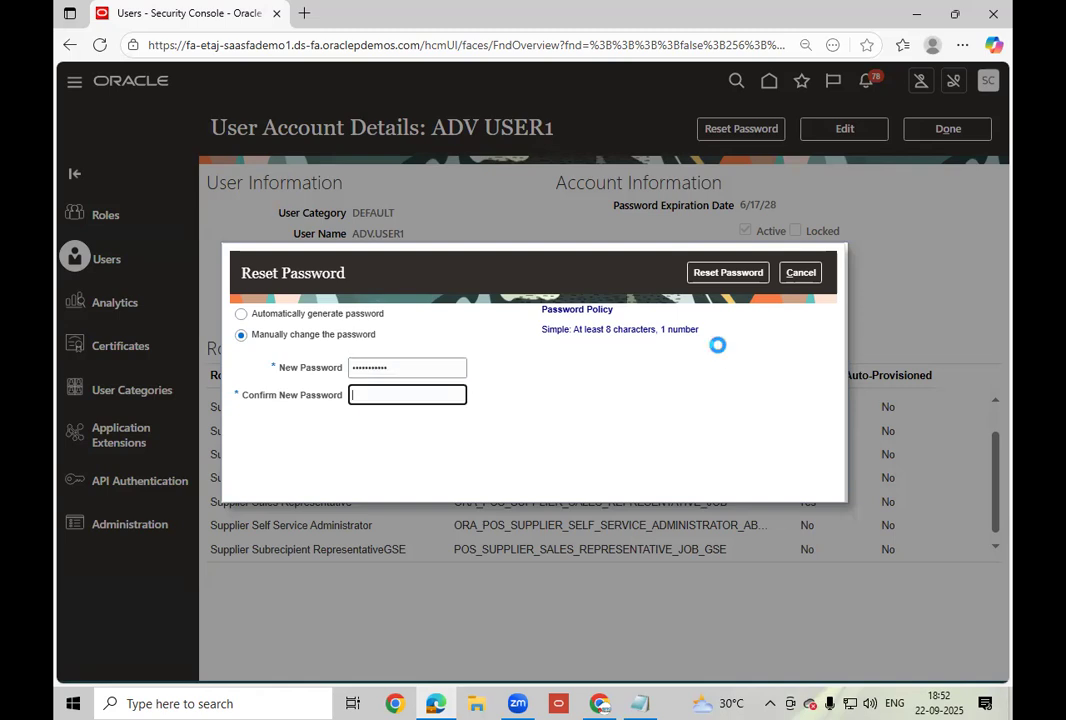
text(•••••••••••)
click(735, 281)
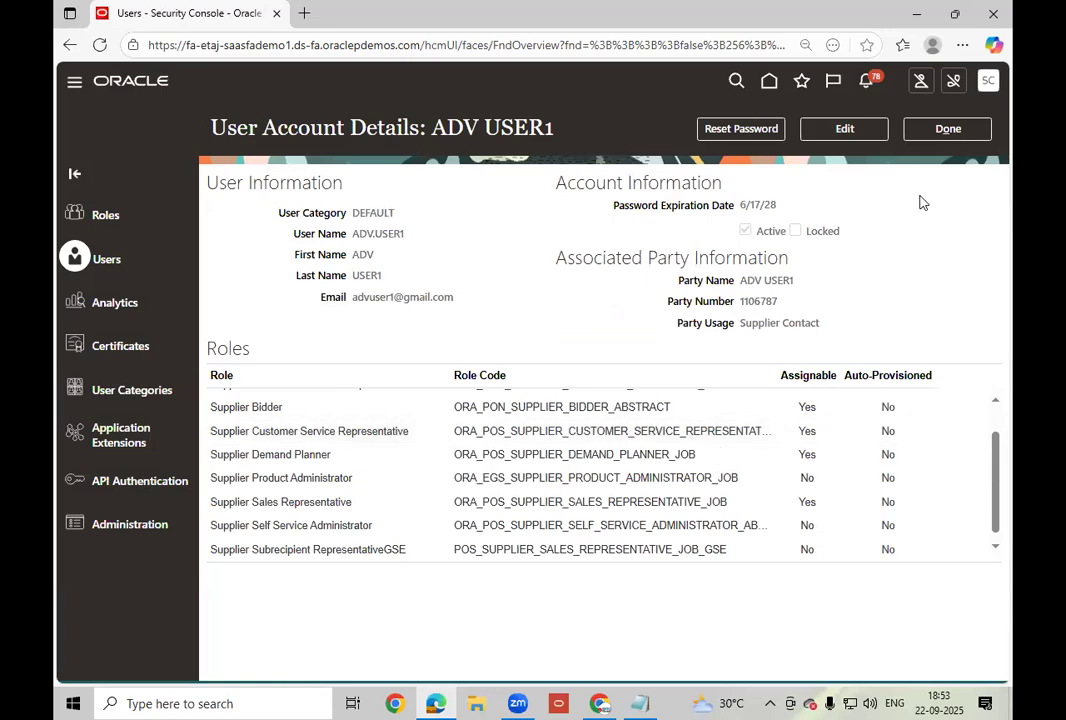
Close the account details and bring up the Chrome window showing Suppliers Overview.
click(947, 128)
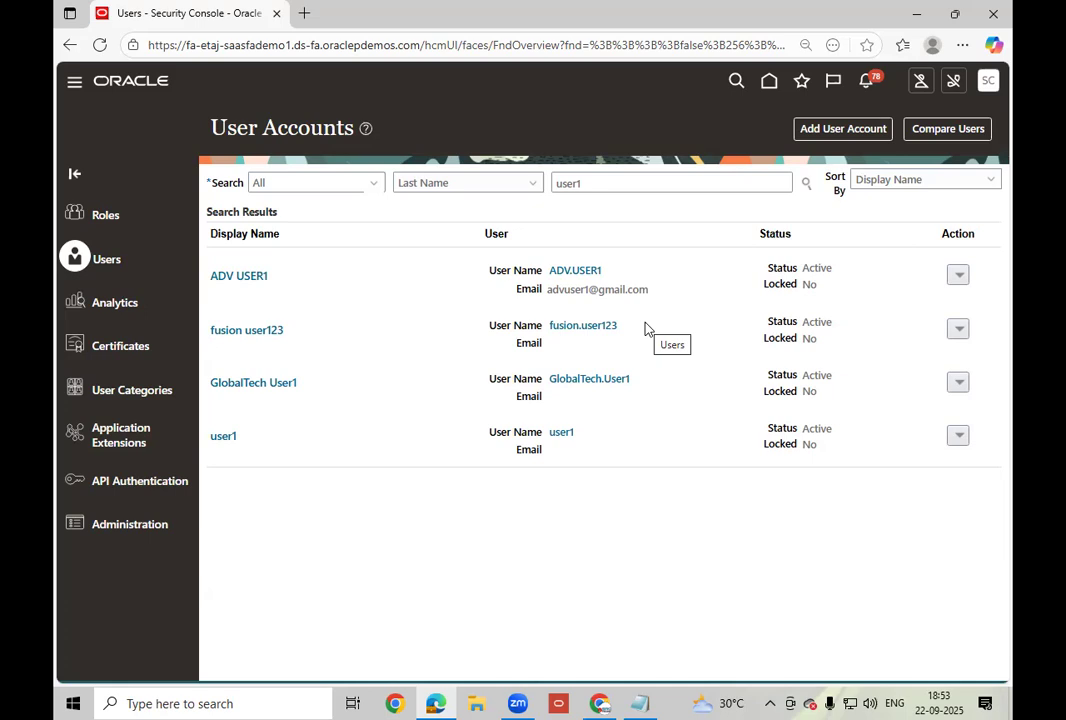
click(600, 703)
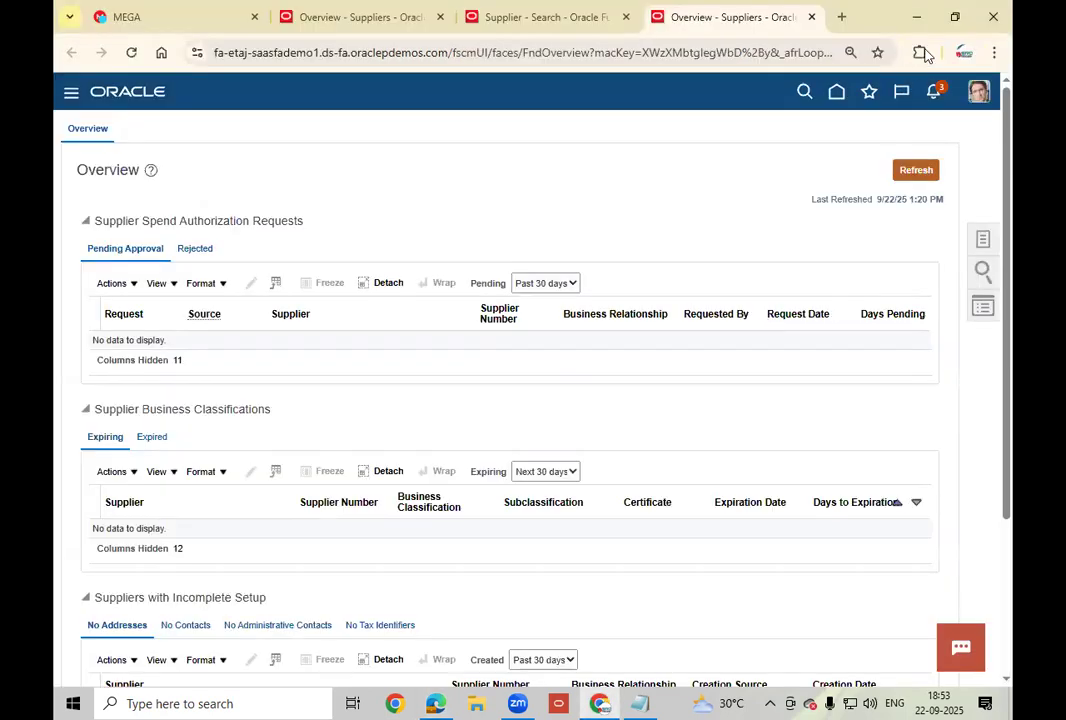
Open a new incognito Chrome window on the Oracle sign-in page.
click(994, 52)
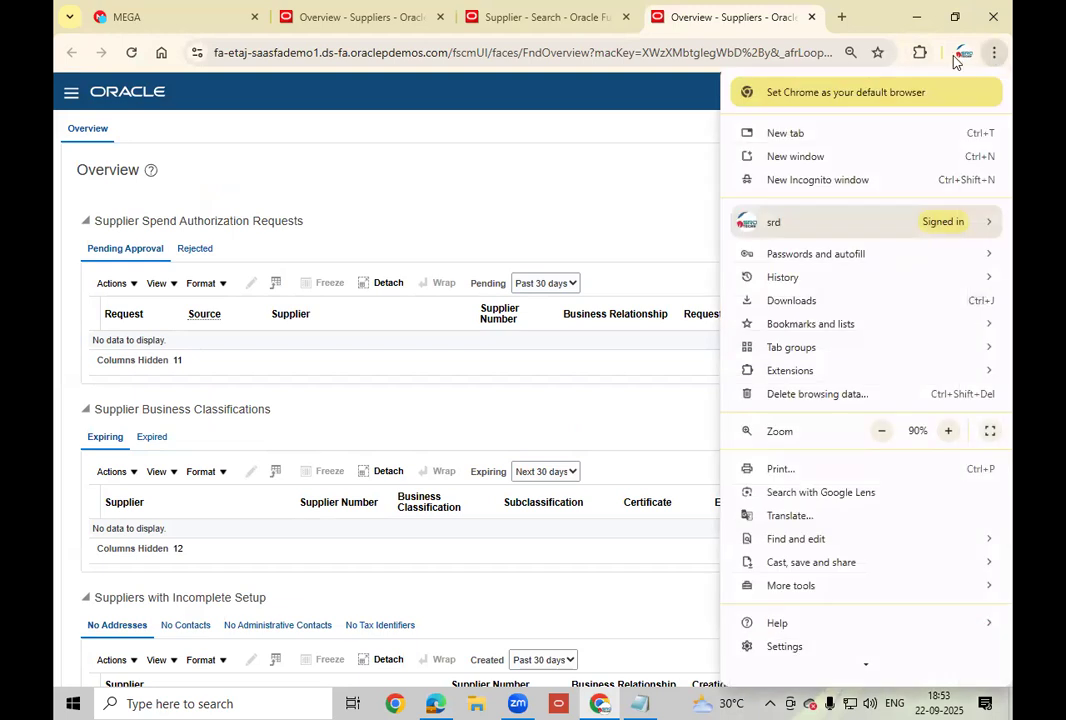
click(830, 182)
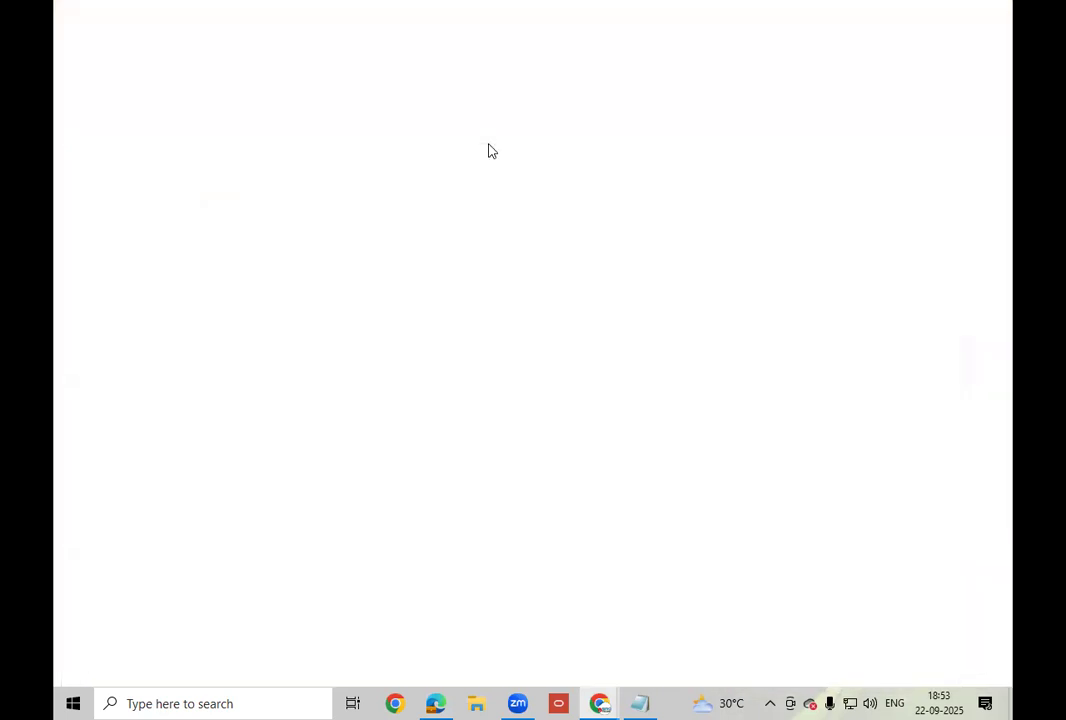
text(etaj)
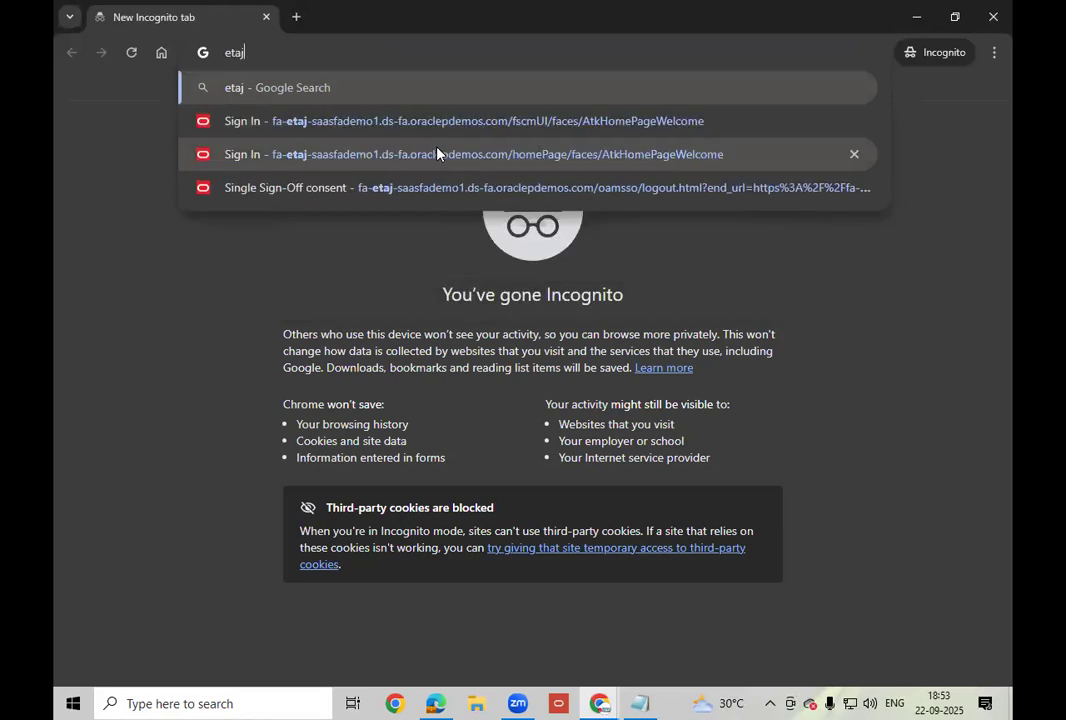
click(338, 121)
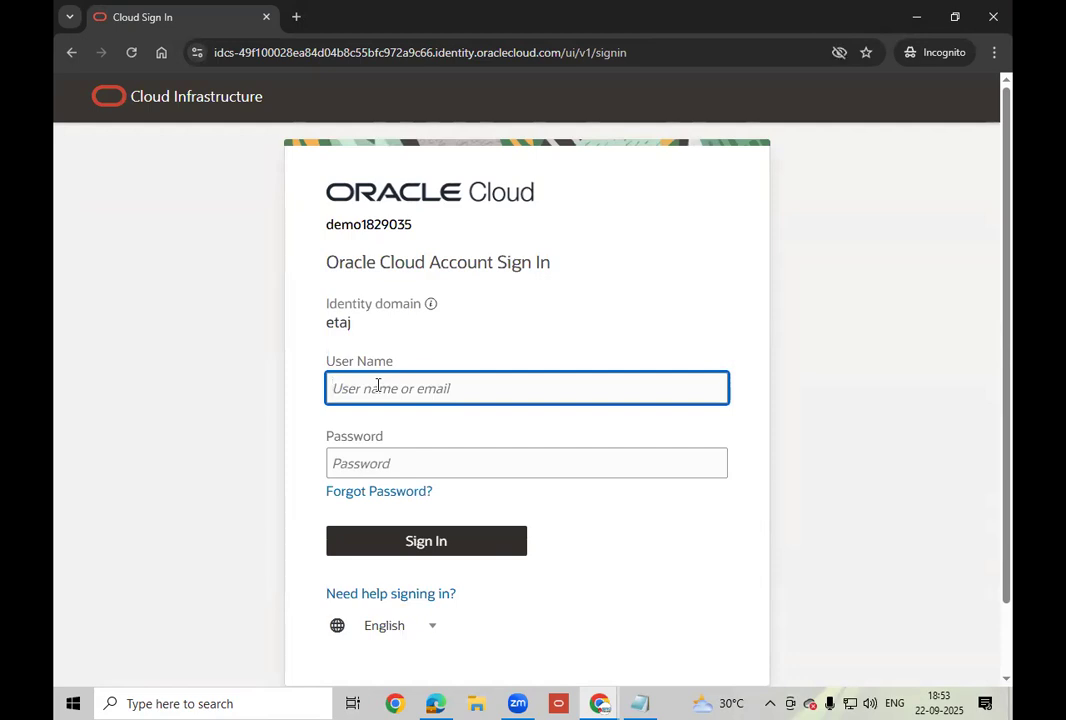
Sign in to Oracle Cloud with the supplier user's user name and password.
text(adv.user1)
key(Tab)
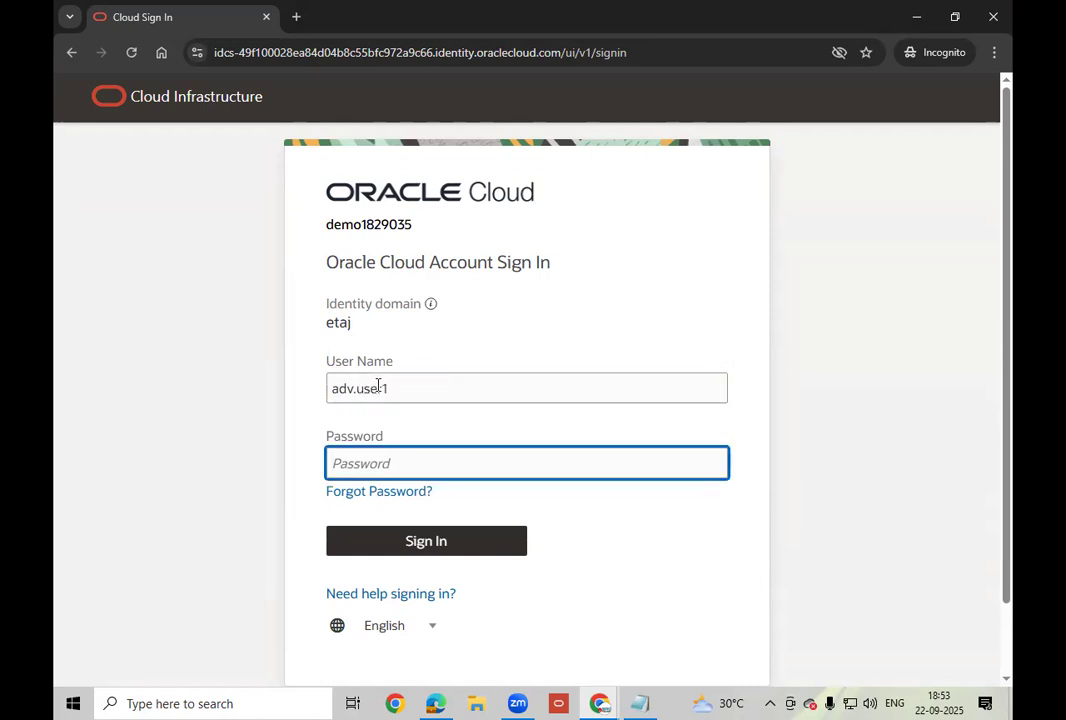
text(•••••••••••)
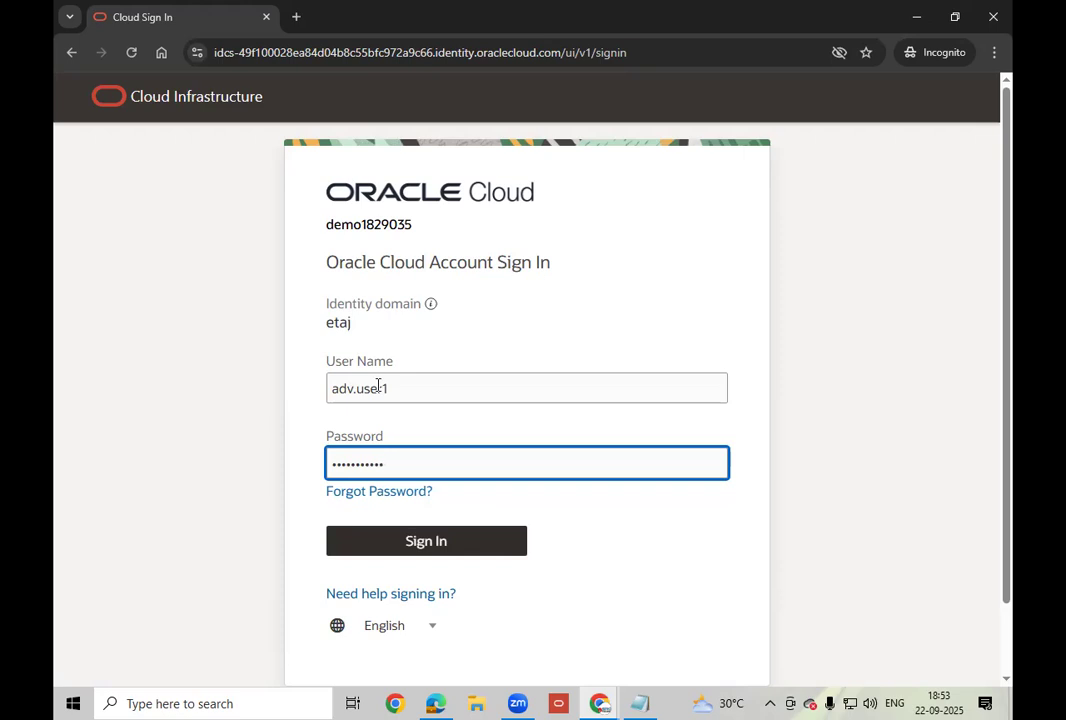
click(434, 547)
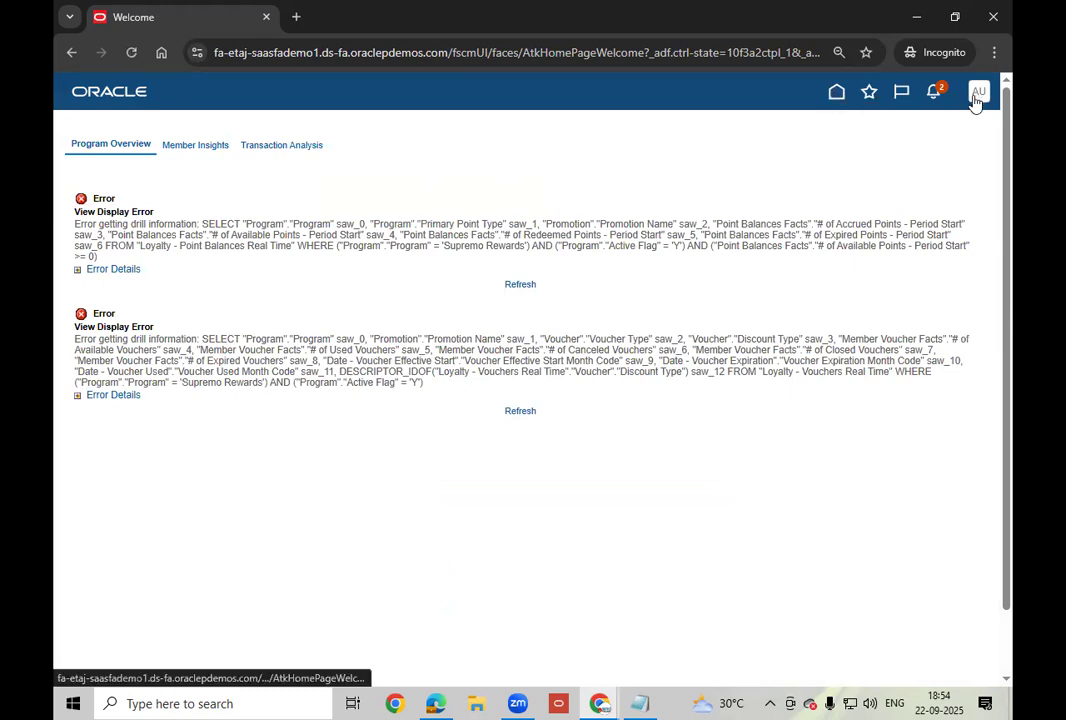
Return to the Oracle home page, browse the app groups, and launch the Supplier Portal app.
click(837, 95)
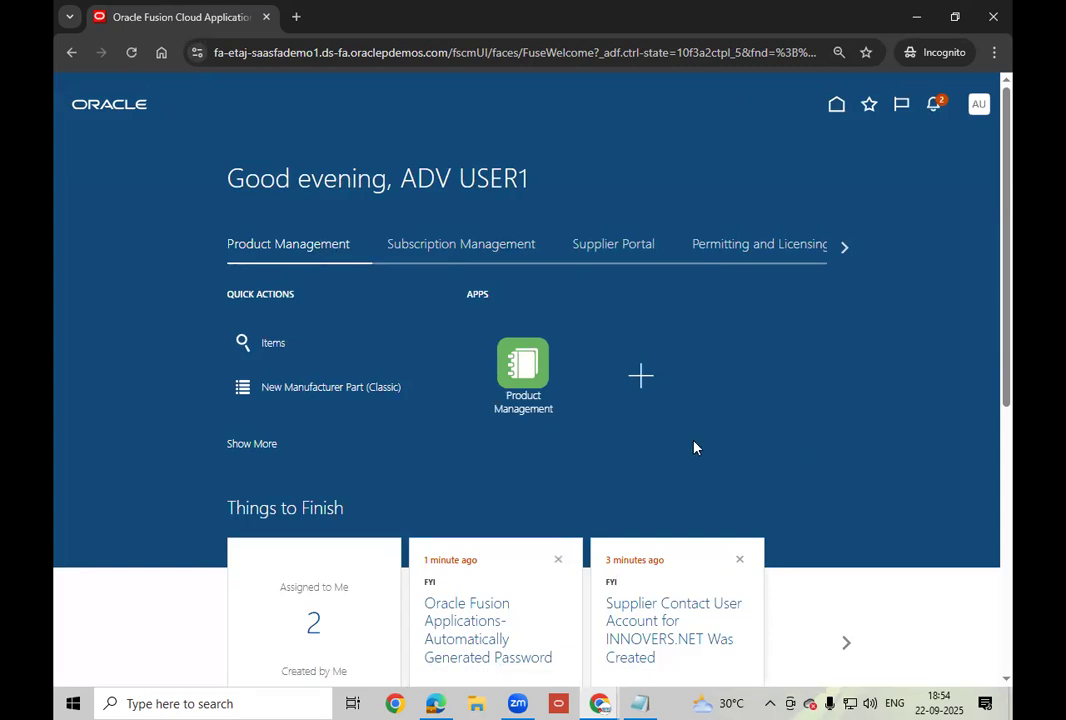
click(437, 249)
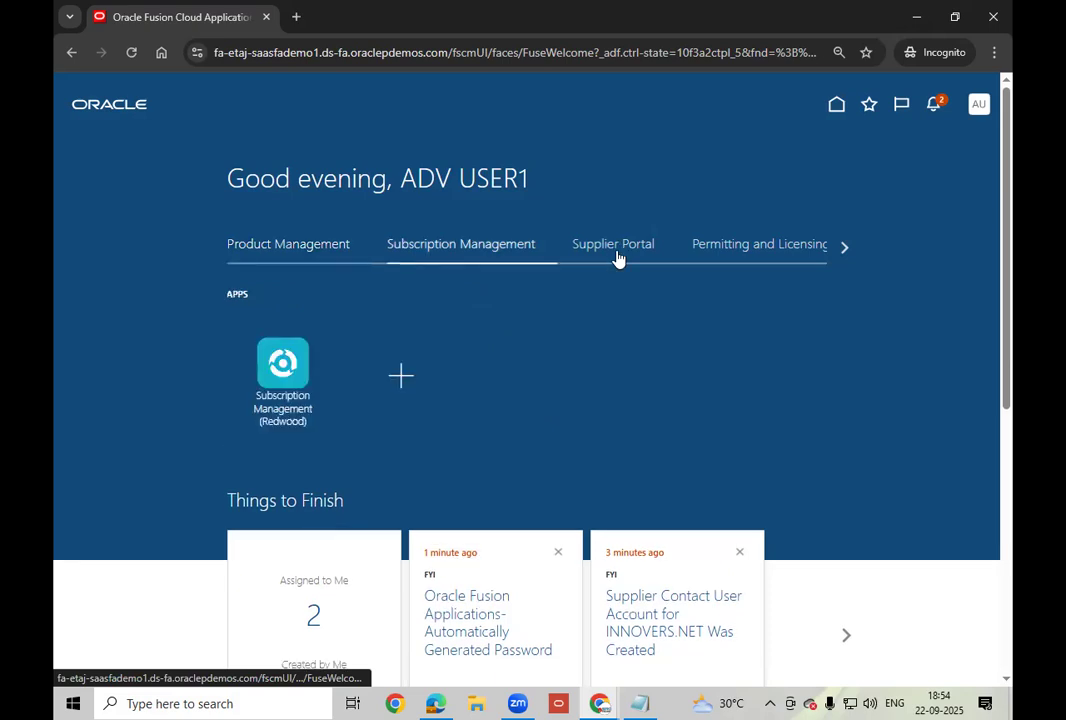
click(785, 250)
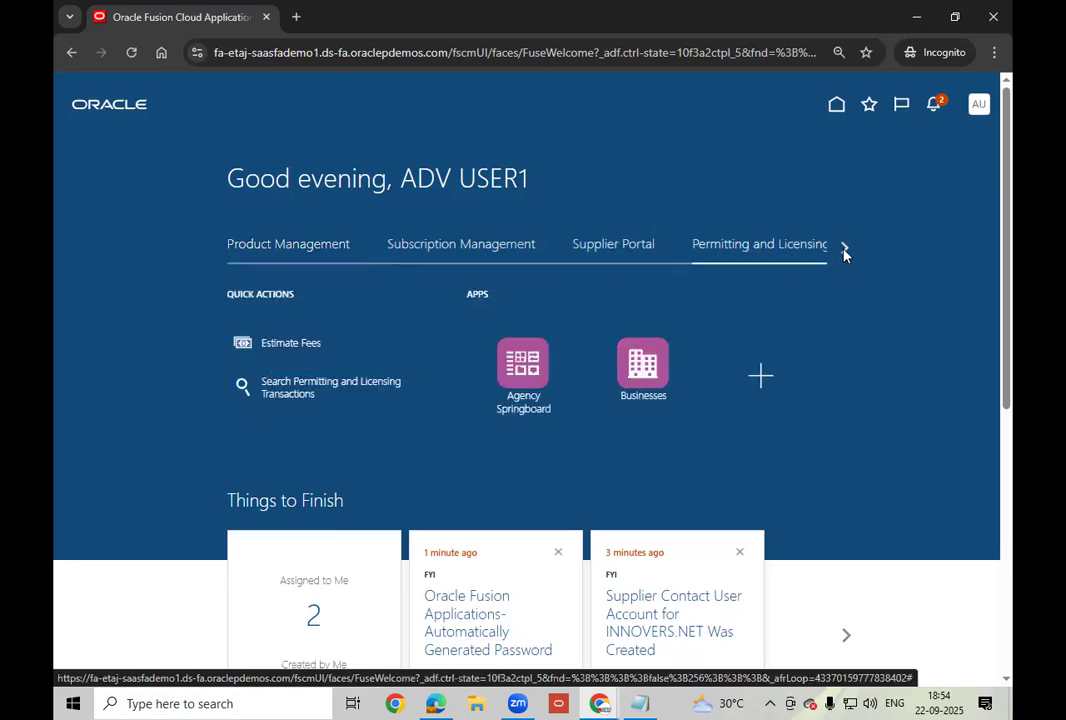
click(844, 247)
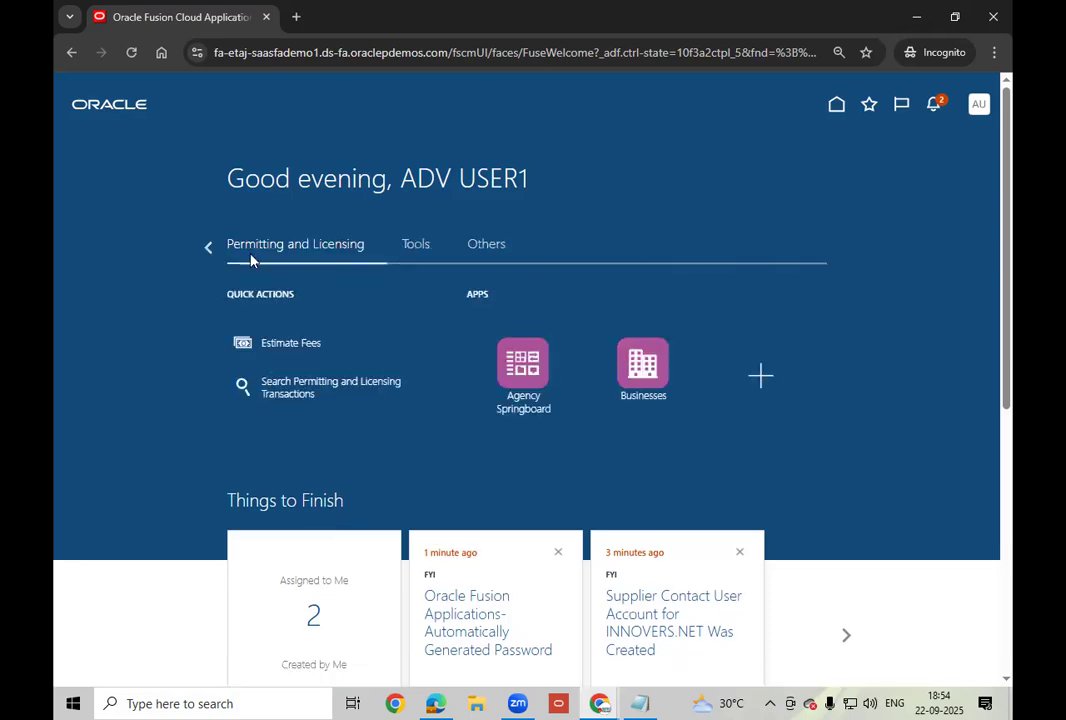
click(208, 248)
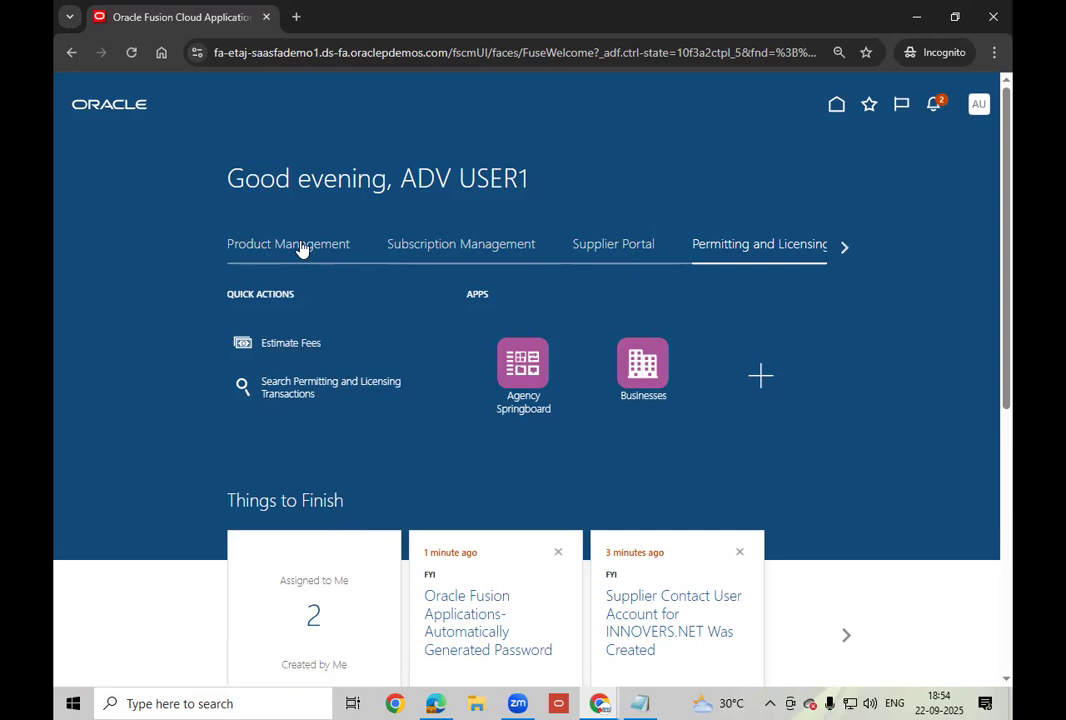
click(612, 247)
click(291, 399)
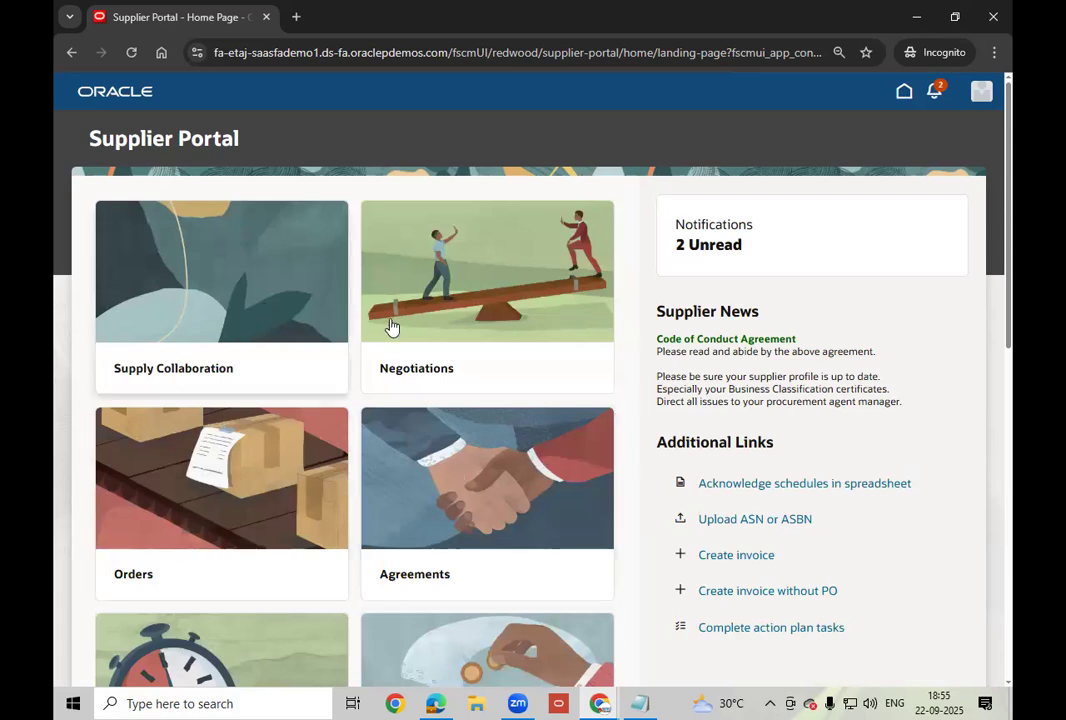
scroll(400, 320, down, 1)
scroll(470, 260, down, 2)
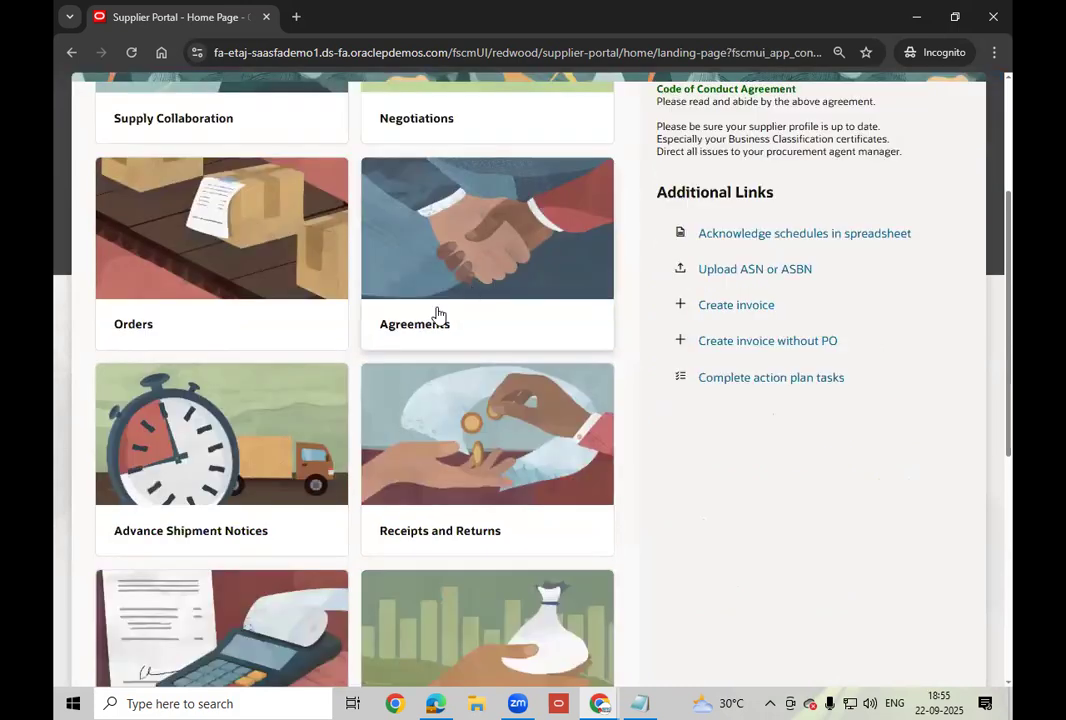
scroll(430, 312, up, 3)
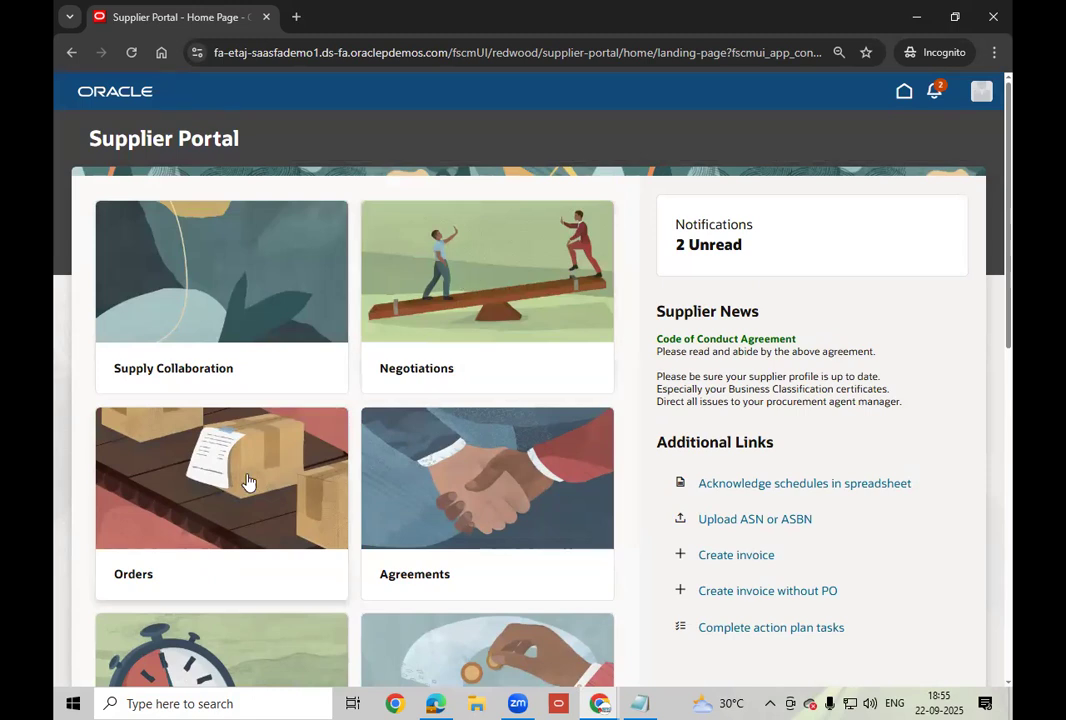
scroll(380, 400, down, 3)
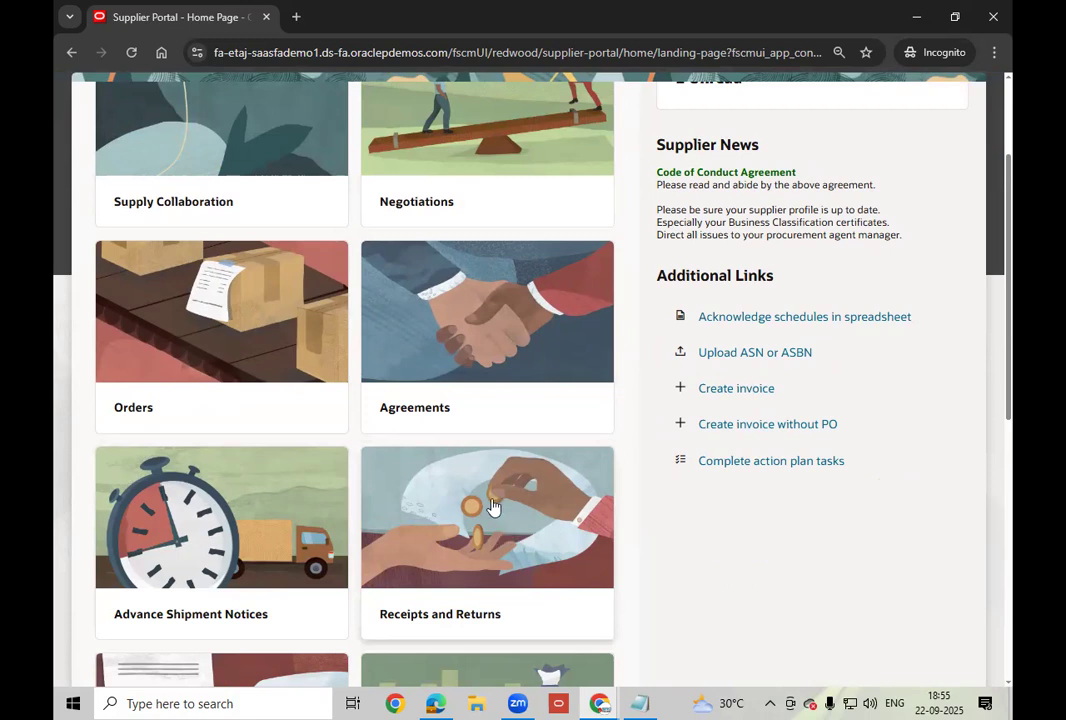
scroll(493, 507, down, 2)
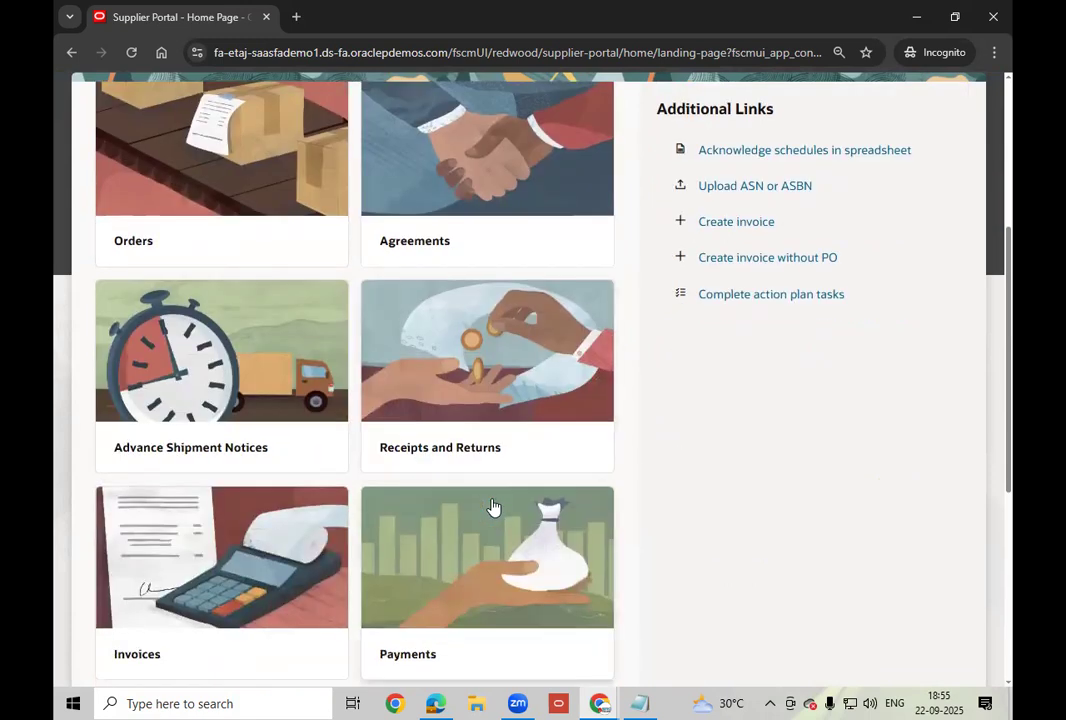
scroll(257, 516, down, 1)
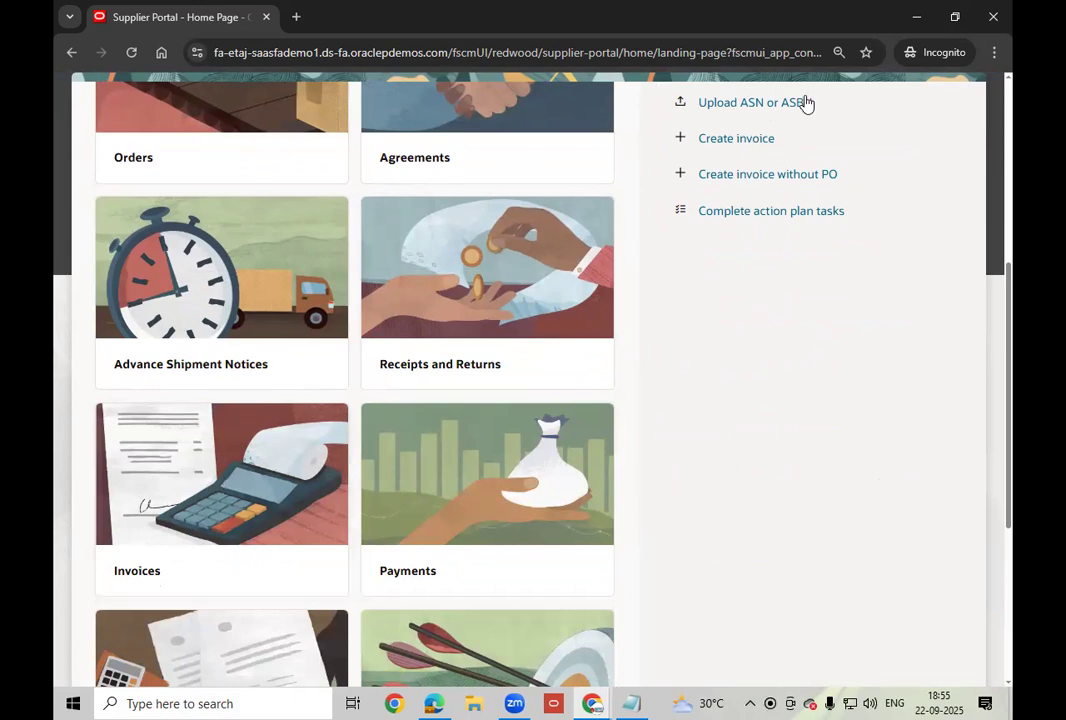
click(722, 147)
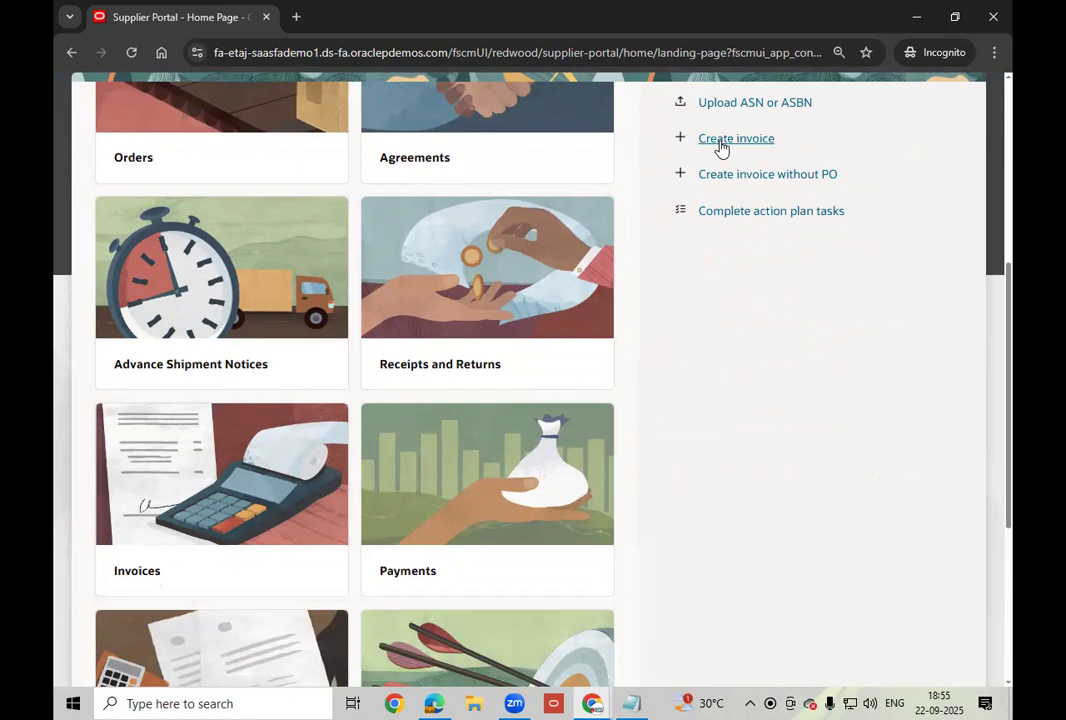
scroll(558, 400, down, 2)
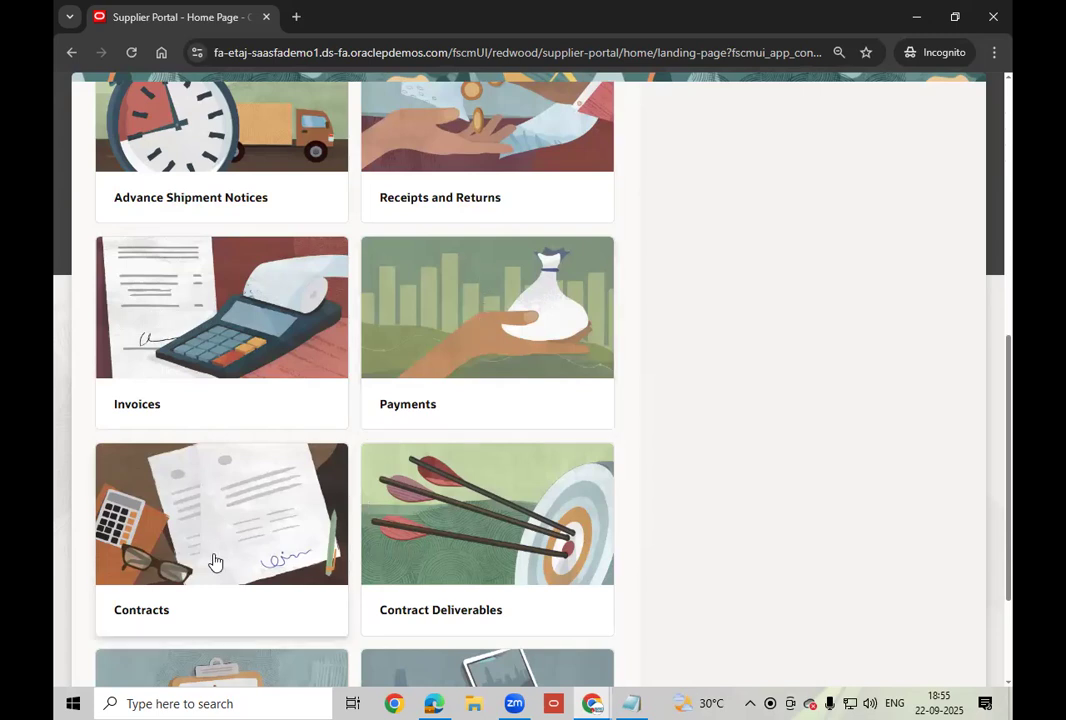
scroll(441, 487, down, 1)
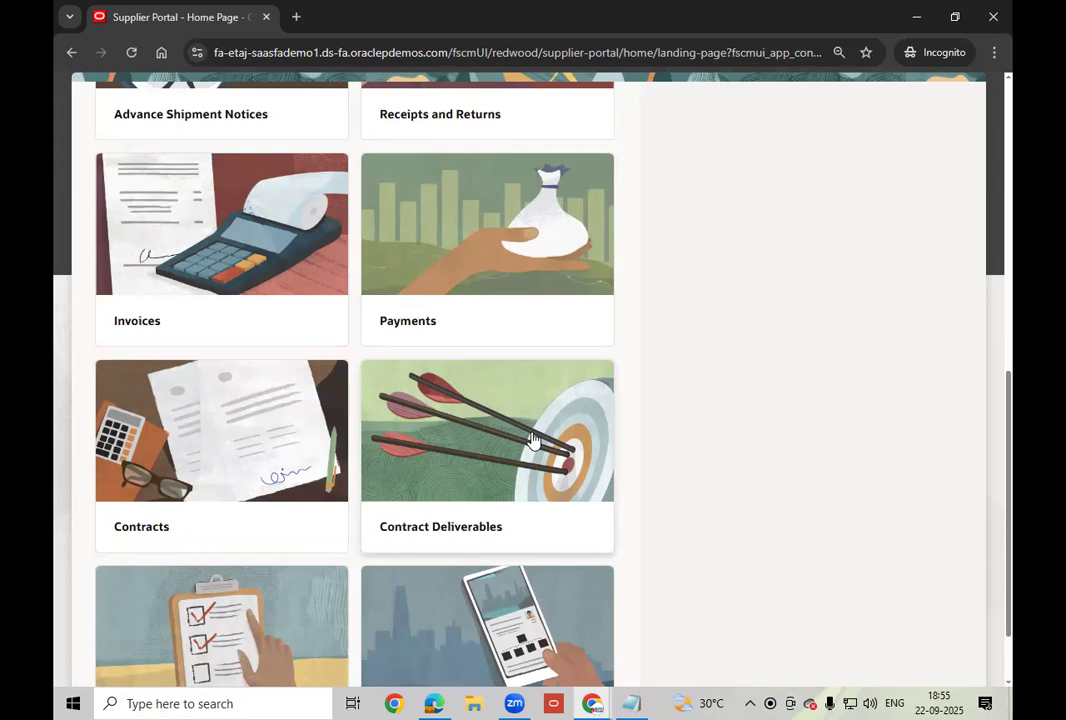
scroll(533, 440, down, 1)
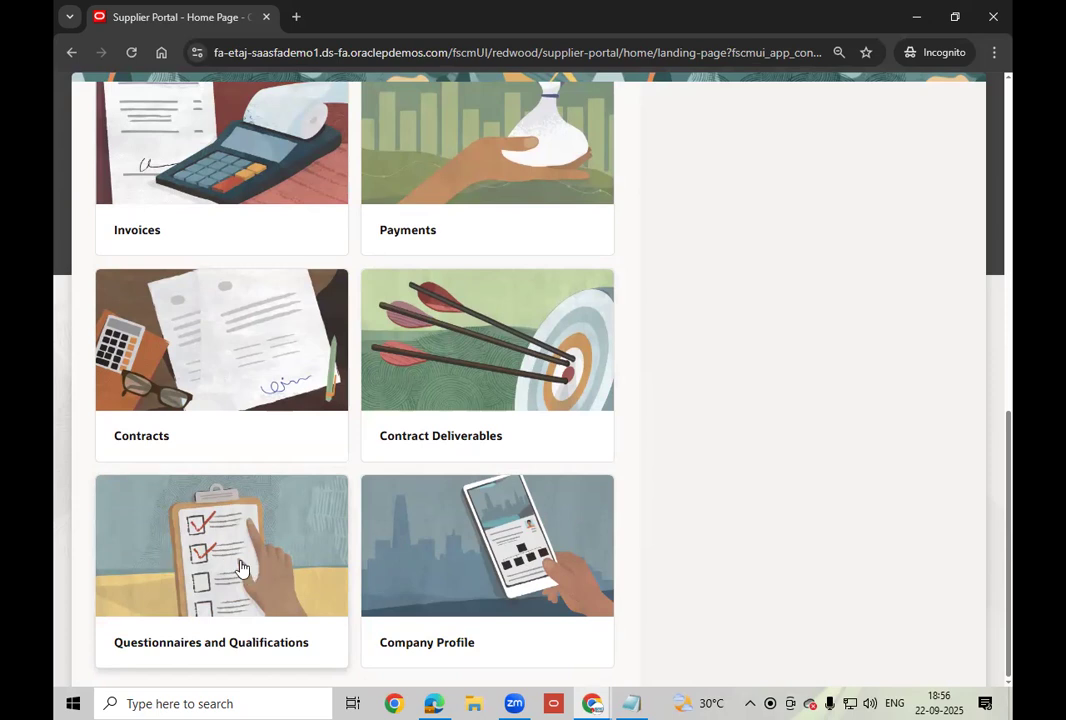
scroll(203, 470, up, 8)
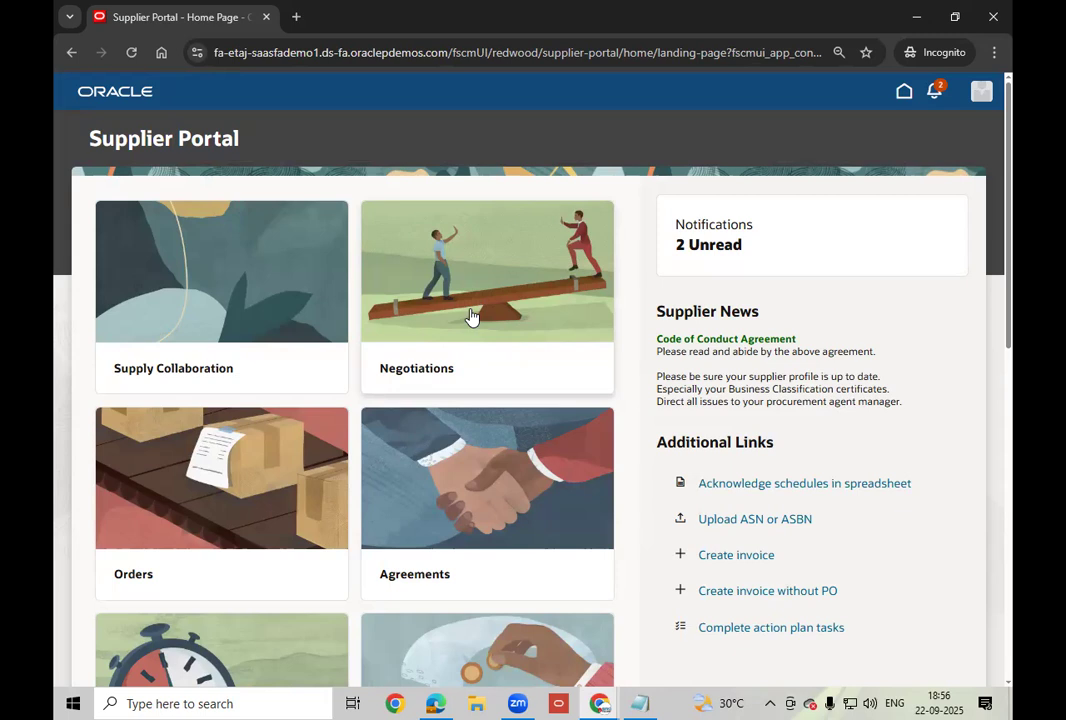
scroll(470, 316, down, 5)
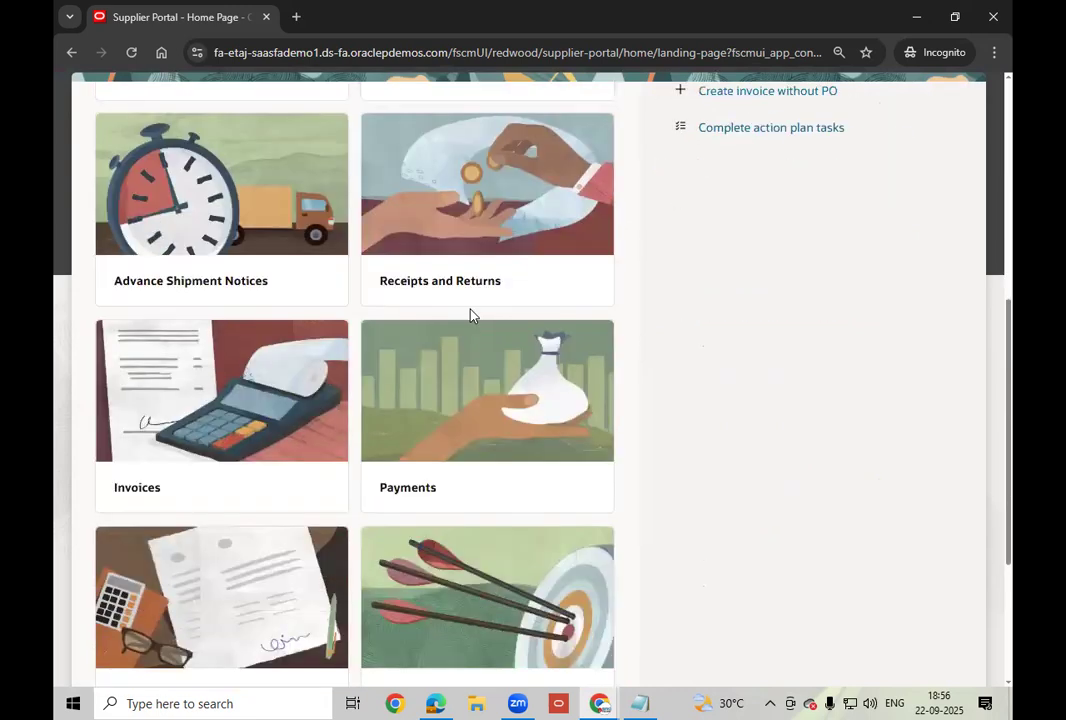
scroll(470, 316, down, 1)
scroll(471, 312, up, 1)
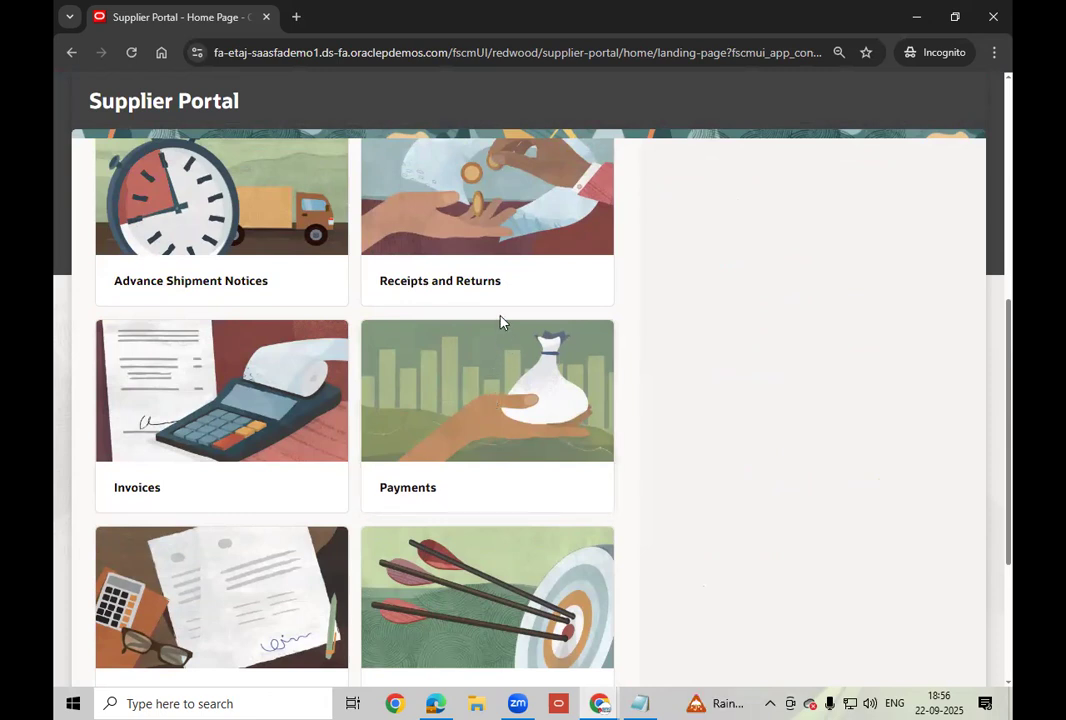
scroll(500, 322, down, 2)
scroll(503, 325, down, 1)
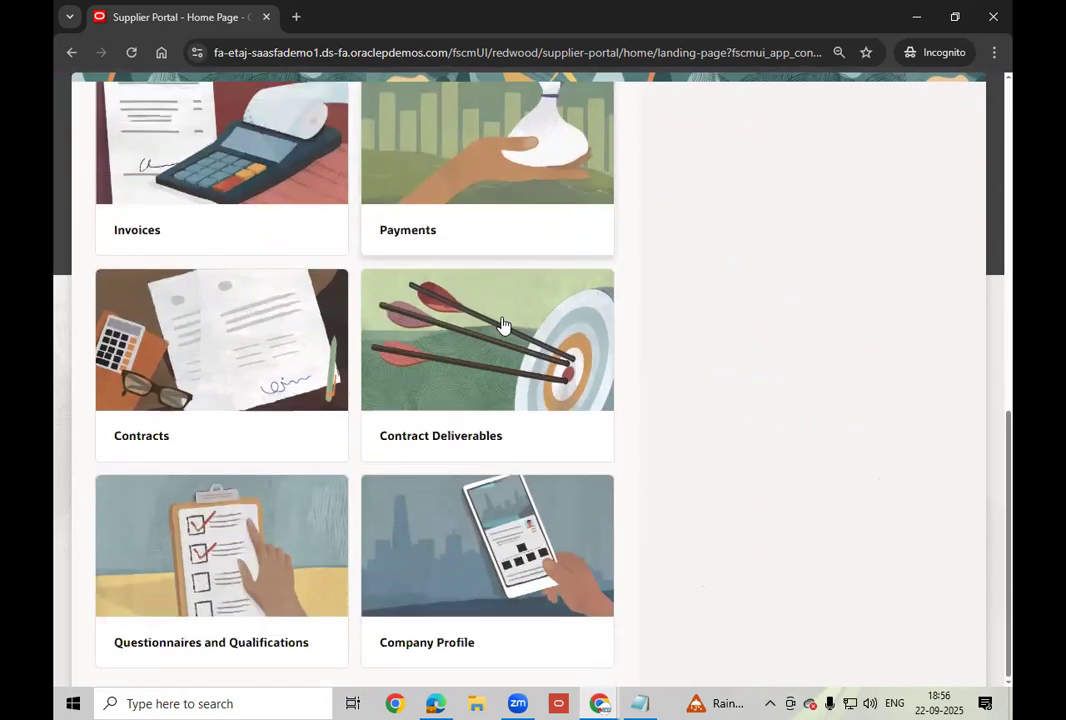
scroll(503, 325, up, 4)
scroll(503, 325, up, 2)
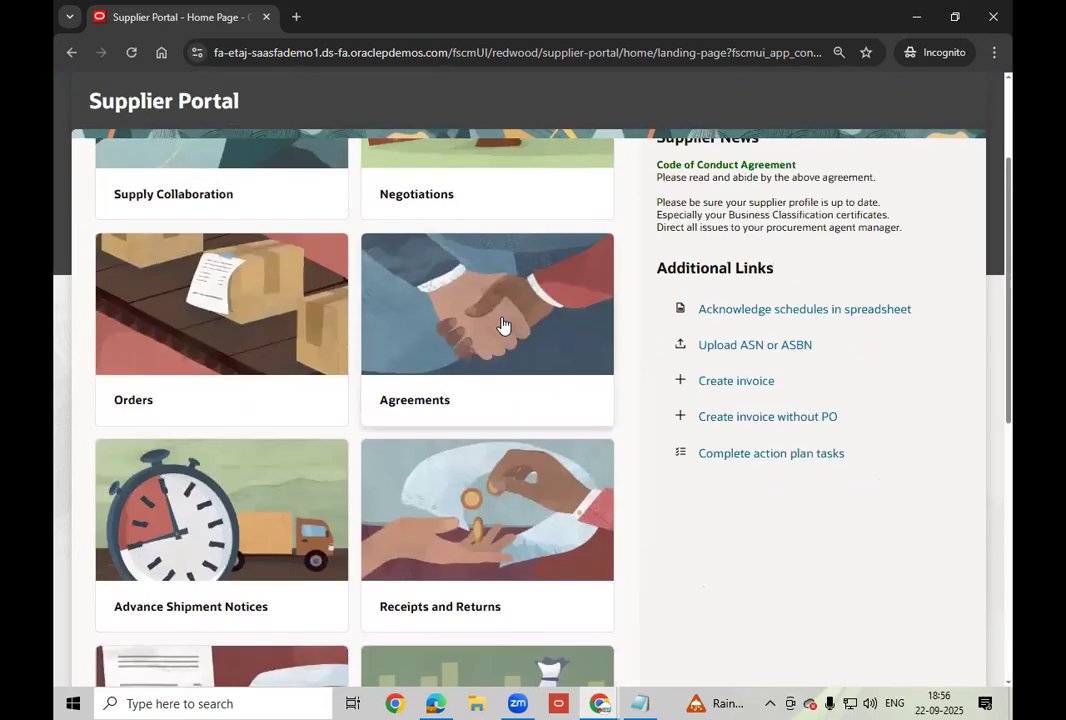
scroll(483, 228, up, 1)
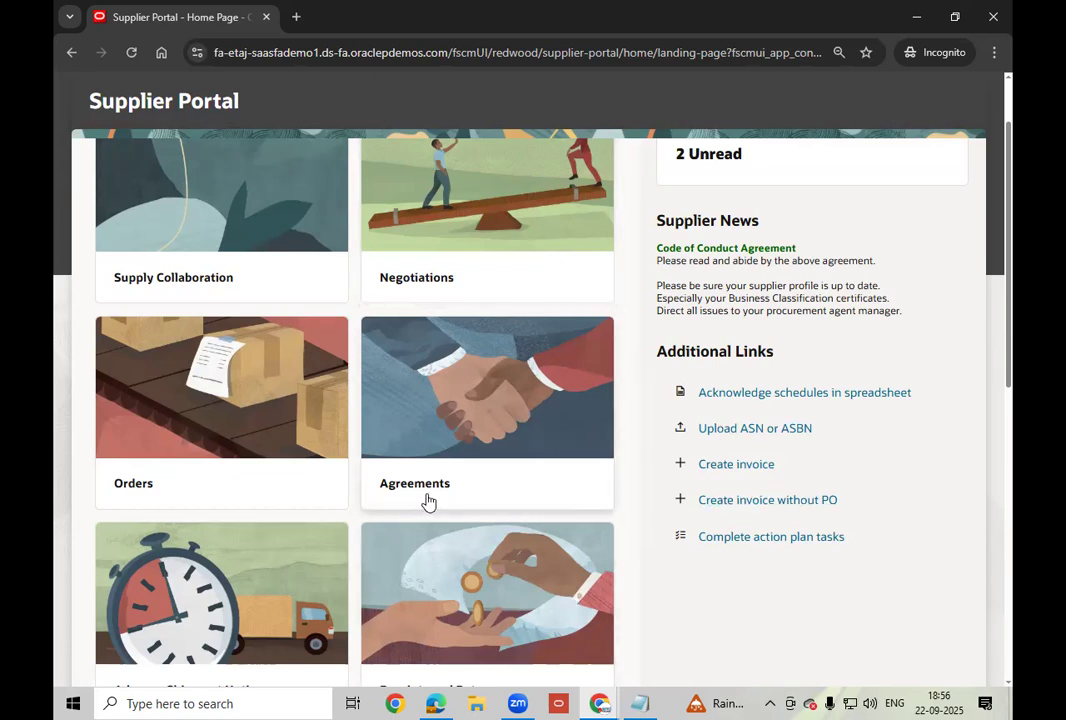
scroll(428, 503, up, 2)
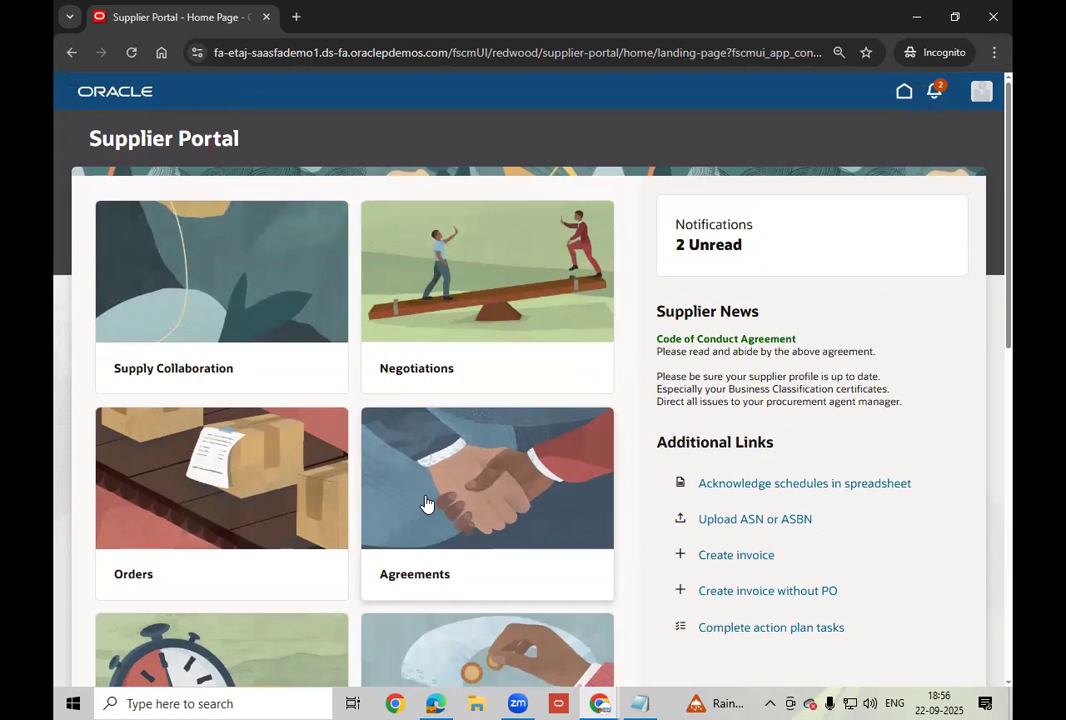
scroll(424, 503, down, 1)
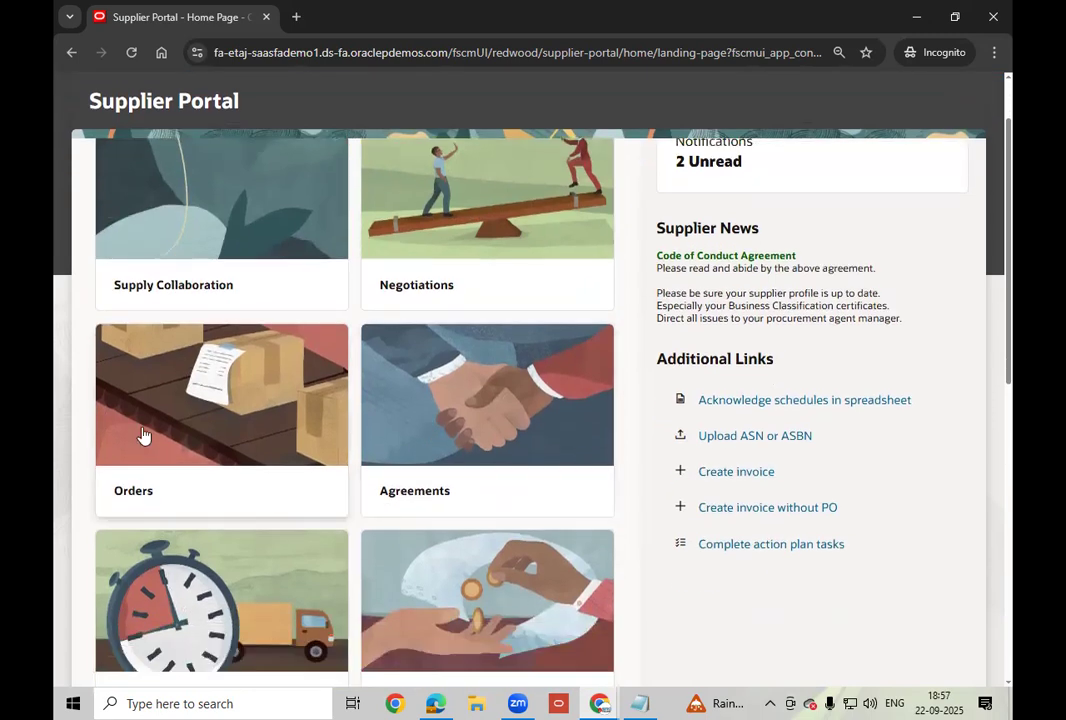
Open the supplier's orders, run an unfiltered search listing all orders, then open the Status choices.
click(208, 412)
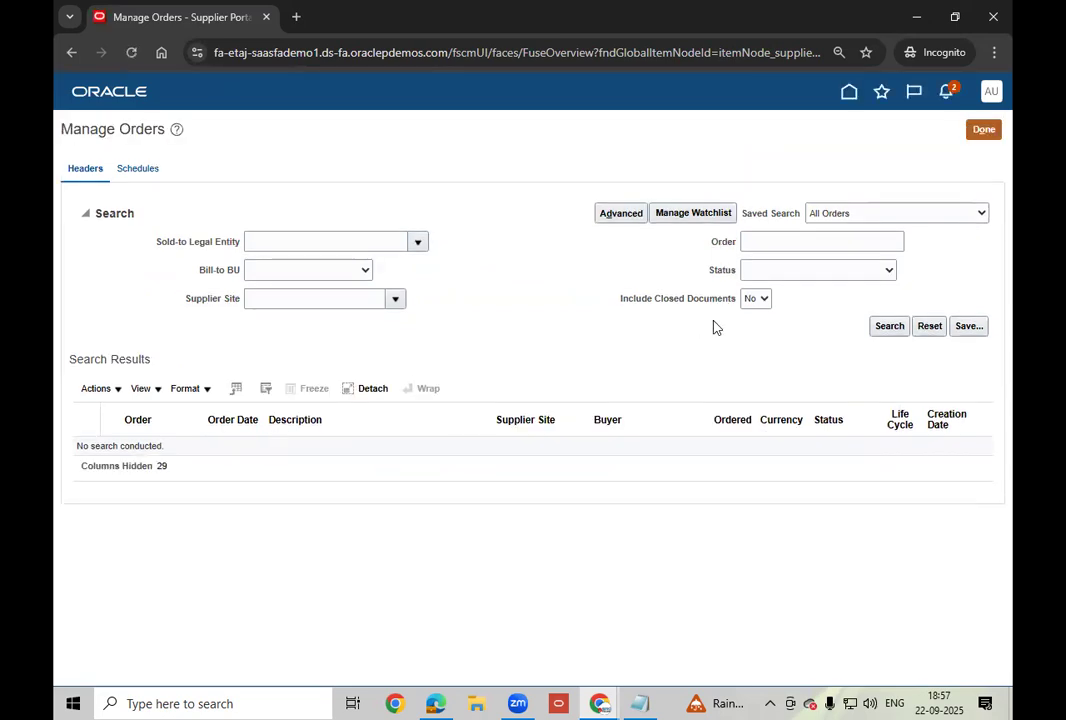
click(891, 332)
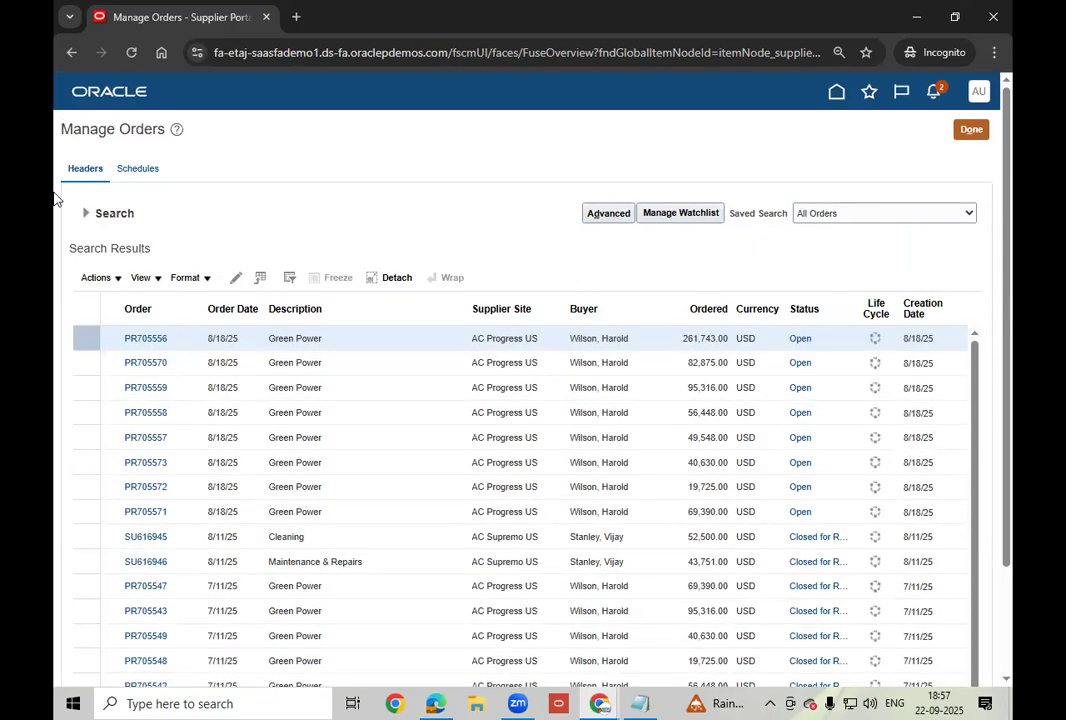
click(86, 213)
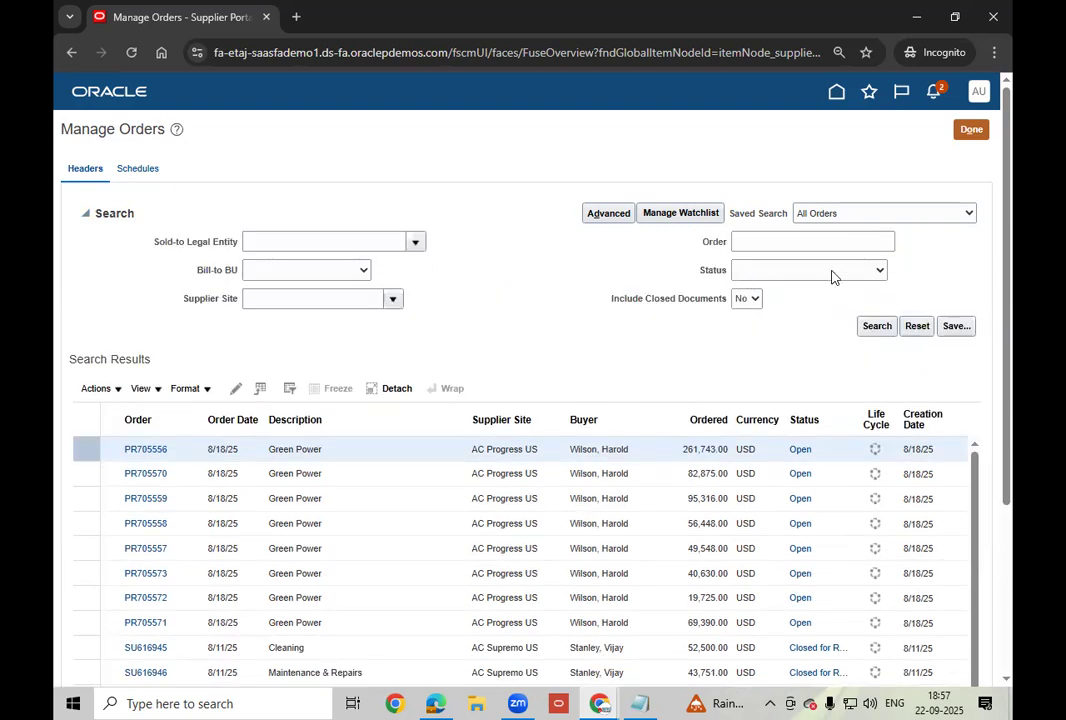
click(830, 272)
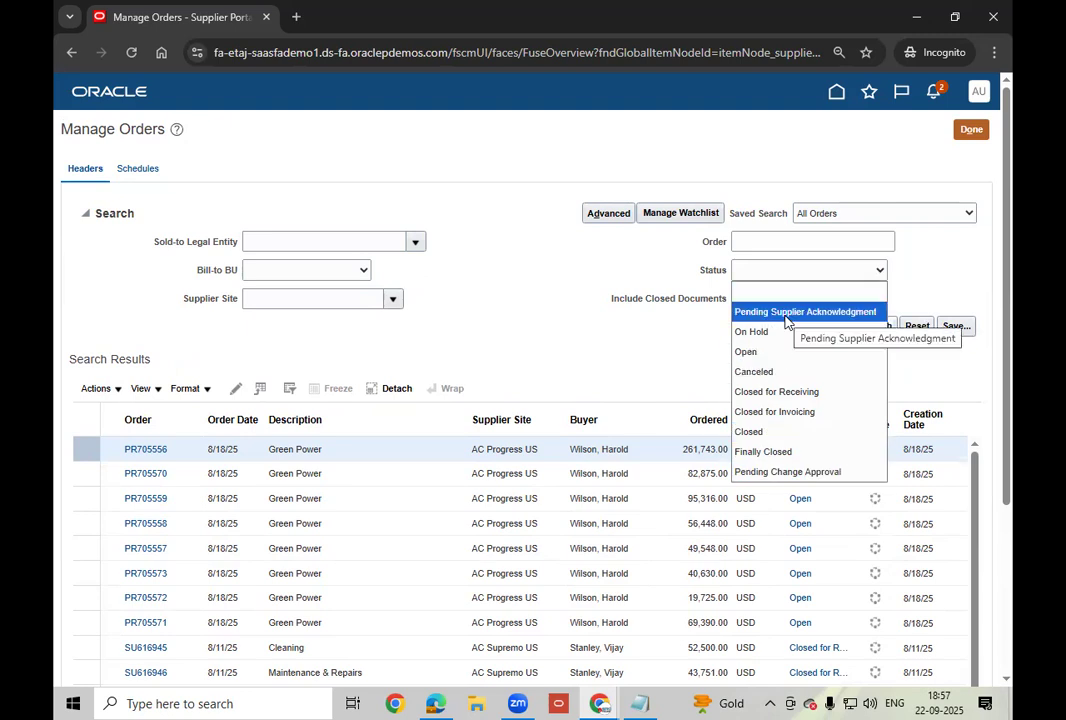
Filter the order search to Status Open and Bill-to Business Unit US1 Business Unit.
click(771, 352)
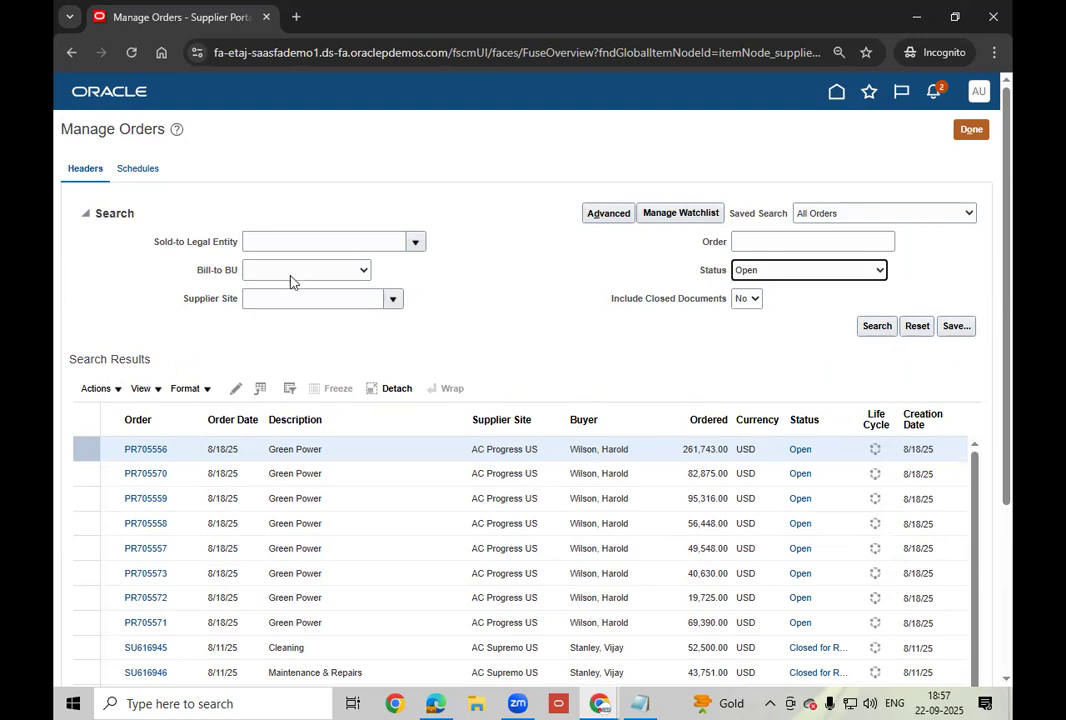
click(318, 274)
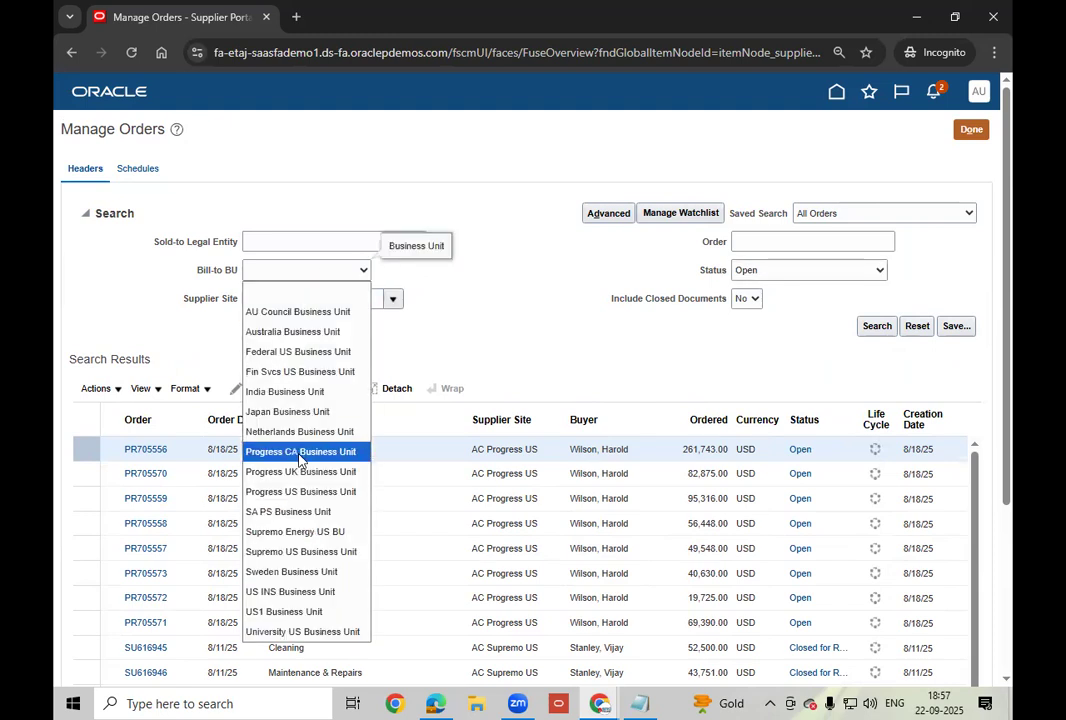
click(284, 611)
click(505, 311)
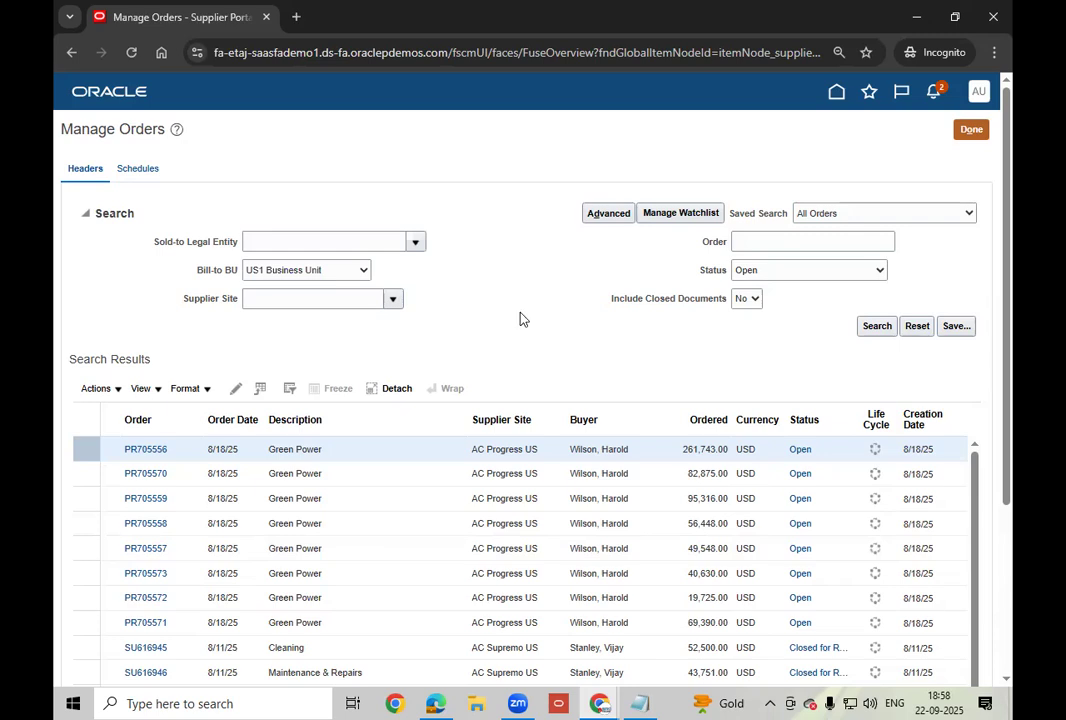
Search supplier sites for AC US1 and select it as the Supplier Site filter.
click(393, 302)
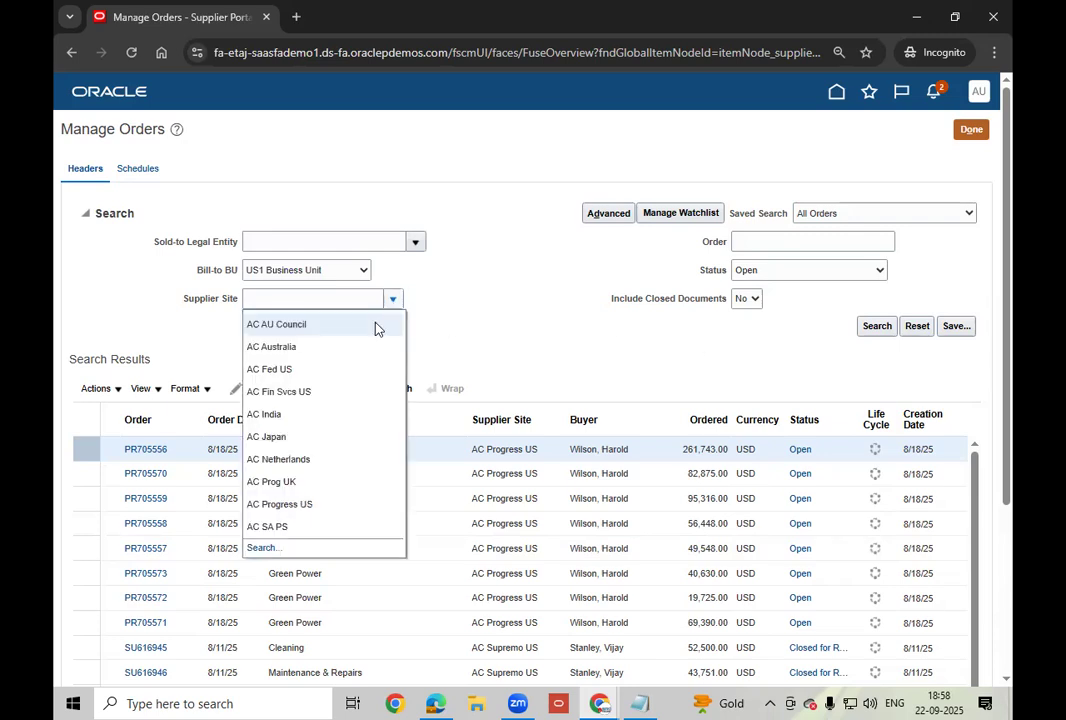
click(262, 548)
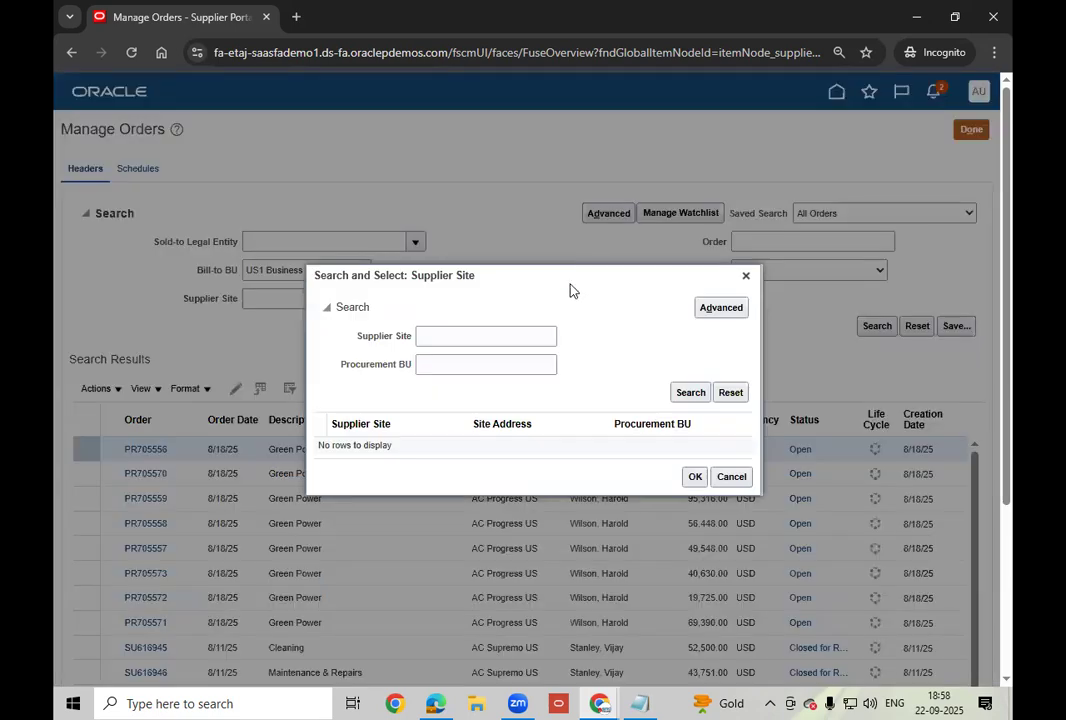
click(445, 337)
text(AC)
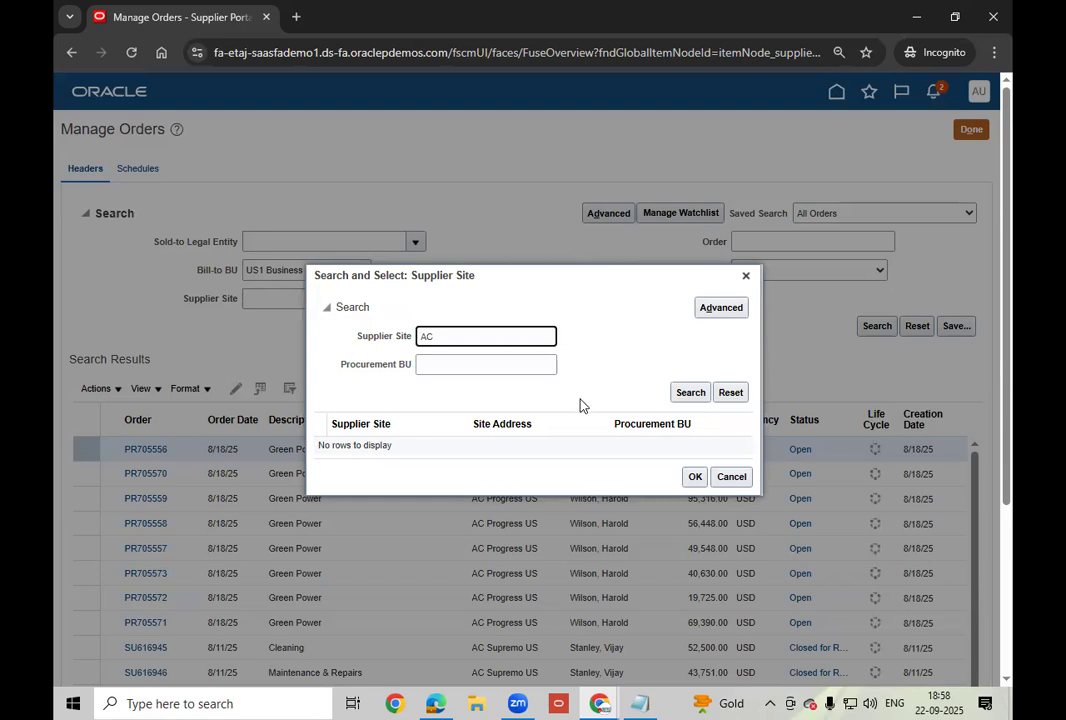
click(688, 394)
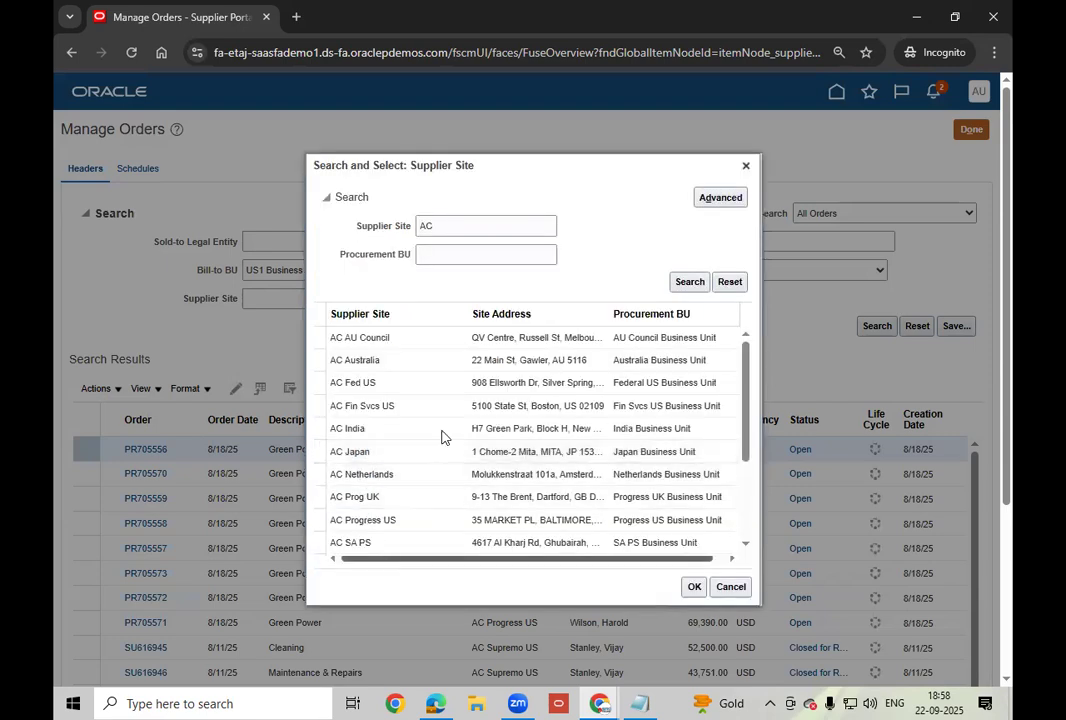
click(474, 228)
text(US1)
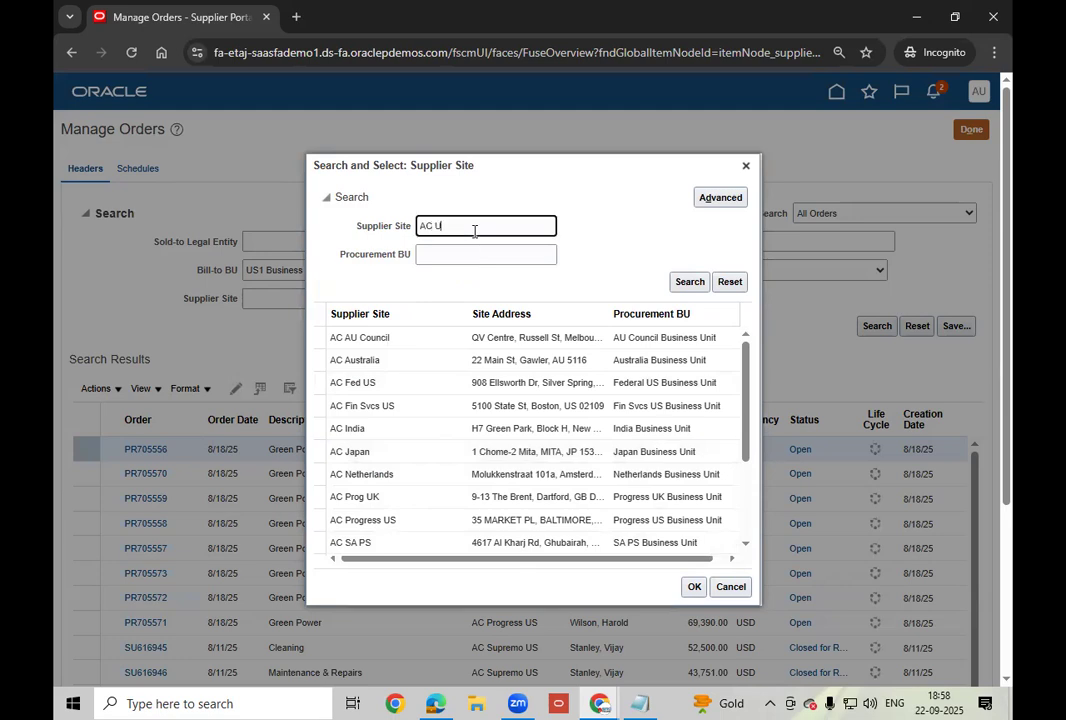
click(689, 282)
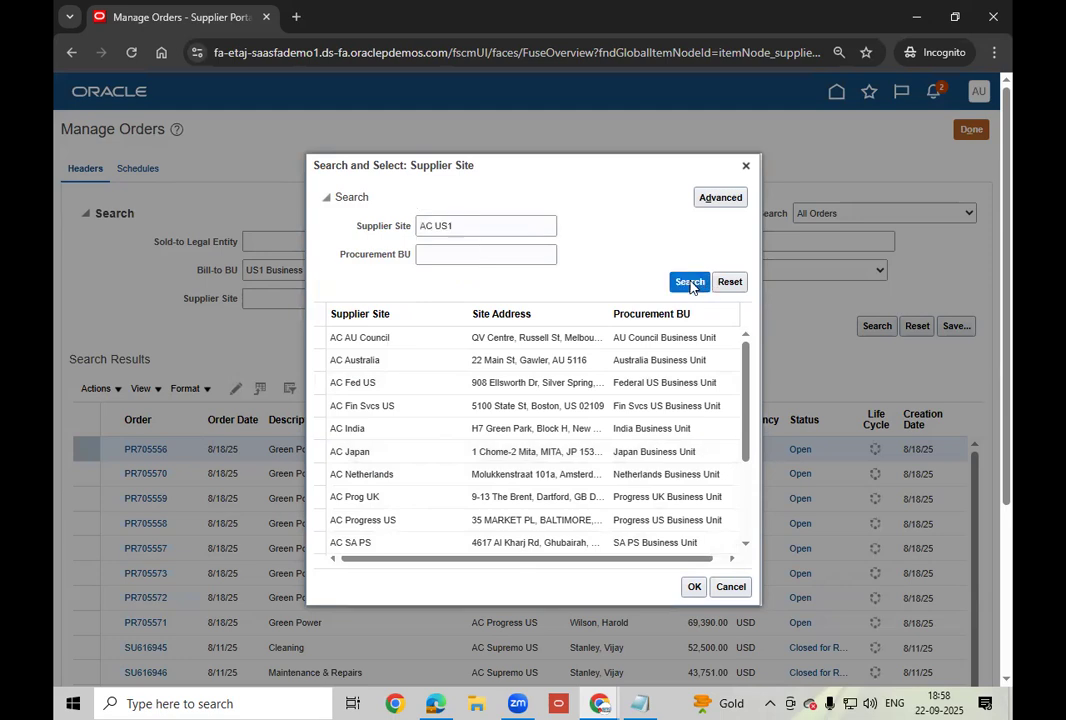
click(392, 449)
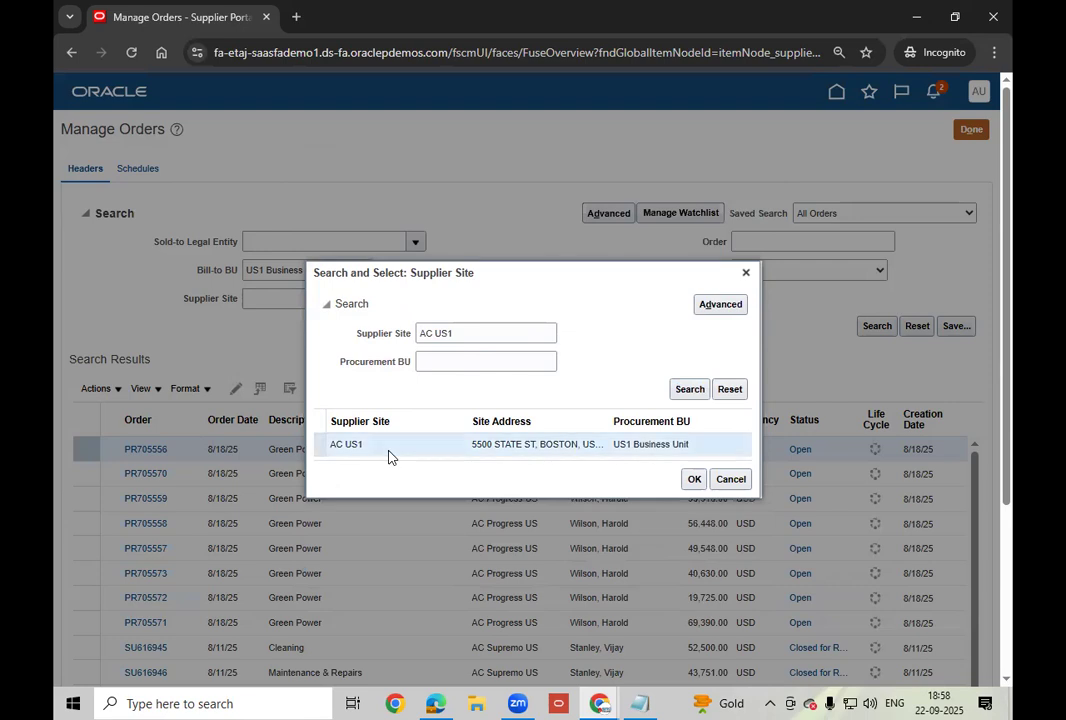
click(700, 480)
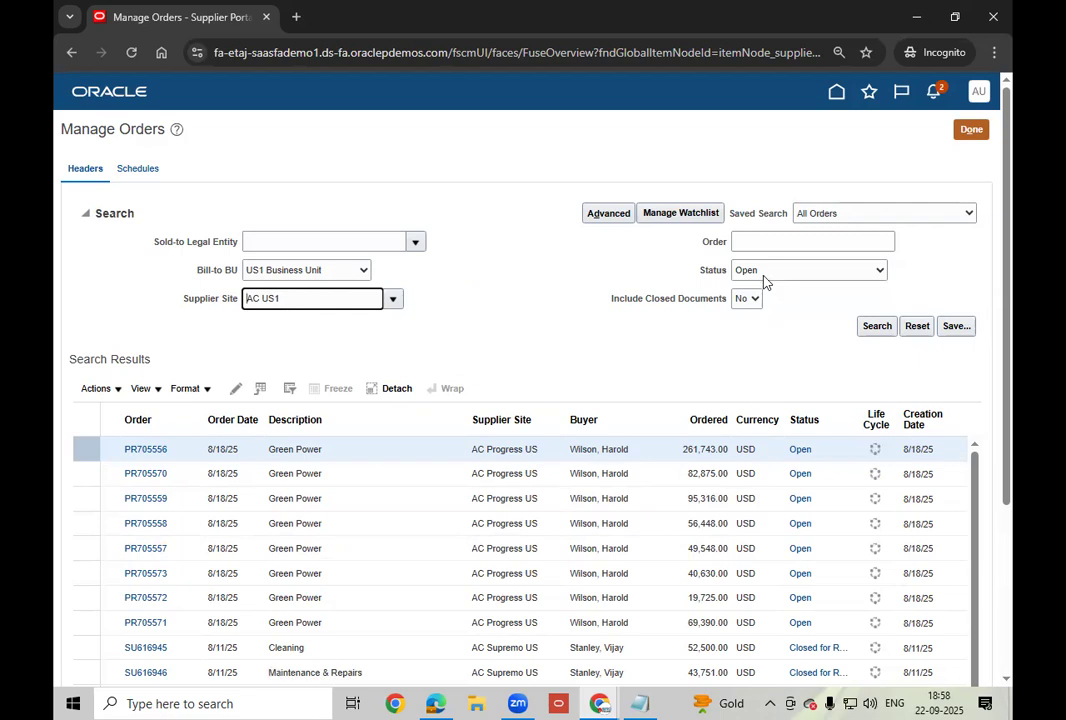
Run the AC US1 open-order search and view the document history of order US165124.
click(876, 327)
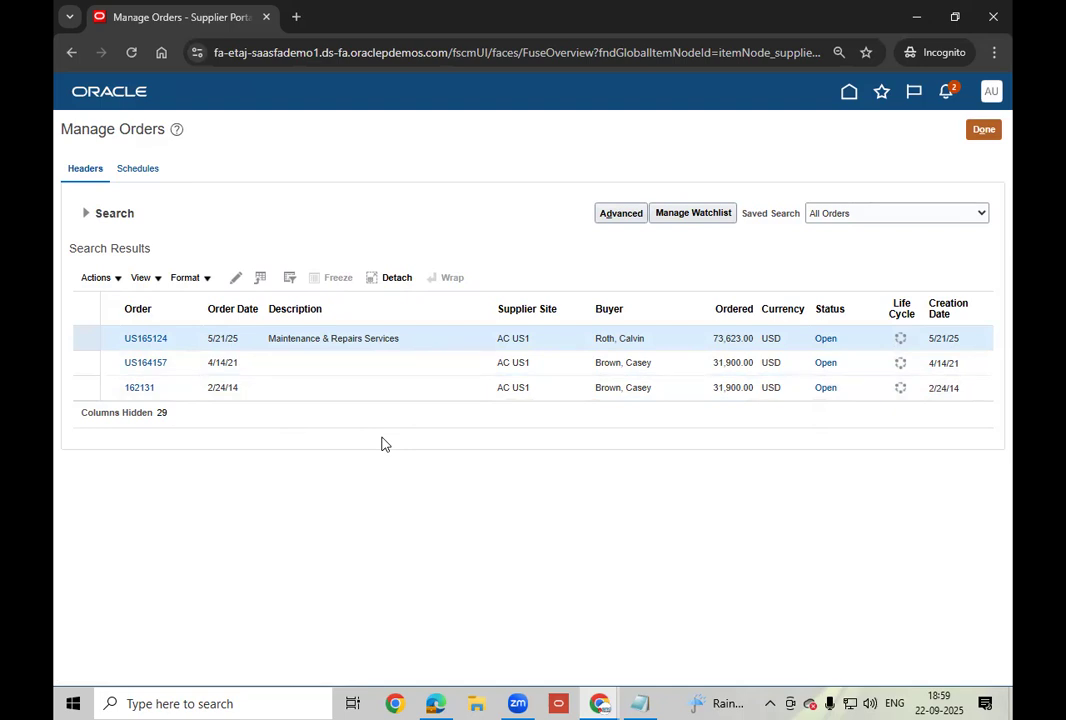
click(86, 214)
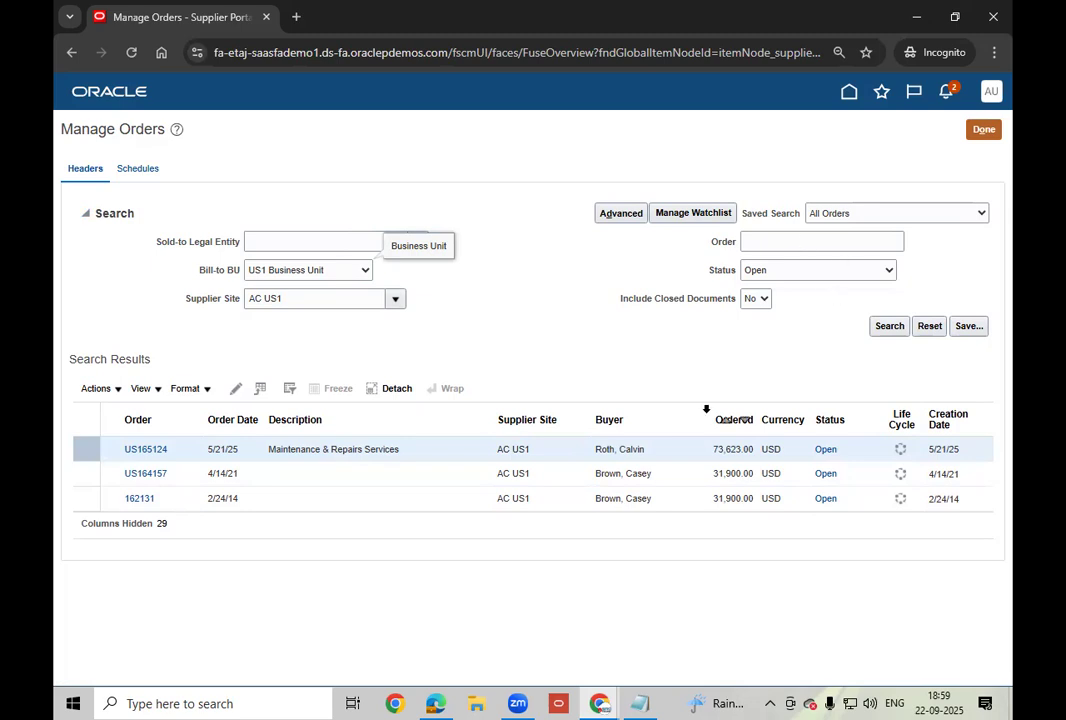
click(826, 449)
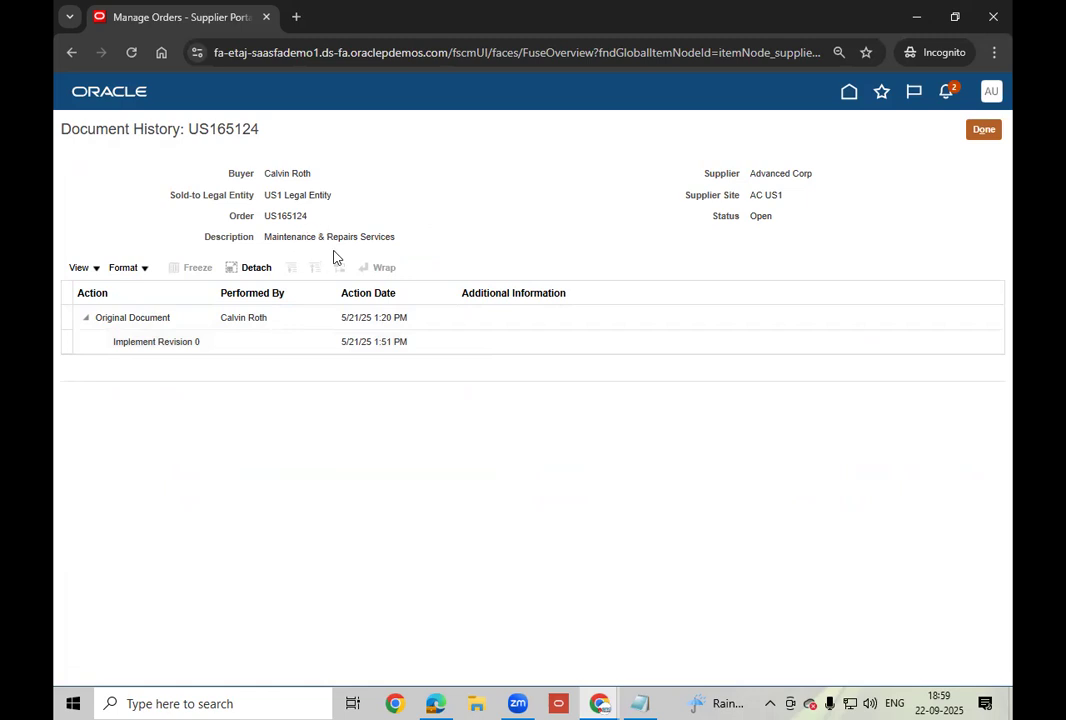
Leave the US165124 history, rerun the order search without filters, and open PR705556.
click(982, 131)
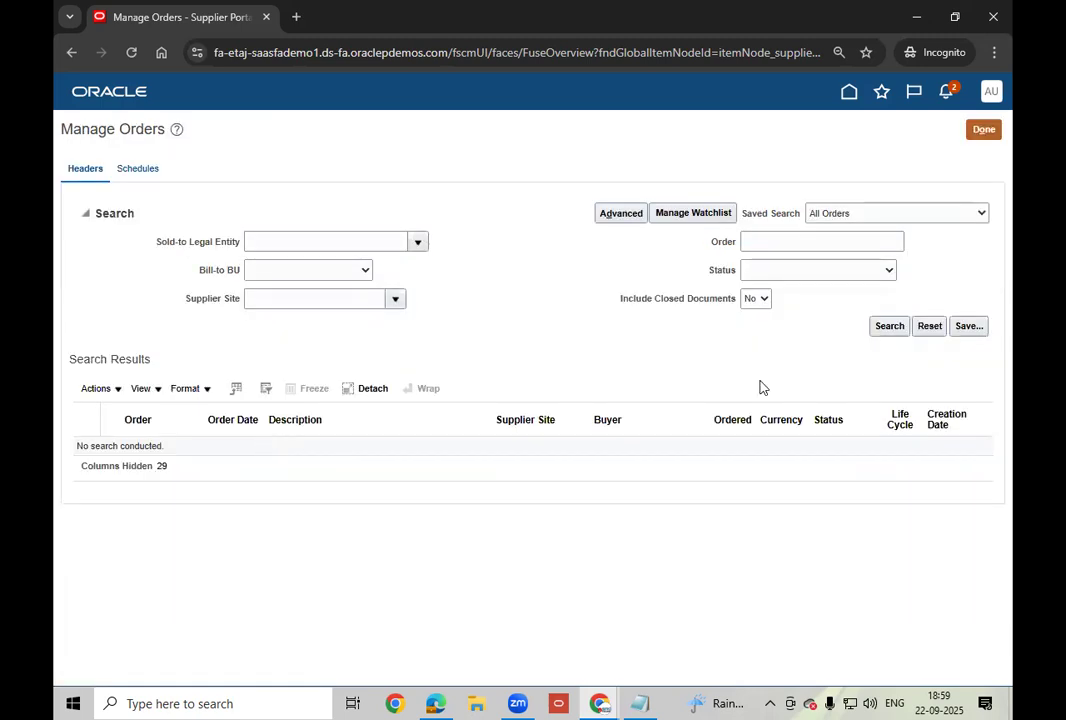
click(887, 327)
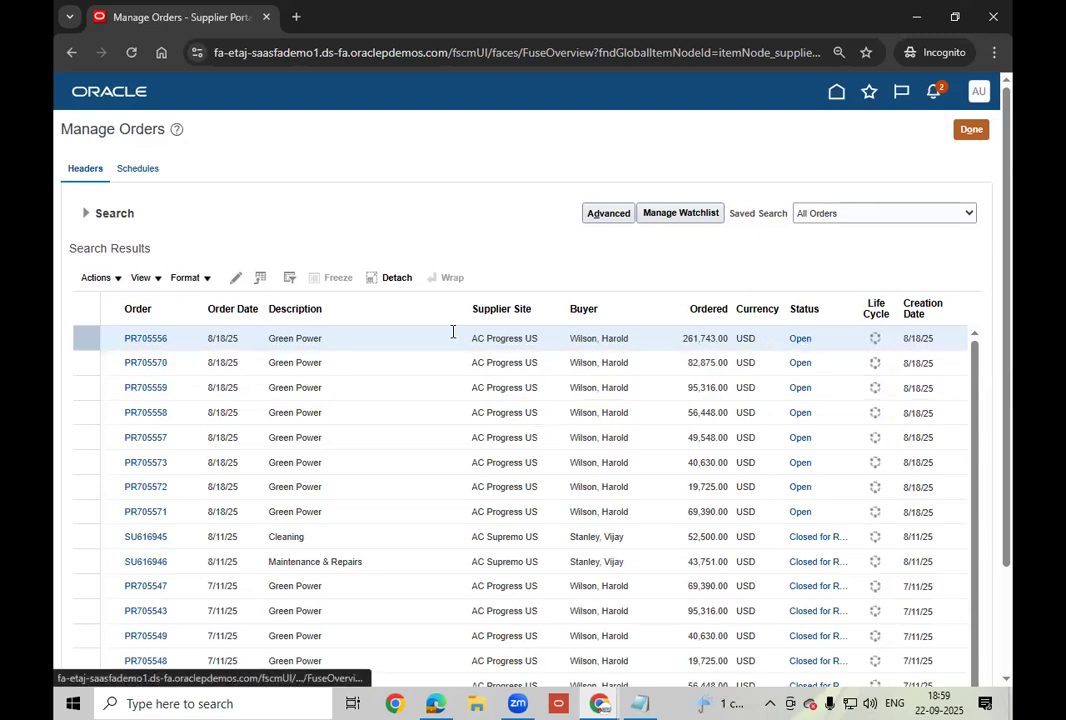
click(140, 339)
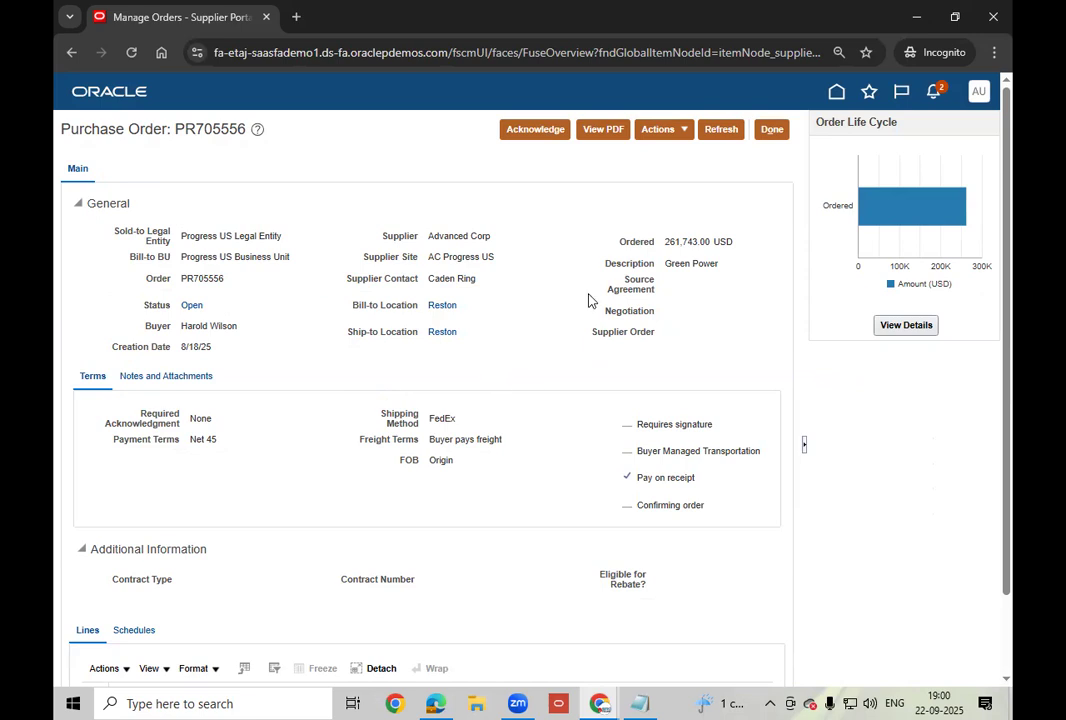
Check the warning on PR705556 line 1, which reports overdue schedules, and dismiss it.
scroll(461, 294, down, 2)
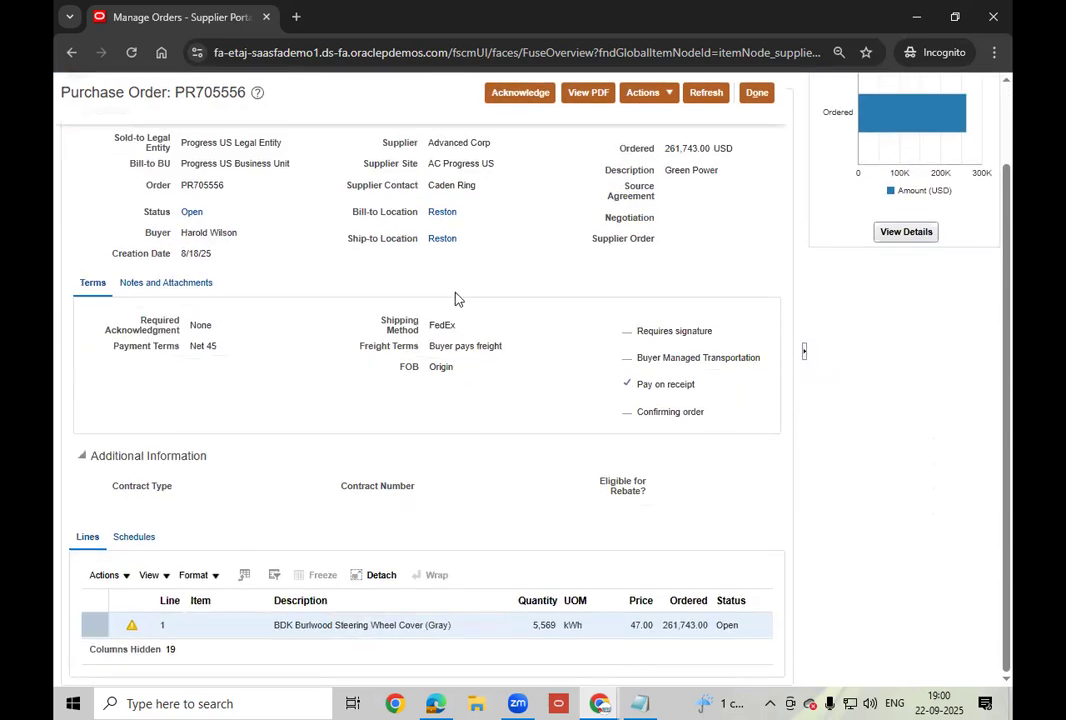
click(132, 628)
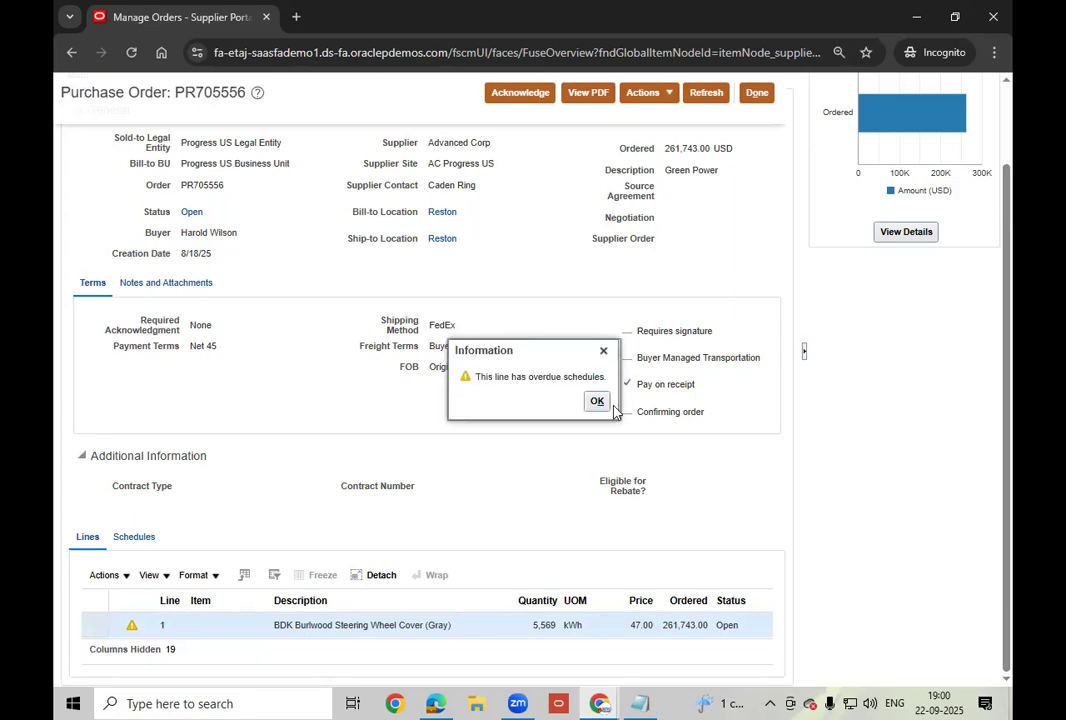
click(604, 411)
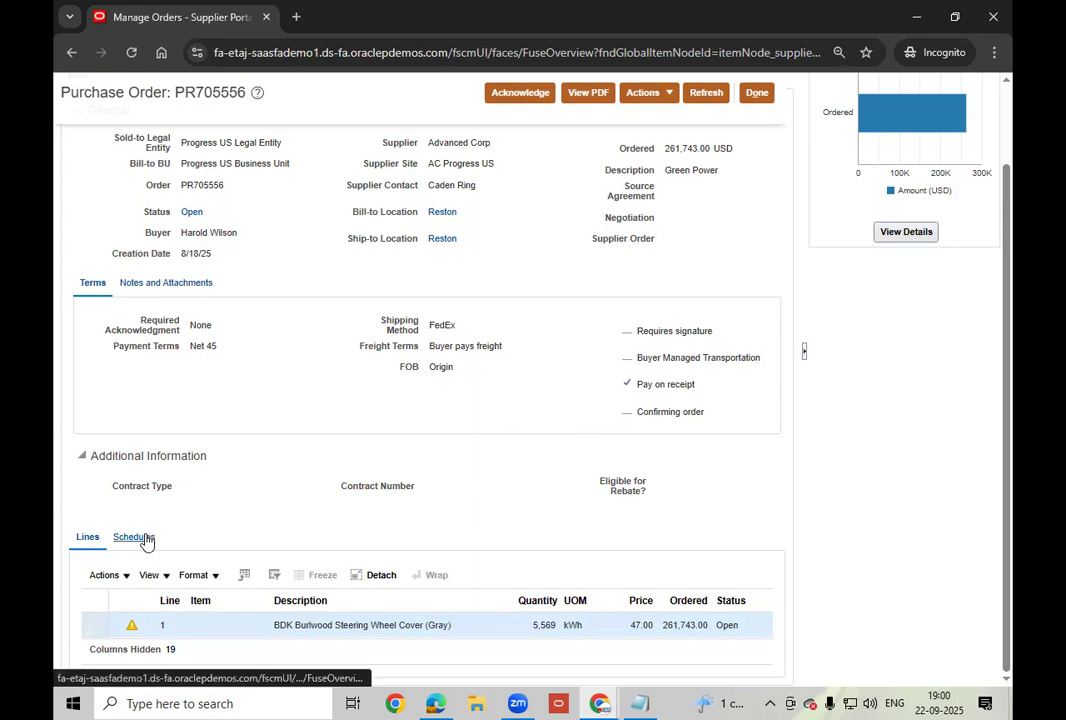
scroll(389, 452, up, 2)
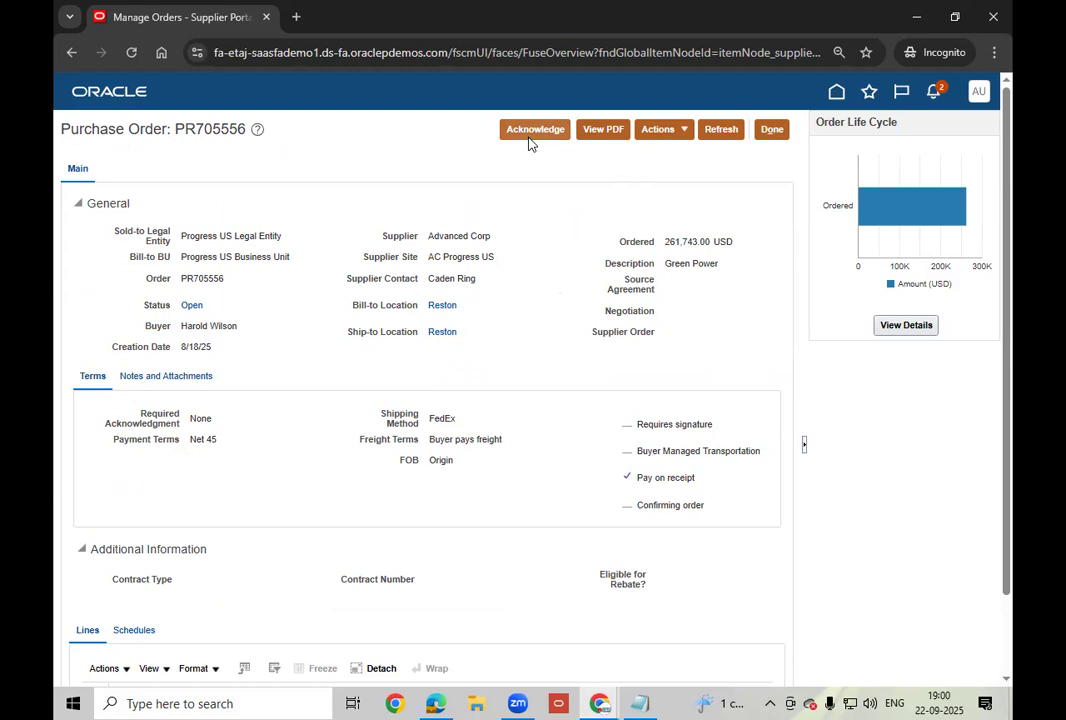
Save PR705556 as PO_PR705556_0.pdf, open the downloaded PDF to review it, then close its tab.
click(607, 130)
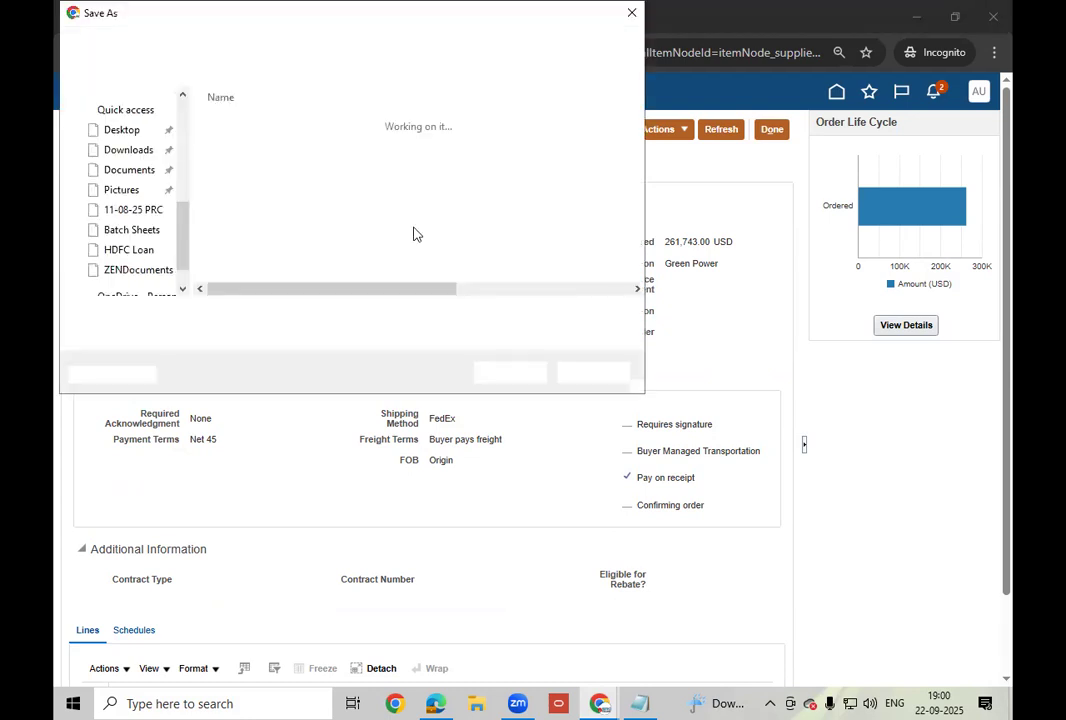
click(510, 373)
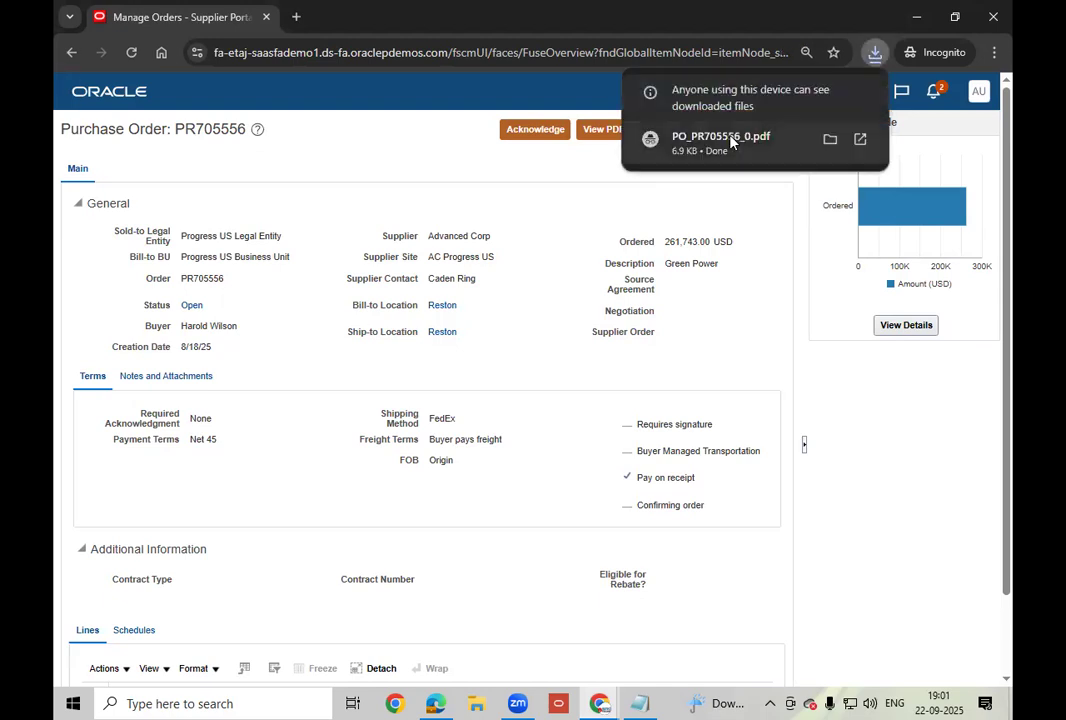
click(731, 142)
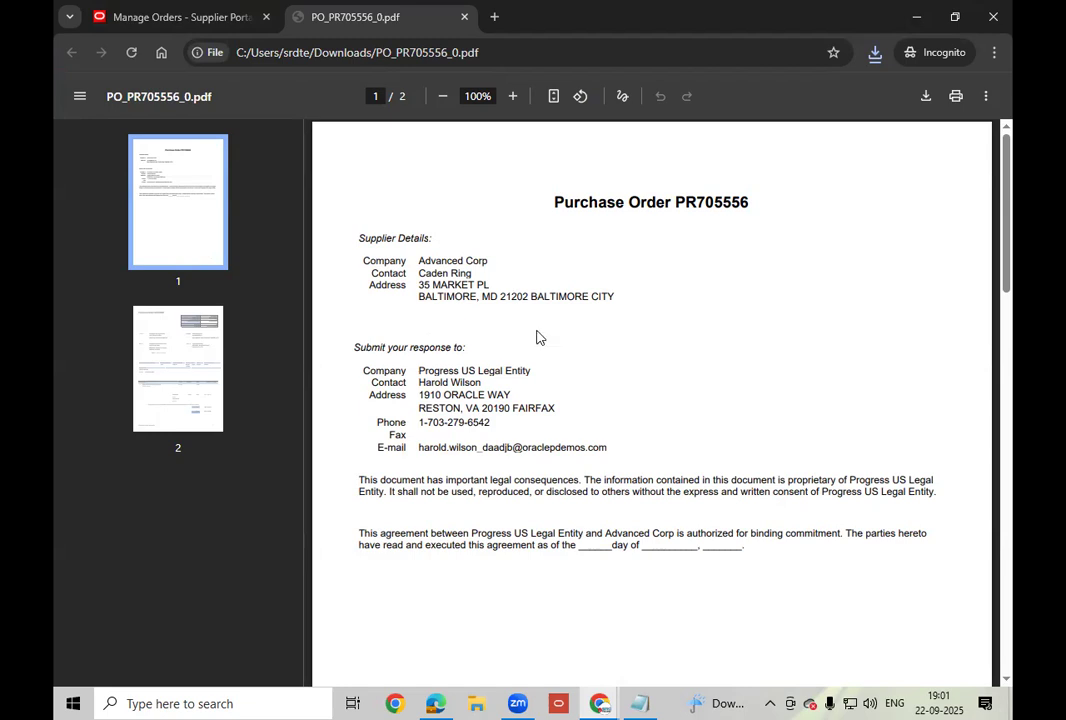
right_click(298, 24)
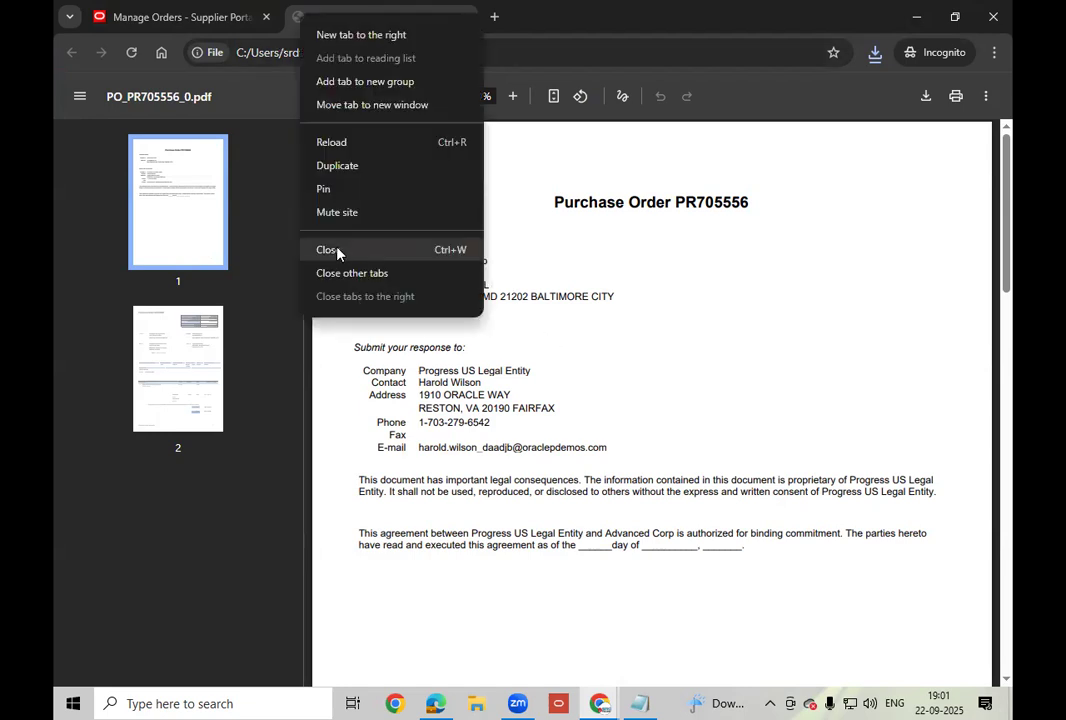
click(338, 251)
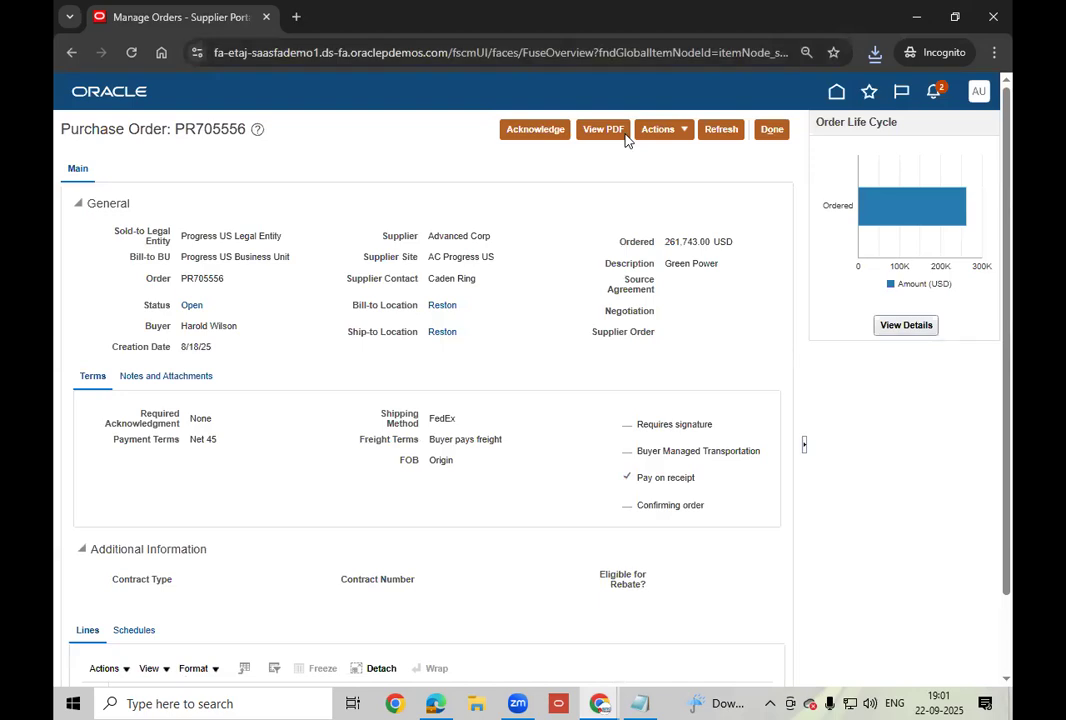
Edit PR705556 via Actions, accepting creation of Change Order 1, and place the cursor in Description.
click(678, 133)
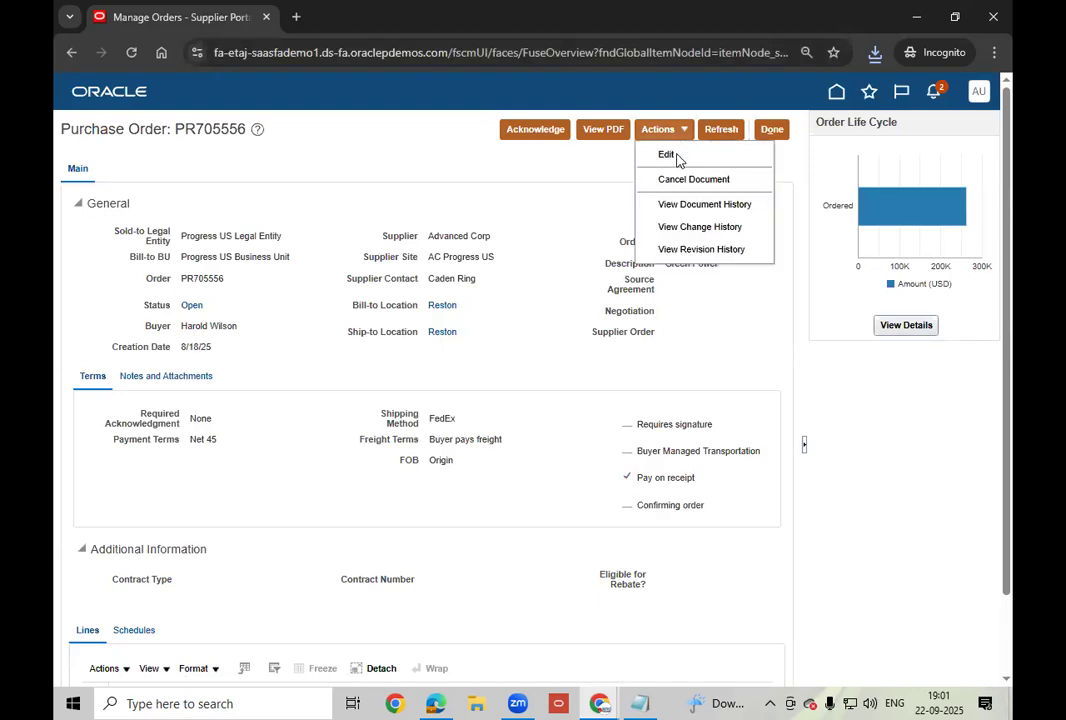
click(677, 157)
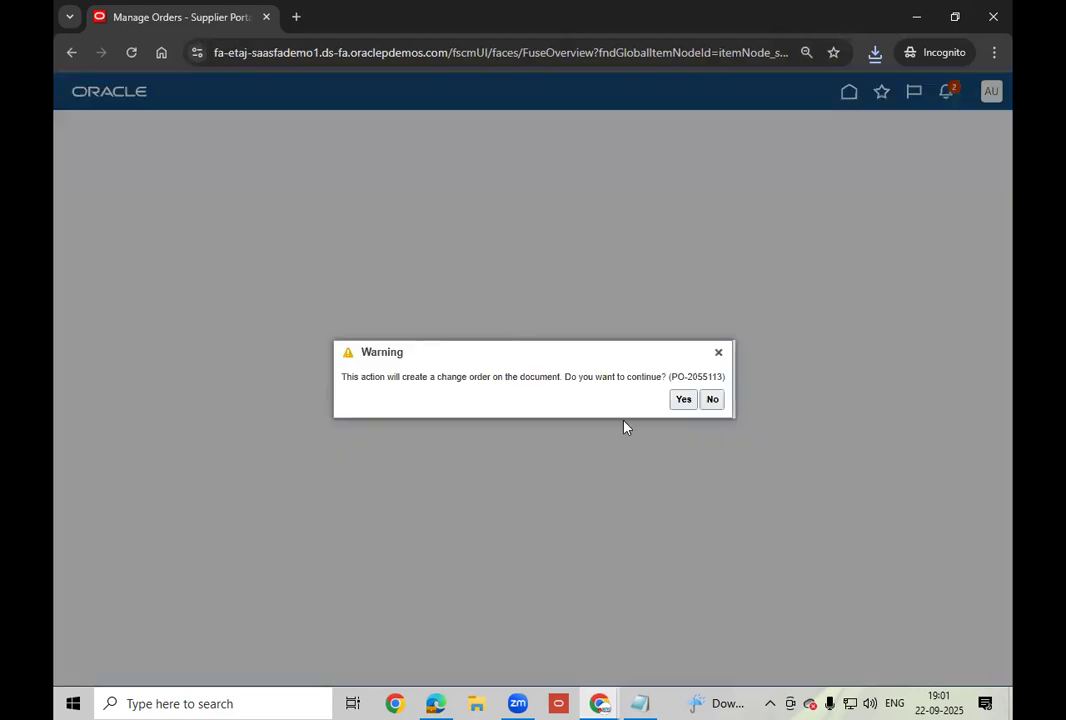
click(683, 399)
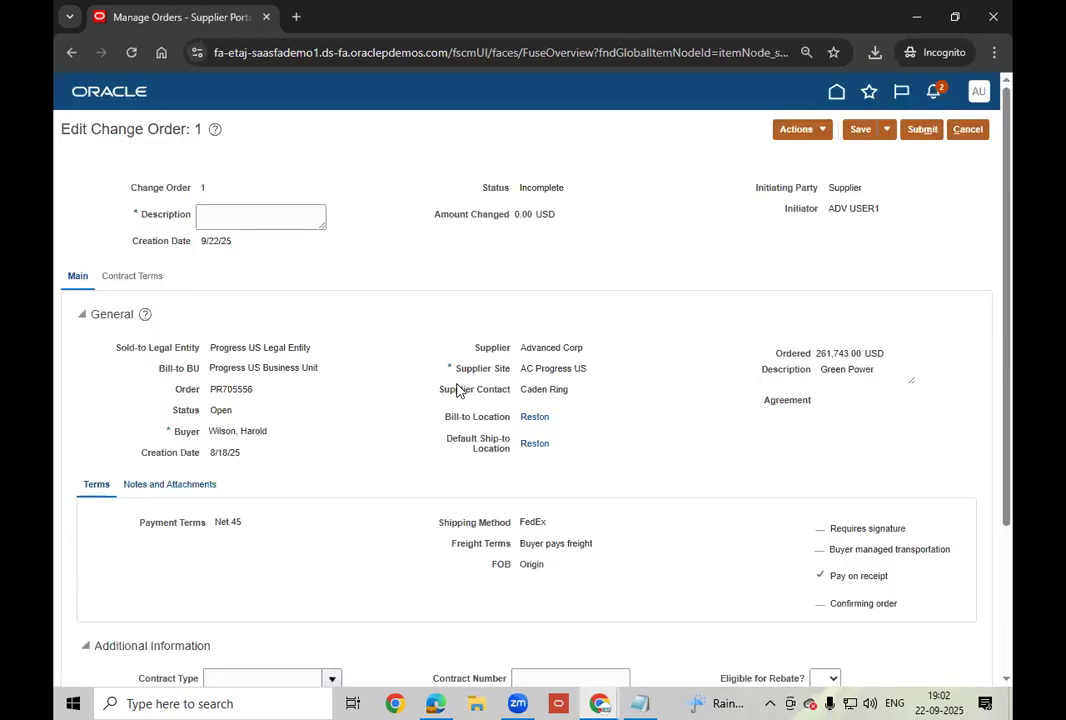
click(293, 219)
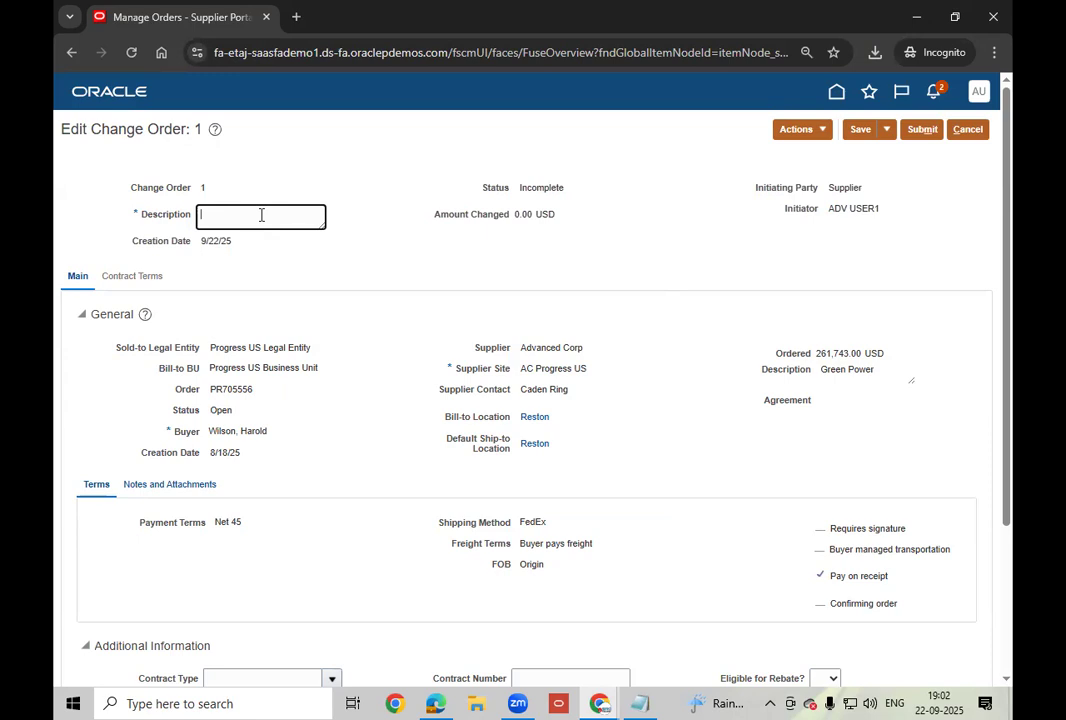
scroll(261, 218, down, 3)
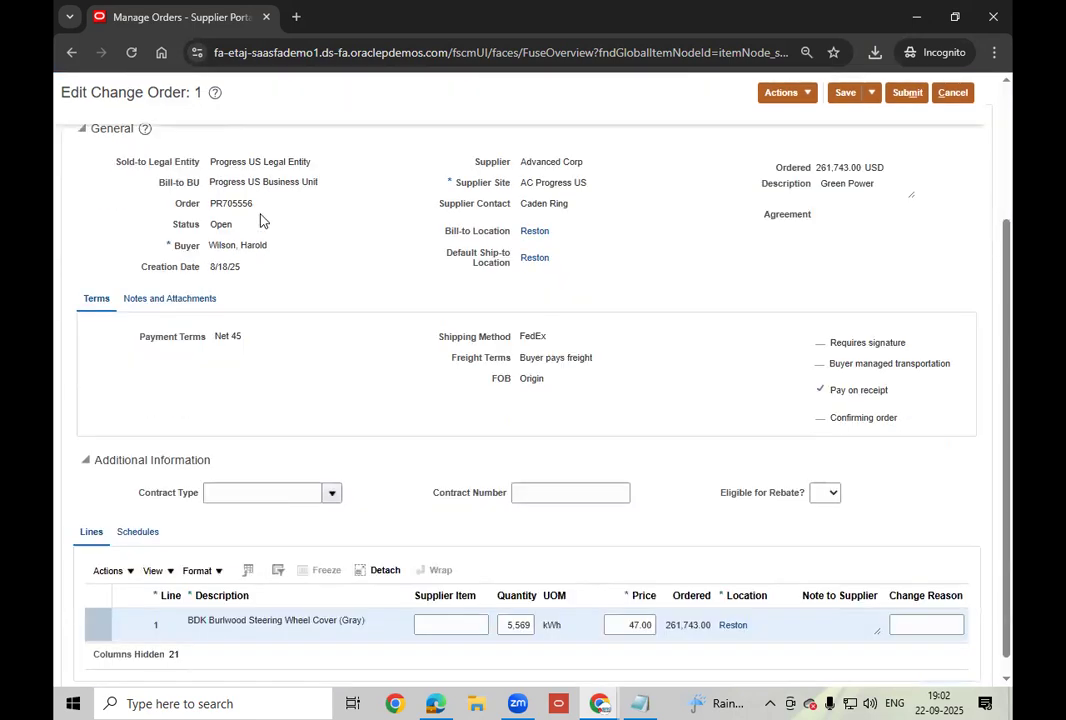
scroll(261, 218, down, 1)
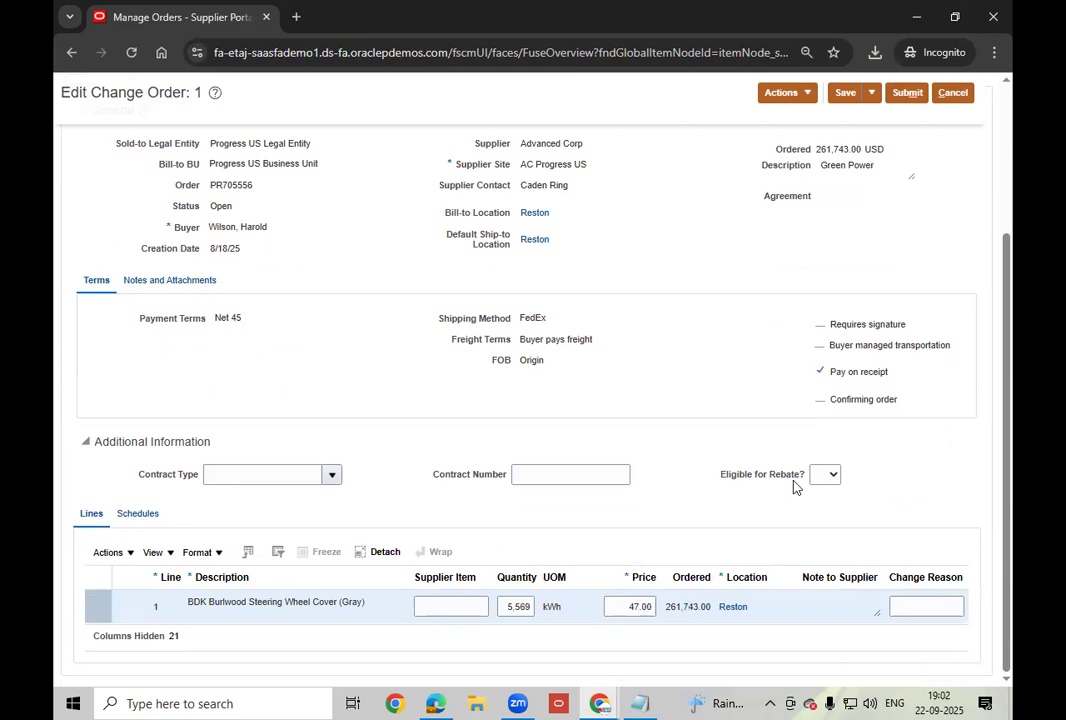
scroll(792, 486, up, 3)
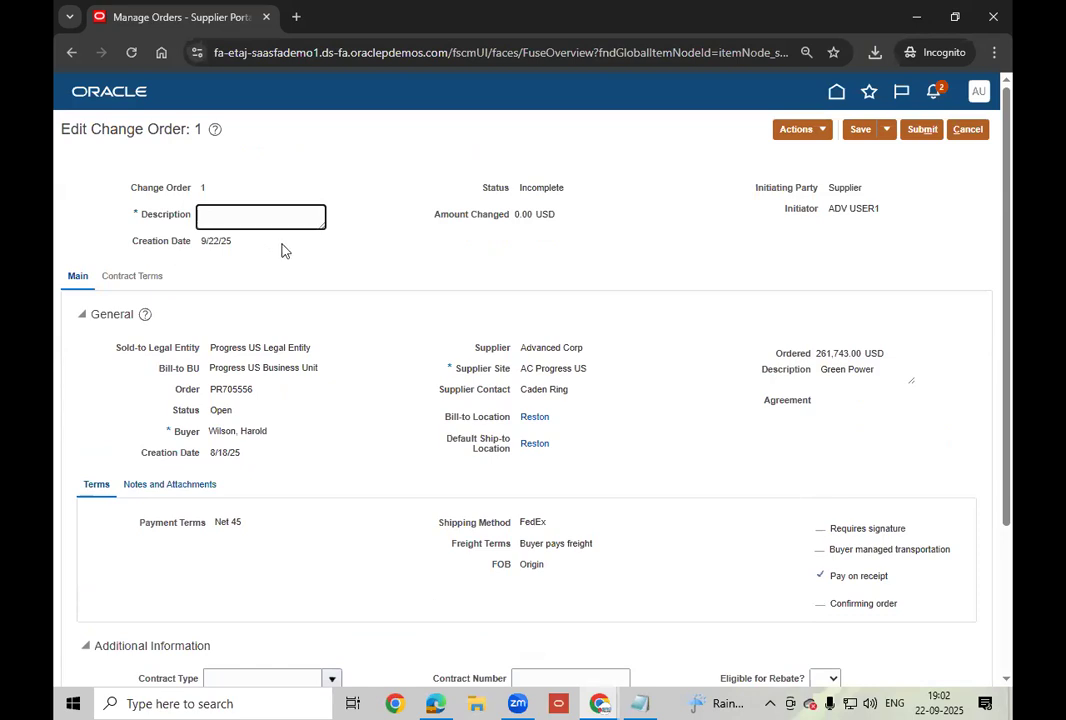
Describe the change as 'updating price and supplier item details' and set line 1's supplier item to 32546767.
text(updating price and supplier item details)
click(400, 276)
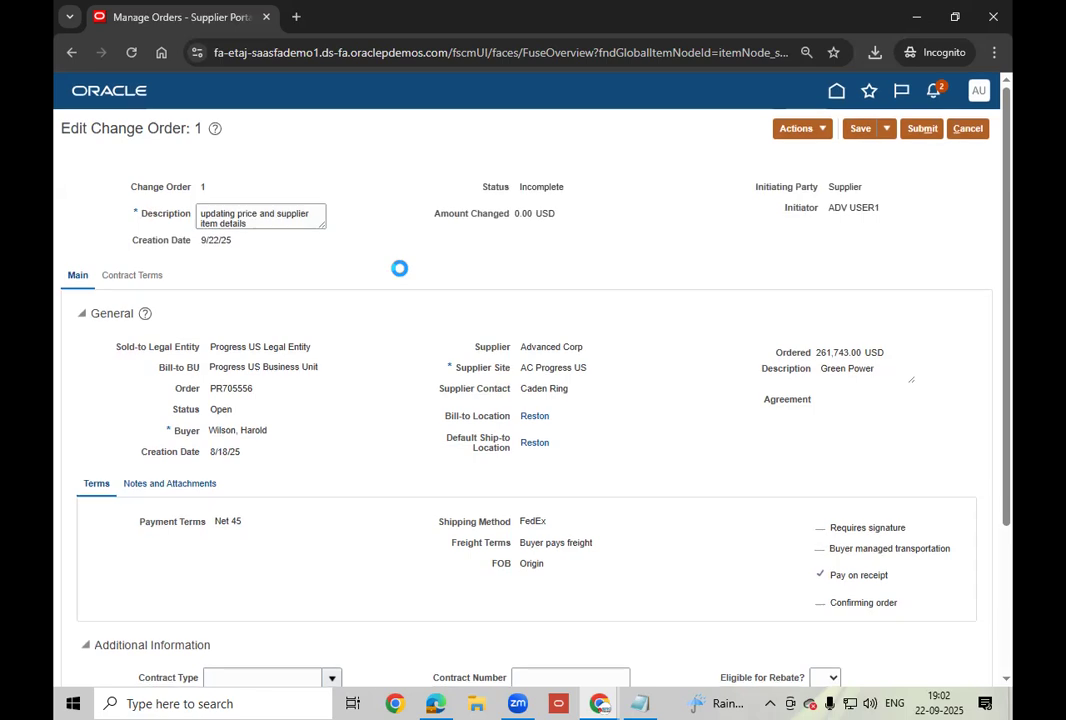
scroll(400, 270, down, 3)
click(455, 606)
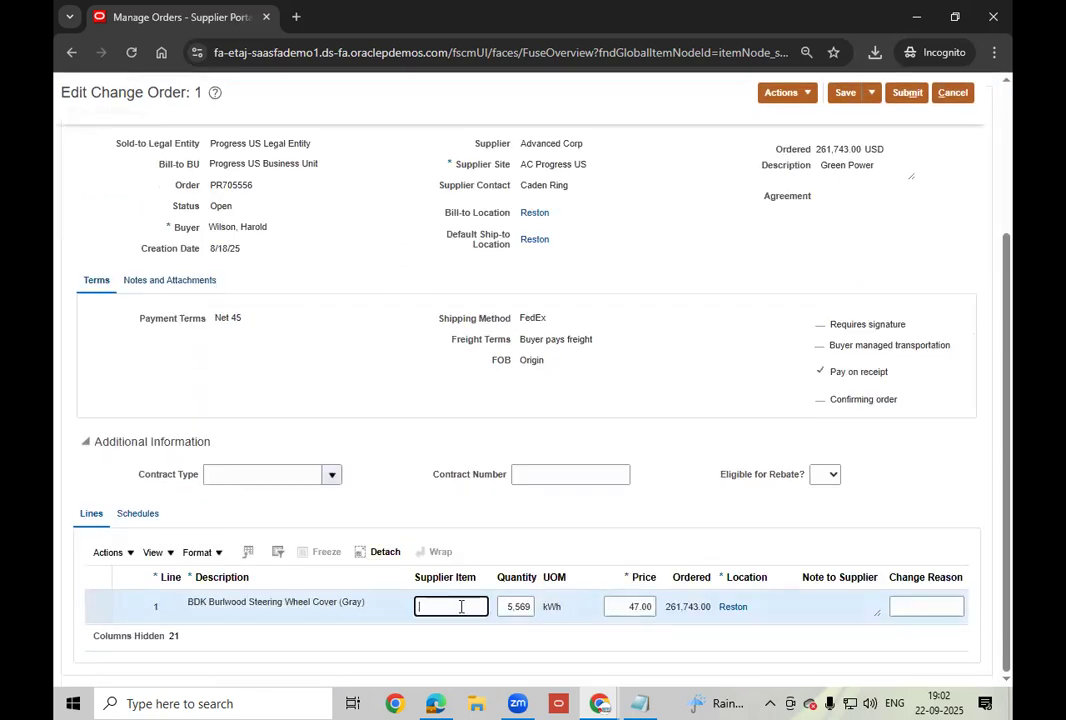
text(32546767)
Change line 1's price from 47.00 to 50.00, then save and submit the change order.
click(612, 605)
double_click(613, 605)
text(50)
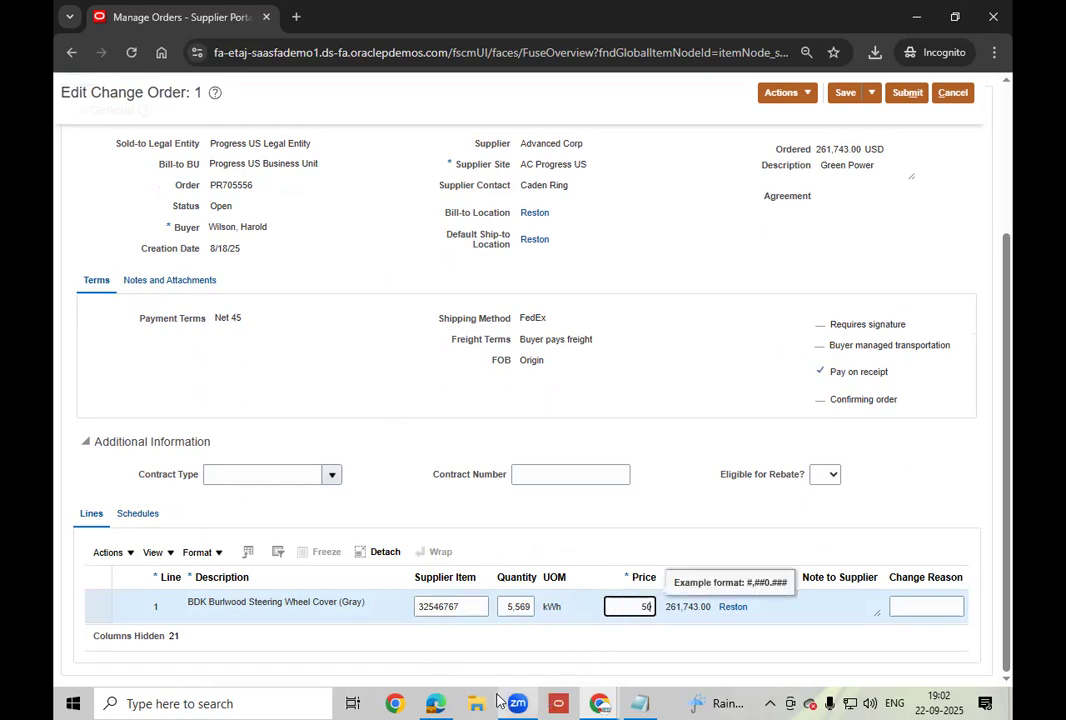
click(706, 305)
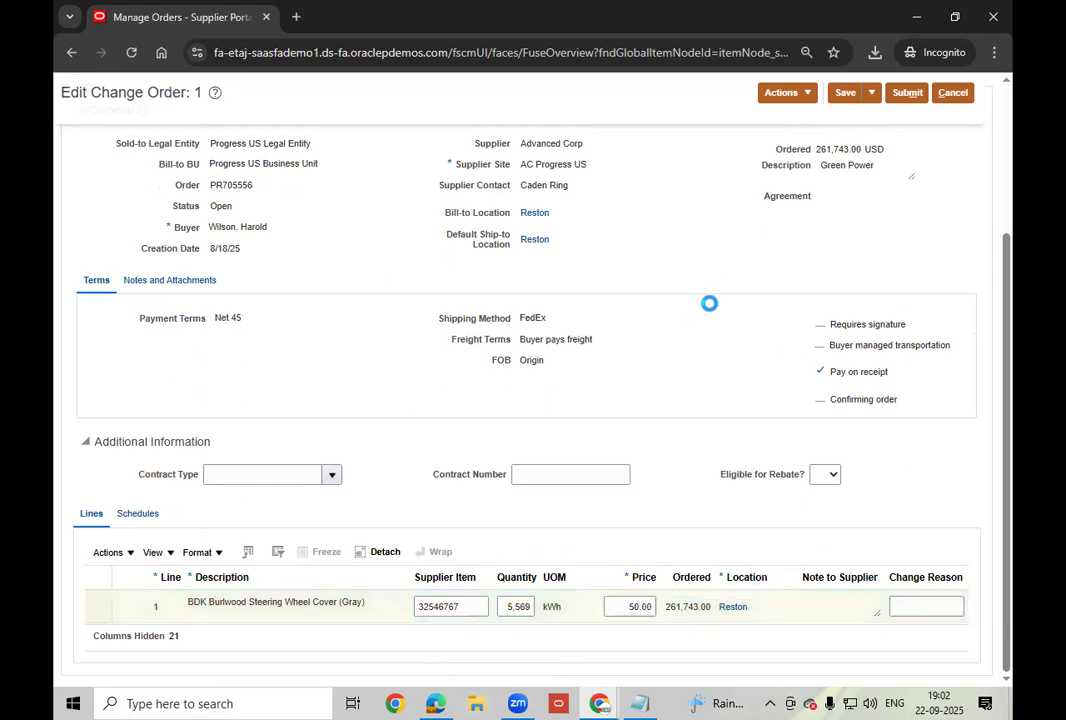
click(845, 93)
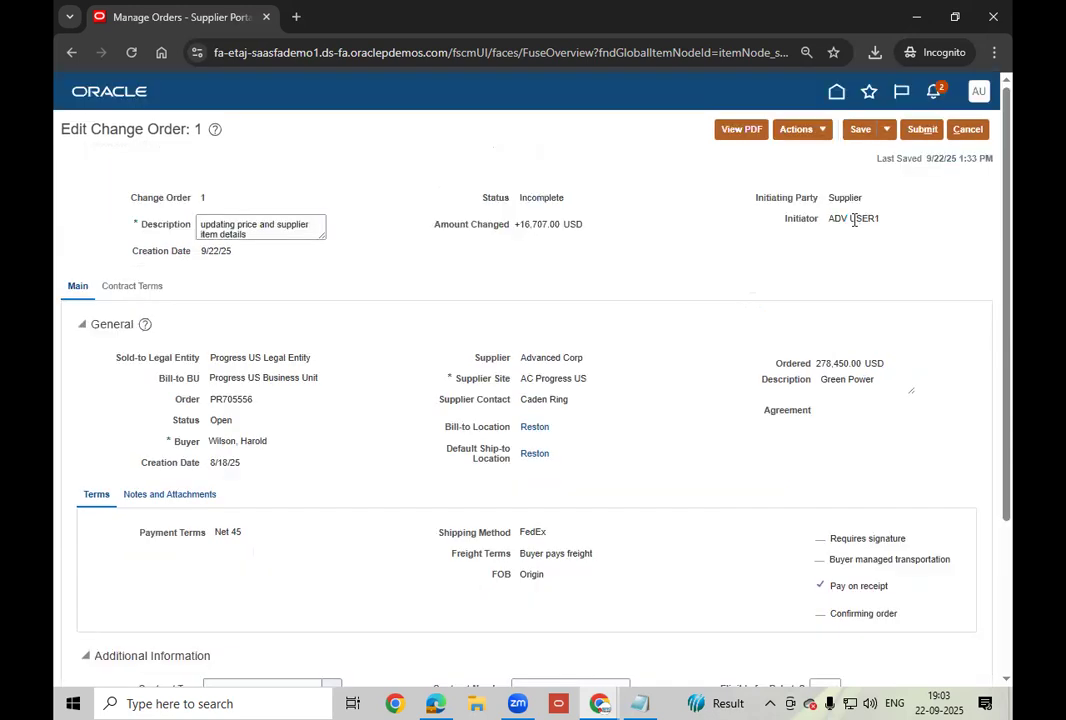
click(922, 131)
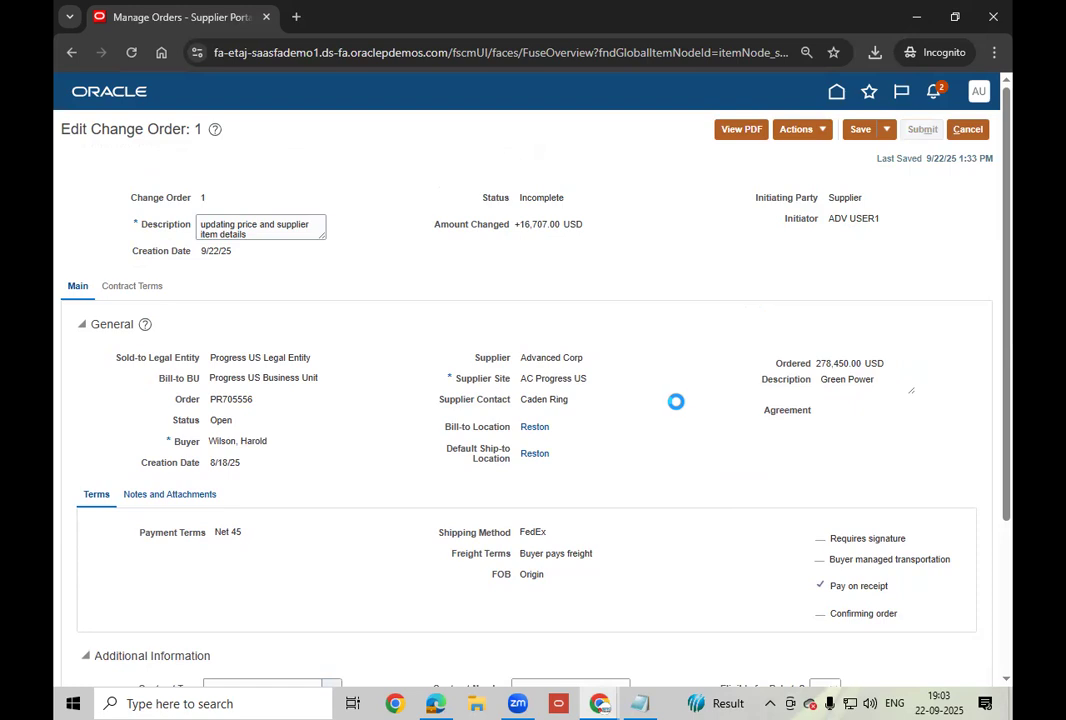